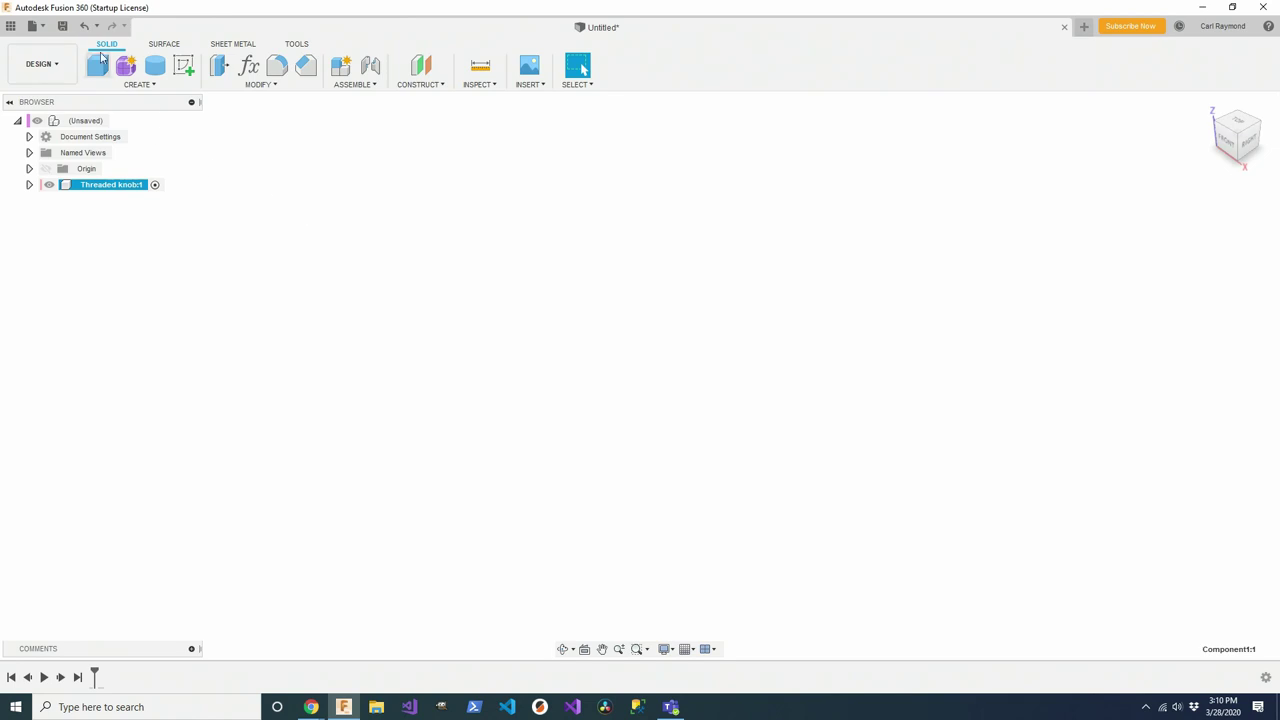
- Save the design as "Threaded knob" in the Things project
click(61, 26)
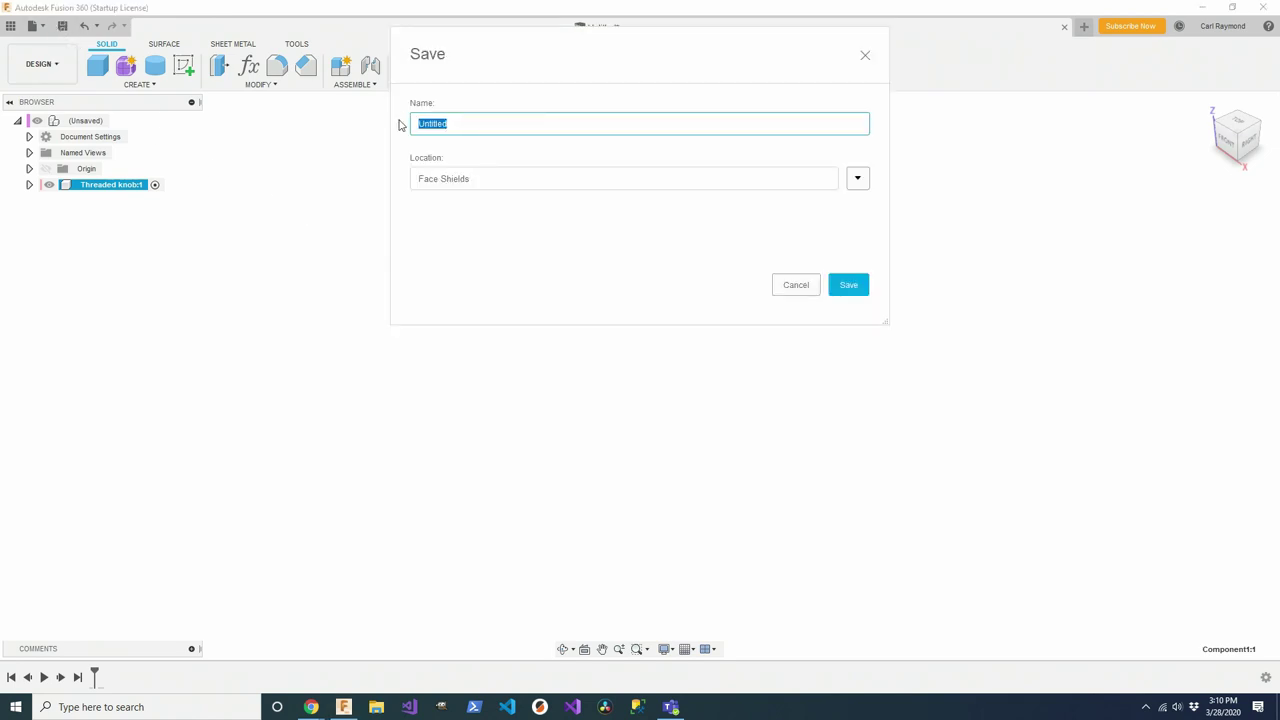
click(858, 179)
drag(561, 390, 574, 441)
scroll(465, 462, down, 2)
click(427, 475)
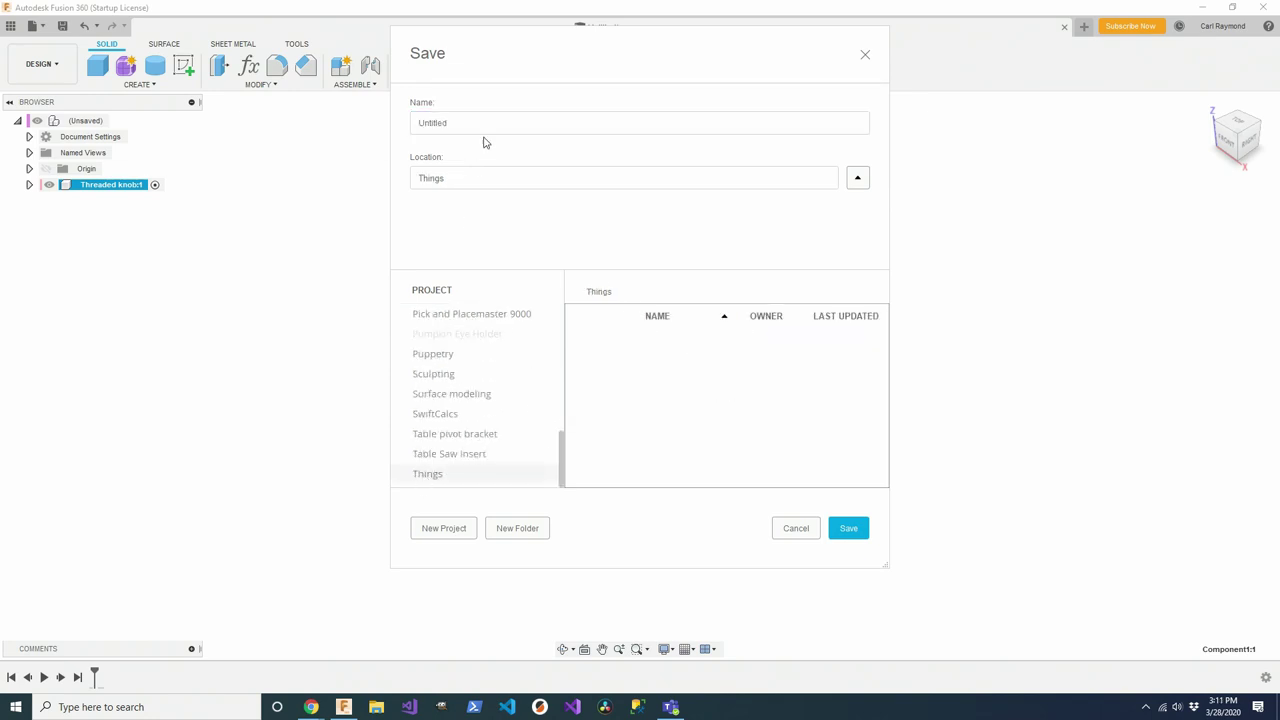
drag(465, 128, 369, 120)
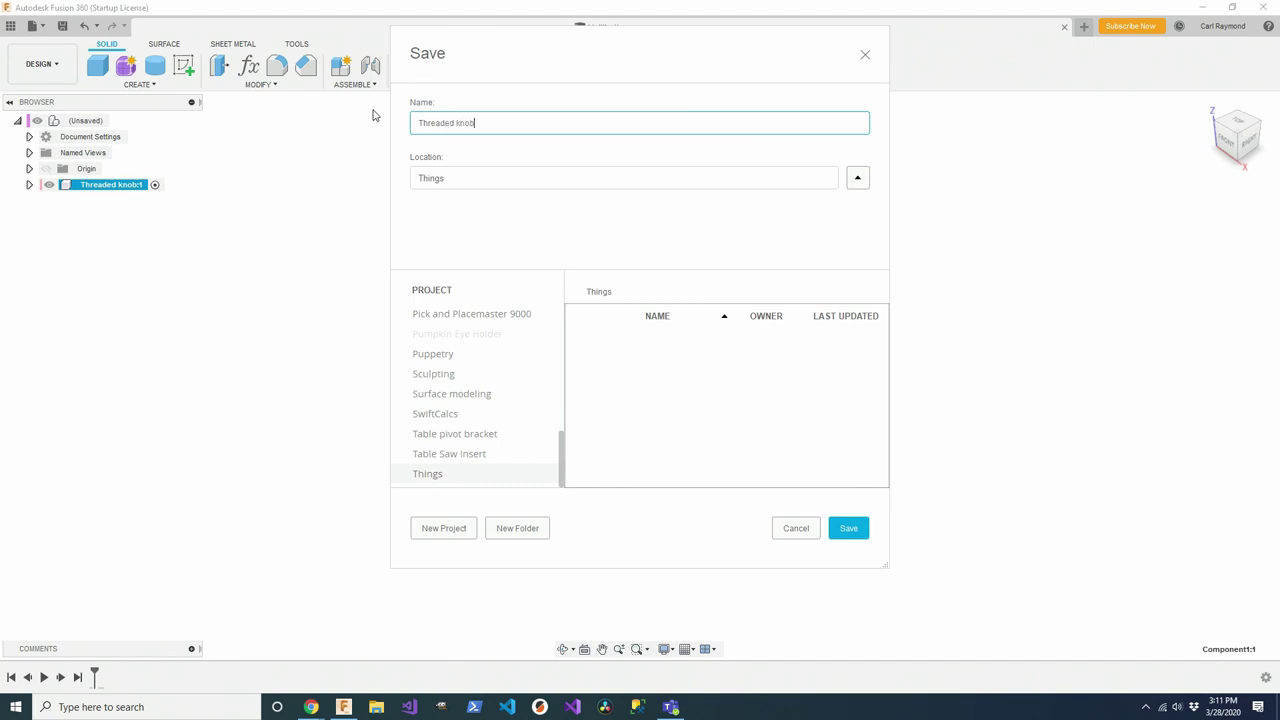
click(848, 530)
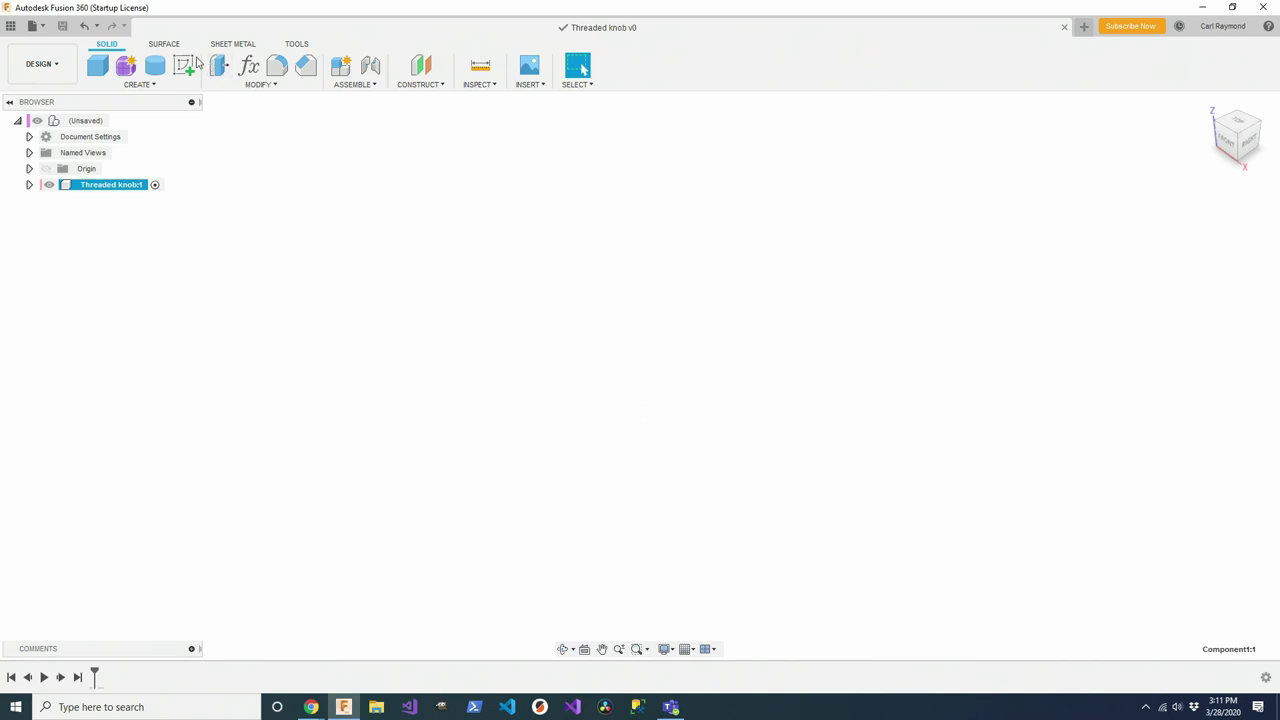
- Start a new sketch on the horizontal origin plane
click(184, 65)
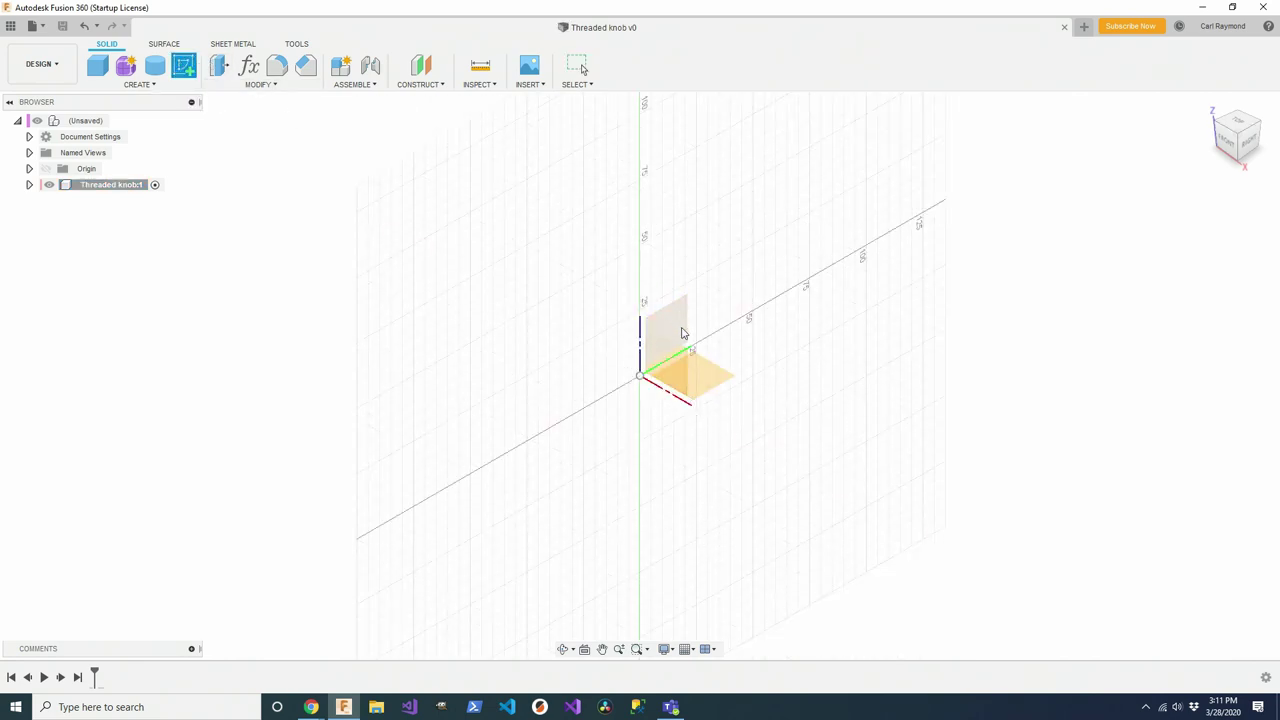
click(700, 371)
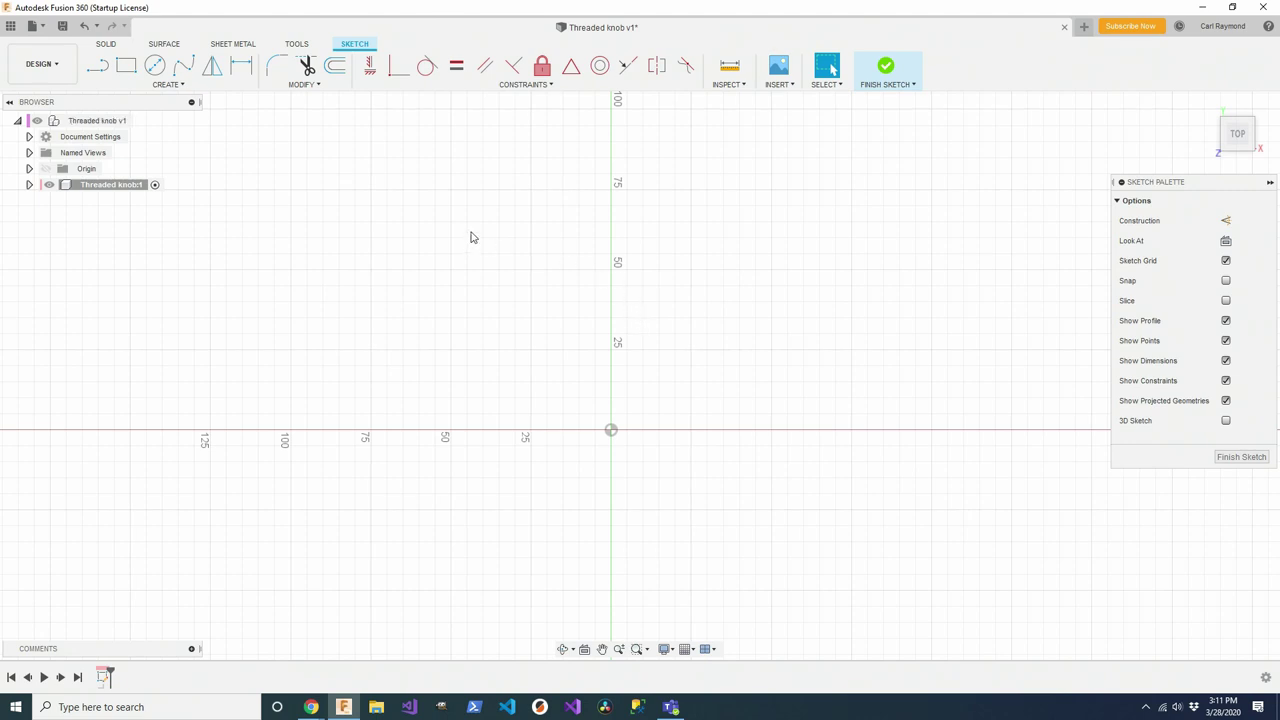
- Try a closed freehand spline through six points around the origin and delete it
click(183, 66)
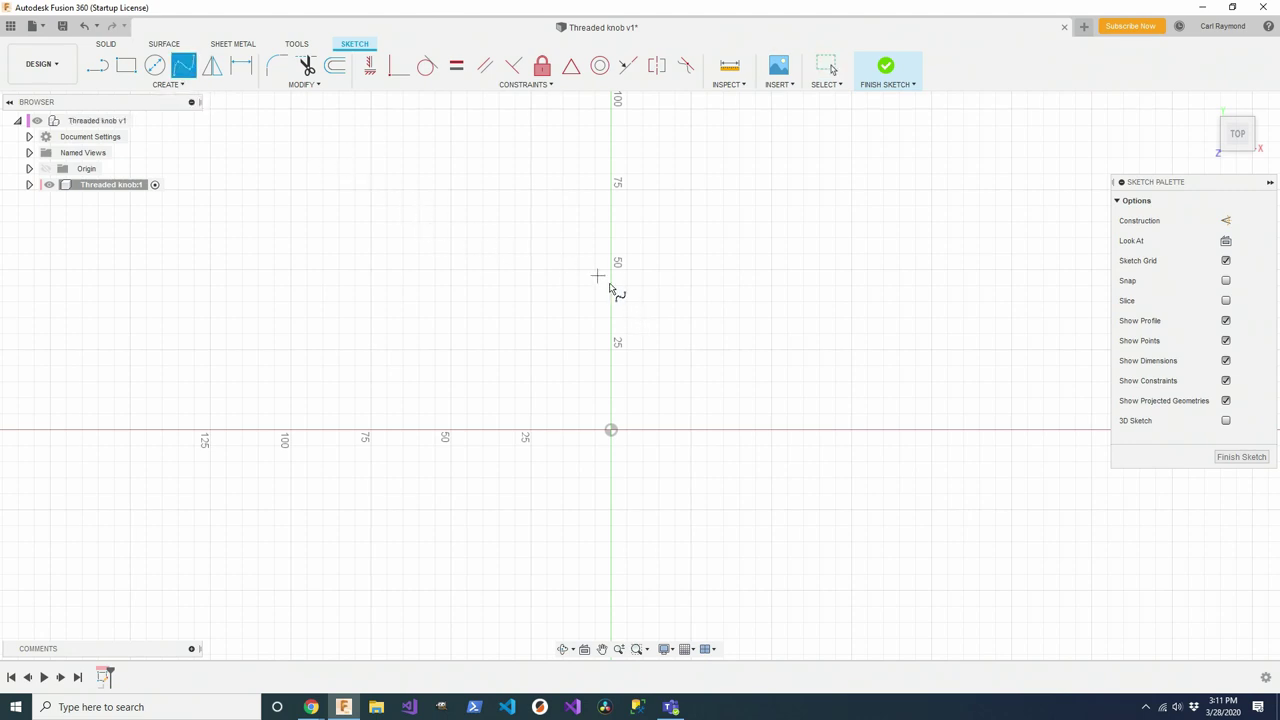
click(700, 348)
click(611, 300)
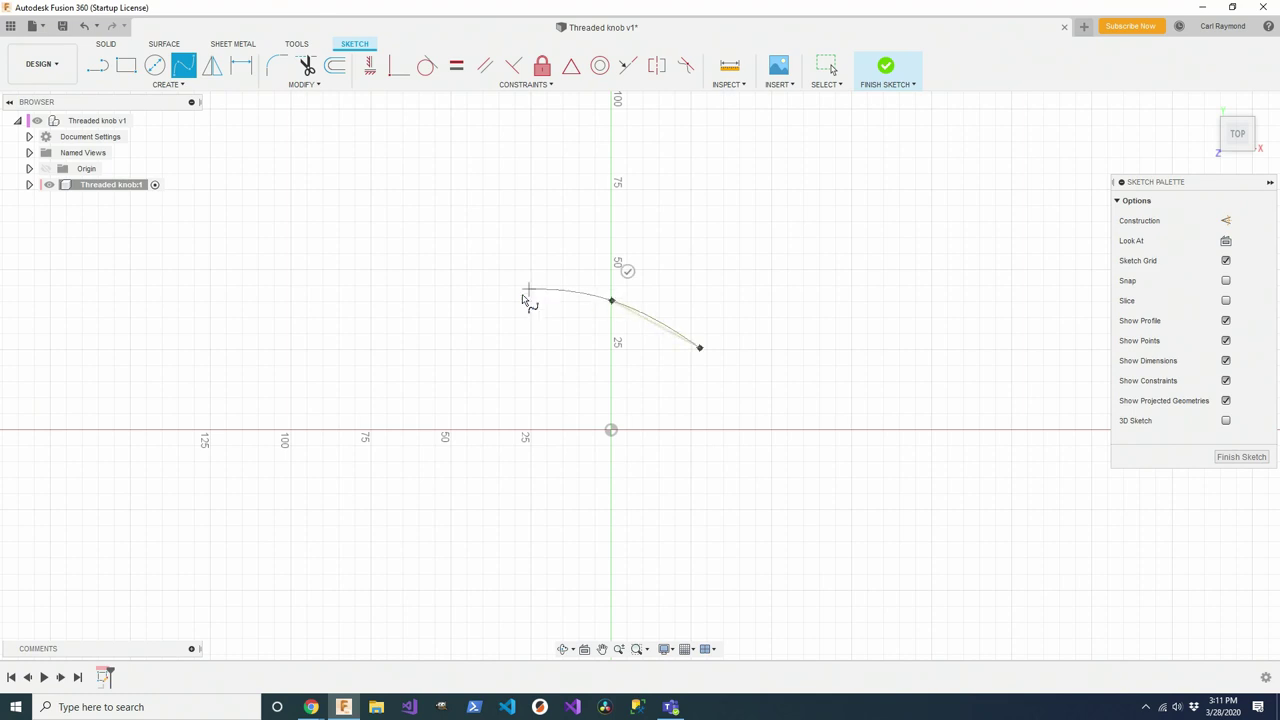
click(511, 360)
click(538, 512)
click(659, 523)
click(712, 430)
click(700, 348)
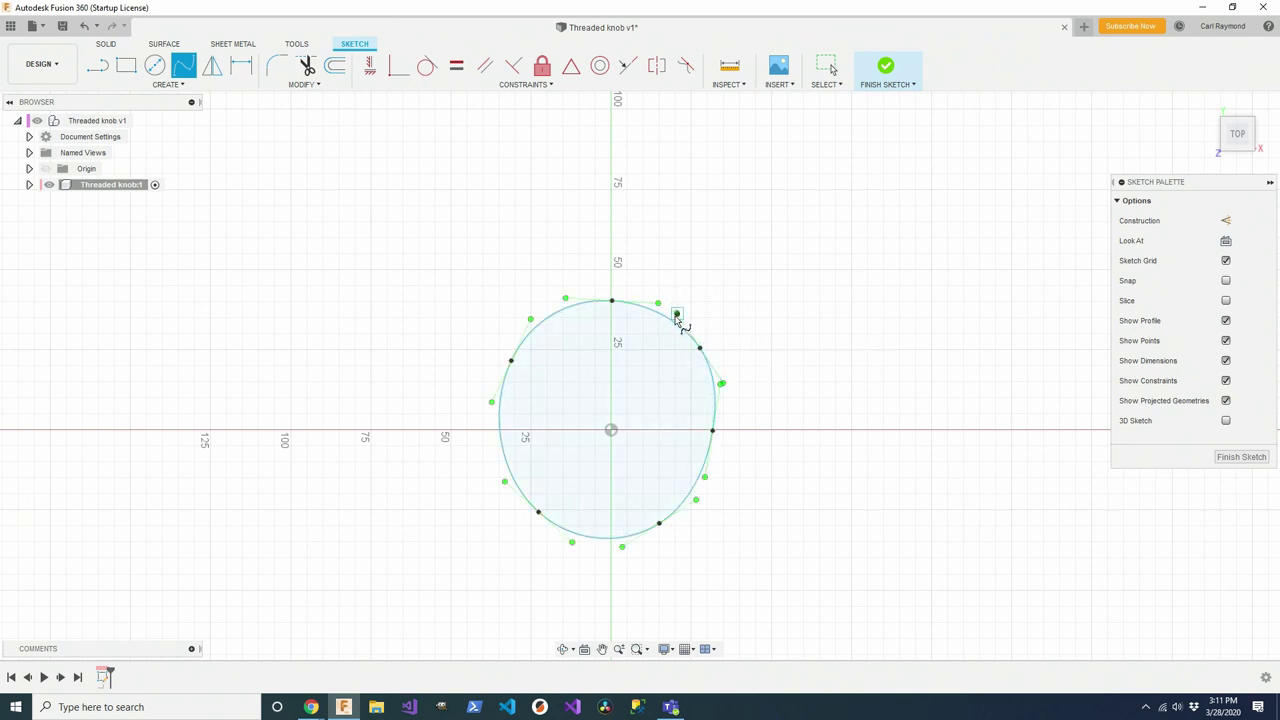
key(Escape)
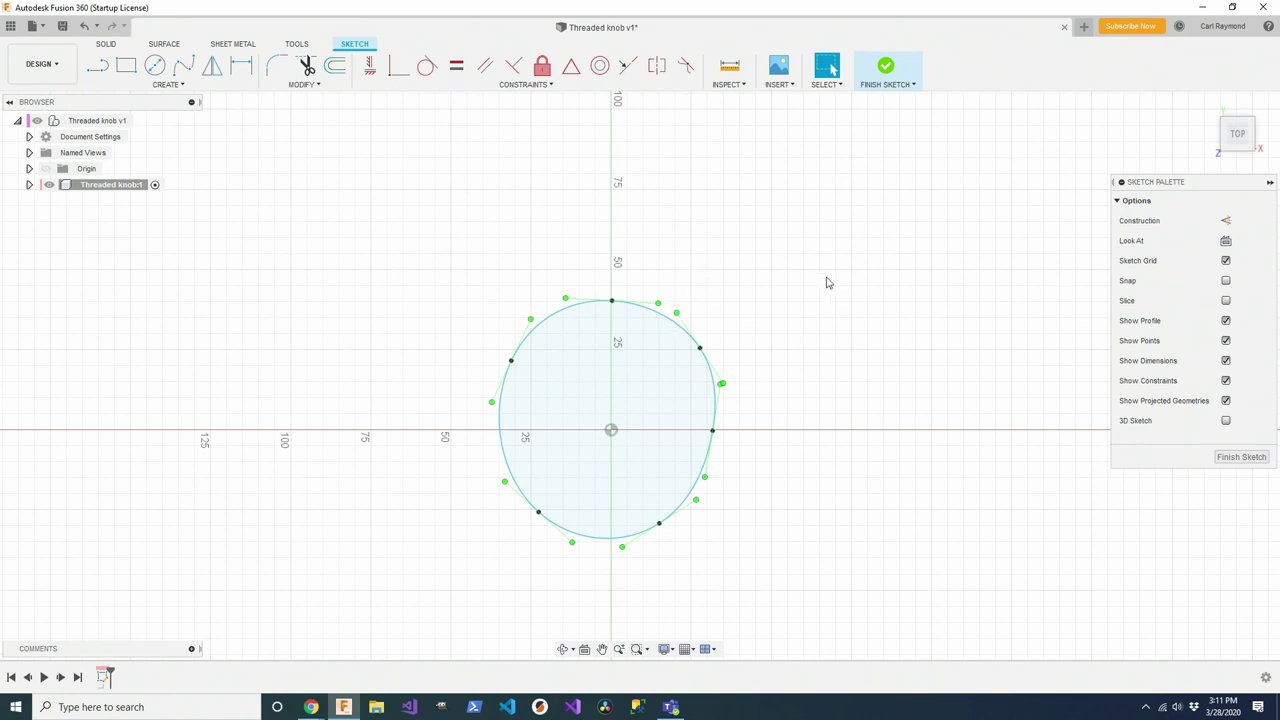
drag(420, 228, 797, 569)
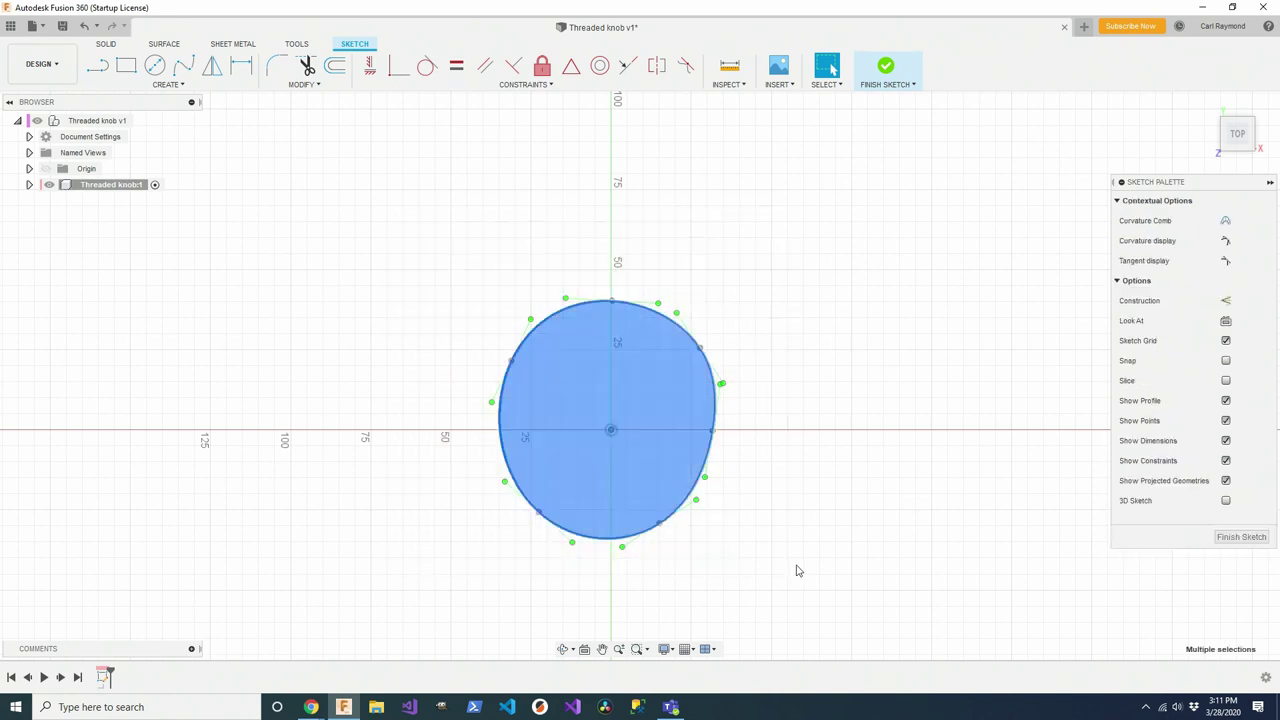
key(Delete)
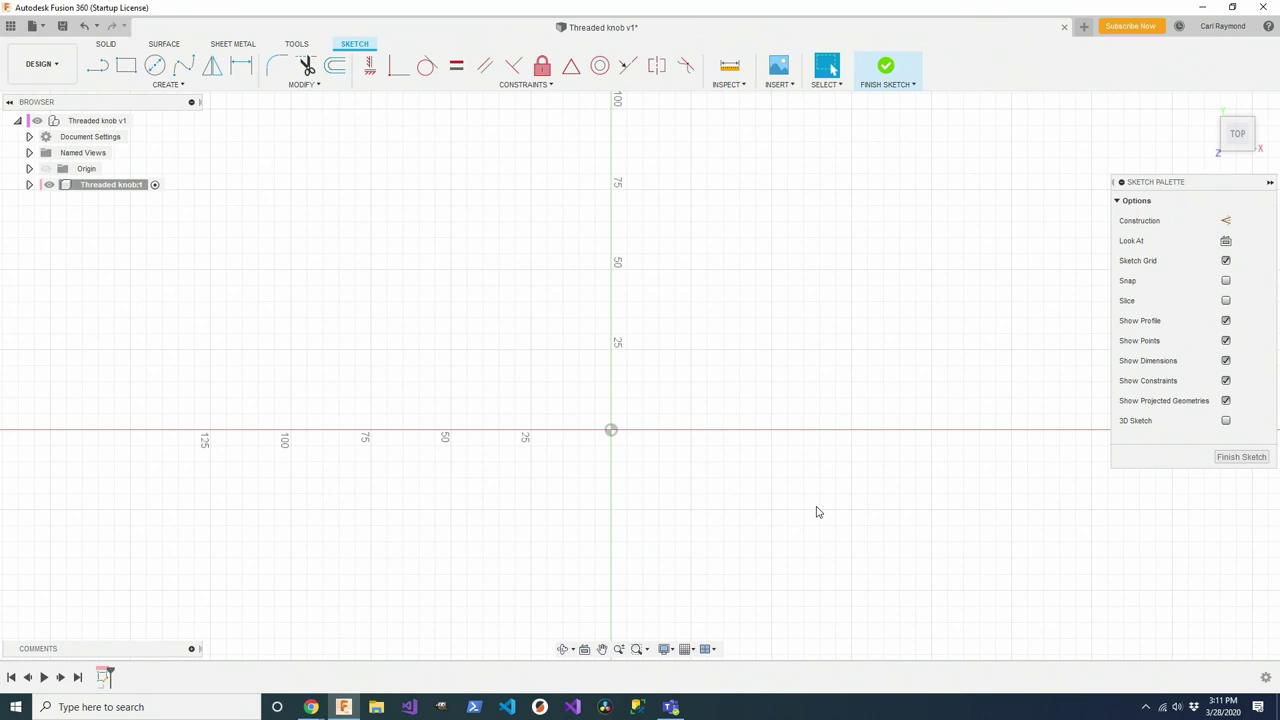
- Draw a circumscribed construction hexagon with a 25 mm radius centred on the origin and constrain its upper edge horizontal
click(1226, 220)
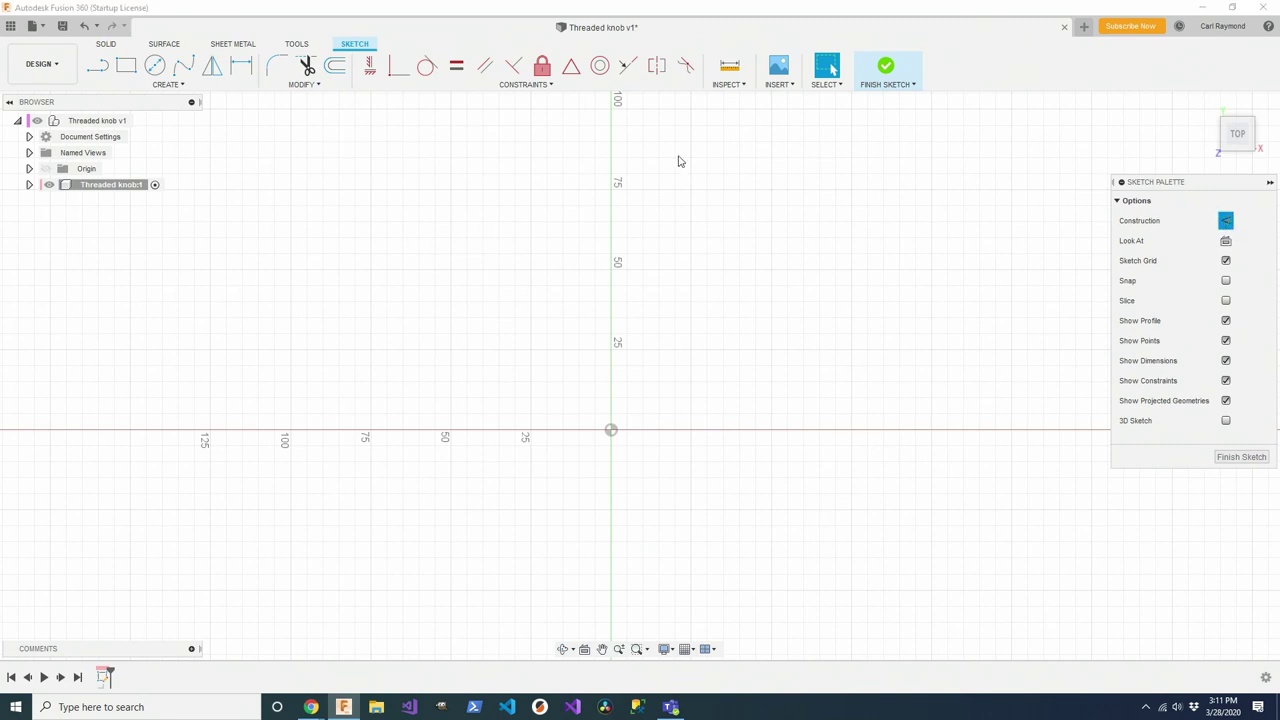
click(170, 85)
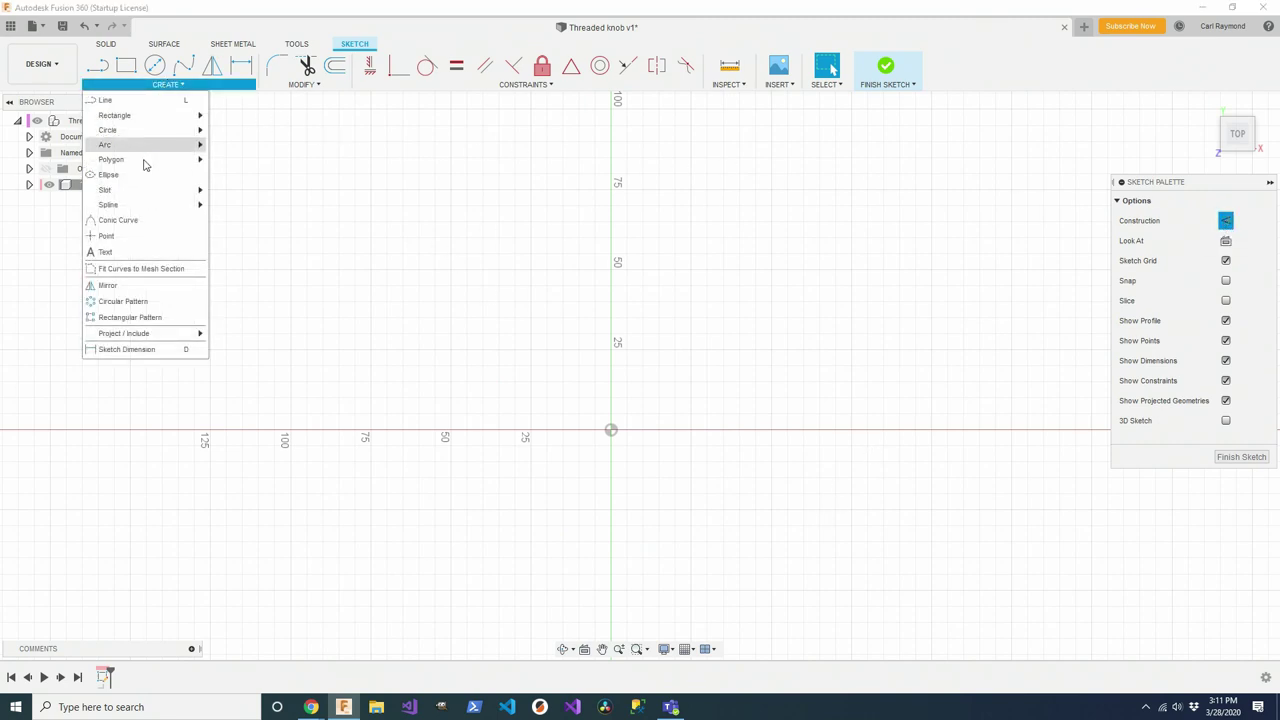
mouse_move(202, 160)
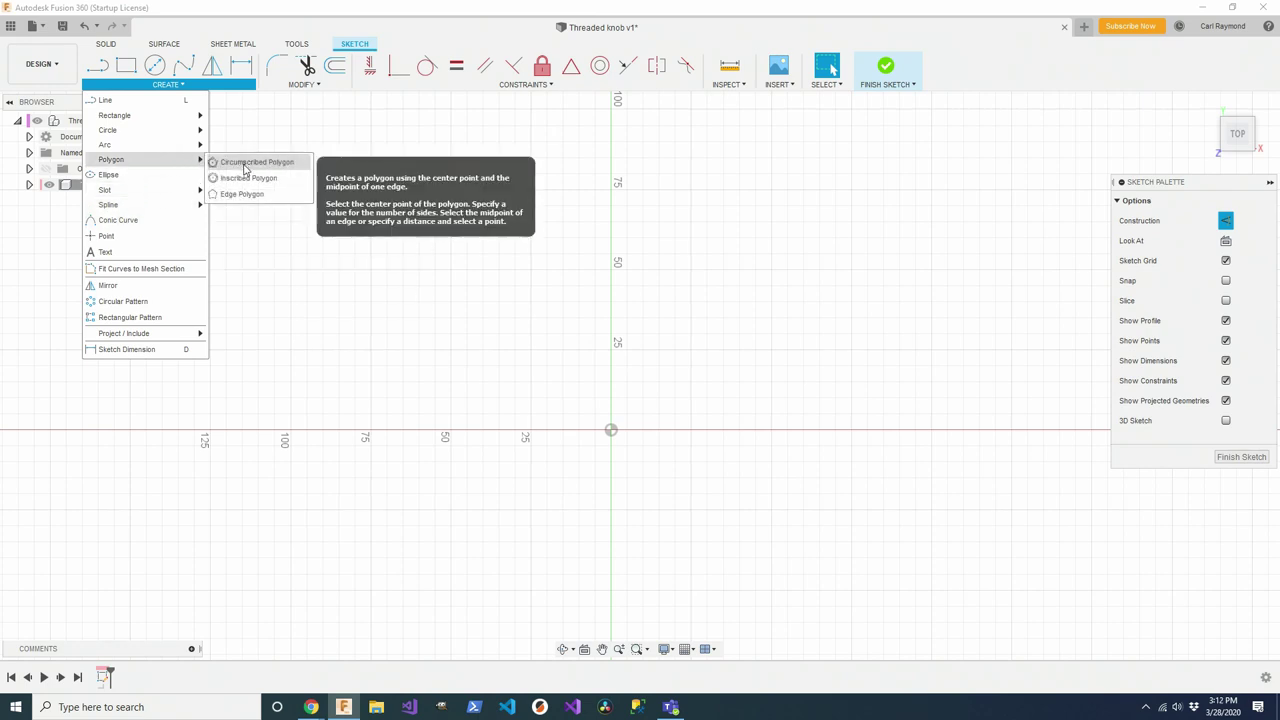
click(244, 164)
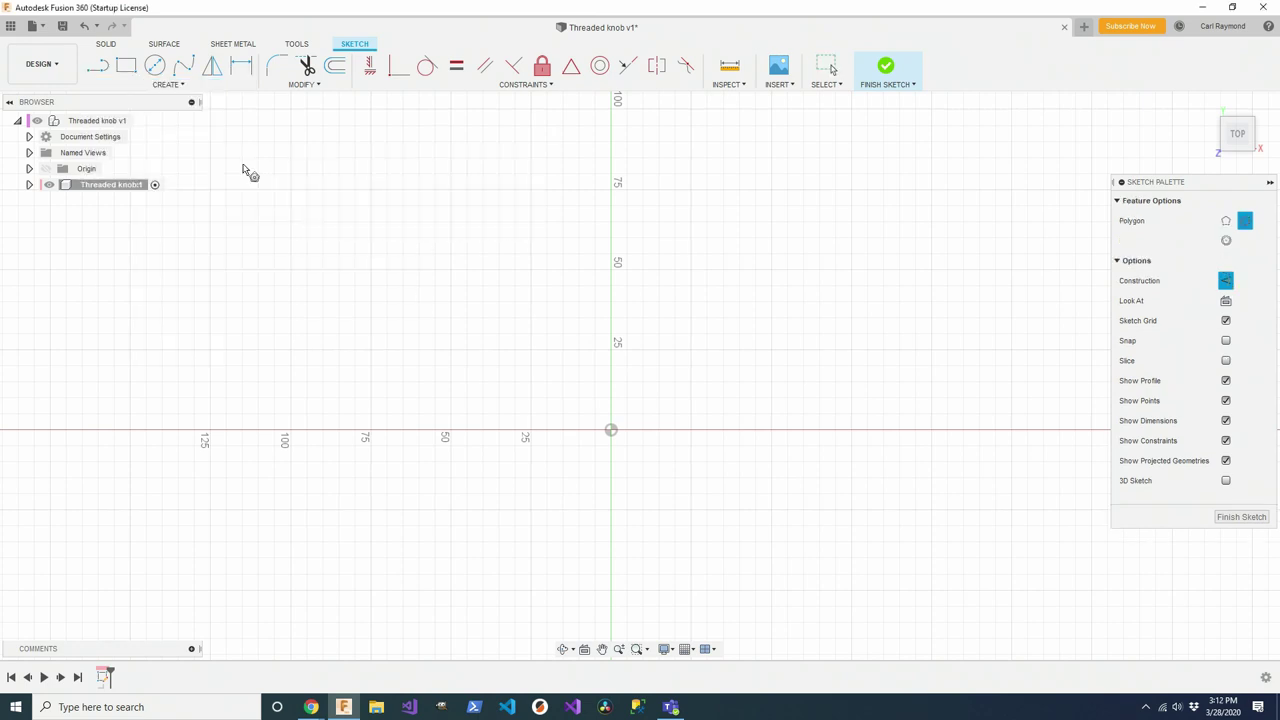
click(611, 431)
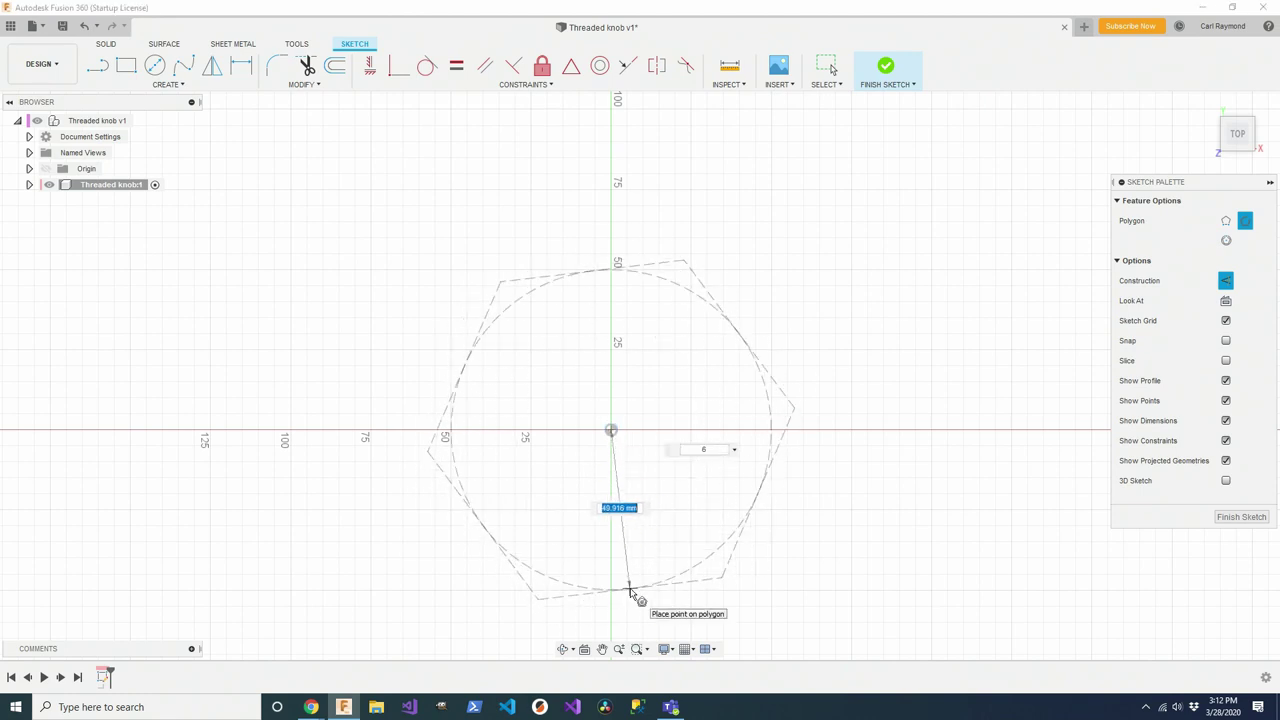
text(25)
key(Tab)
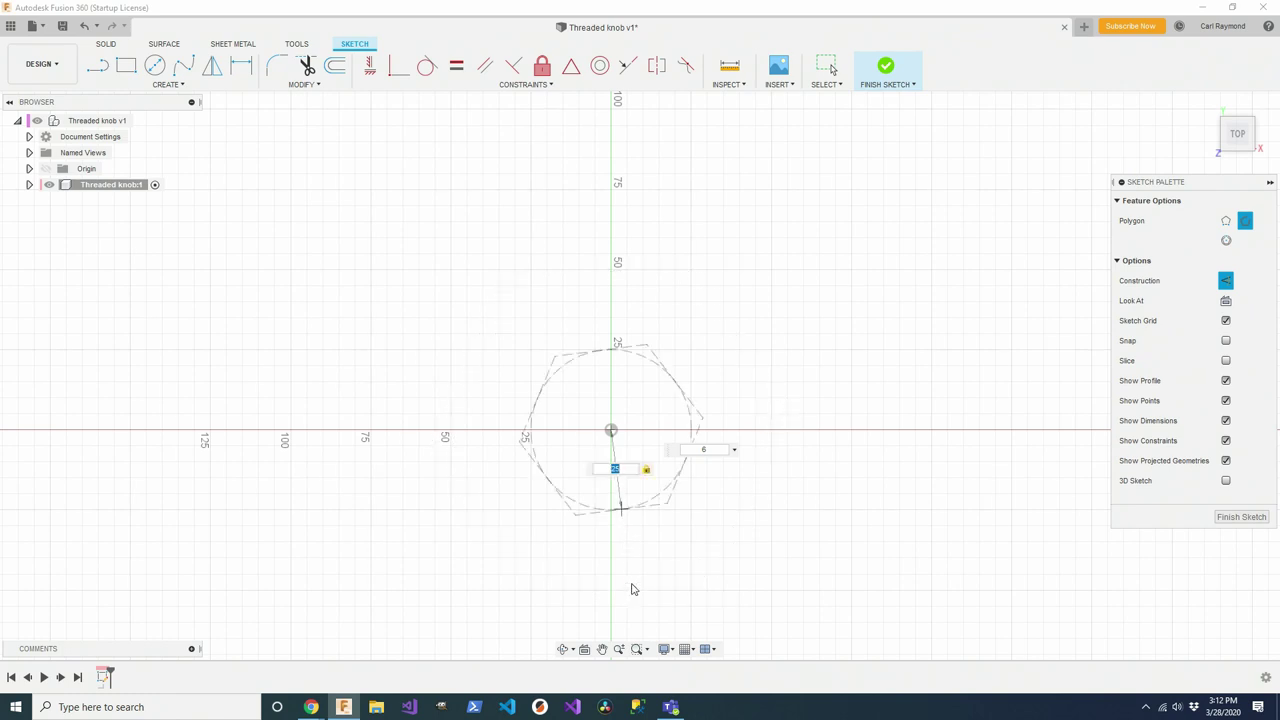
key(Return)
scroll(650, 577, up, 3)
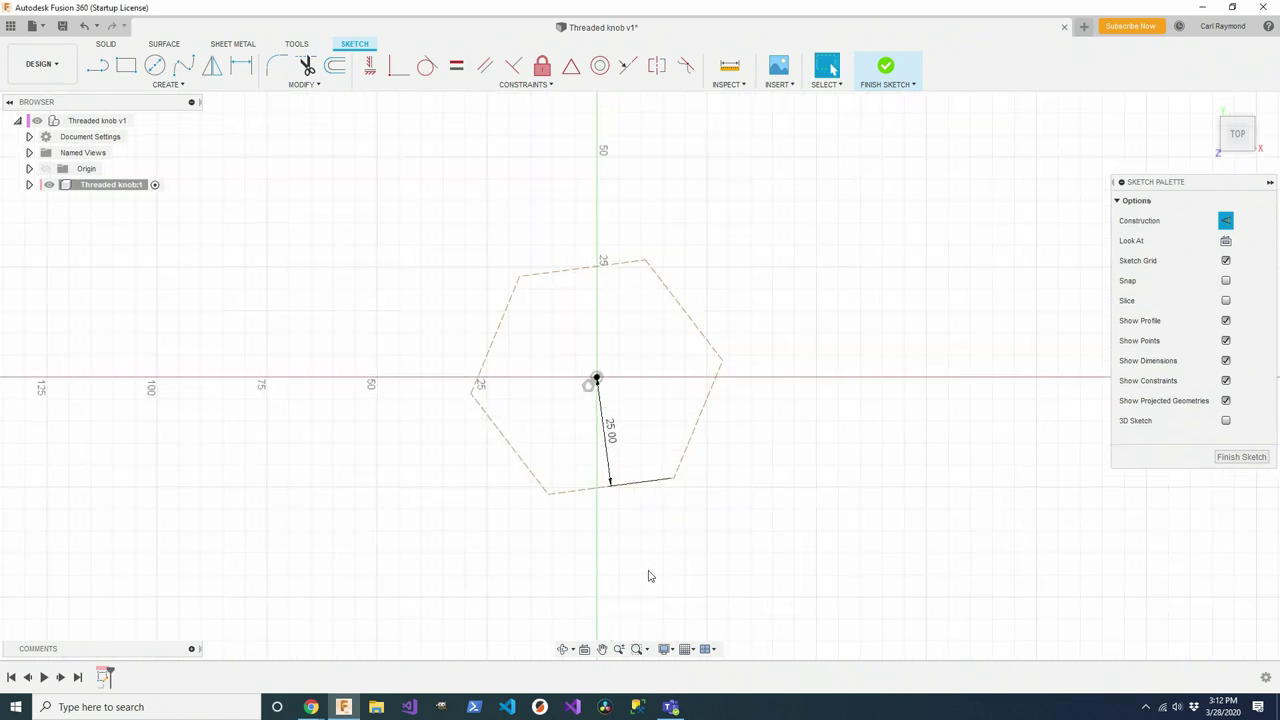
click(370, 66)
click(562, 204)
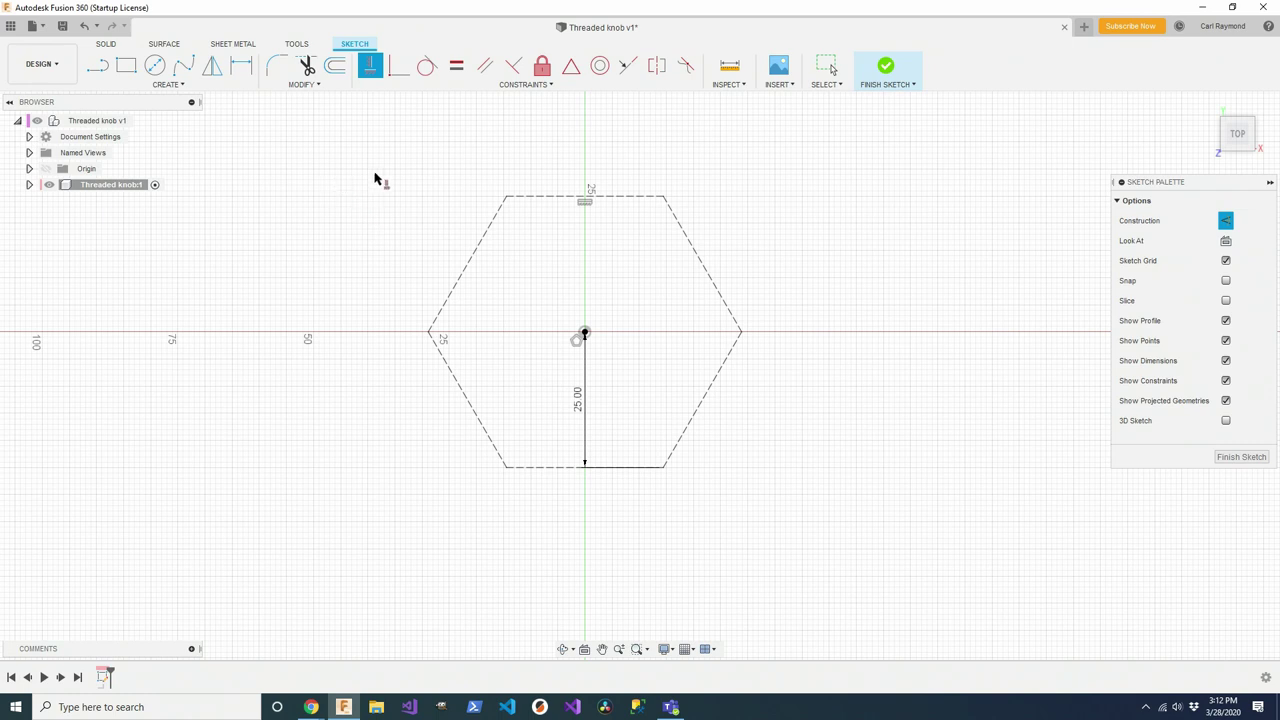
- Draw an inscribed construction hexagon with a 21 mm radius centred on the origin and constrain one side edge vertical
click(166, 85)
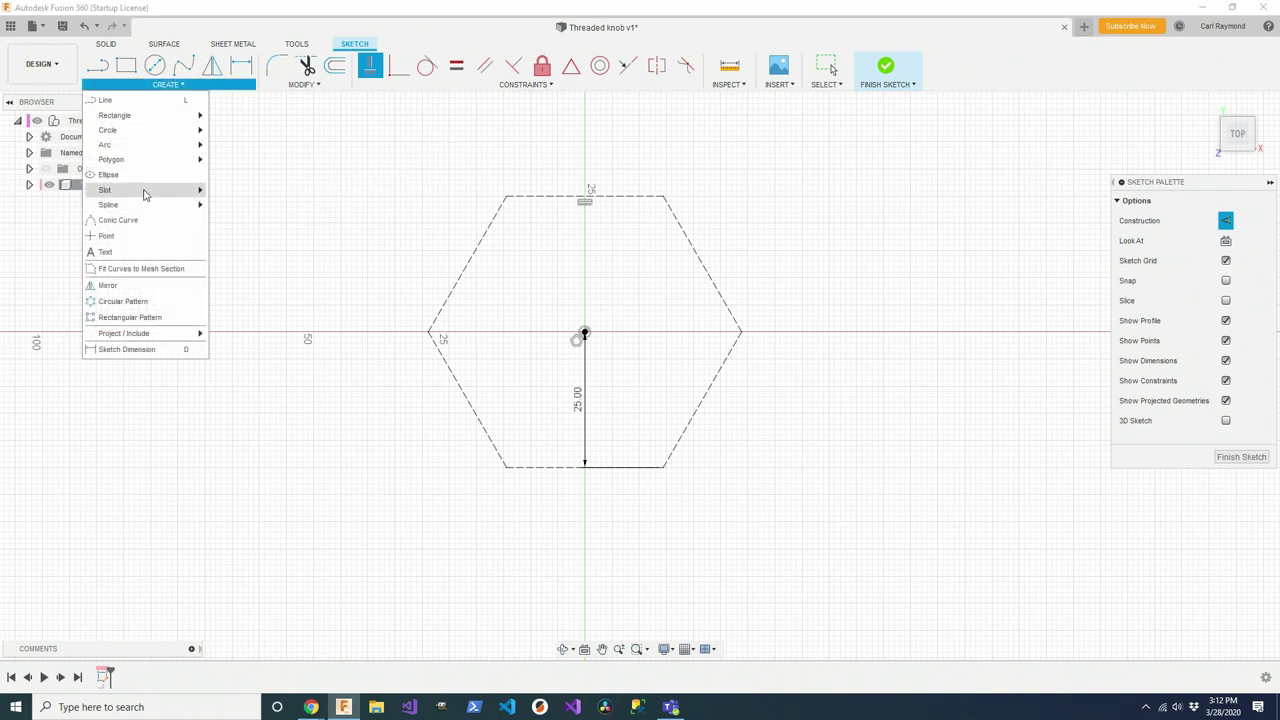
mouse_move(150, 160)
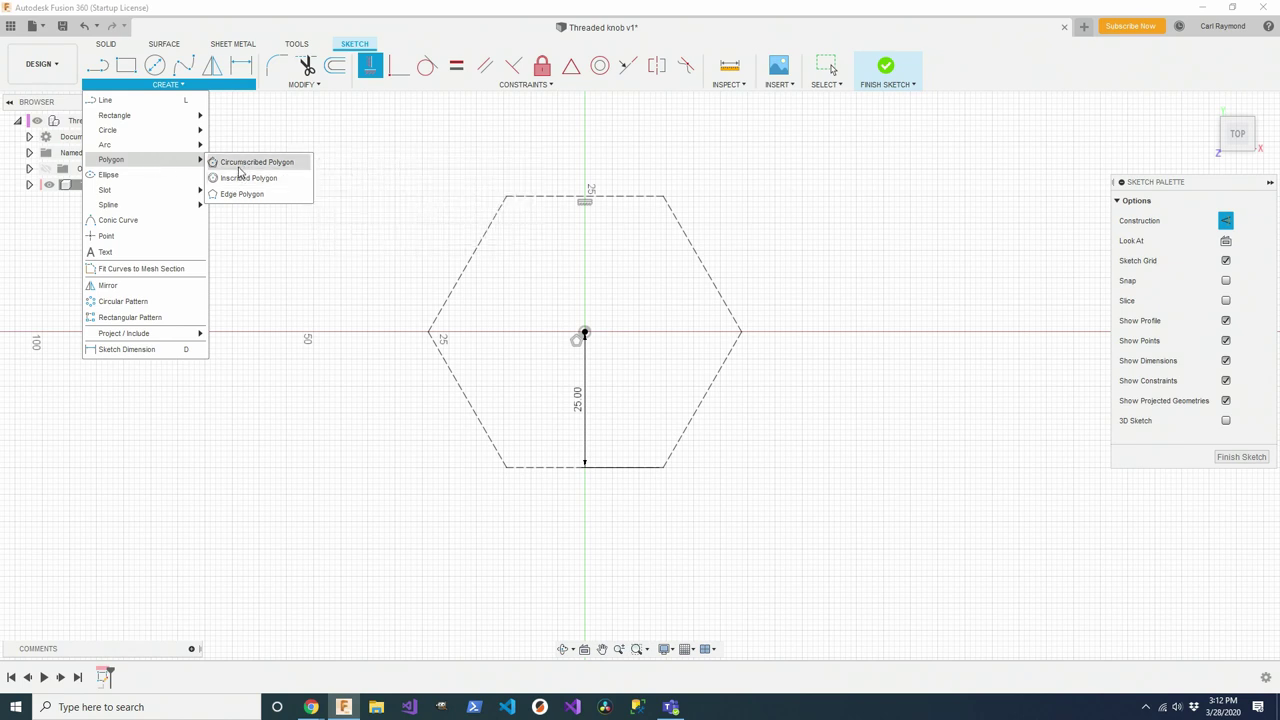
click(239, 181)
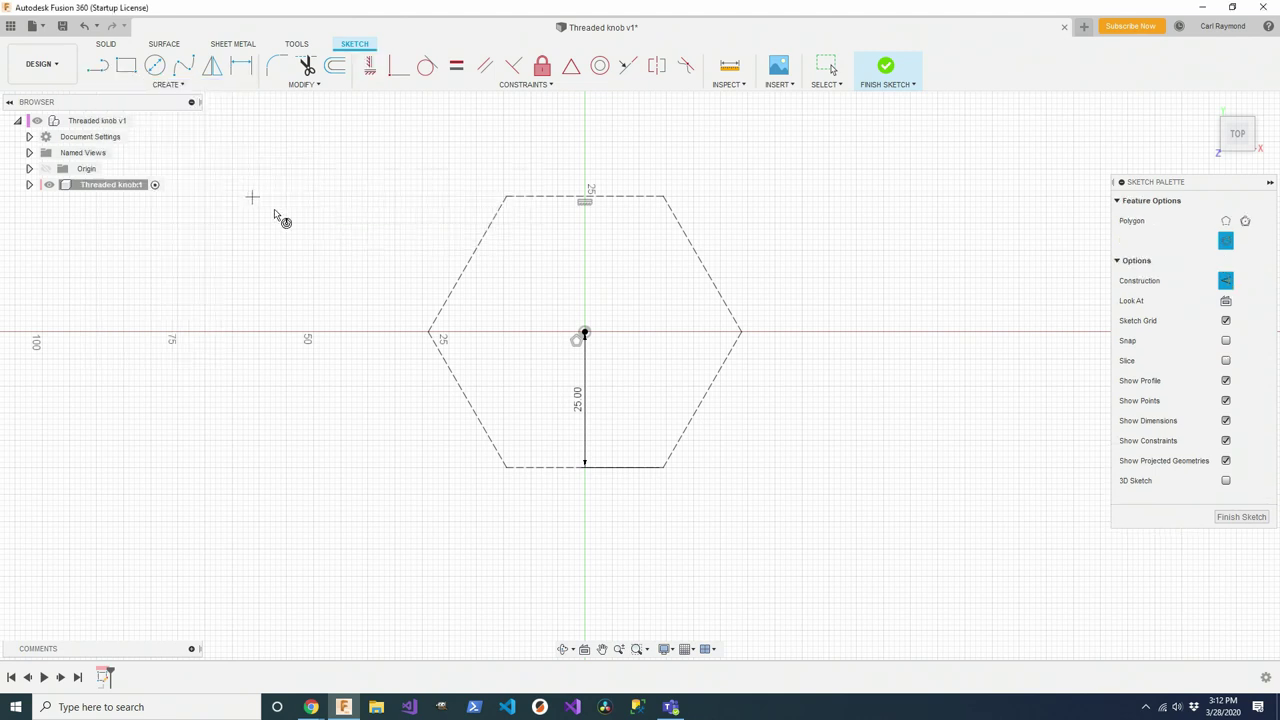
click(585, 333)
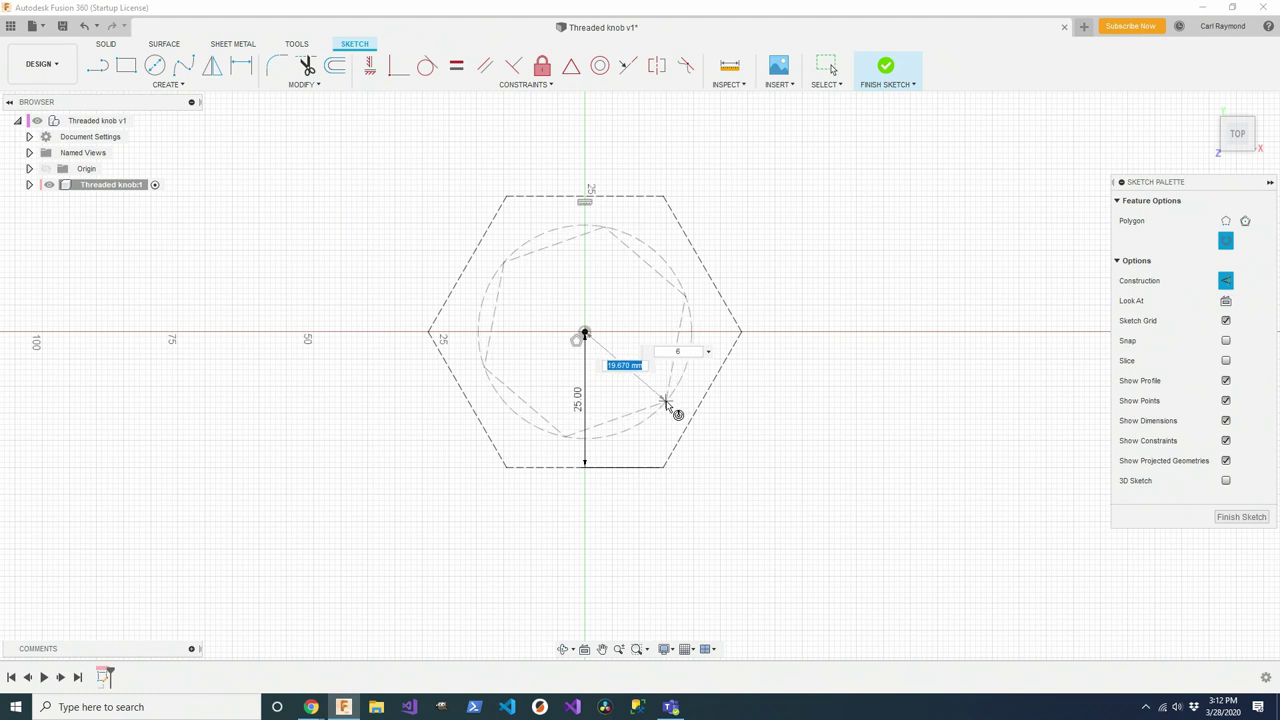
text(21)
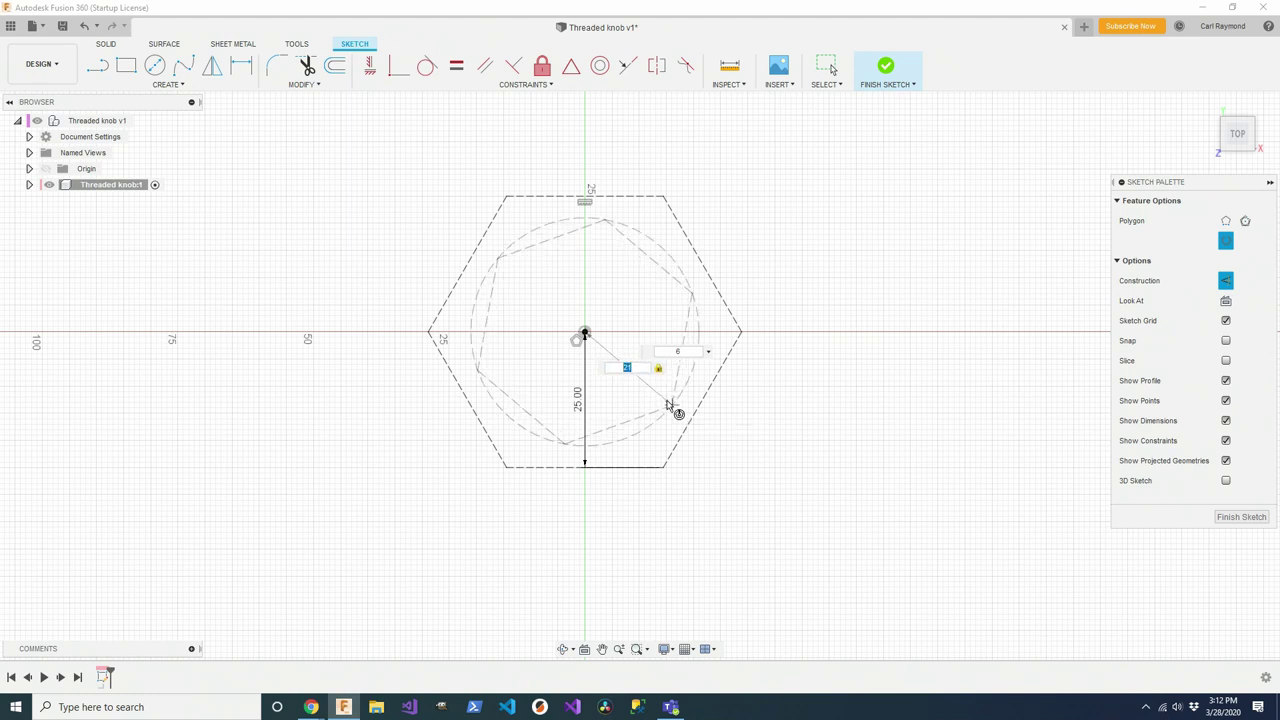
key(Return)
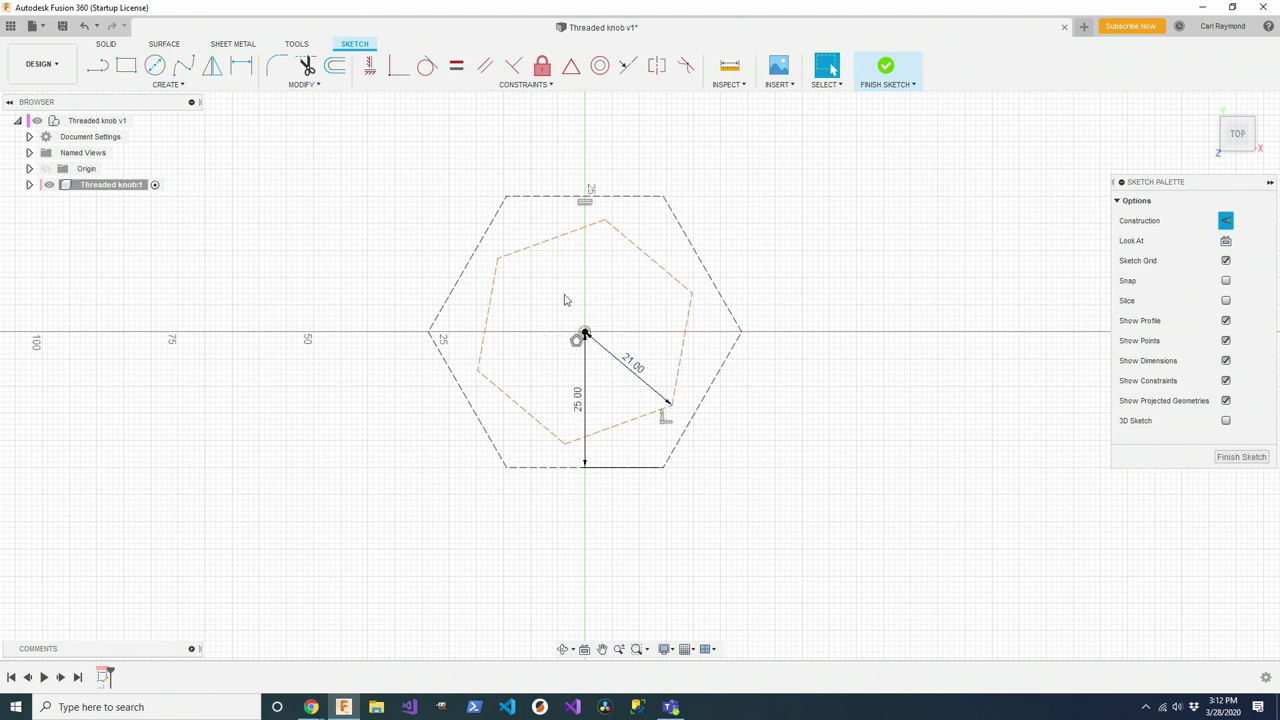
click(369, 70)
click(687, 330)
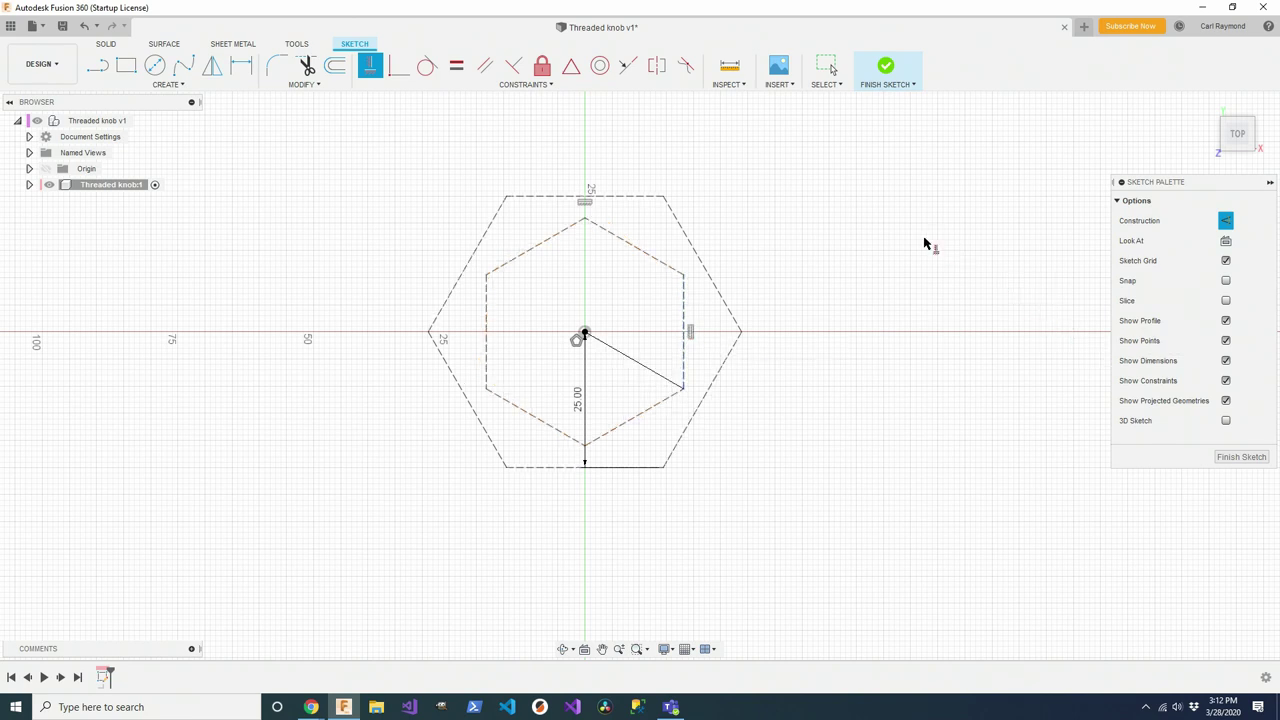
key(Escape)
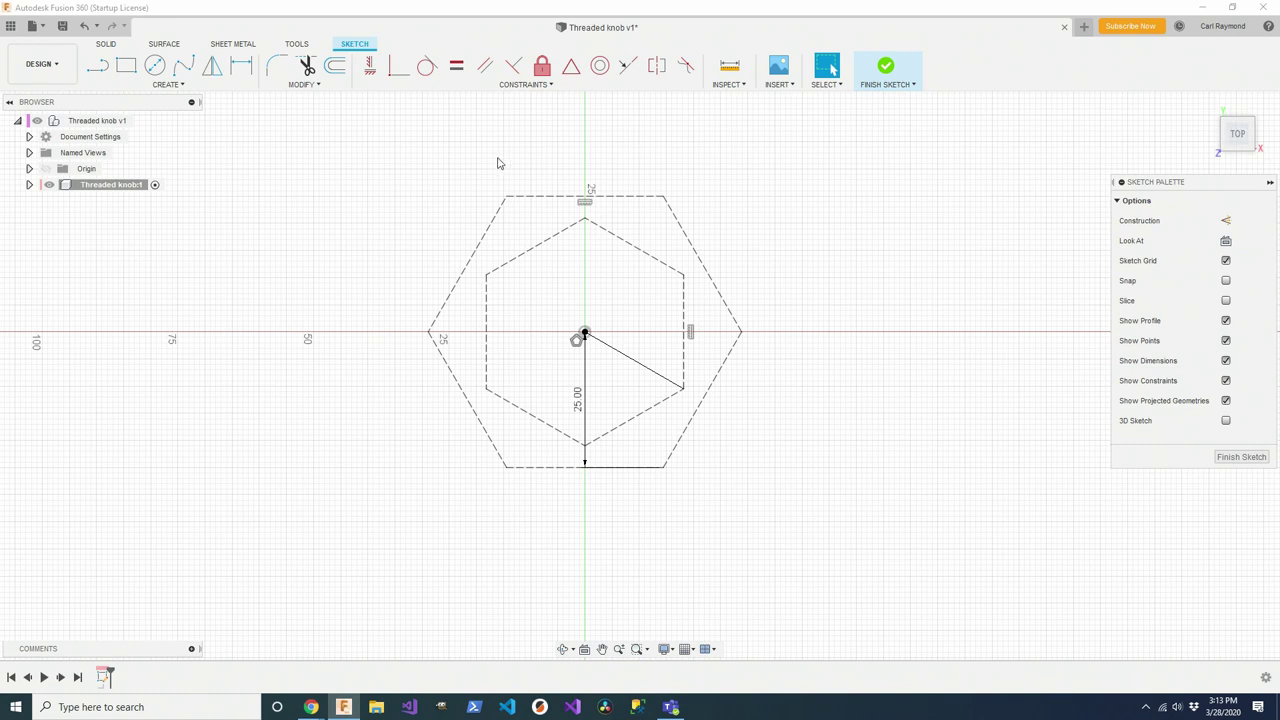
- Draw a closed non-construction spline passing alternately through all the corners of the outer and inner hexagons
click(183, 65)
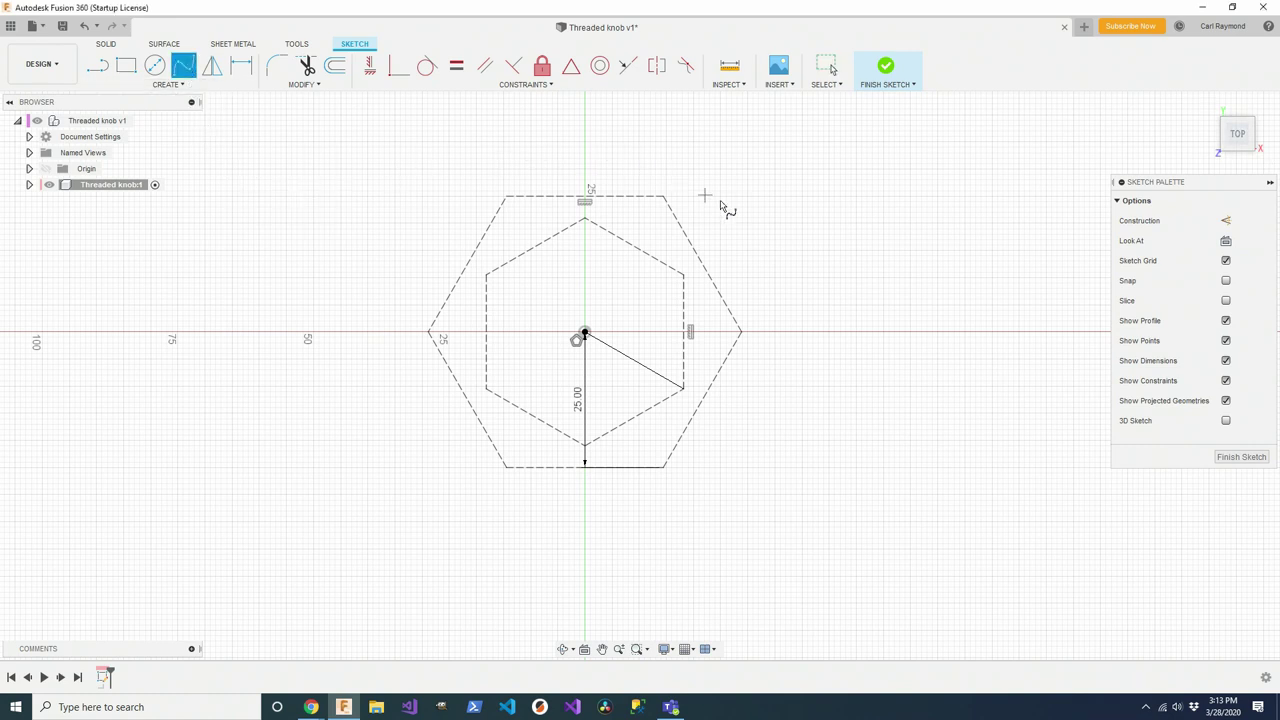
click(663, 197)
click(585, 217)
click(507, 196)
click(486, 275)
click(428, 332)
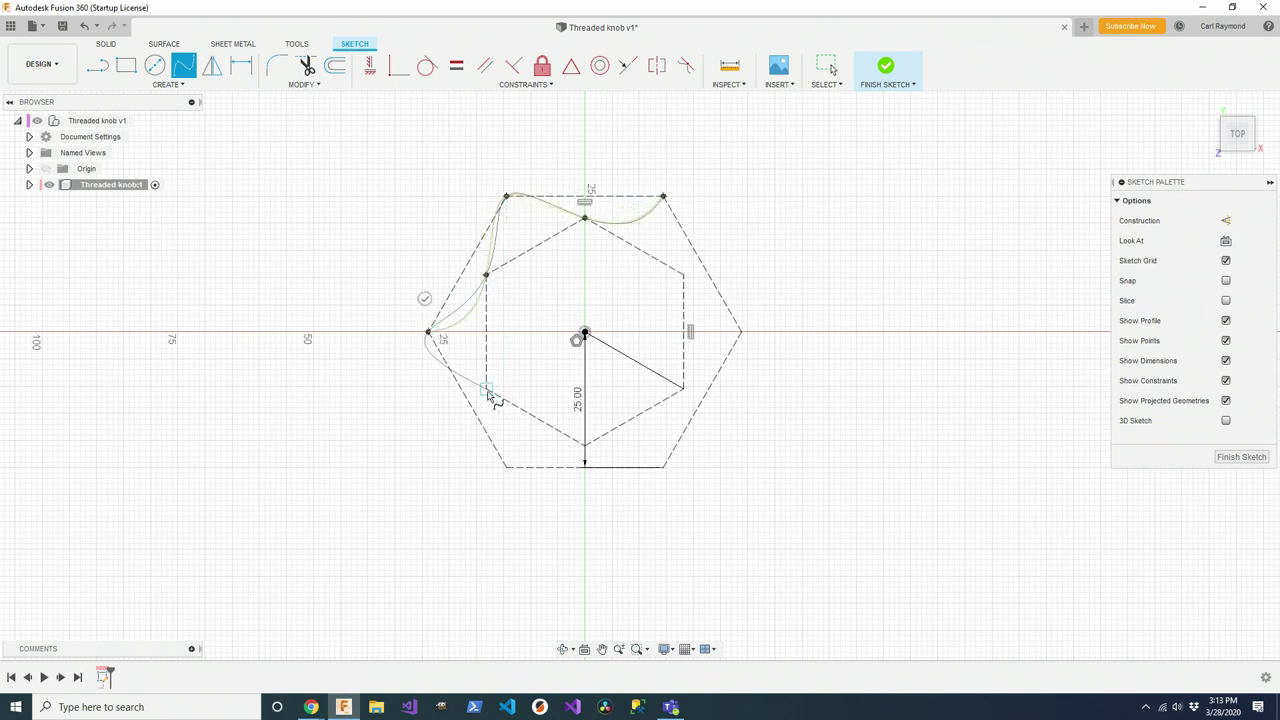
click(487, 390)
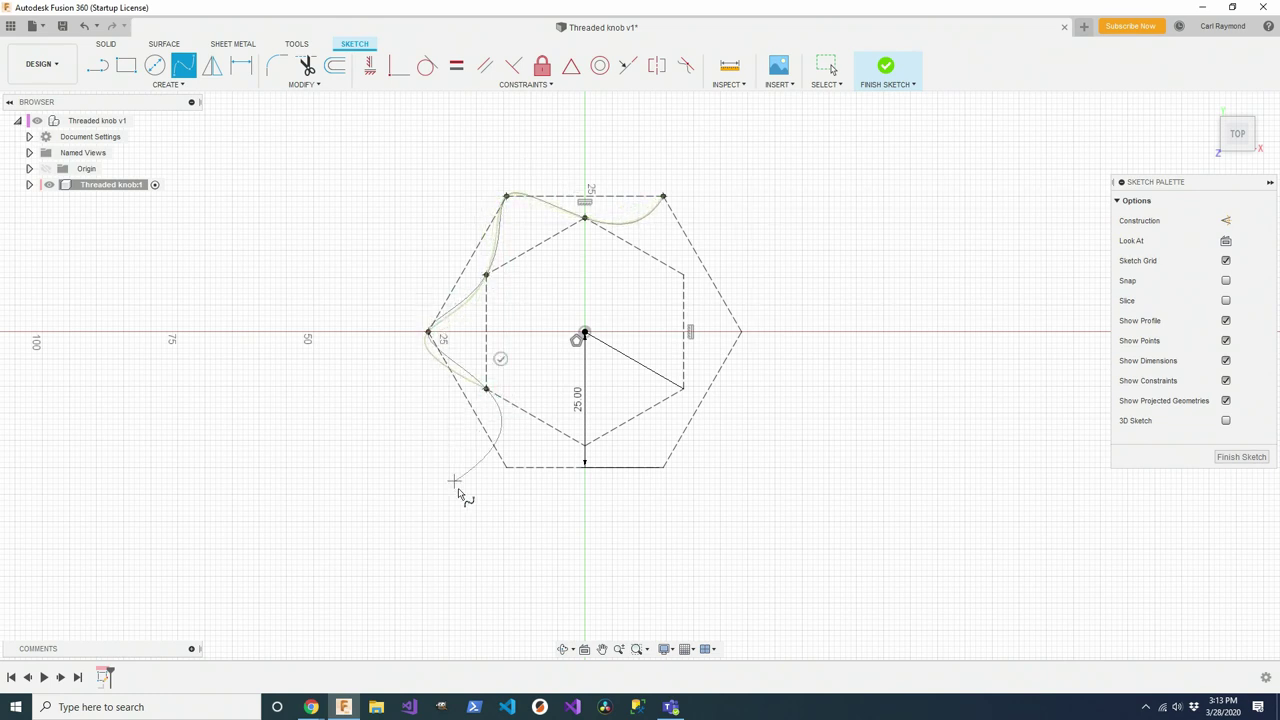
click(507, 466)
click(585, 445)
click(663, 466)
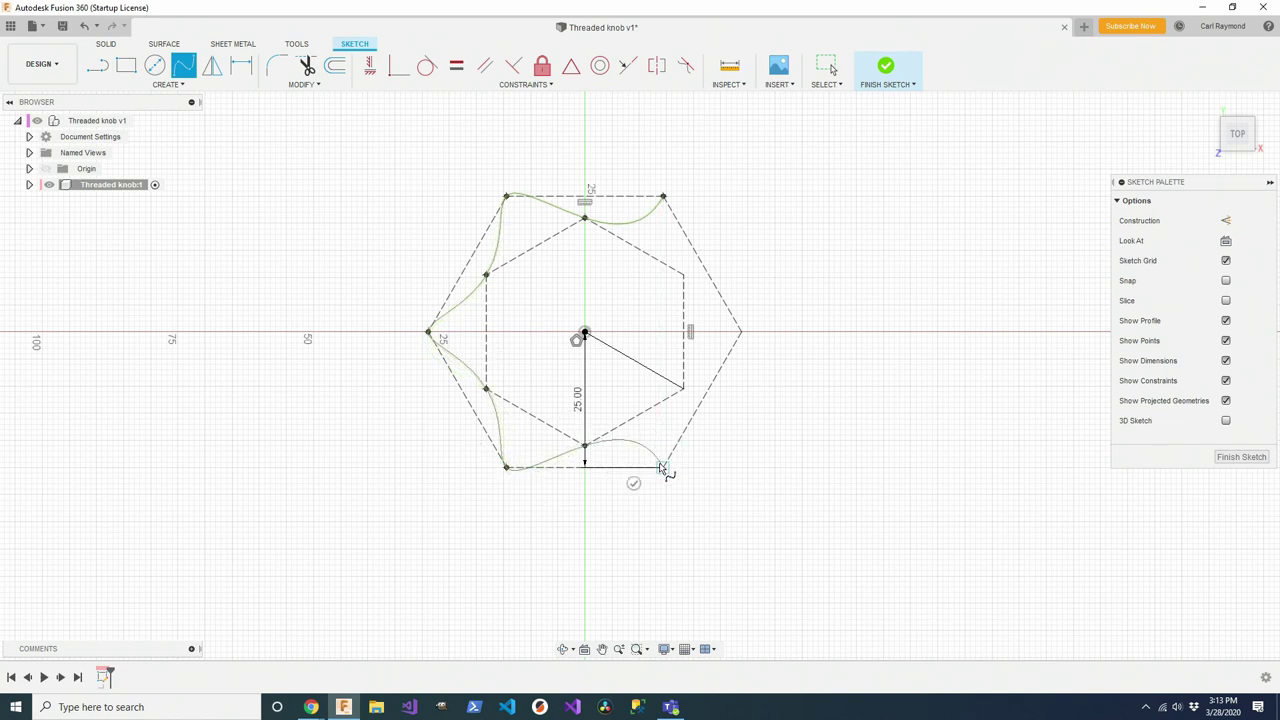
click(684, 390)
click(741, 331)
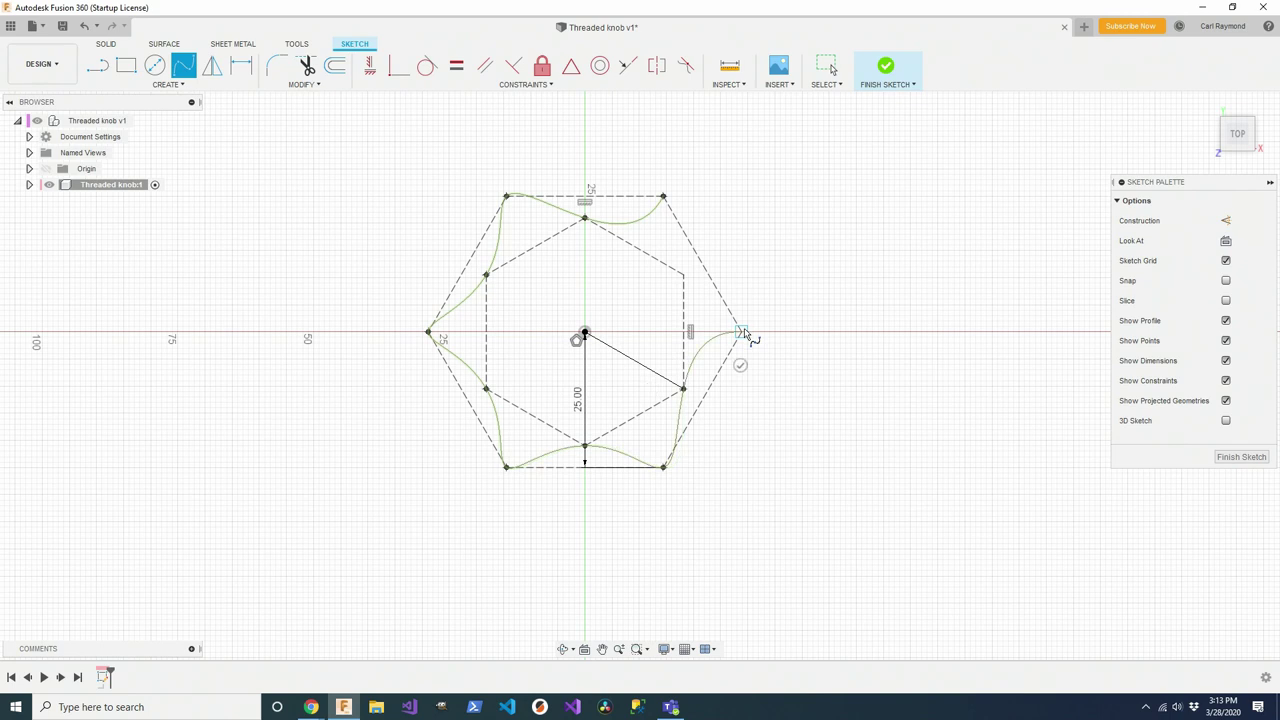
click(684, 274)
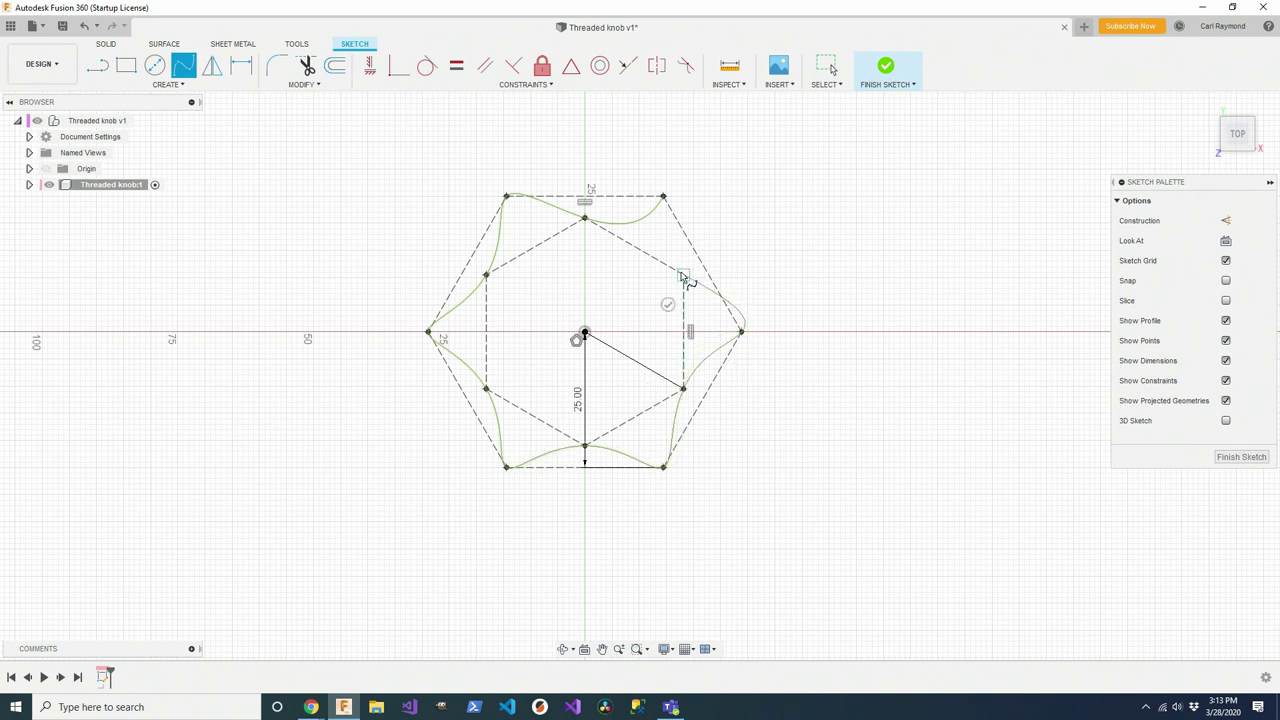
click(663, 197)
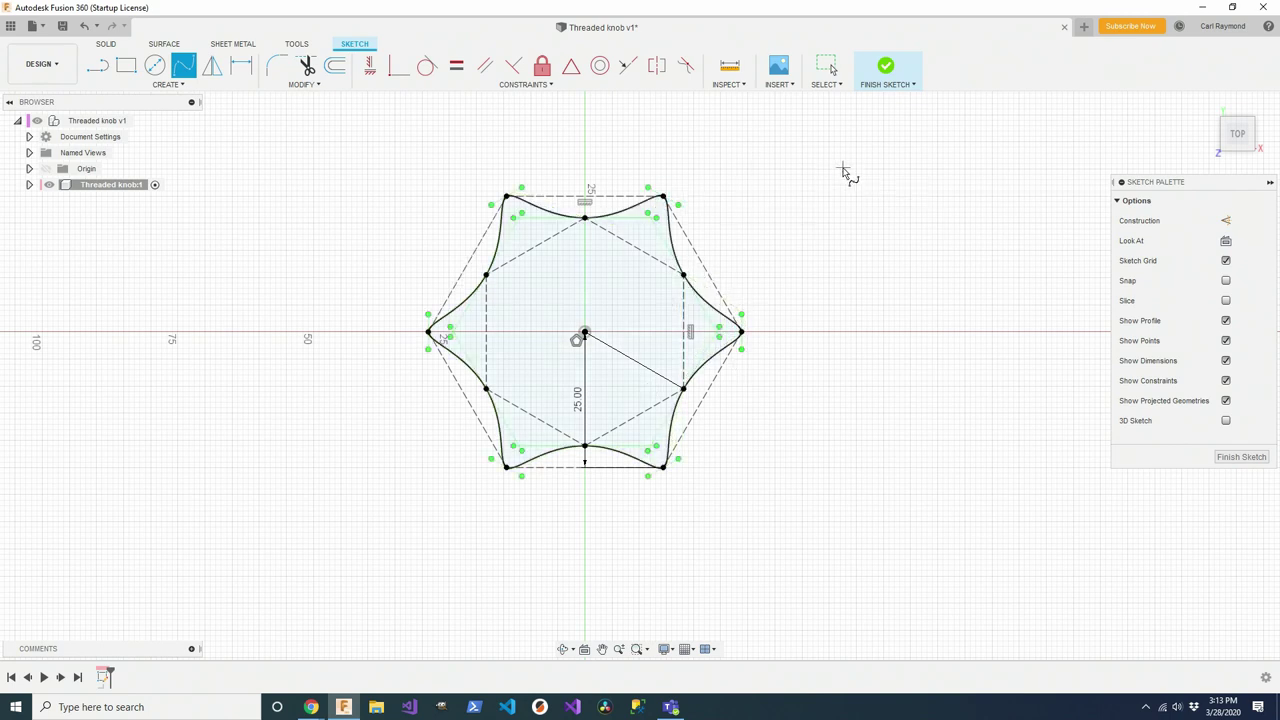
- Reshape the spline freehand by adjusting the tangent handles at the upper-right outer corner, adjacent upper-right inner corner and rightmost outer corner
key(Escape)
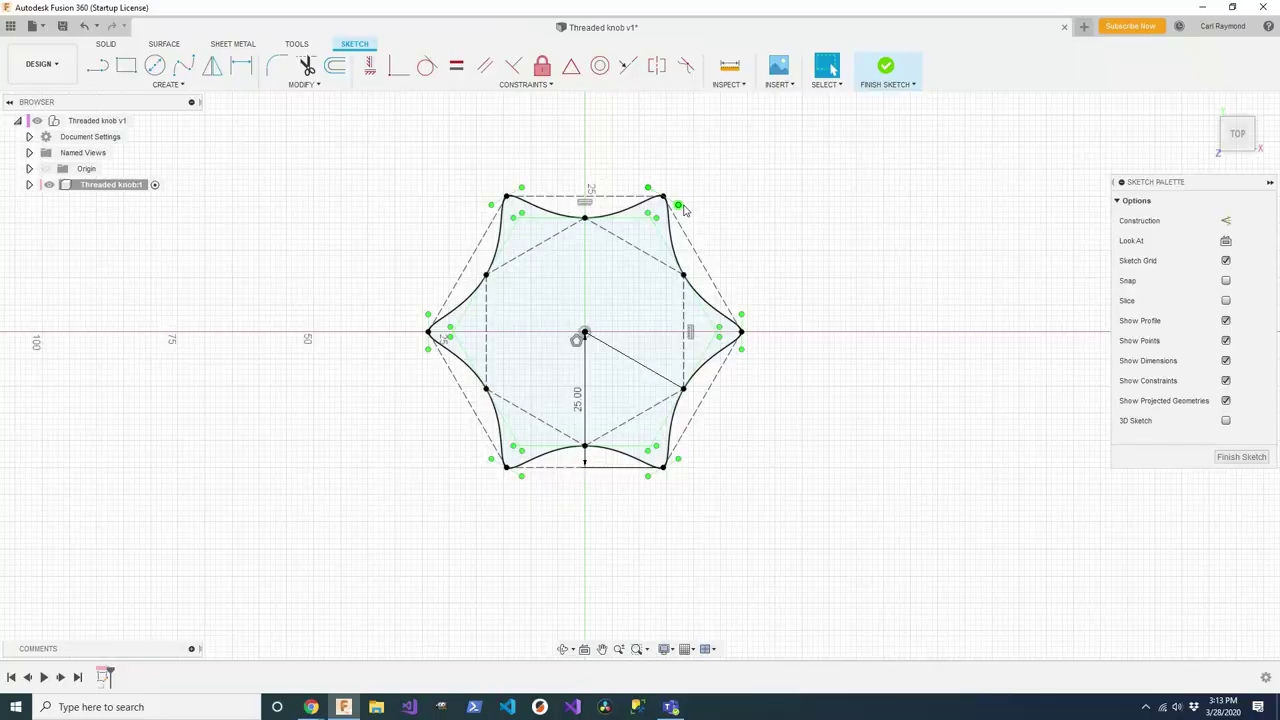
drag(678, 206, 716, 220)
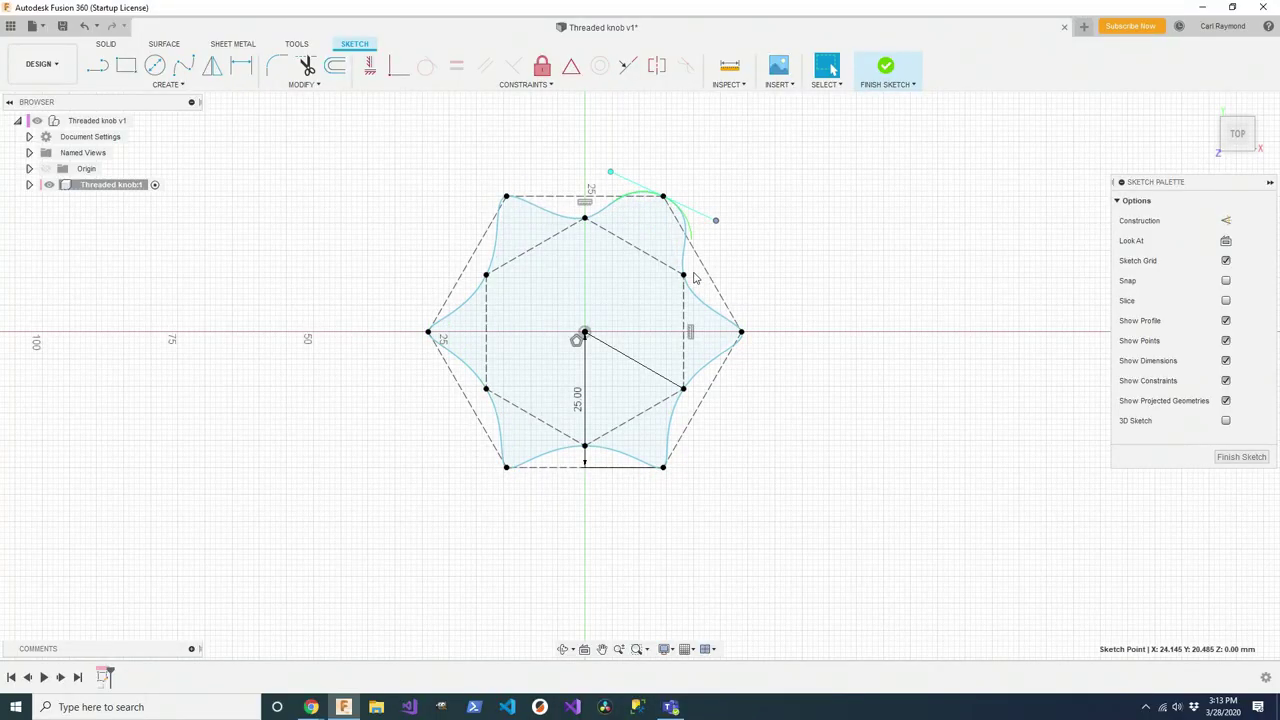
click(684, 279)
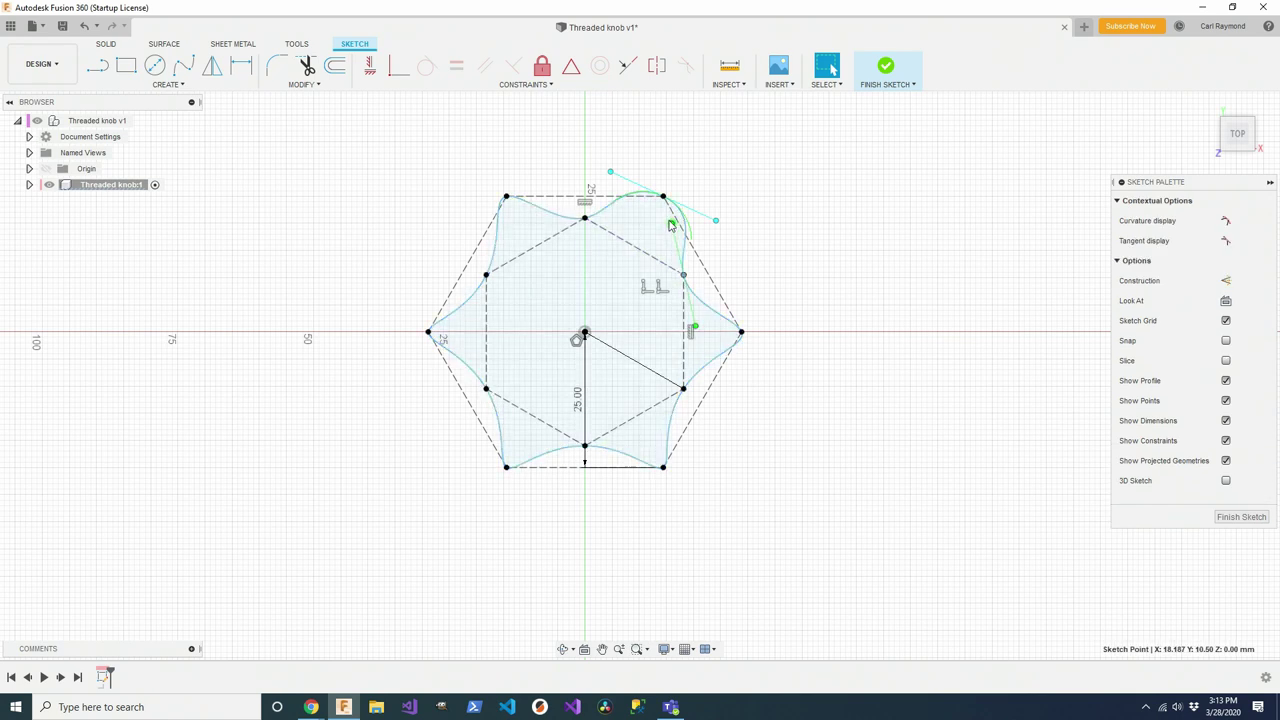
drag(674, 230, 673, 242)
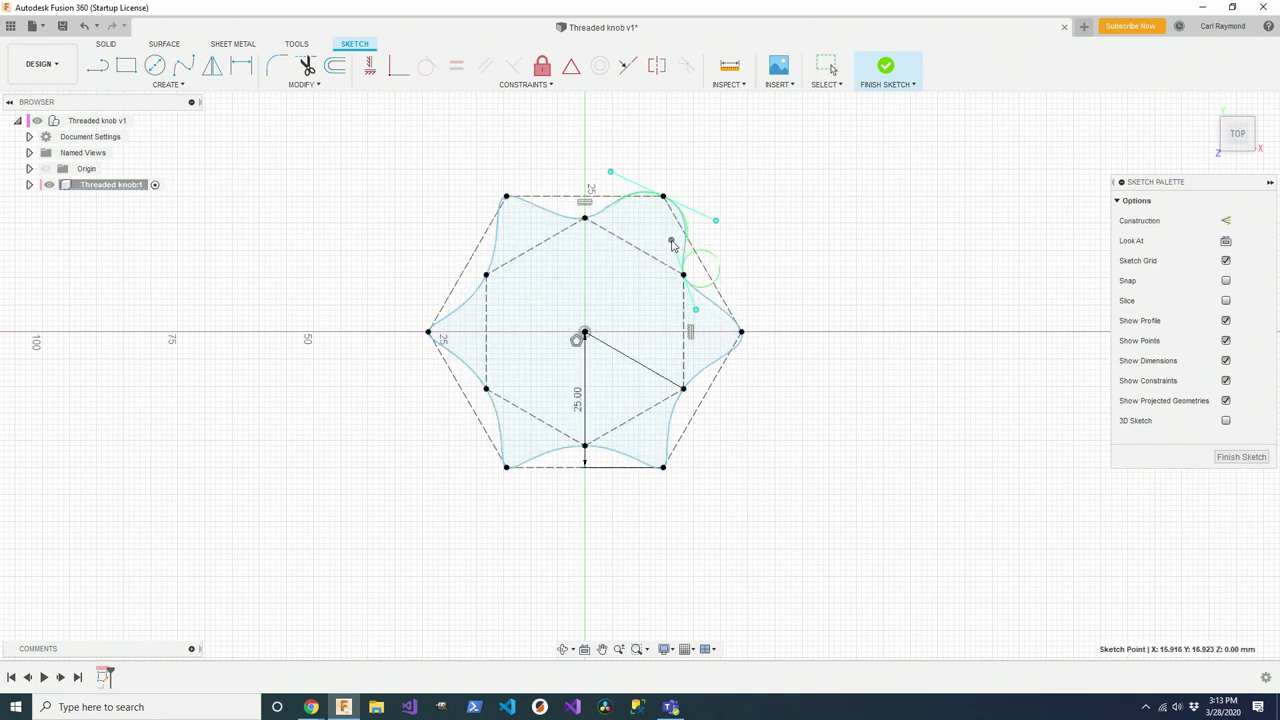
click(737, 312)
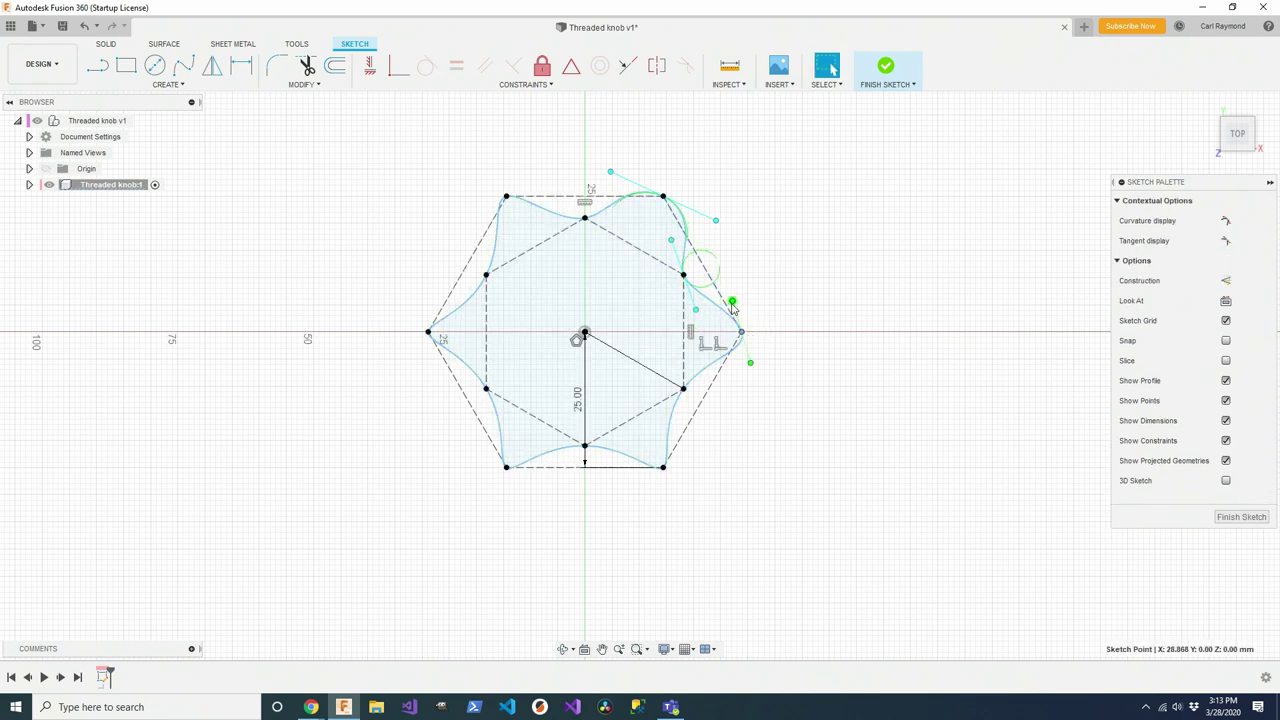
mouse_move(733, 302)
mouse_down()
mouse_move(743, 308)
mouse_move(741, 295)
mouse_up()
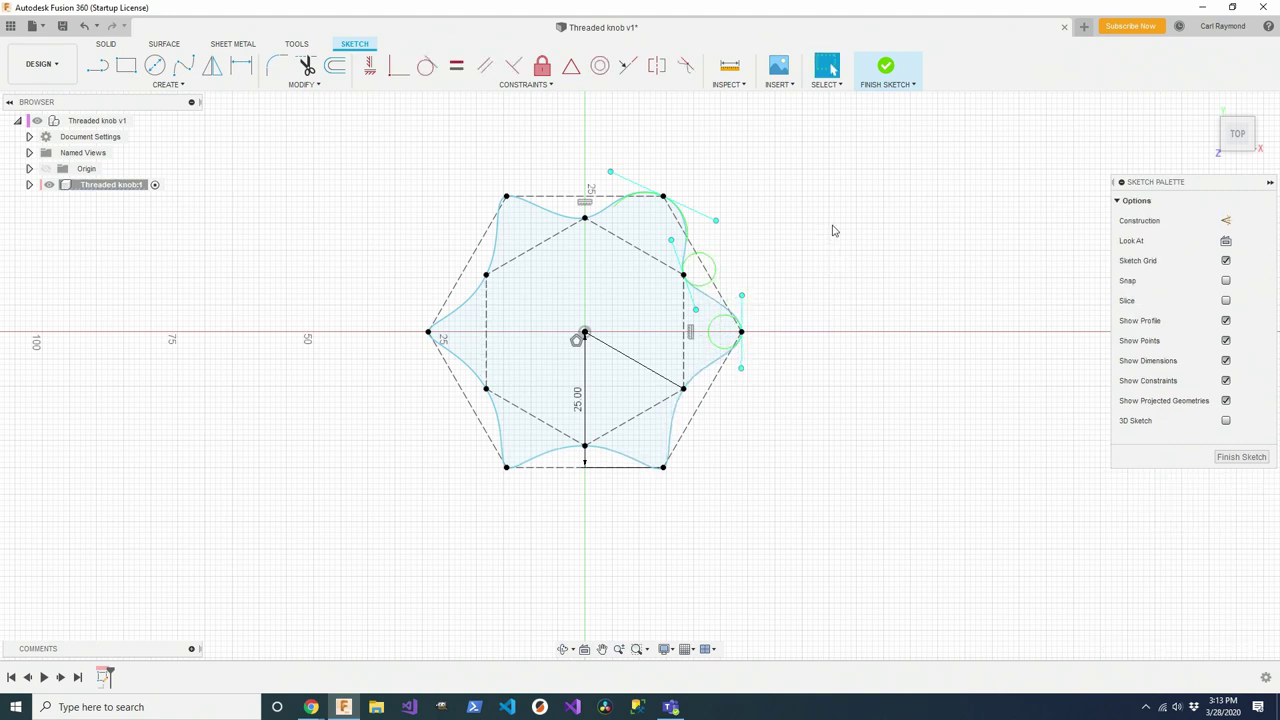
- Draw a construction circle with a 60 mm diameter centred on the origin
click(1227, 222)
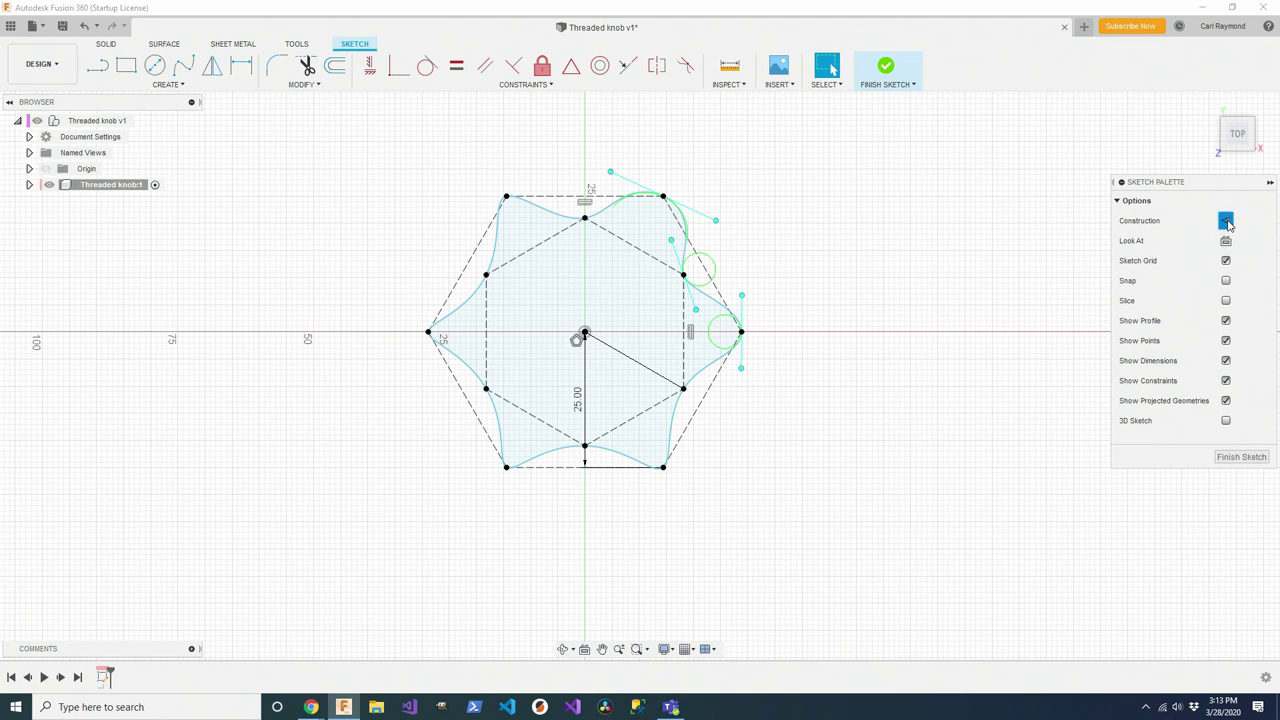
click(155, 66)
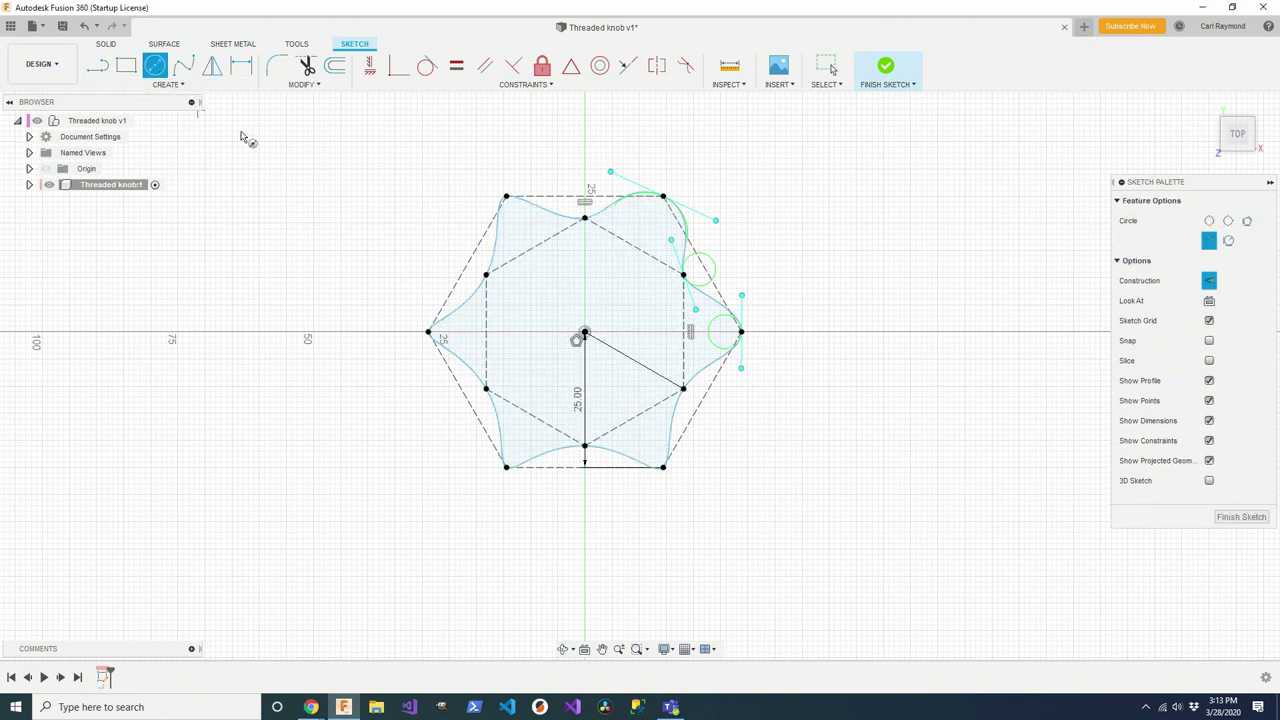
click(585, 333)
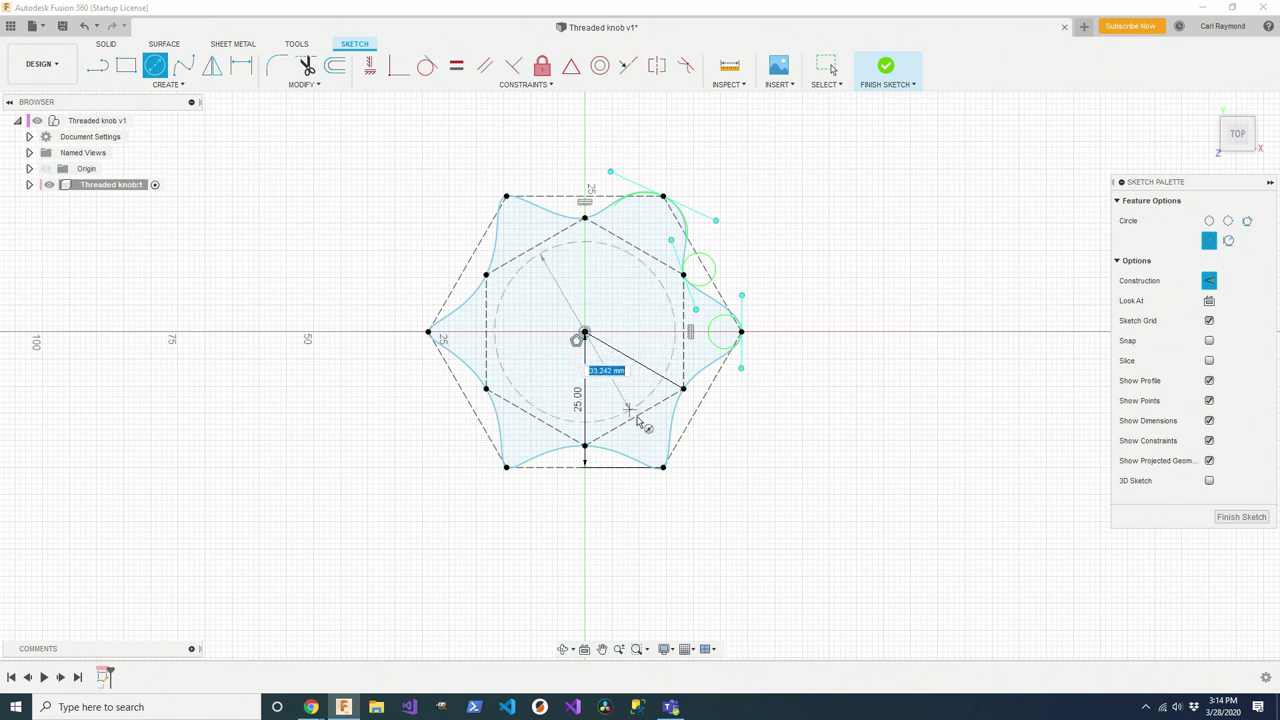
text(60)
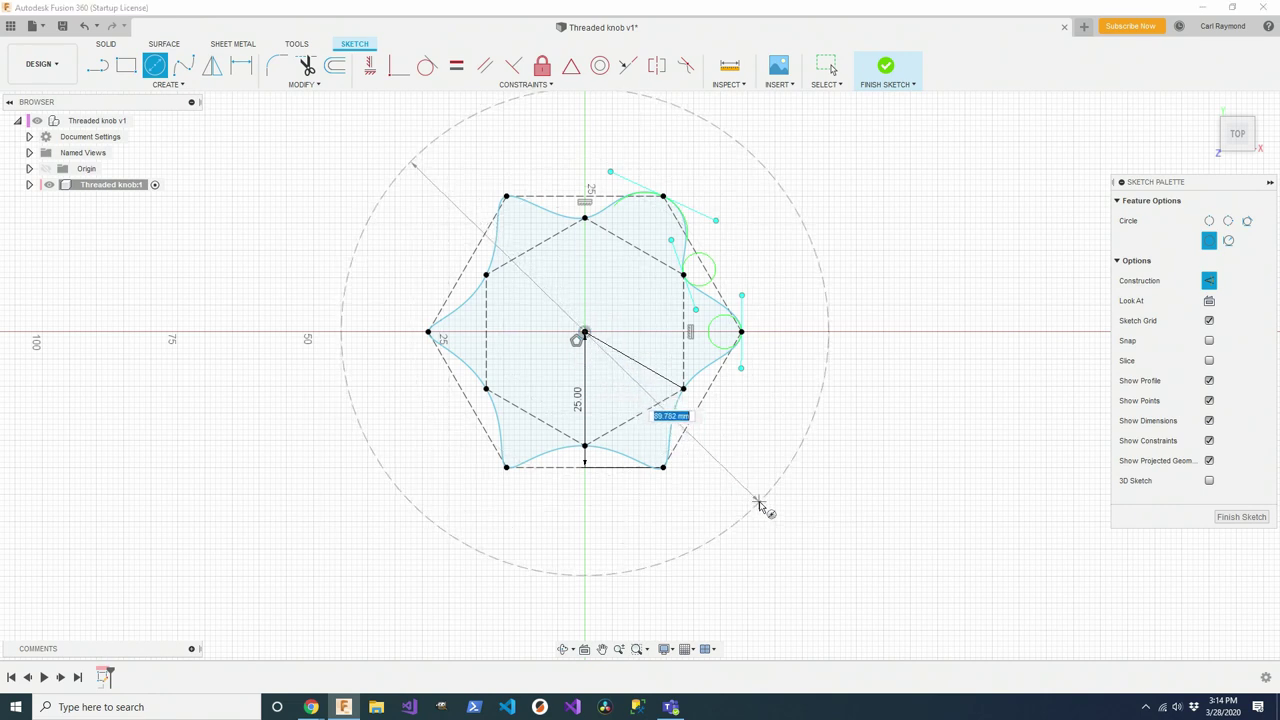
key(Tab)
key(Return)
key(Escape)
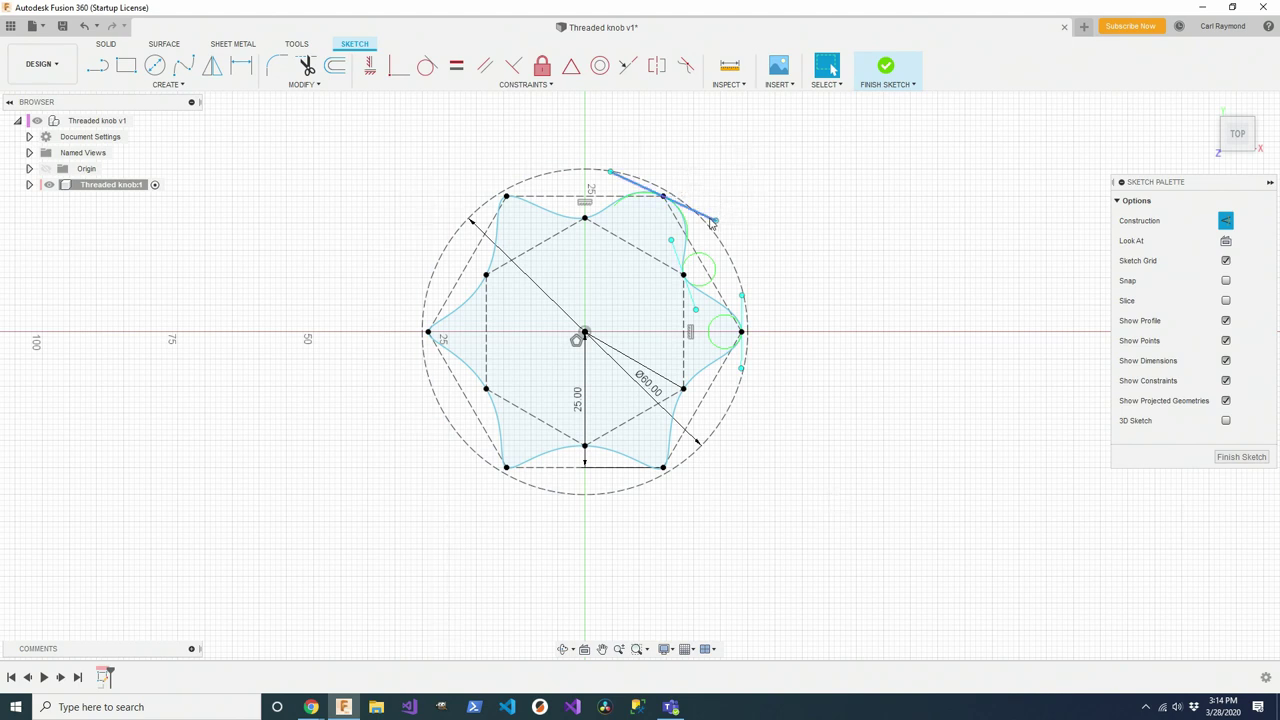
- Move the lower end of the upper-right lobe's tangent handle onto the 60 mm construction circle
drag(715, 220, 748, 268)
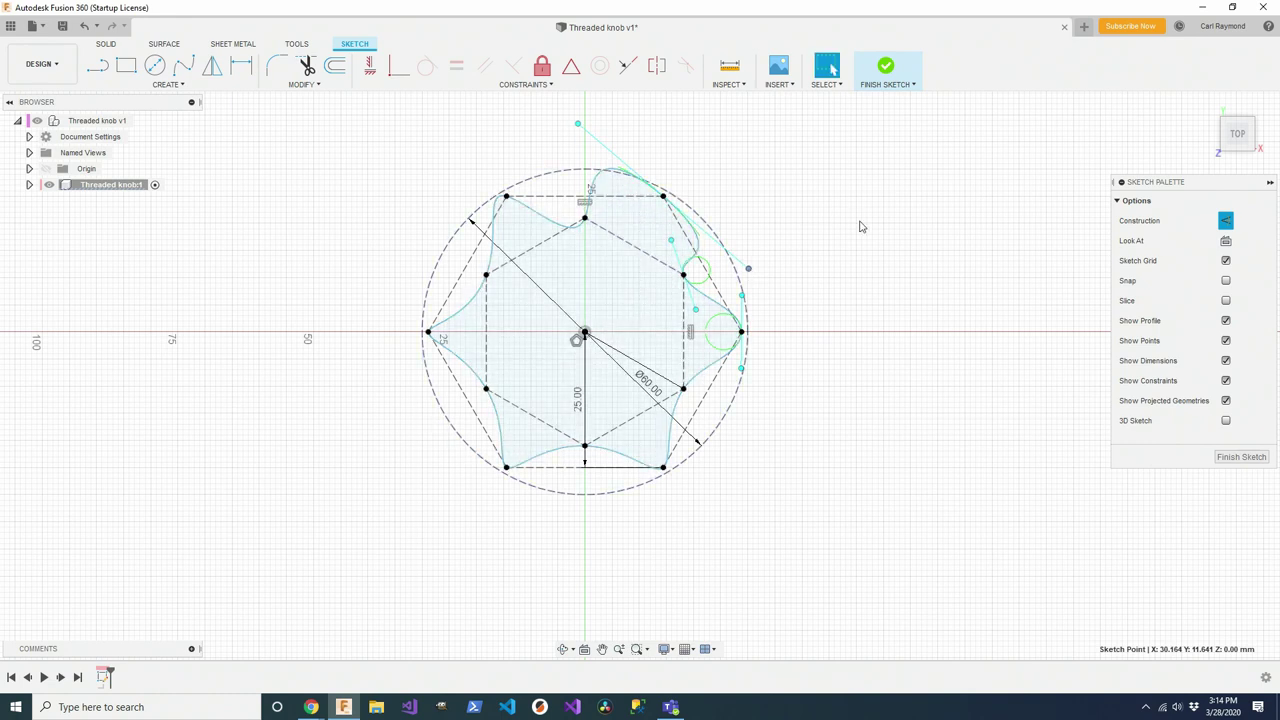
click(749, 270)
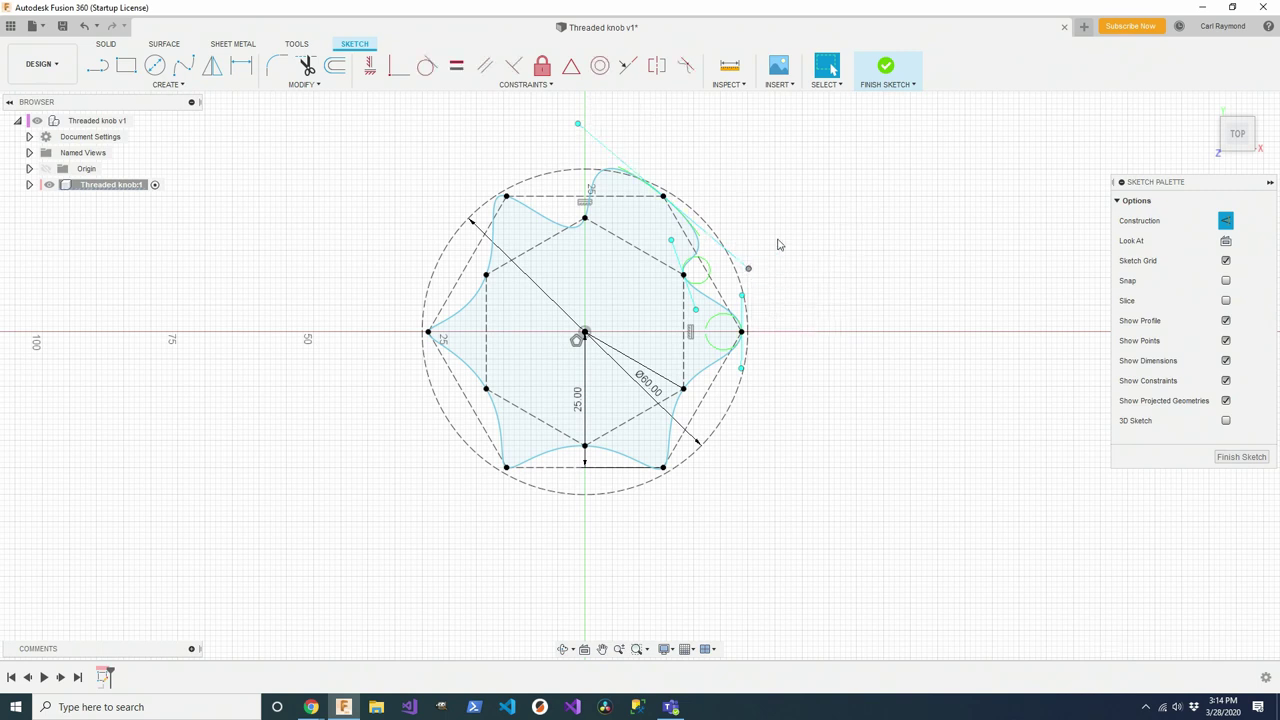
click(750, 271)
mouse_move(749, 270)
mouse_down()
mouse_move(700, 219)
mouse_move(717, 239)
mouse_up()
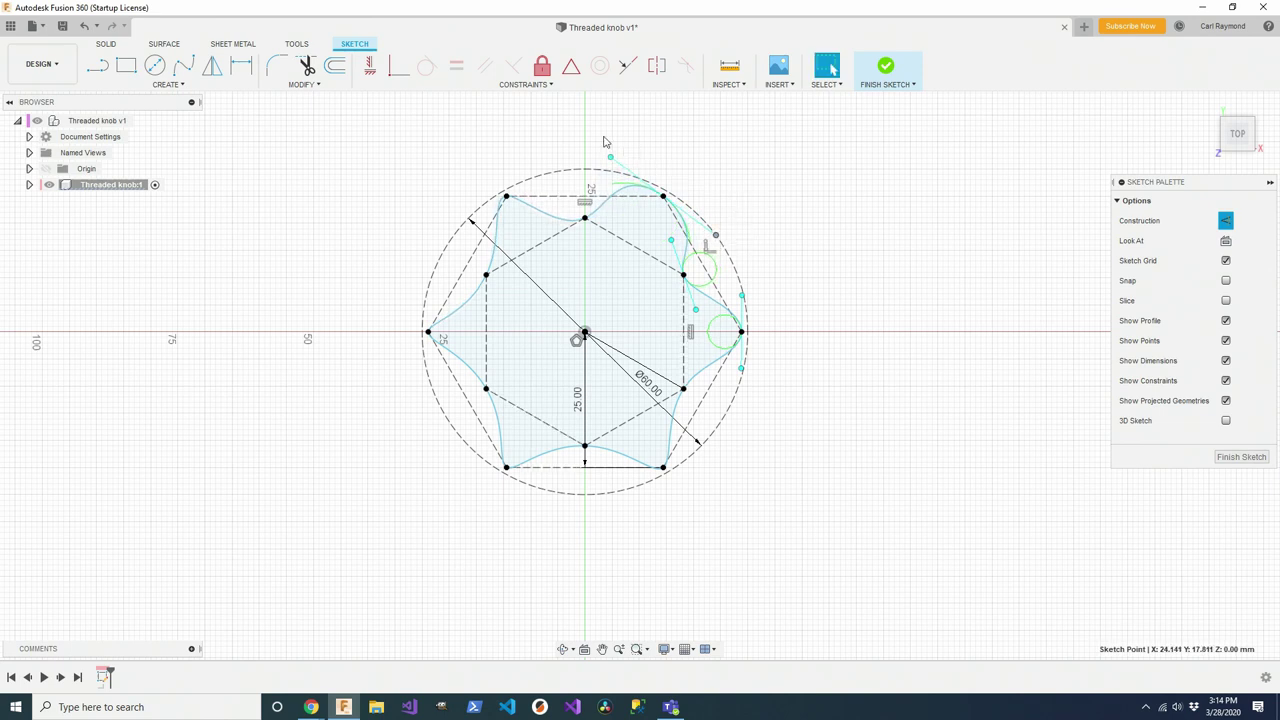
- Place one tangent handle end of the upper-left lobe and one of the leftmost lobe on the 60 mm circle
click(507, 198)
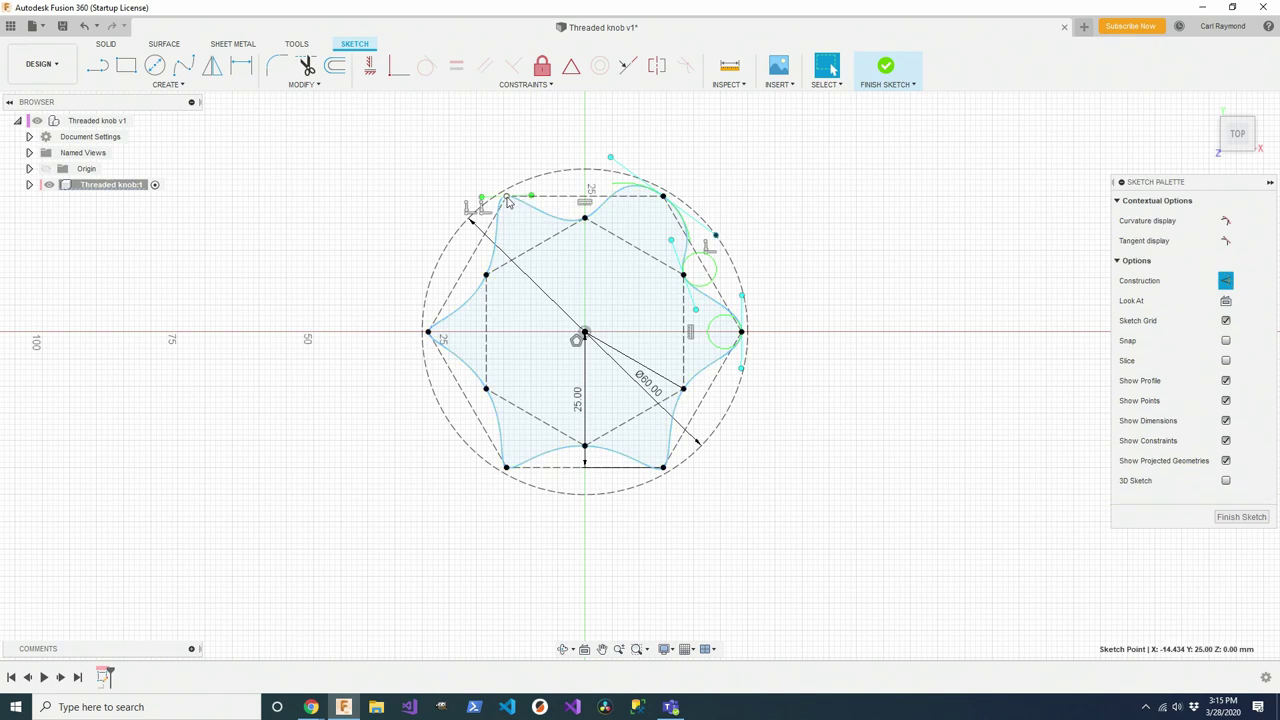
drag(531, 196, 532, 197)
click(536, 189)
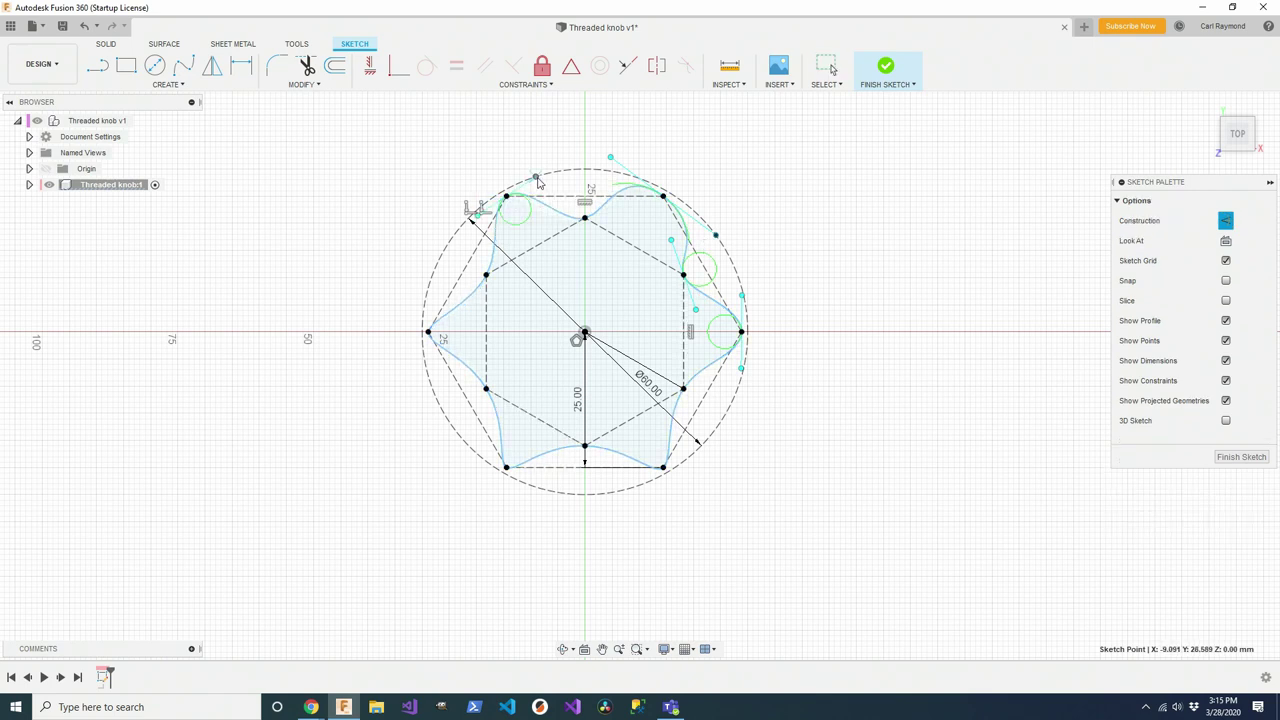
click(538, 181)
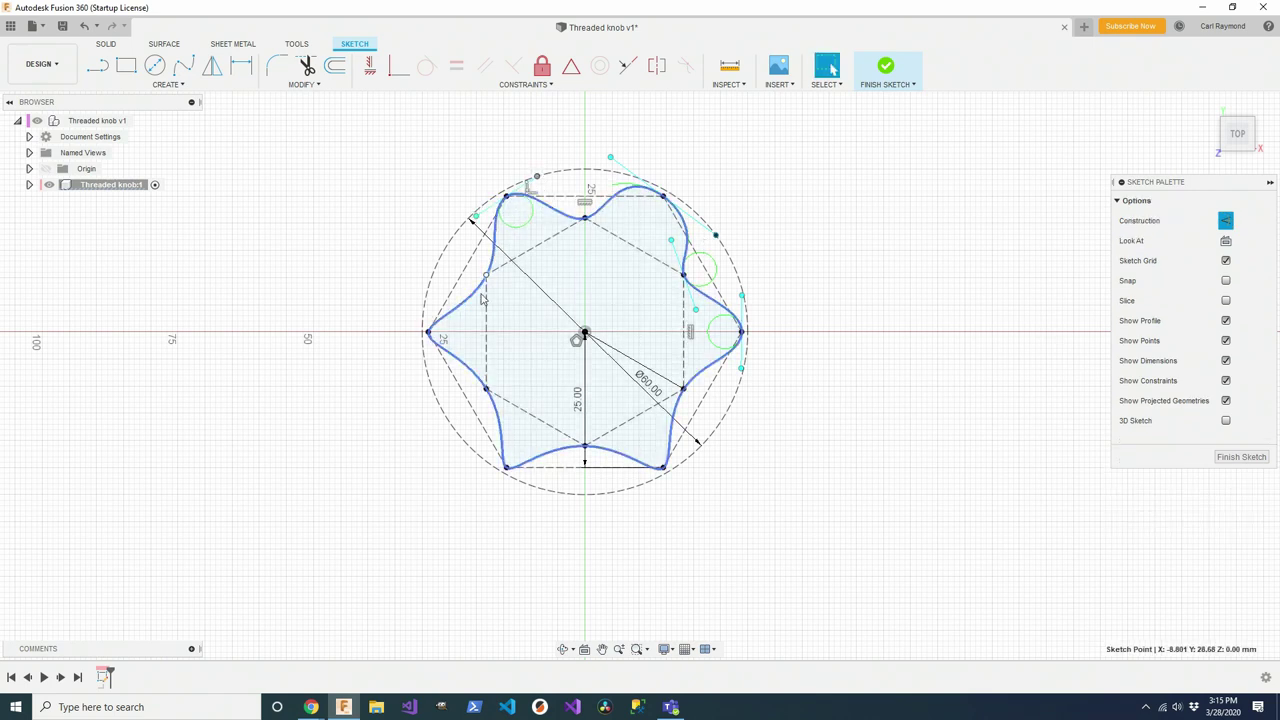
click(430, 335)
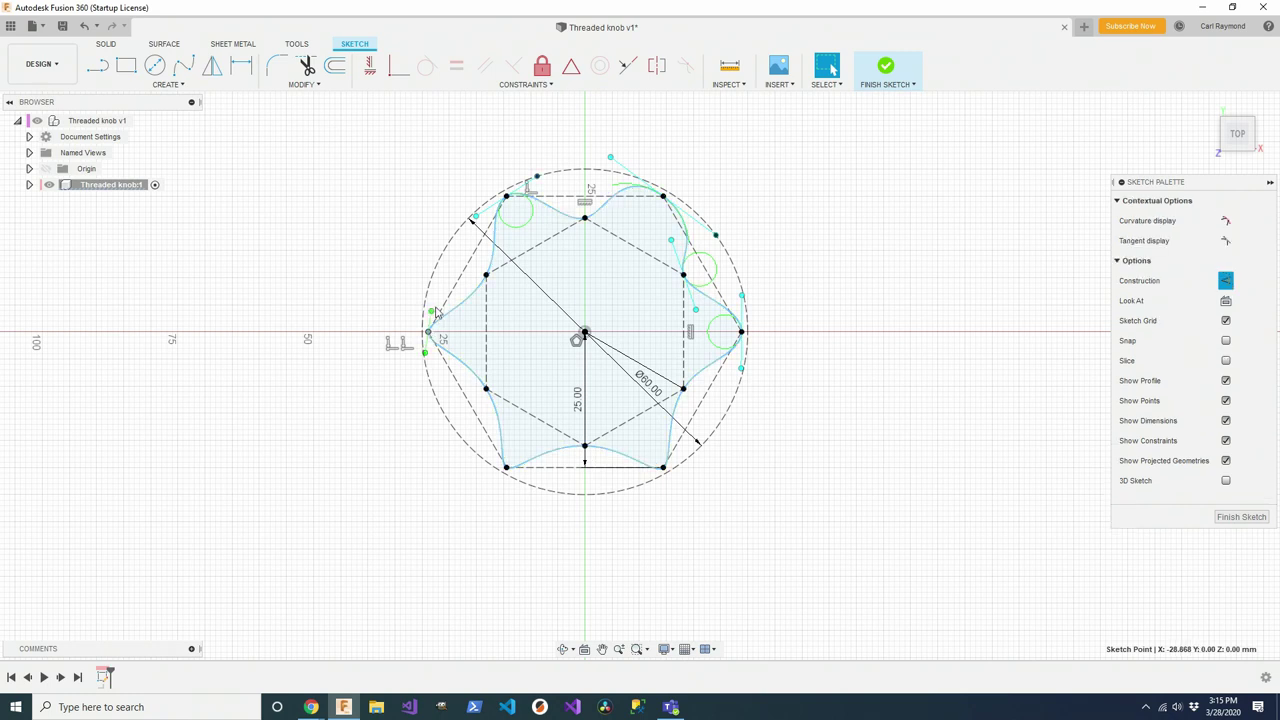
click(427, 310)
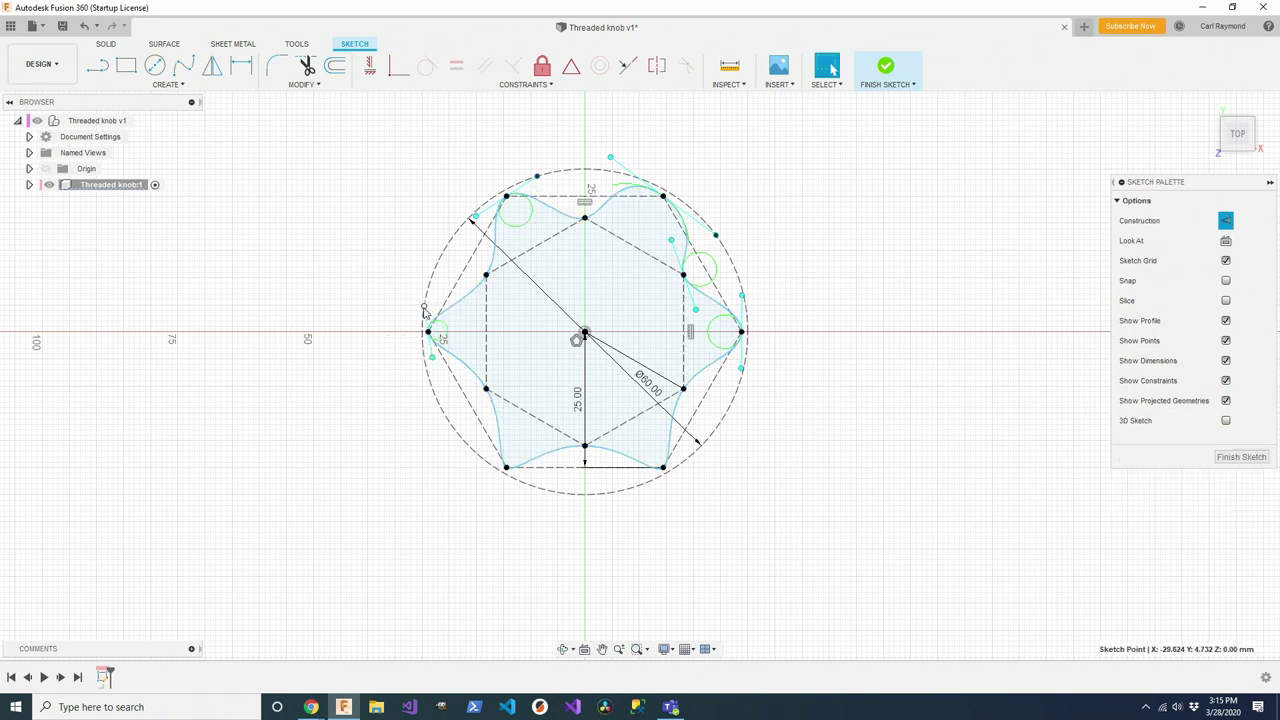
- Place one tangent handle end of the lower-left, lower-right and rightmost lobes on the 60 mm circle
click(503, 476)
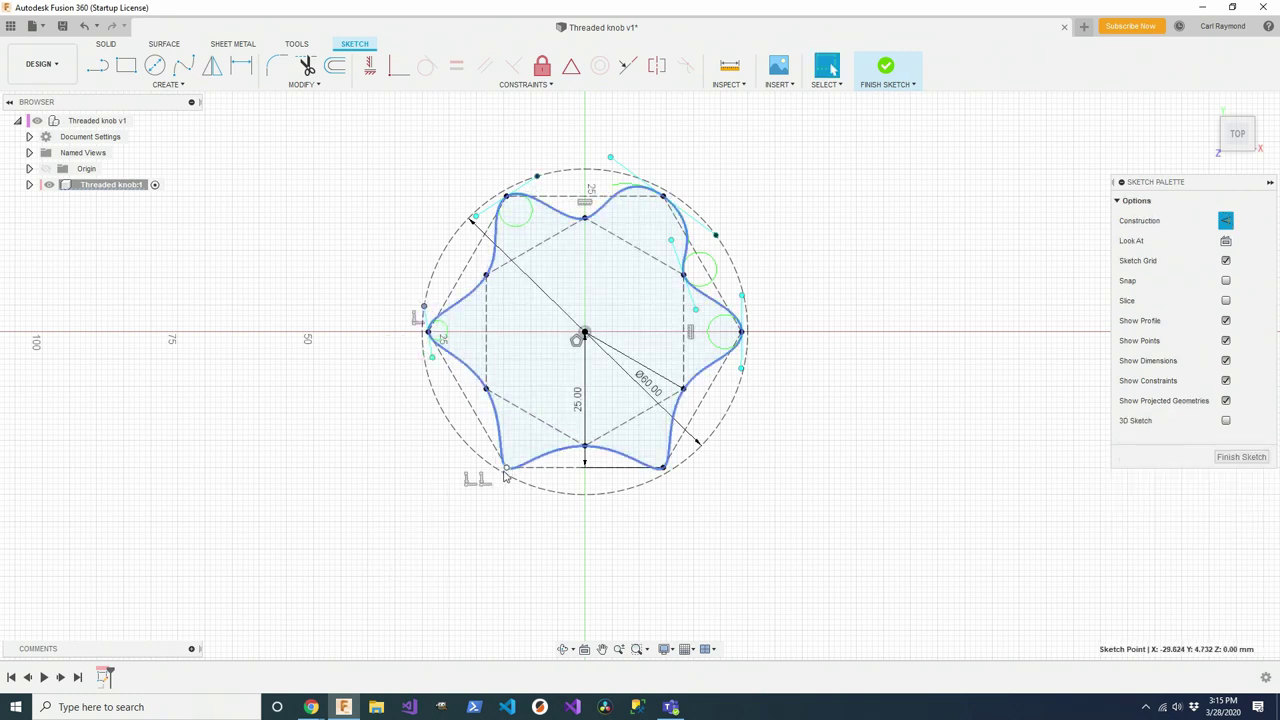
click(506, 474)
click(478, 457)
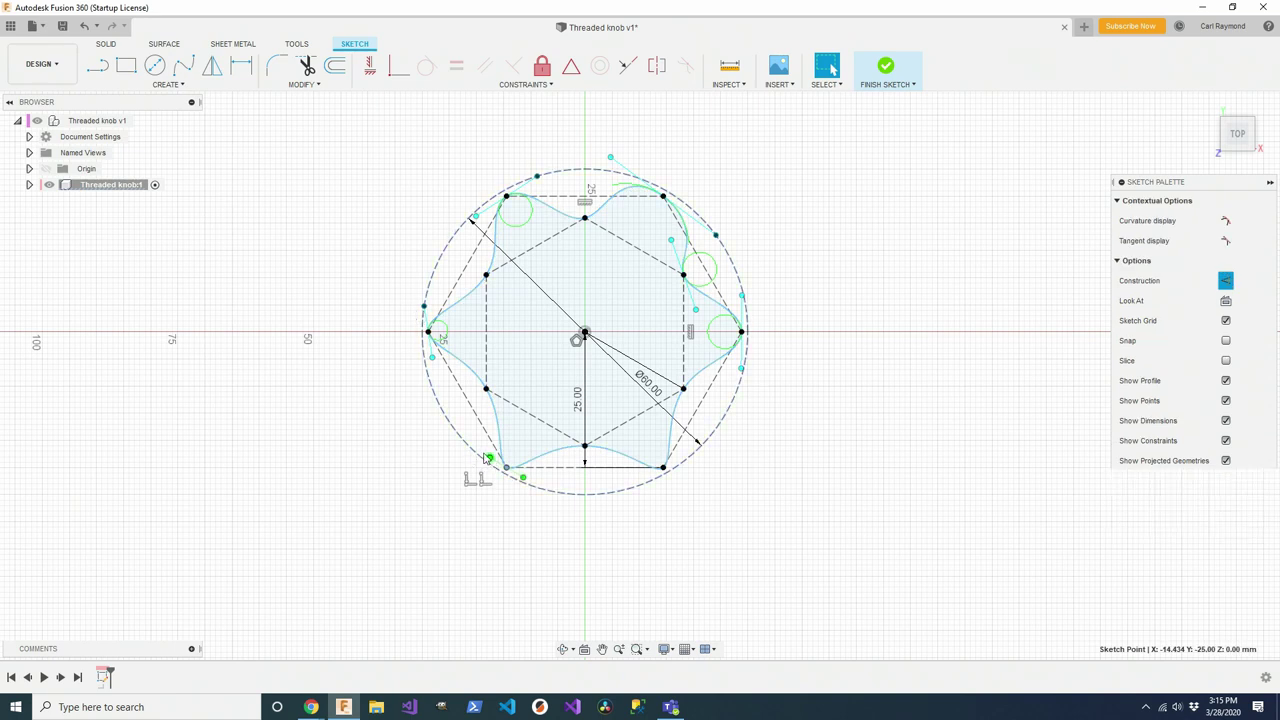
click(662, 470)
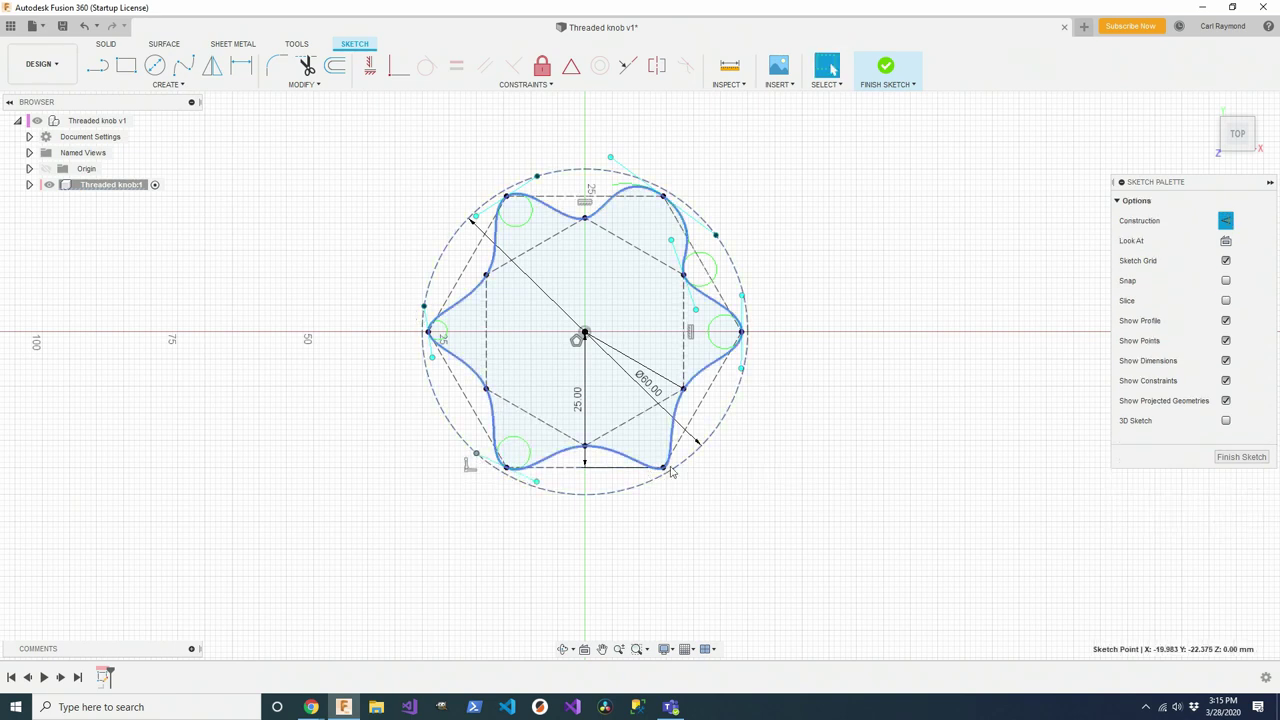
click(662, 468)
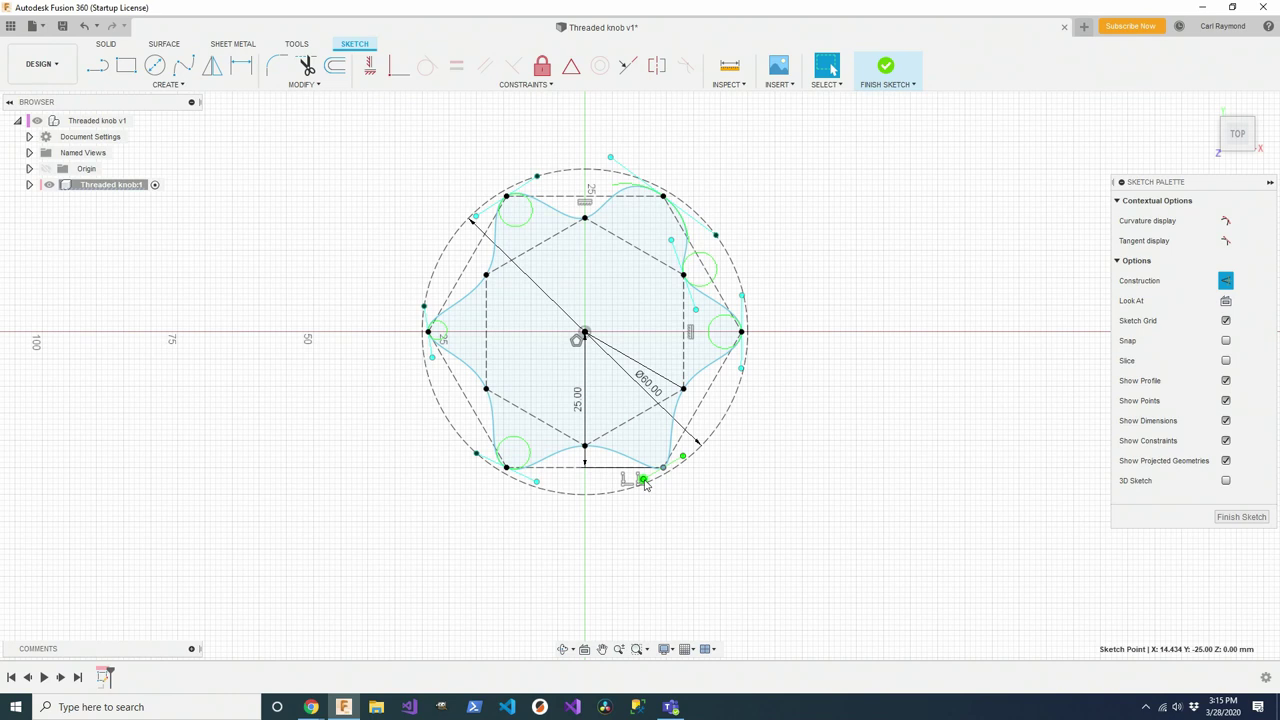
click(645, 484)
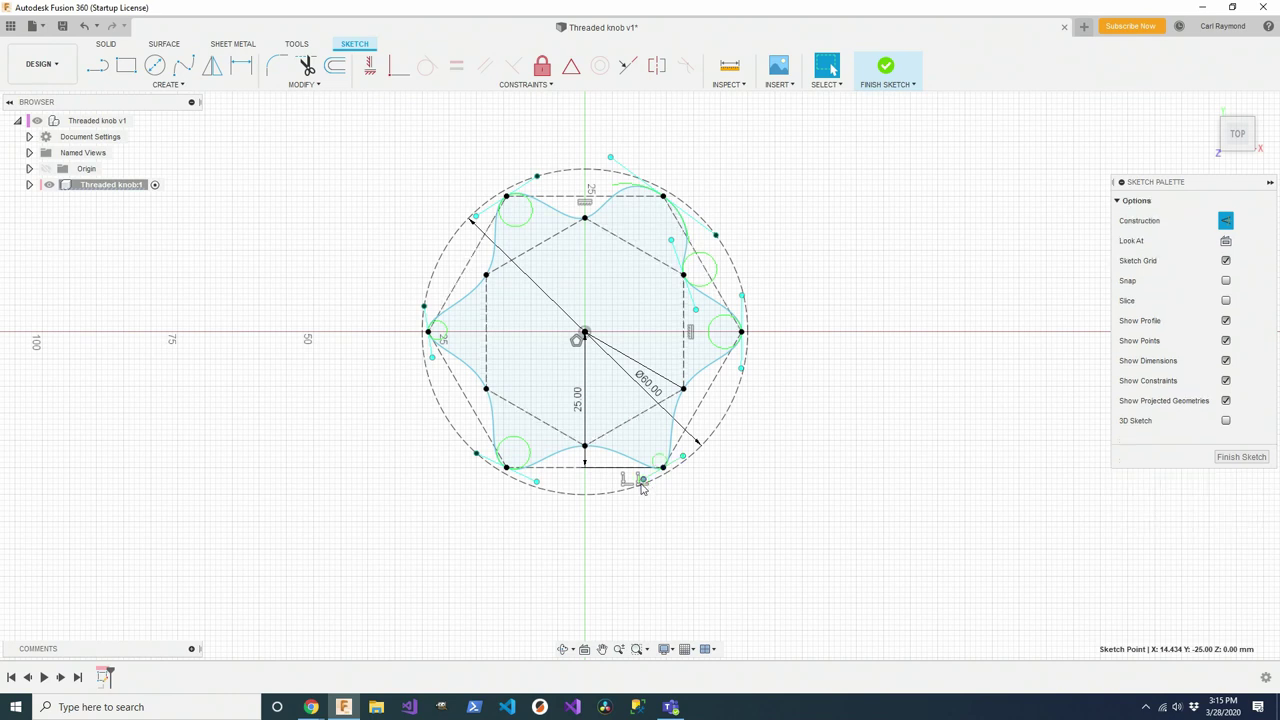
click(741, 334)
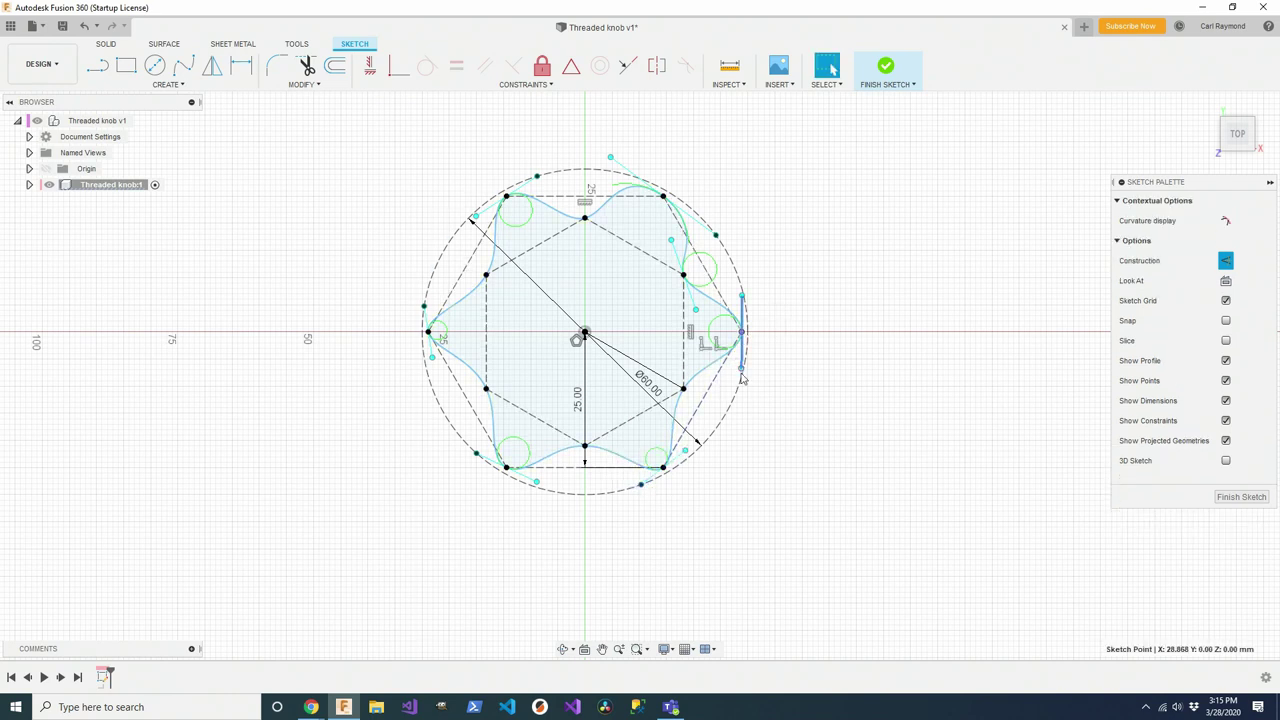
click(742, 377)
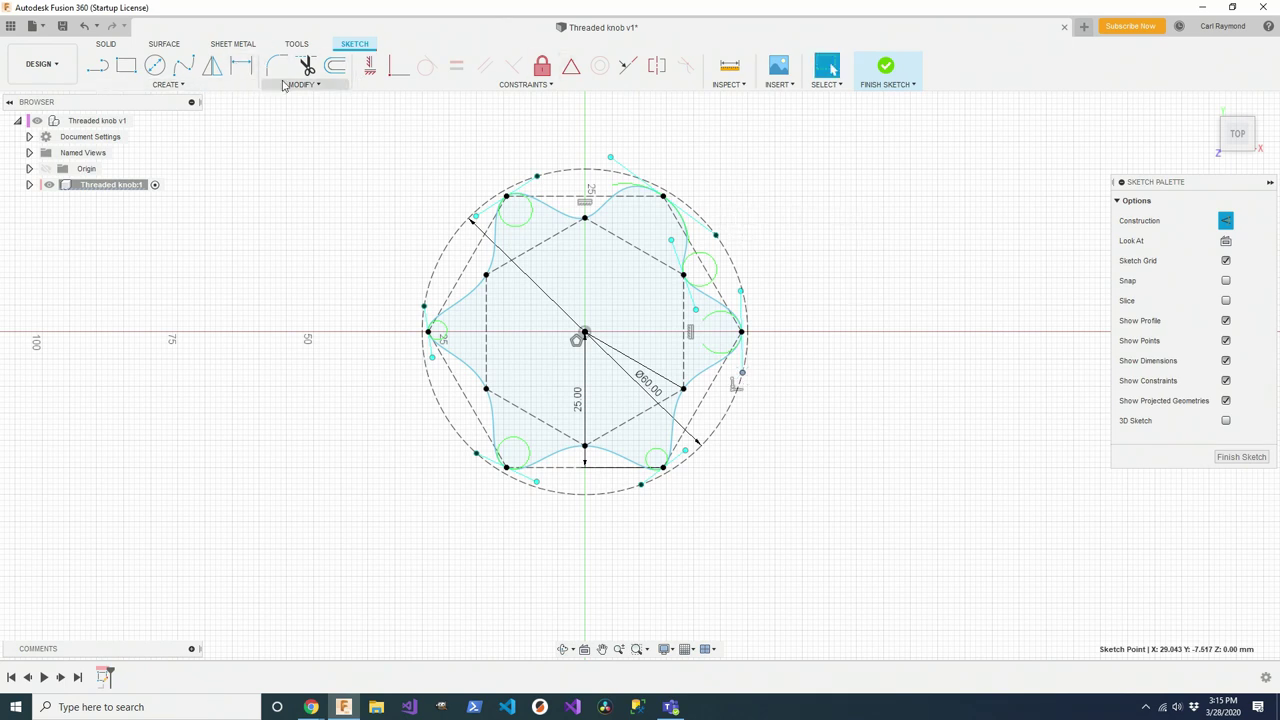
- Apply coincident constraints between the 60 mm circle and the free tangent handle ends of the upper-left and leftmost lobes
click(396, 72)
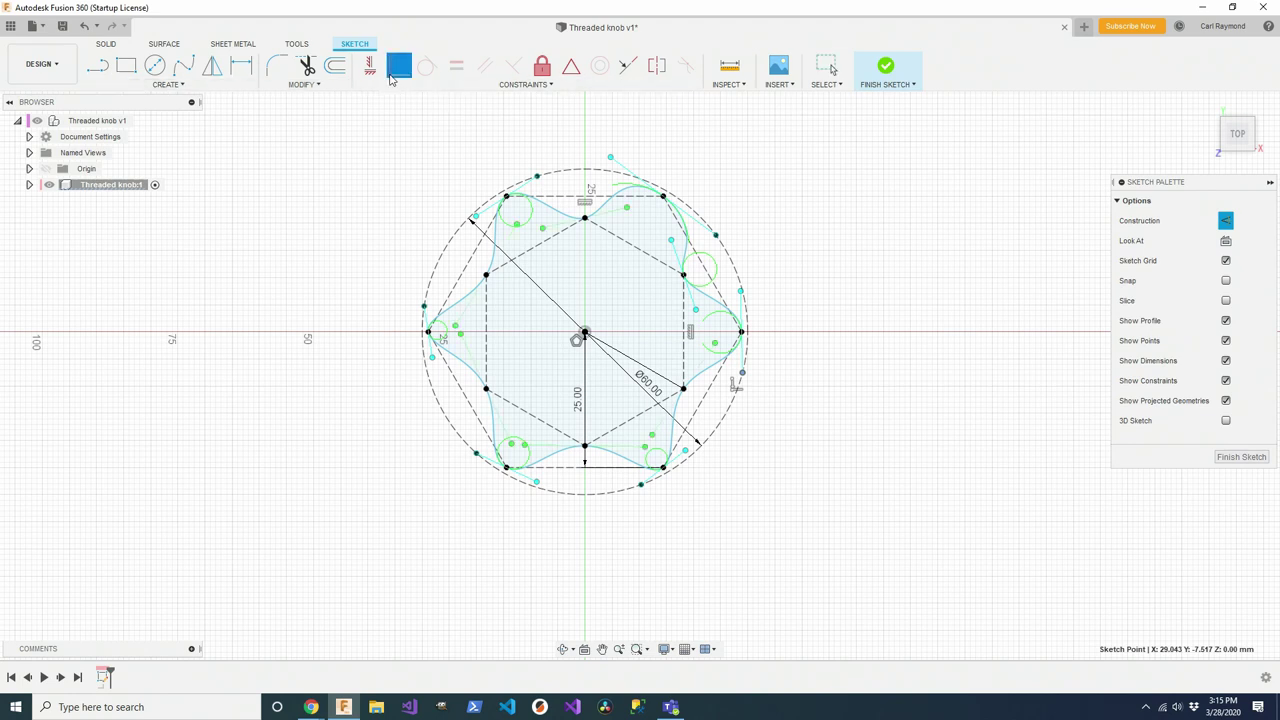
key(Escape)
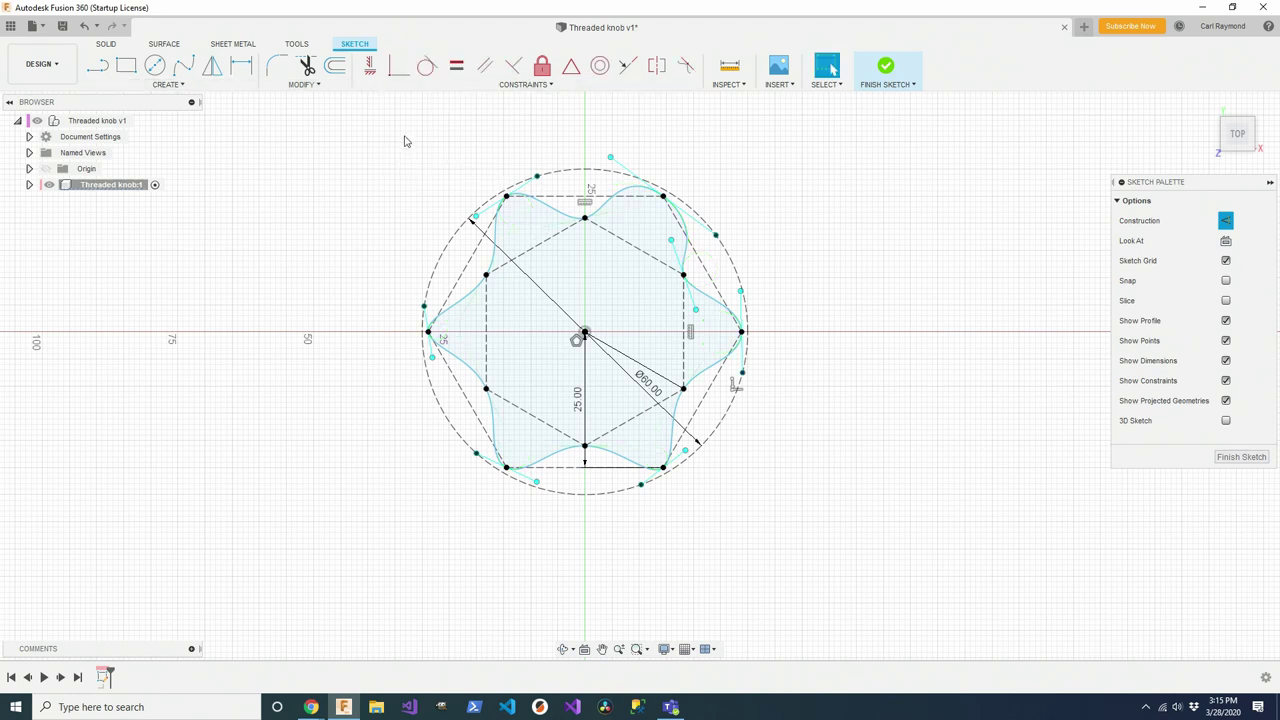
click(396, 72)
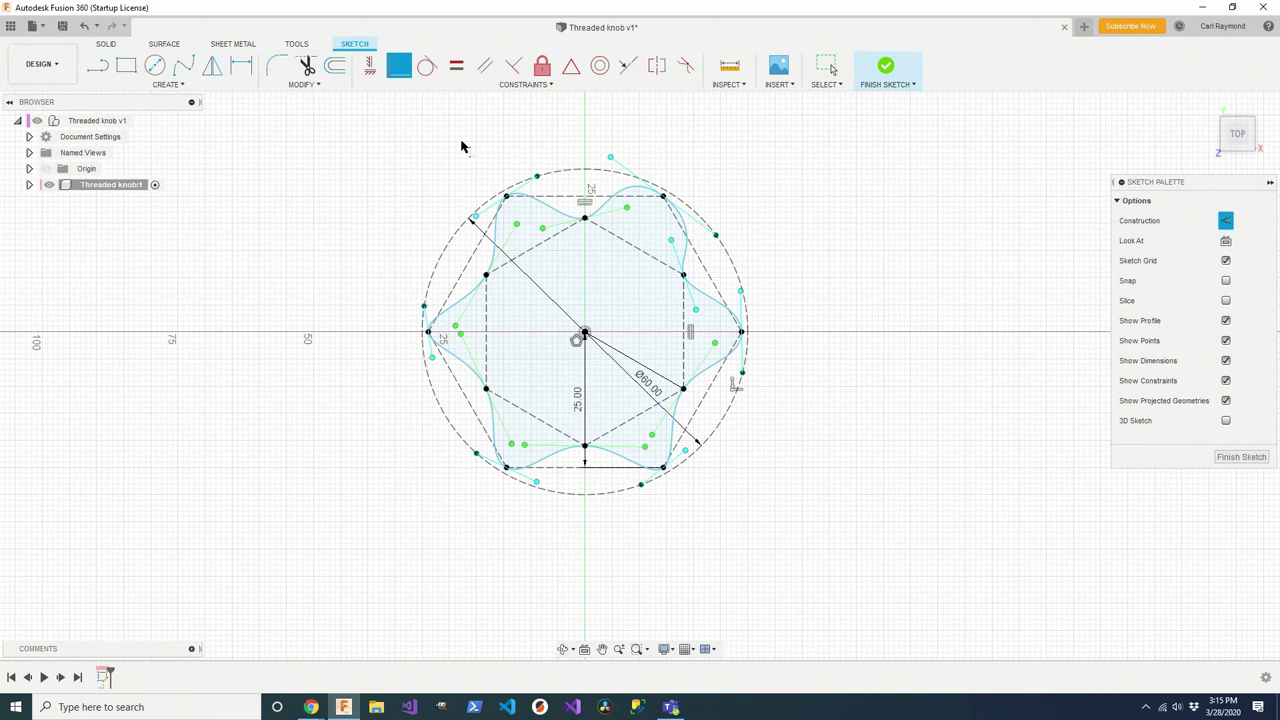
click(457, 223)
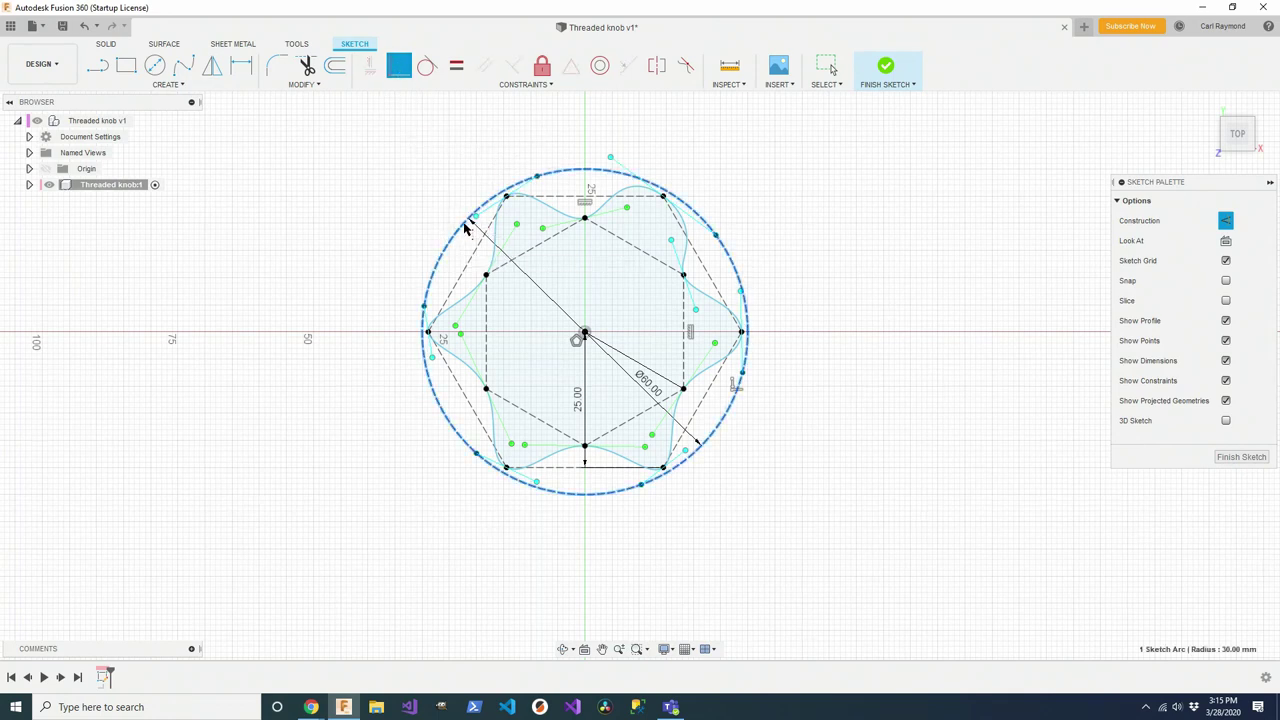
click(474, 219)
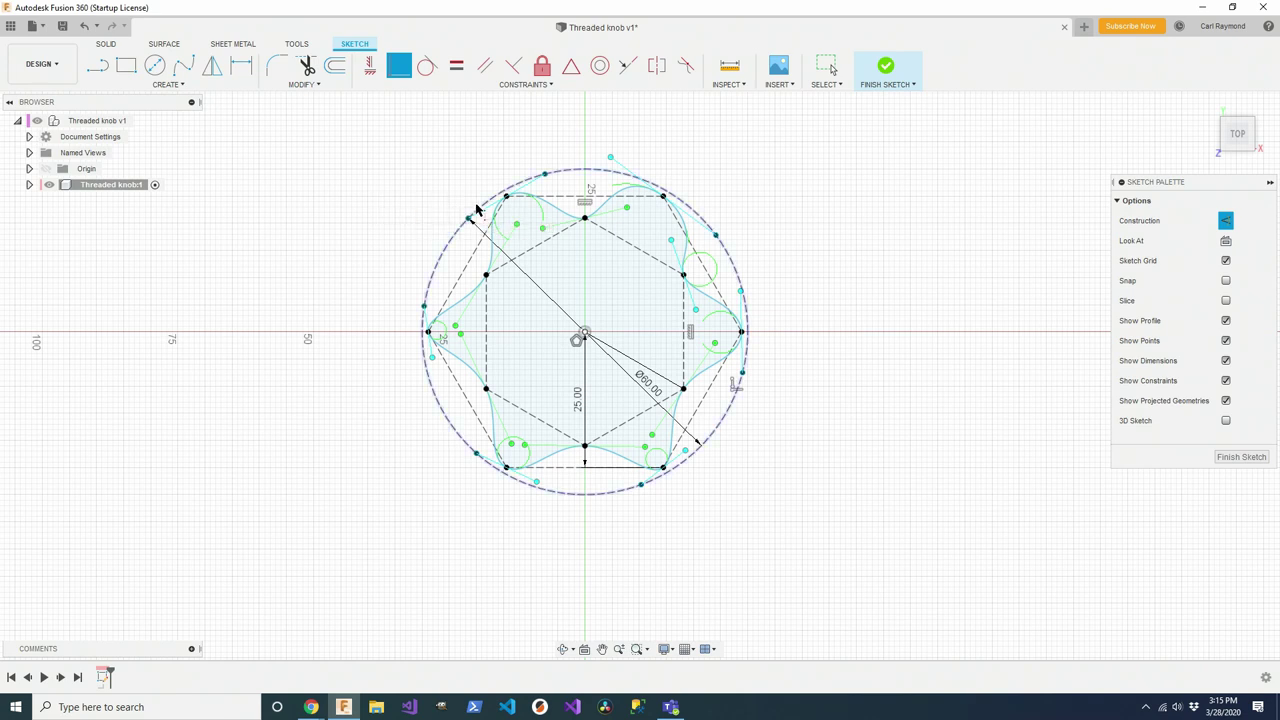
click(434, 400)
click(430, 365)
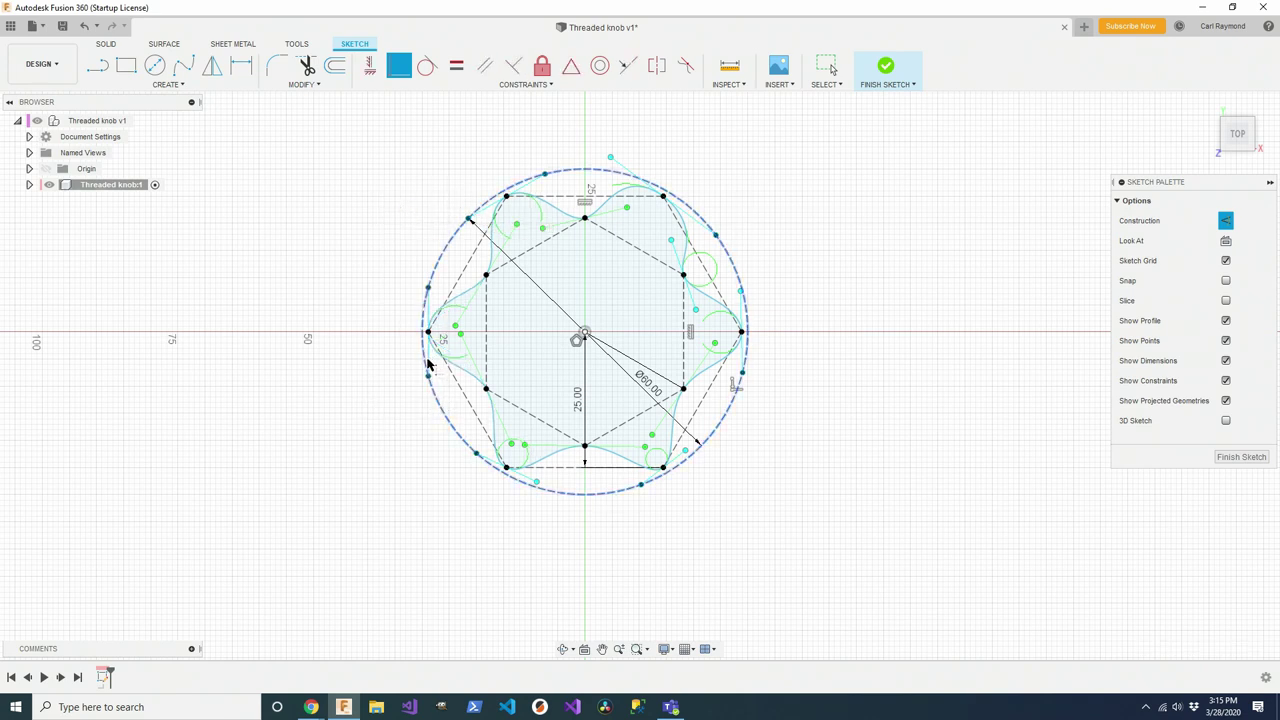
- Make the free tangent handle ends of the lower-left, lower-right, rightmost and upper-right lobes coincident with the 60 mm circle
click(565, 498)
click(537, 480)
click(743, 293)
click(610, 157)
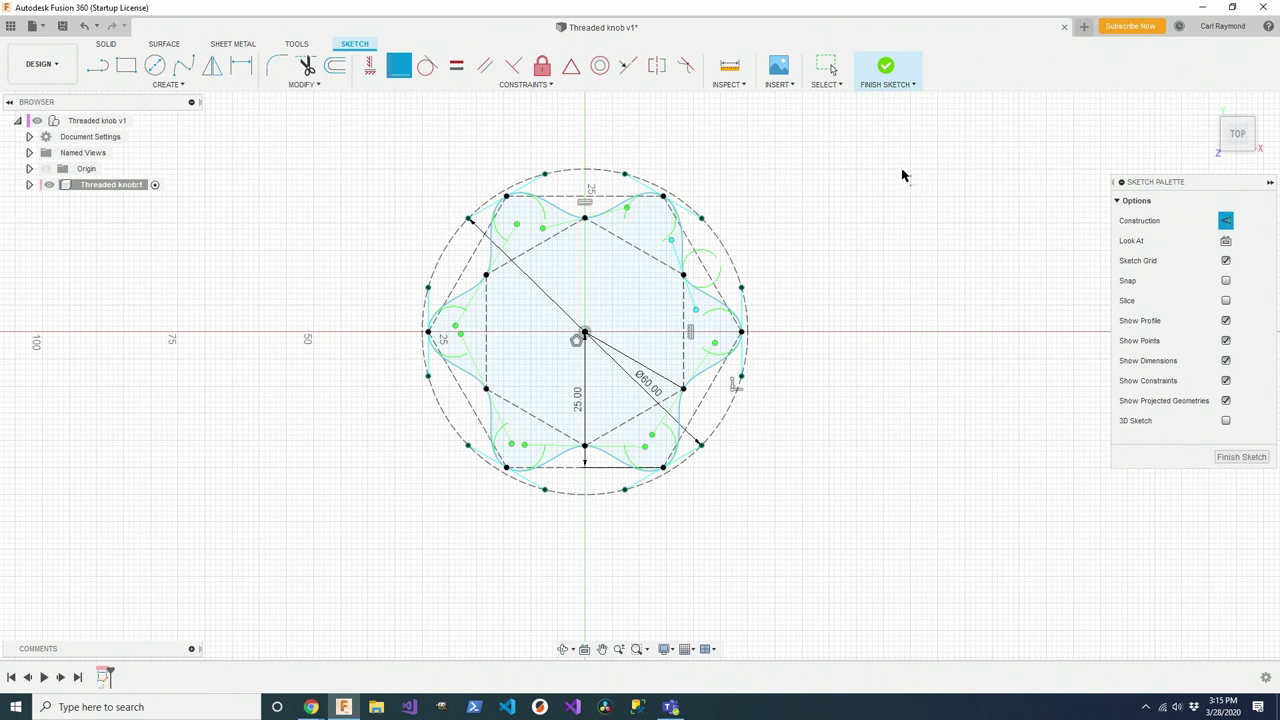
key(Escape)
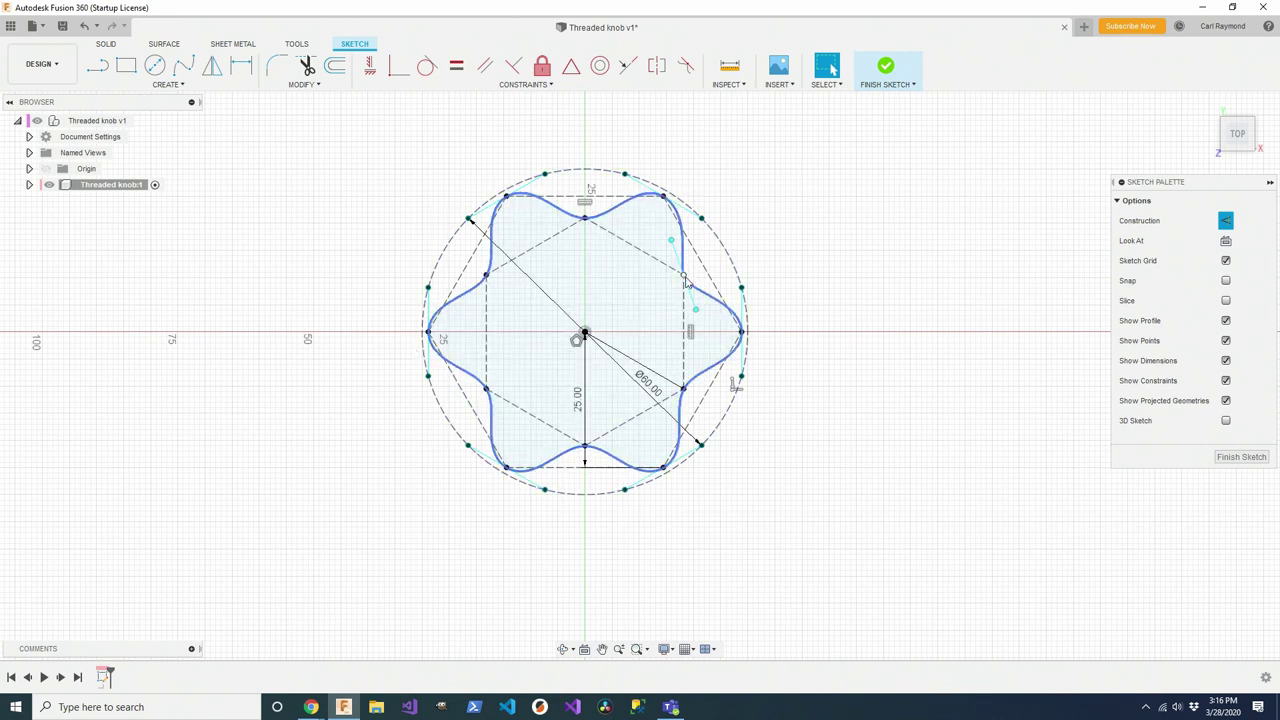
click(697, 311)
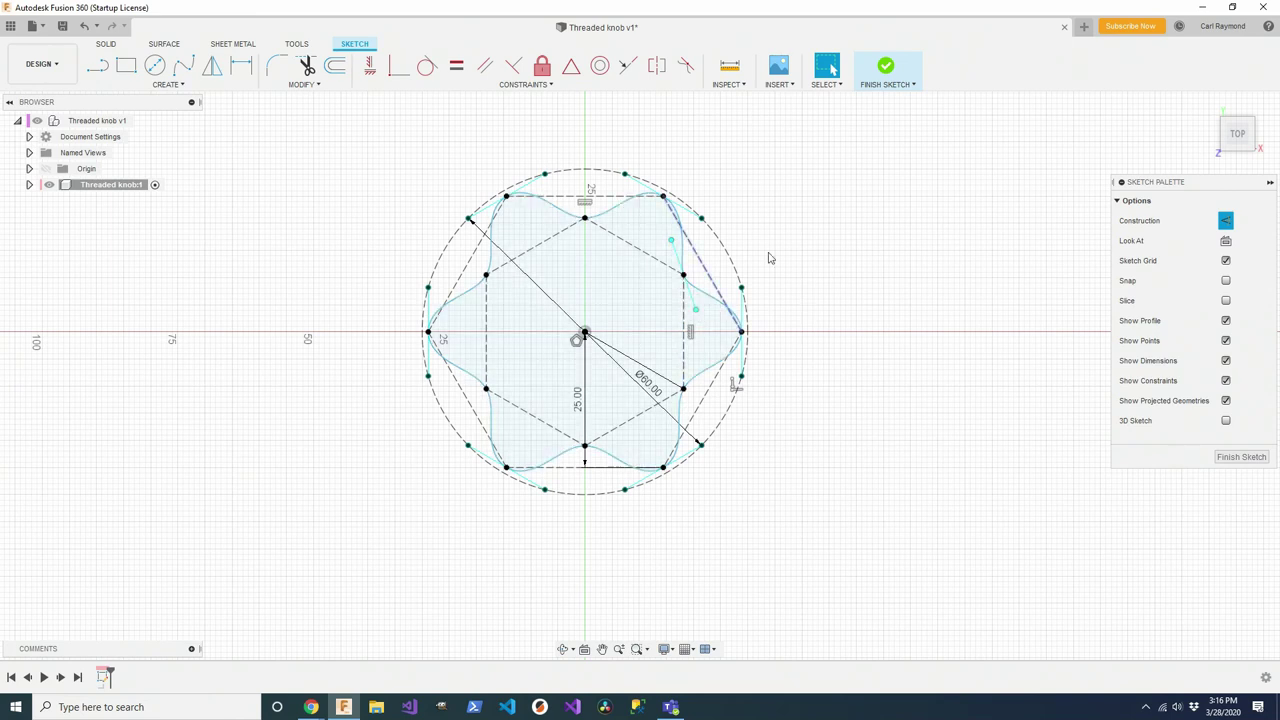
- Draw a construction circle centred on the origin and set its diameter to 48 mm
click(703, 317)
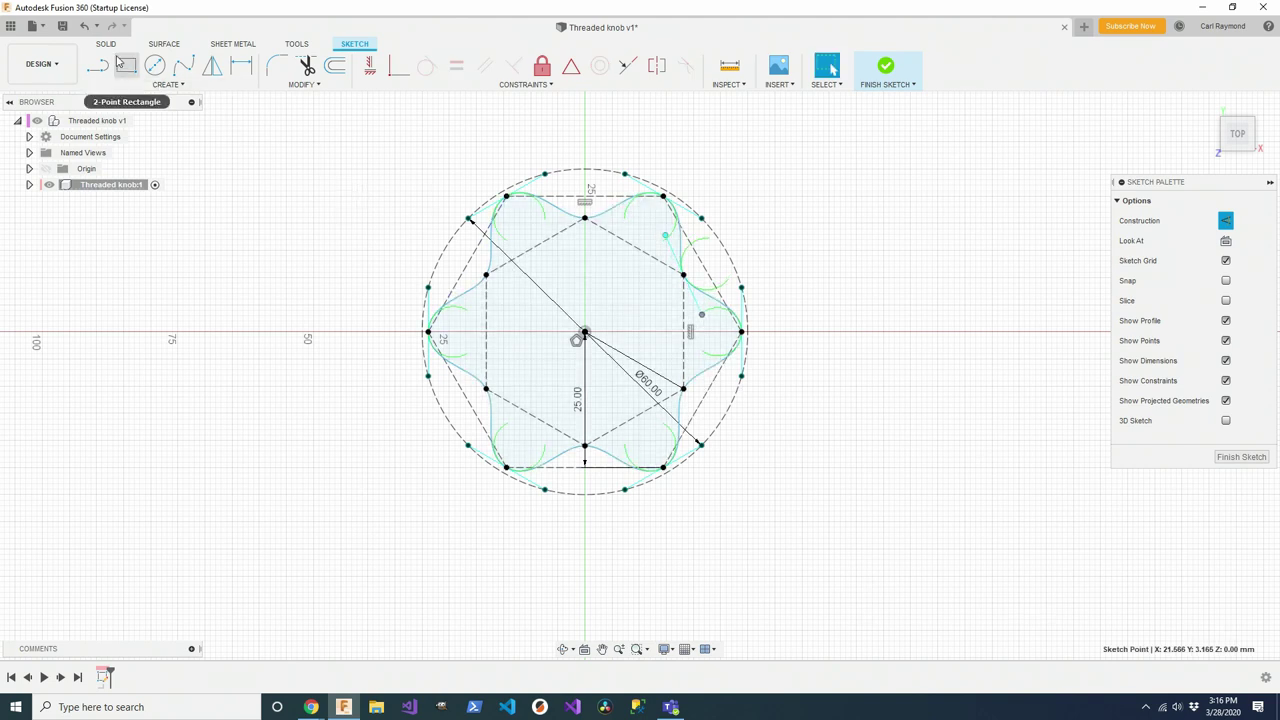
click(157, 66)
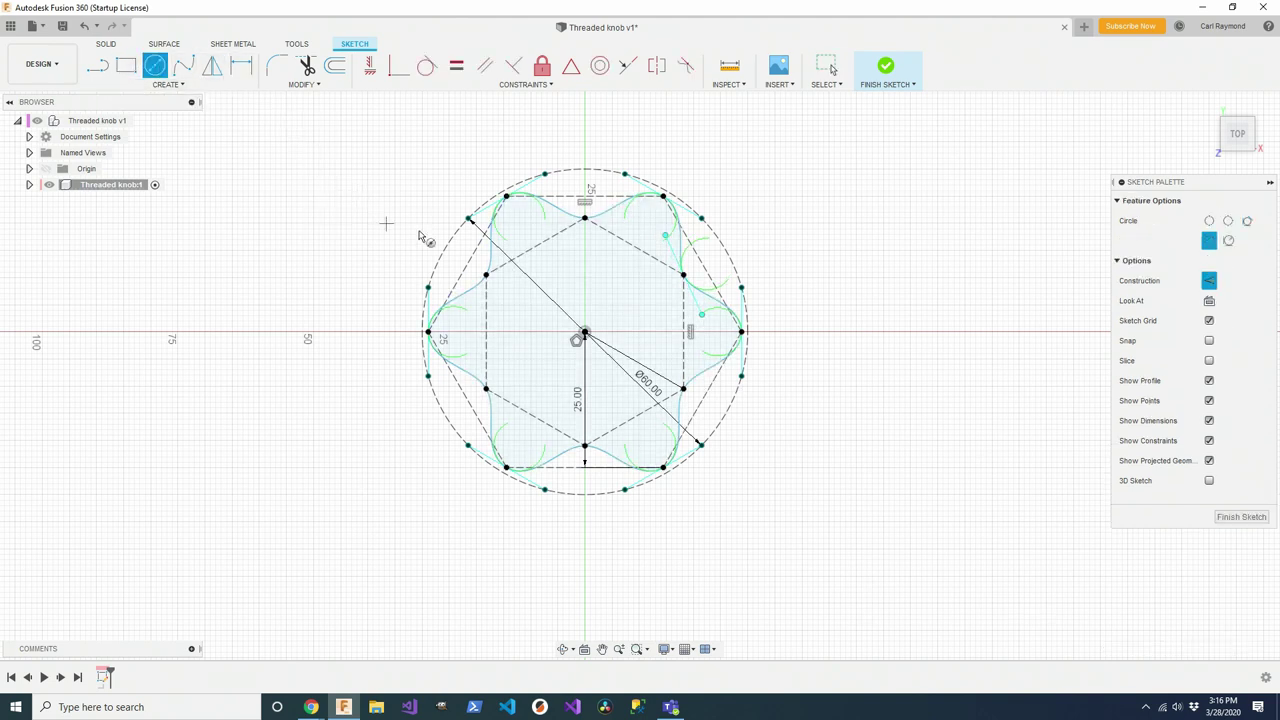
click(585, 333)
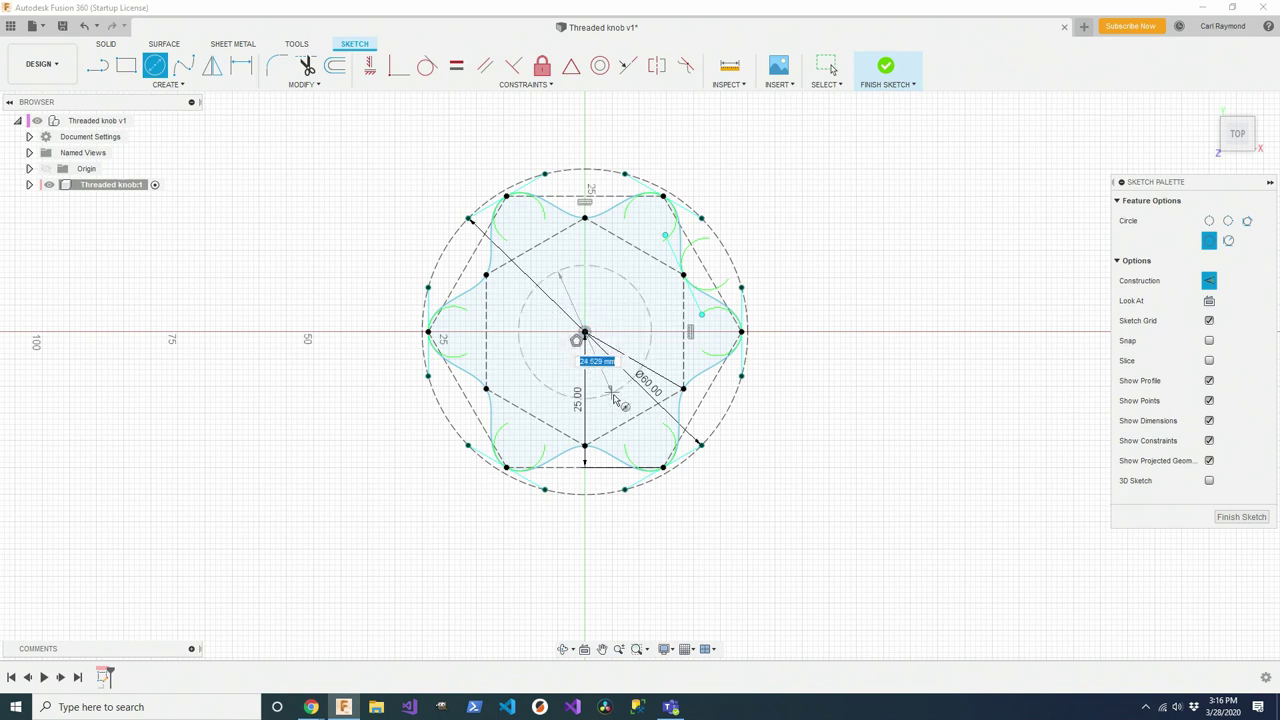
text(8)
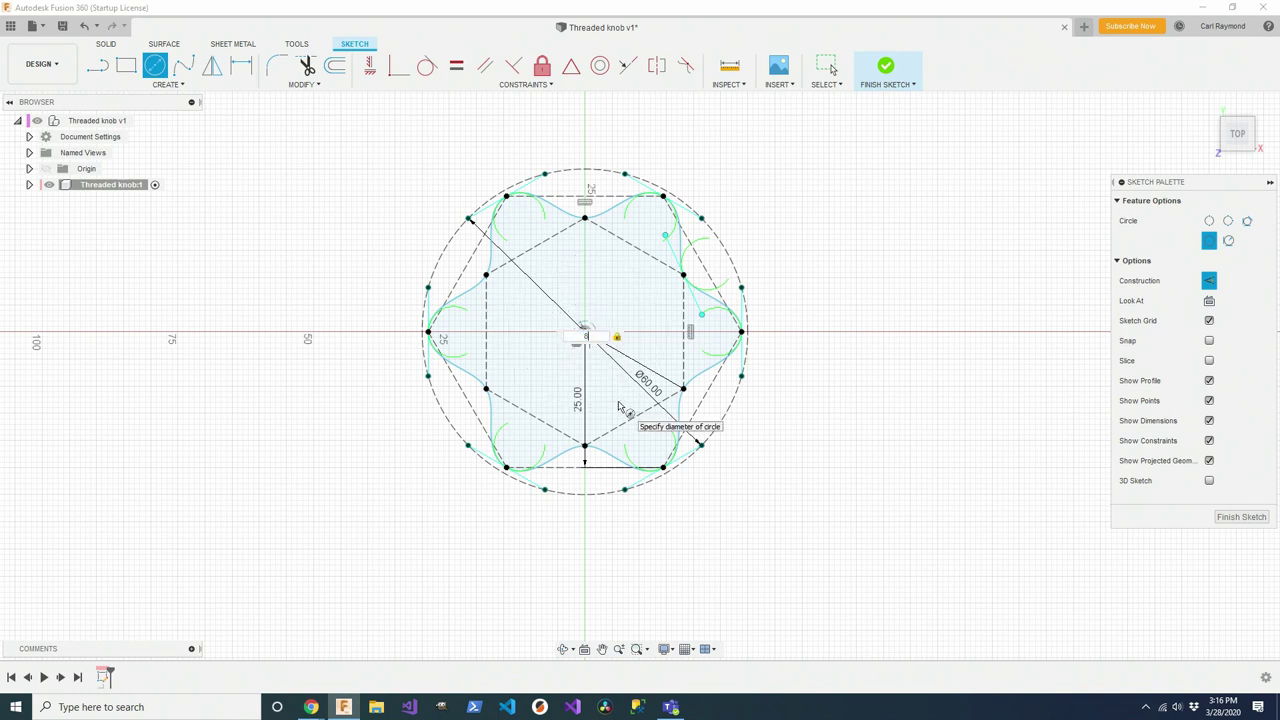
key(Return)
key(Escape)
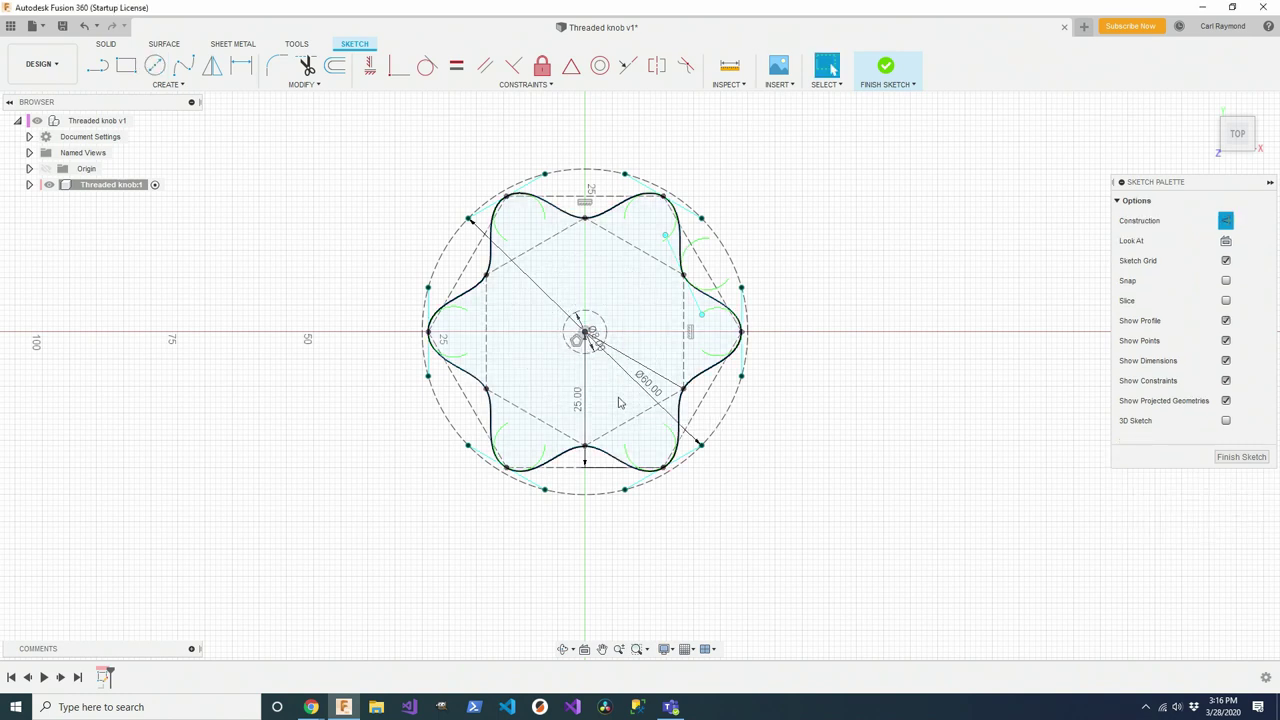
double_click(597, 338)
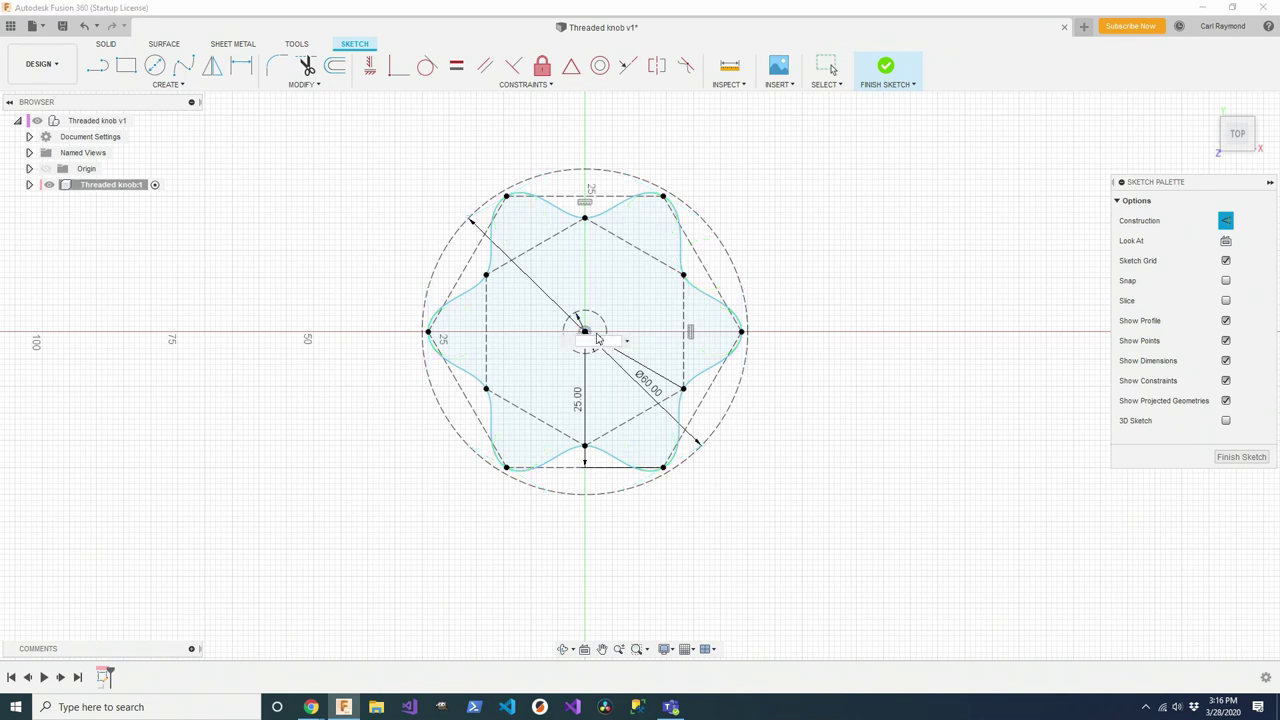
text(48)
key(Return)
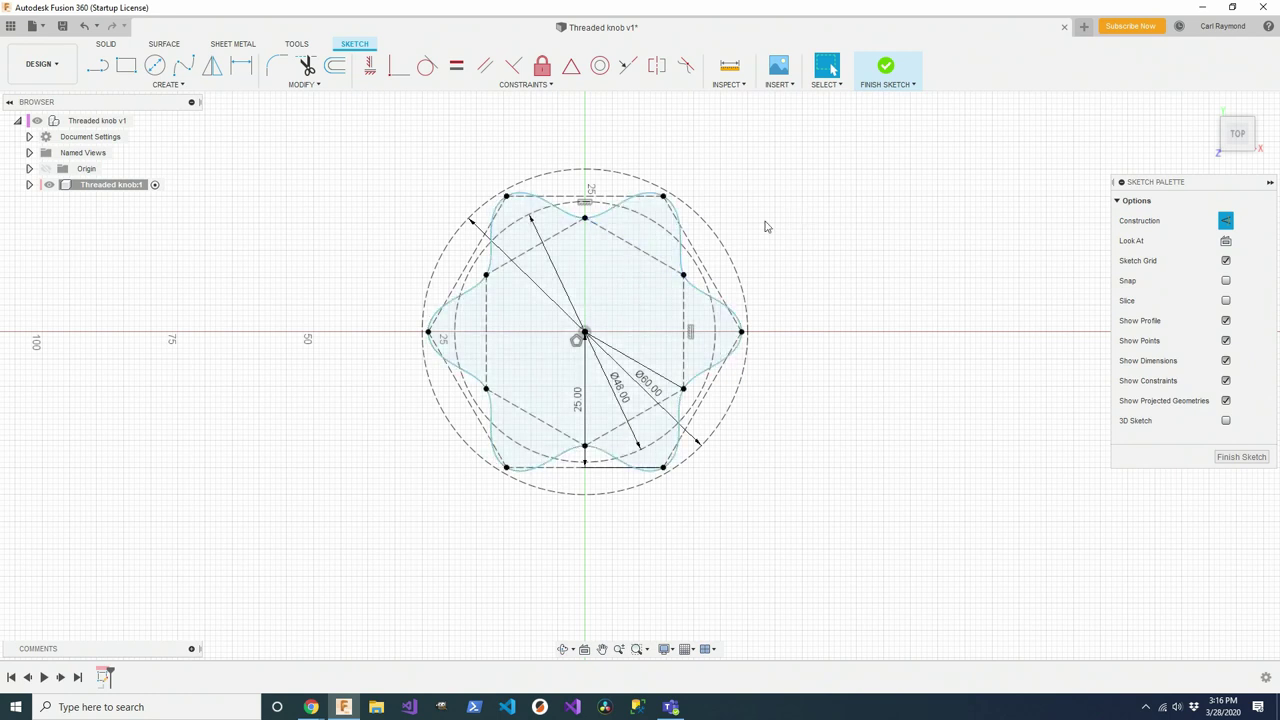
- Place one tangent handle end of each of the six valley points of the spline on the 48 mm circle
click(675, 260)
click(664, 238)
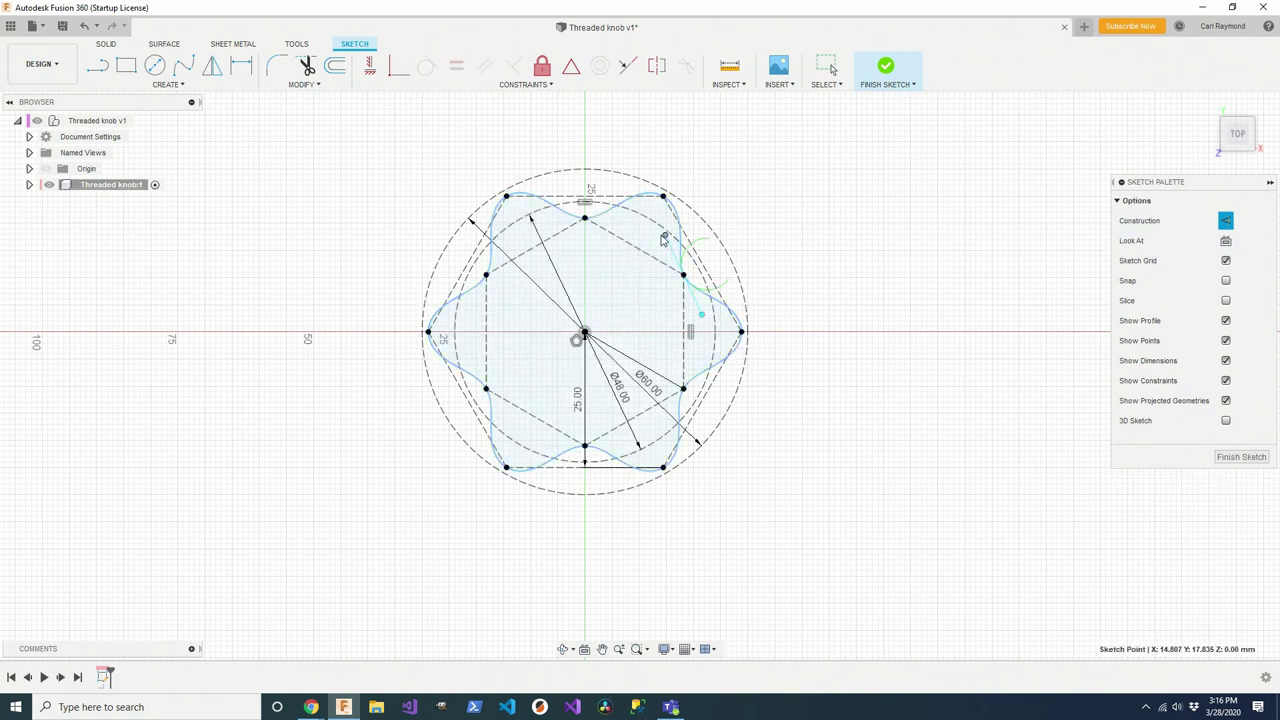
click(655, 238)
click(540, 222)
click(458, 330)
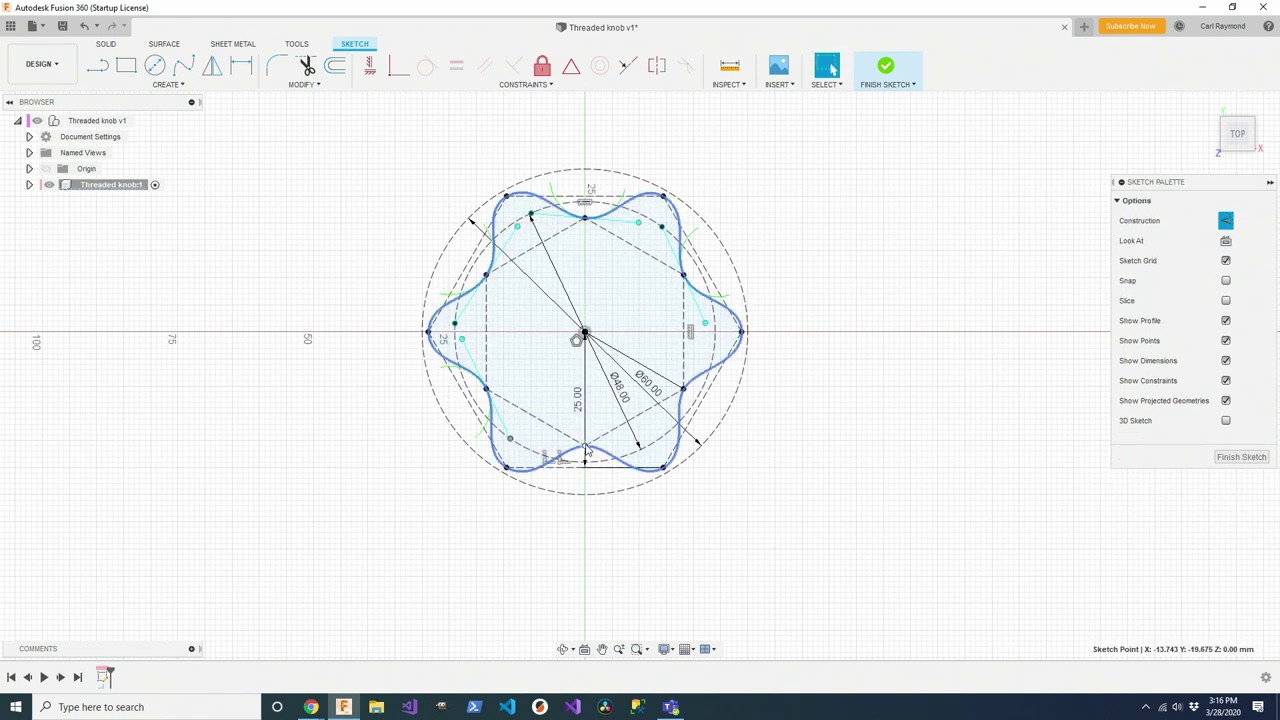
key(Escape)
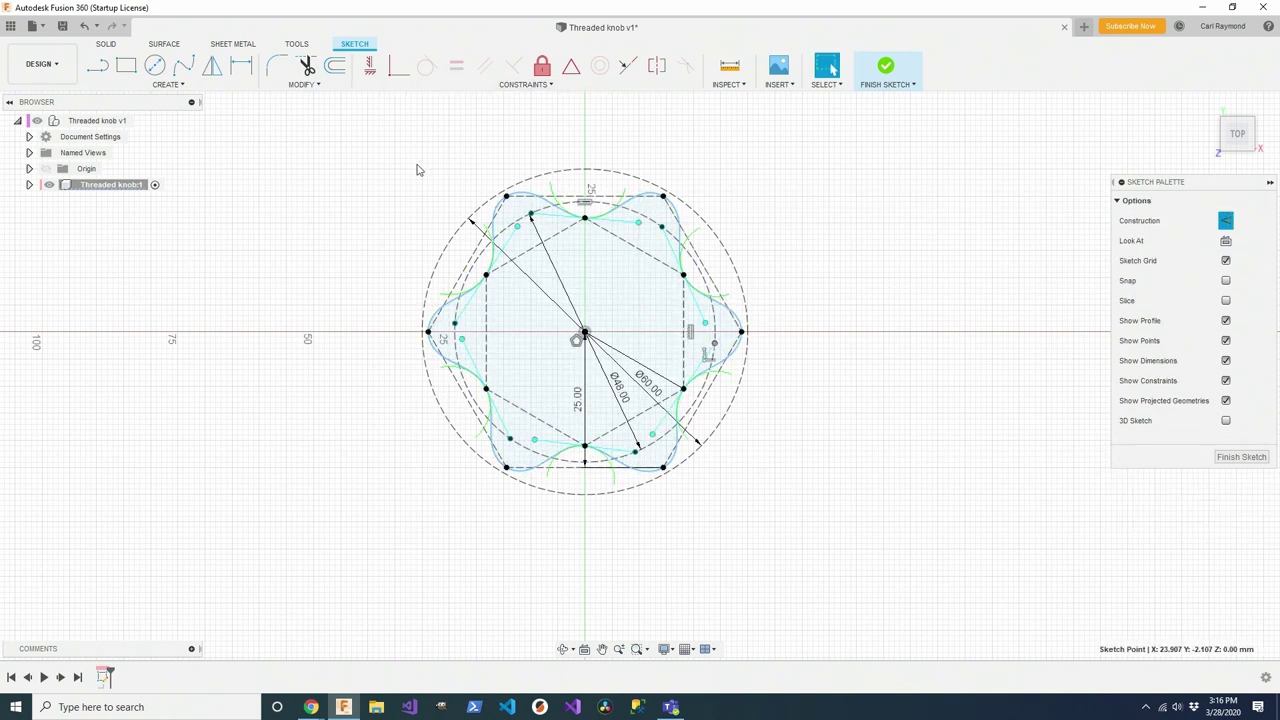
- Apply coincident constraints between the 48 mm circle and the free tangent handle ends of the spline's valley points
click(398, 66)
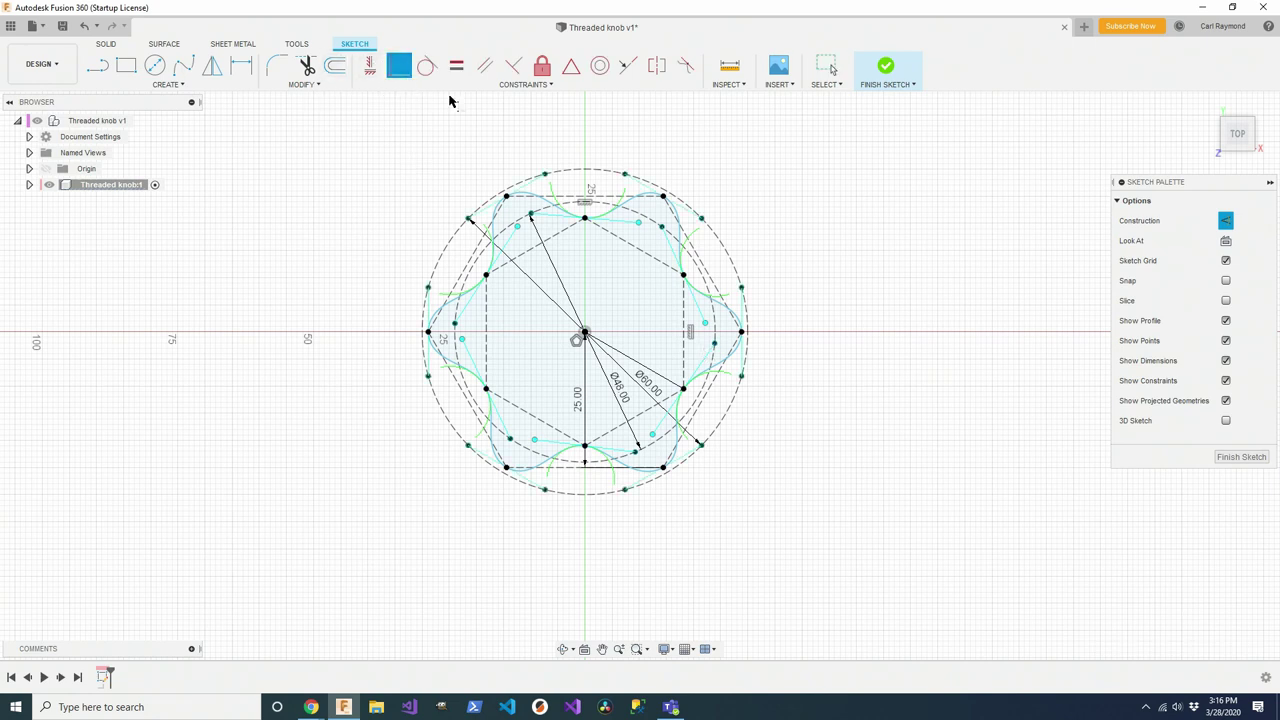
click(636, 218)
click(634, 230)
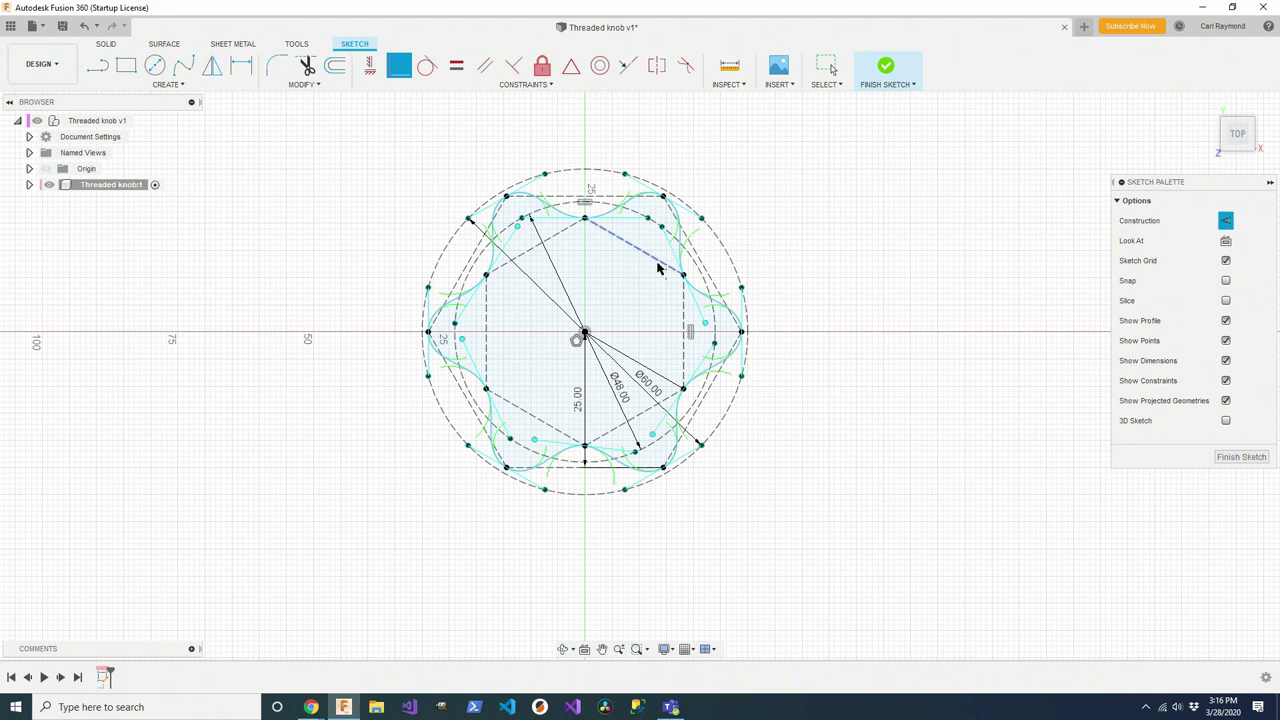
click(651, 437)
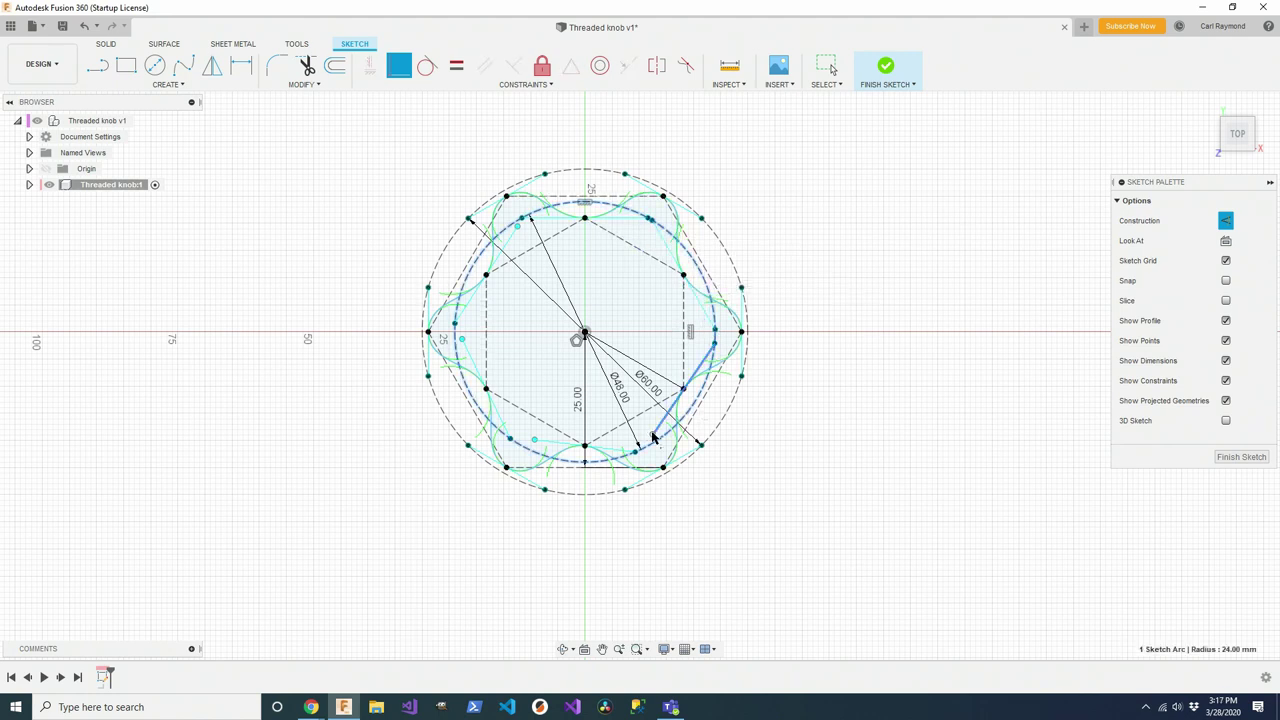
click(519, 231)
key(Delete)
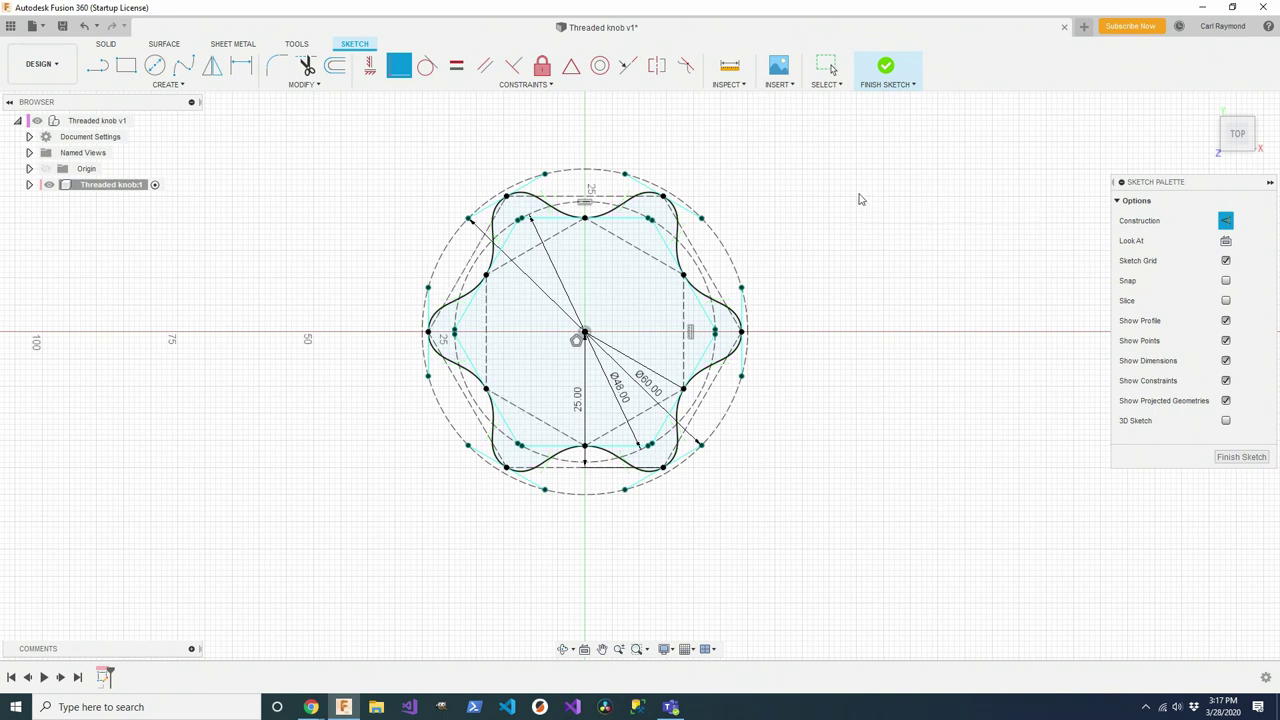
key(Escape)
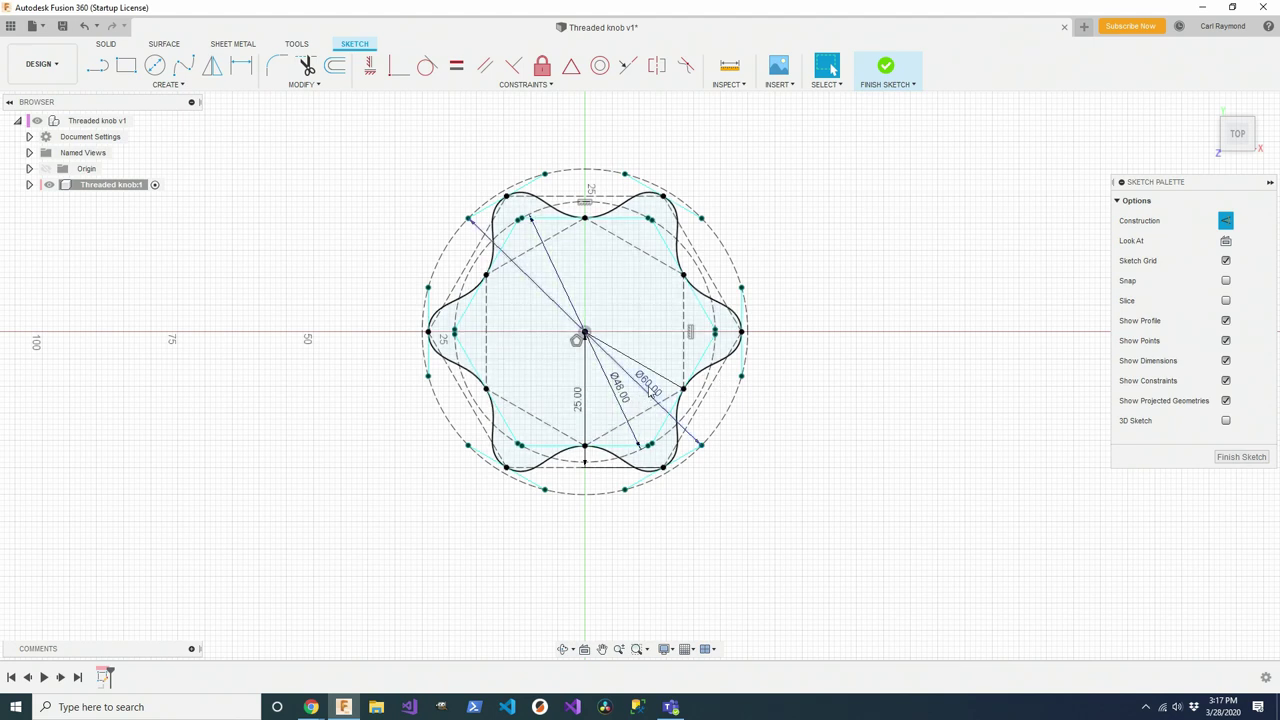
- Move the outer construction circle's diameter dimension outside the circle and set it to 64 mm
drag(650, 390, 745, 462)
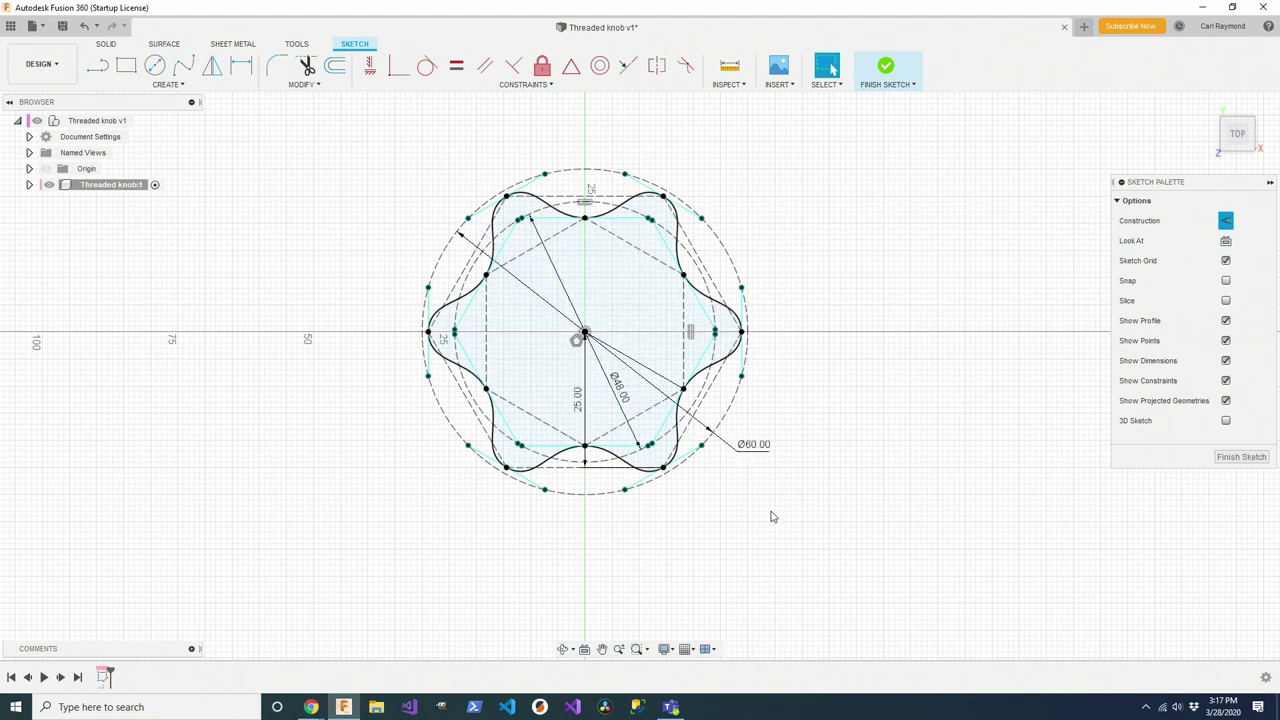
double_click(750, 447)
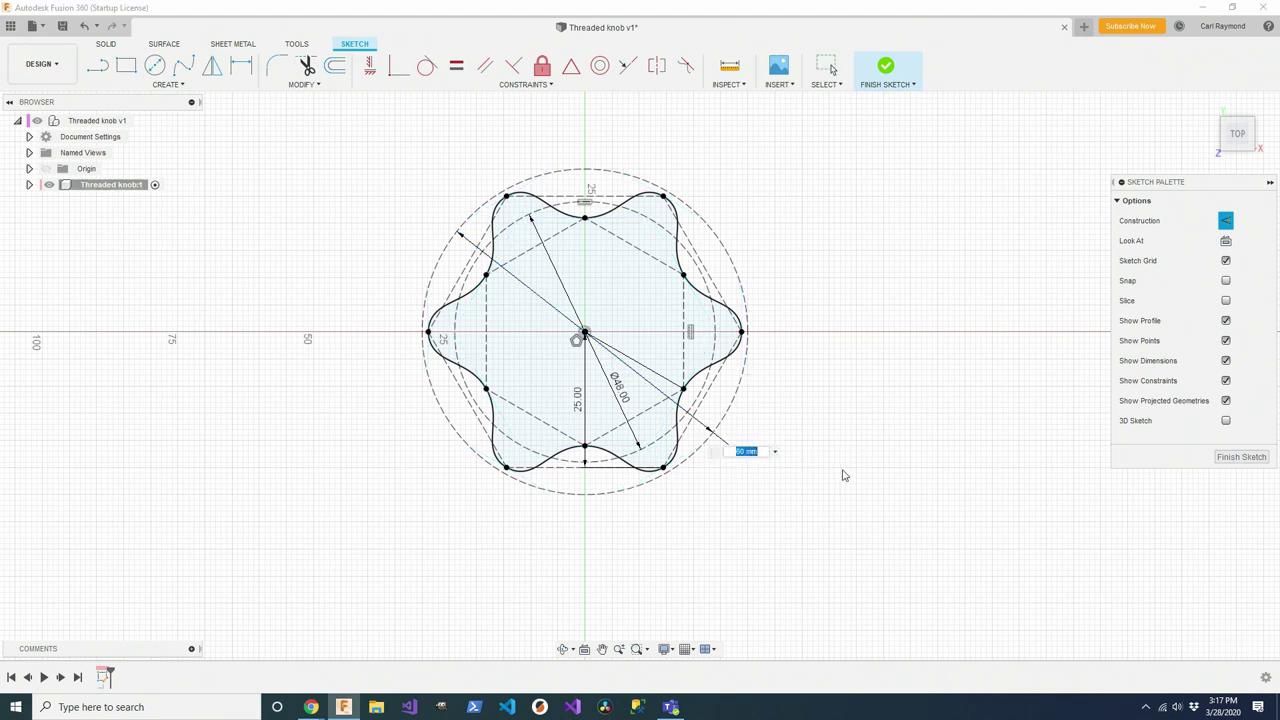
text(64)
key(Return)
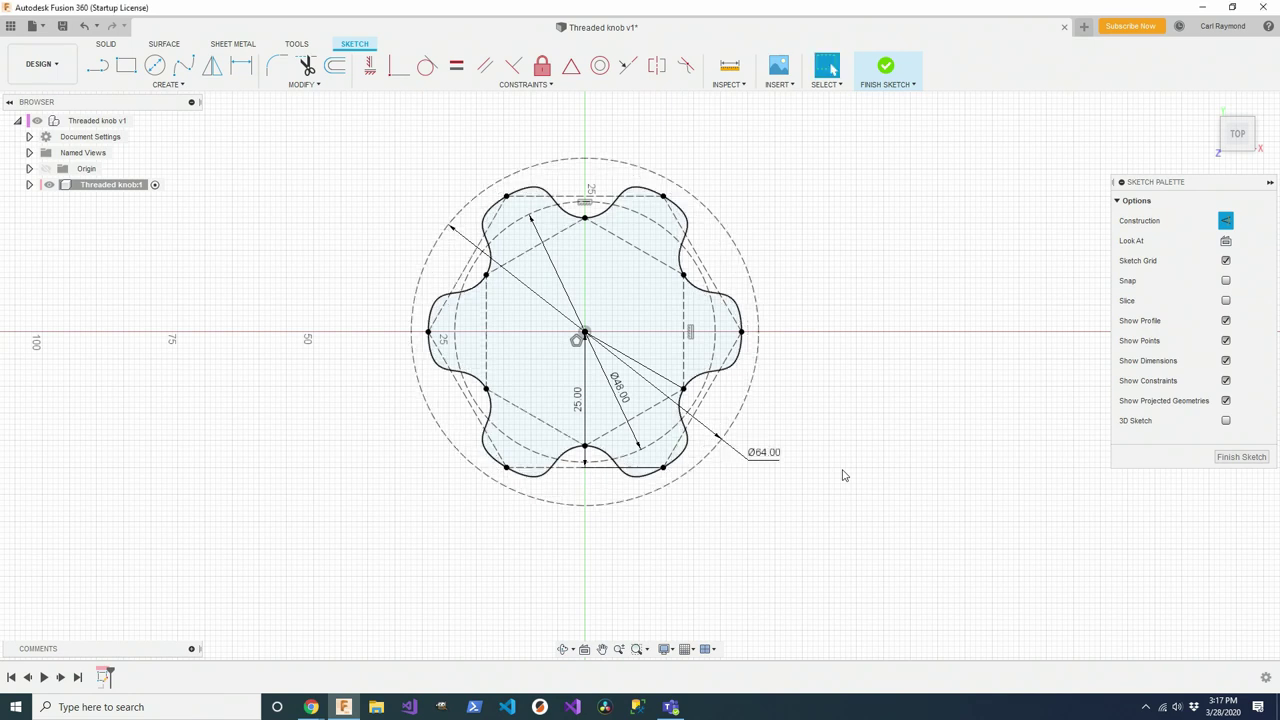
- Try outer construction circle diameters of 68 mm and 72 mm
double_click(775, 452)
text(68)
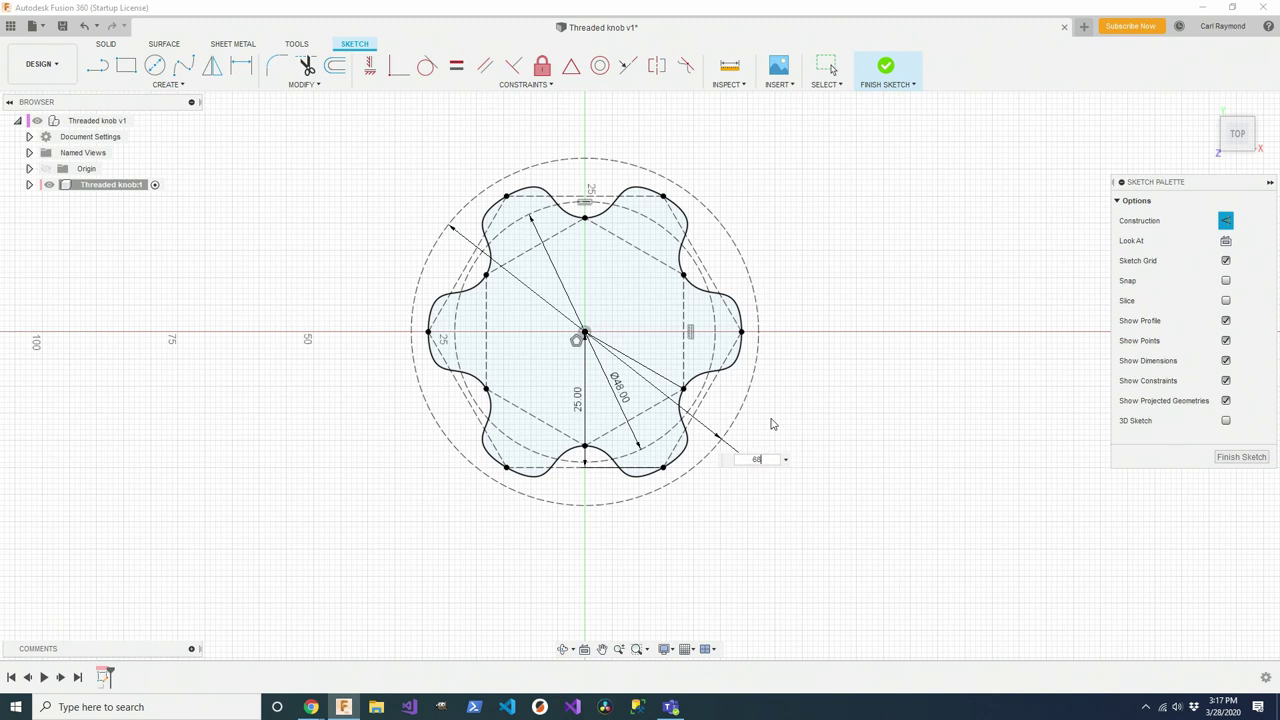
key(Return)
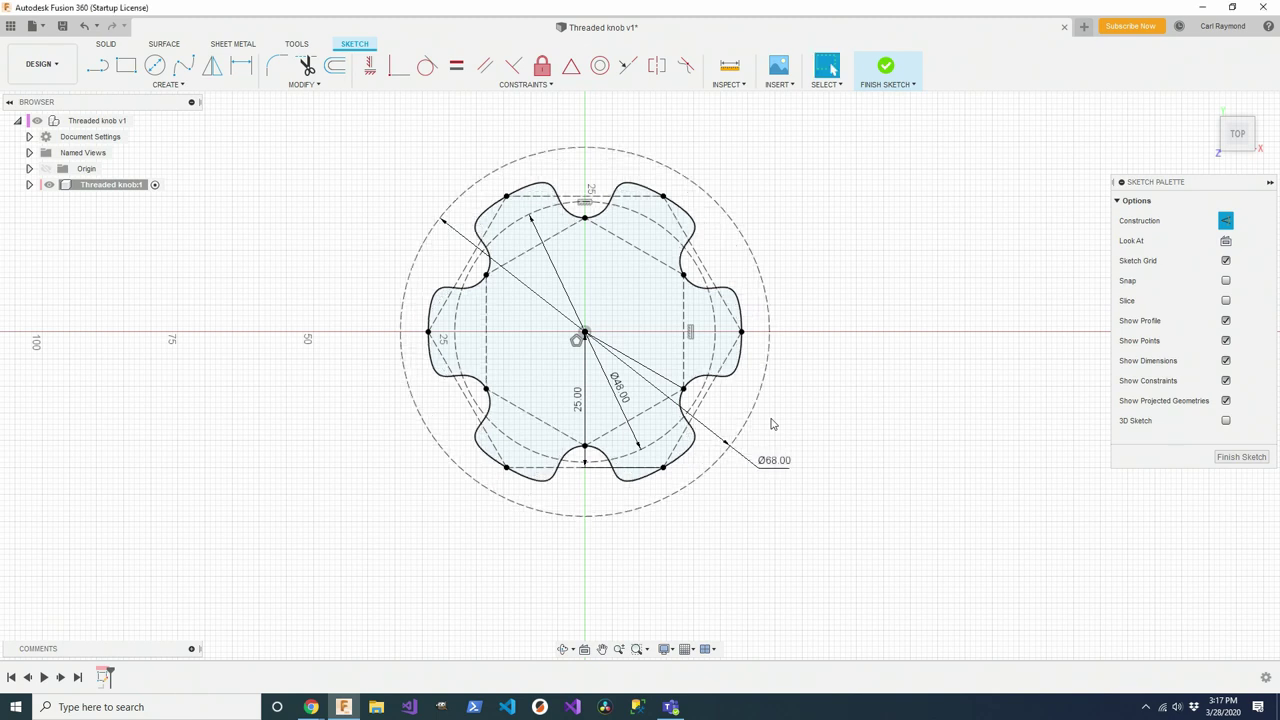
double_click(772, 461)
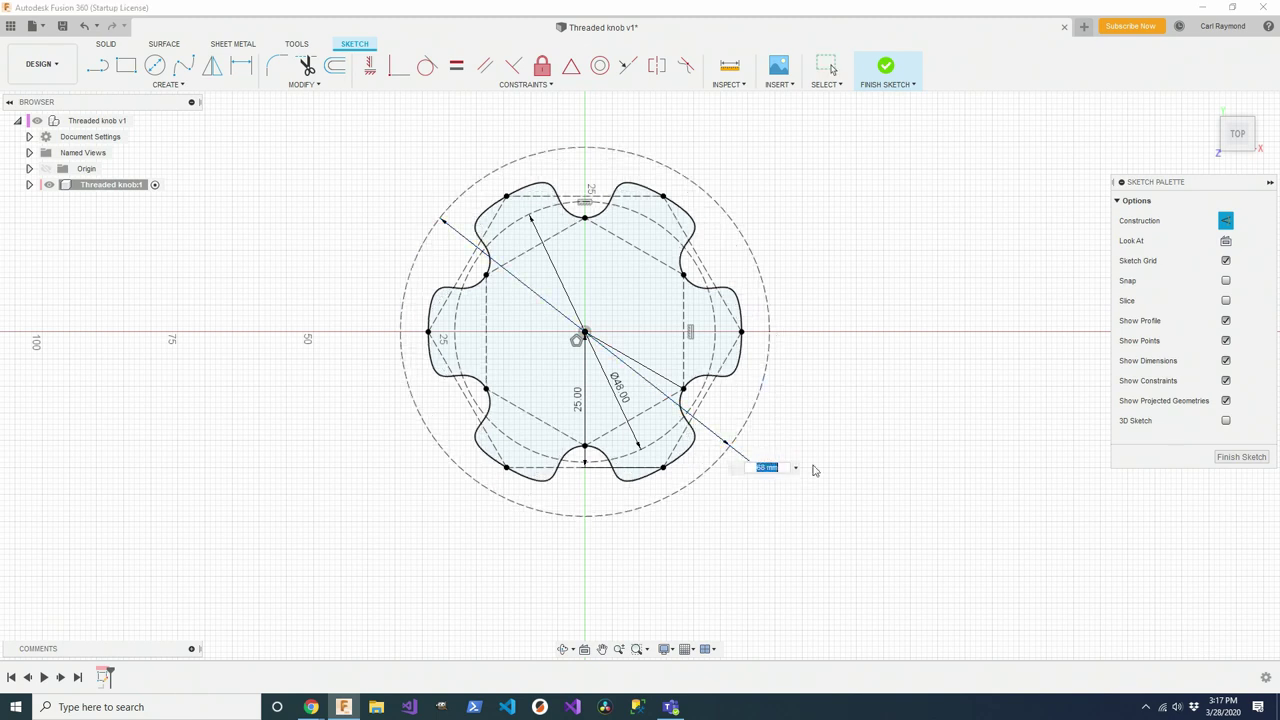
text(72)
key(Return)
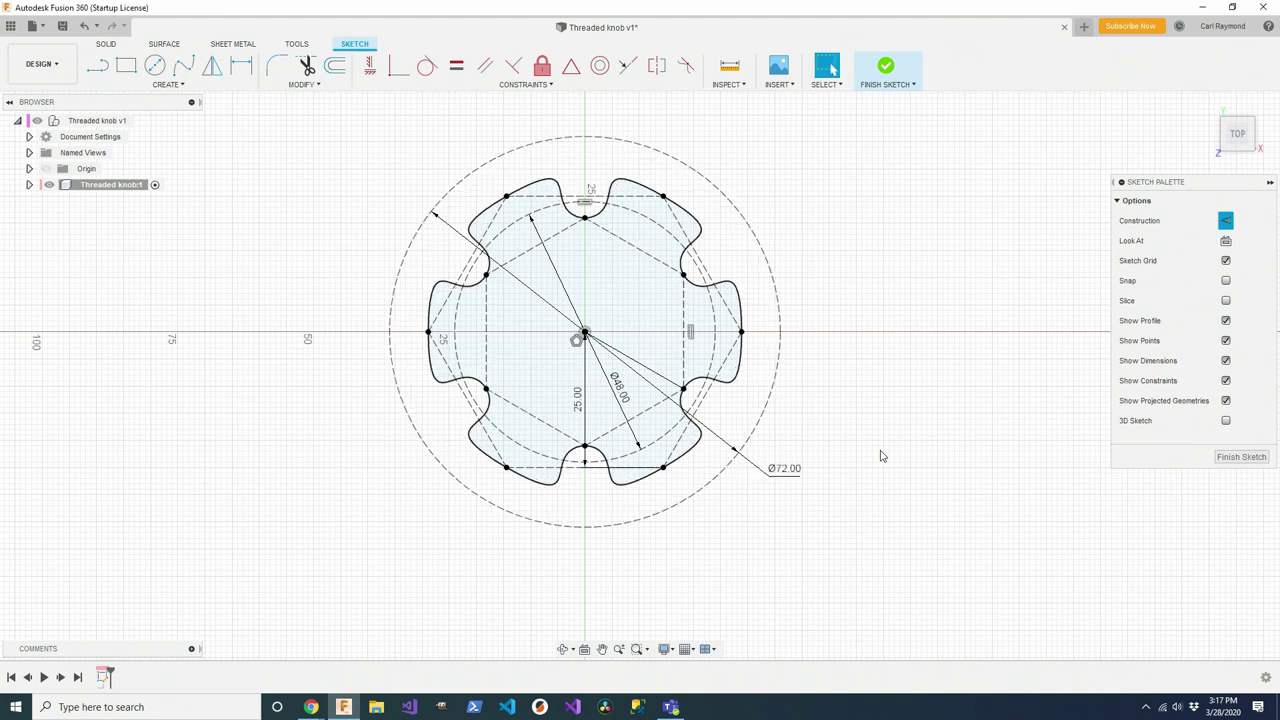
- Set the outer construction circle's diameter back to 60 mm
double_click(784, 468)
text(60)
key(Return)
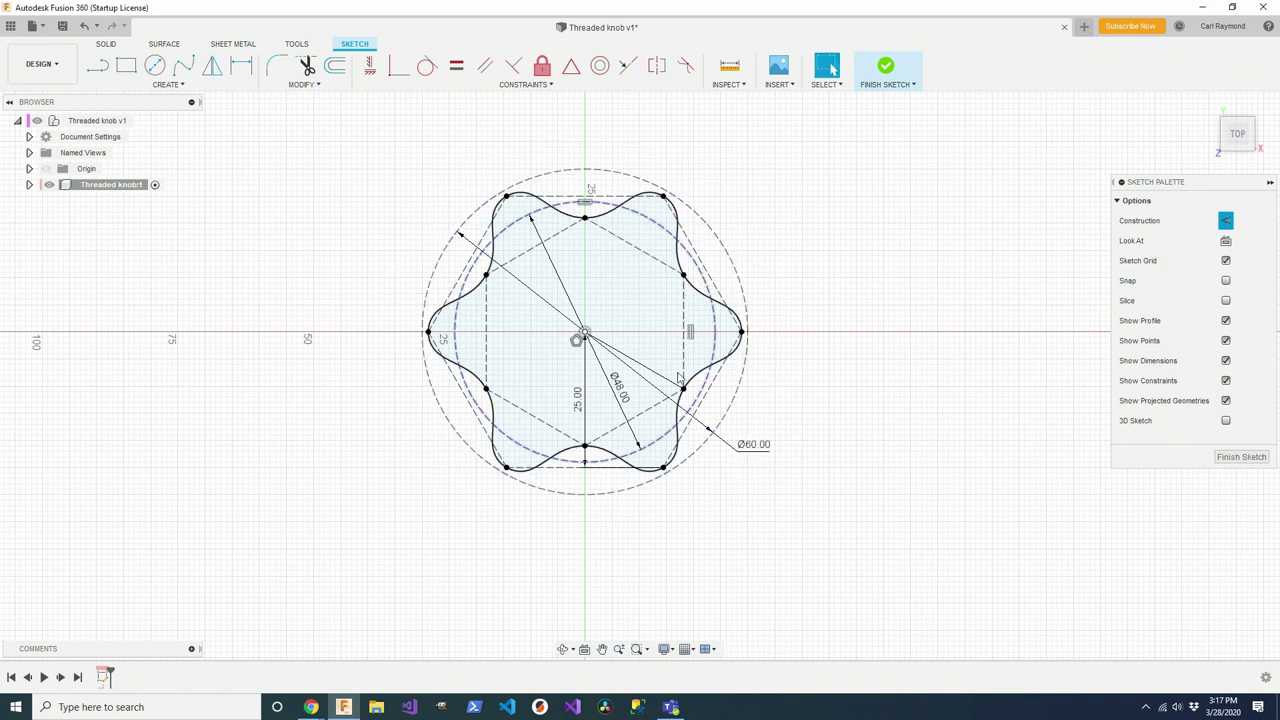
- Try 24 mm and 20 mm for the outer hexagon's centre-to-side distance, and set it back to 25 mm
double_click(577, 400)
text(24)
key(Return)
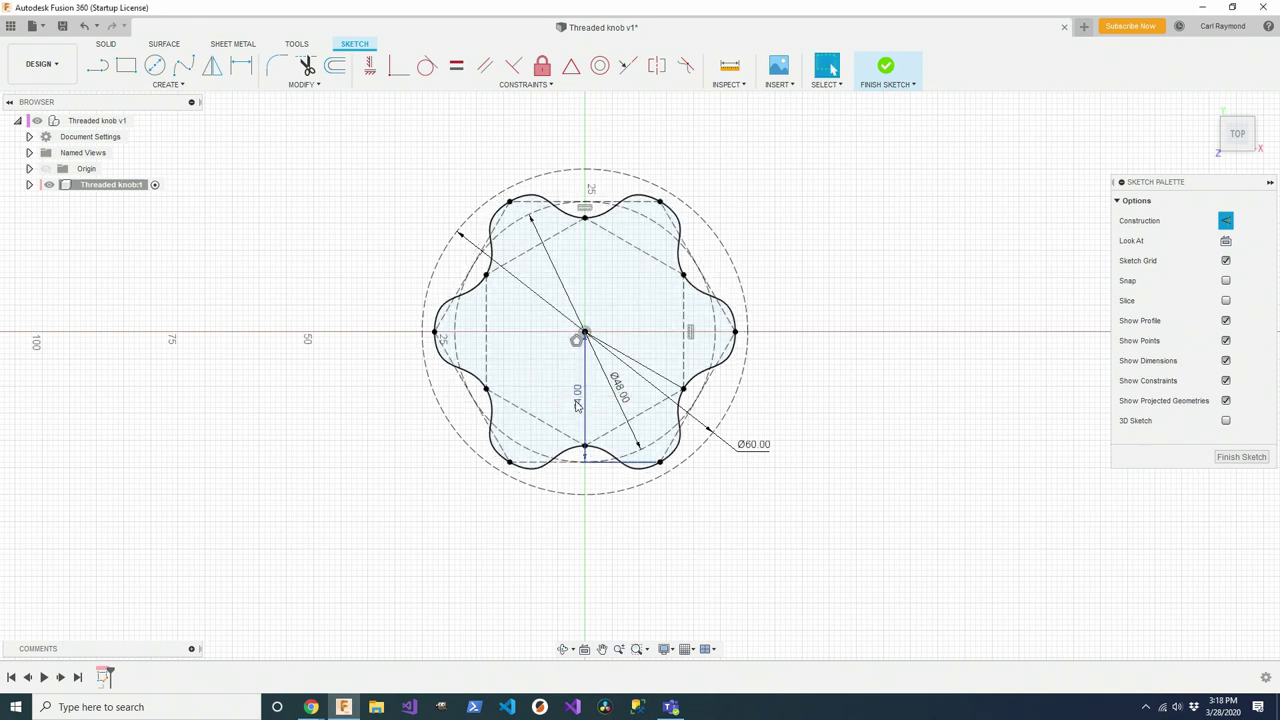
double_click(577, 396)
text(20)
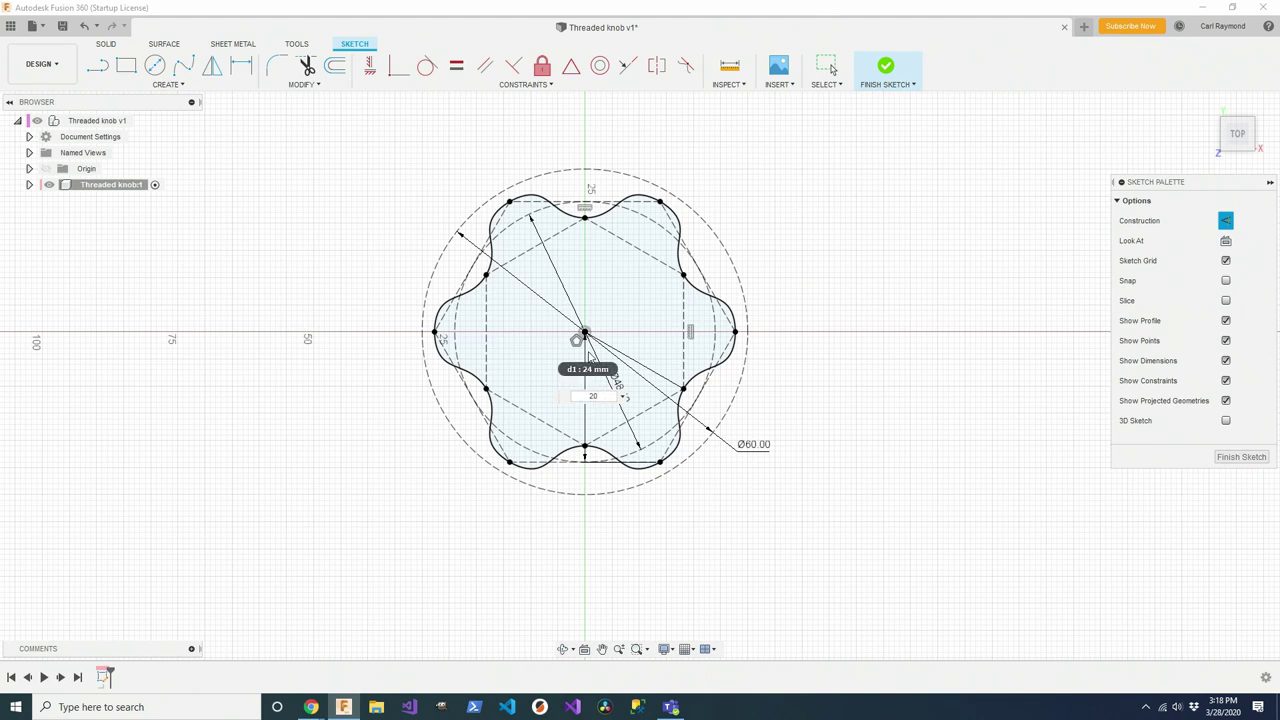
key(Return)
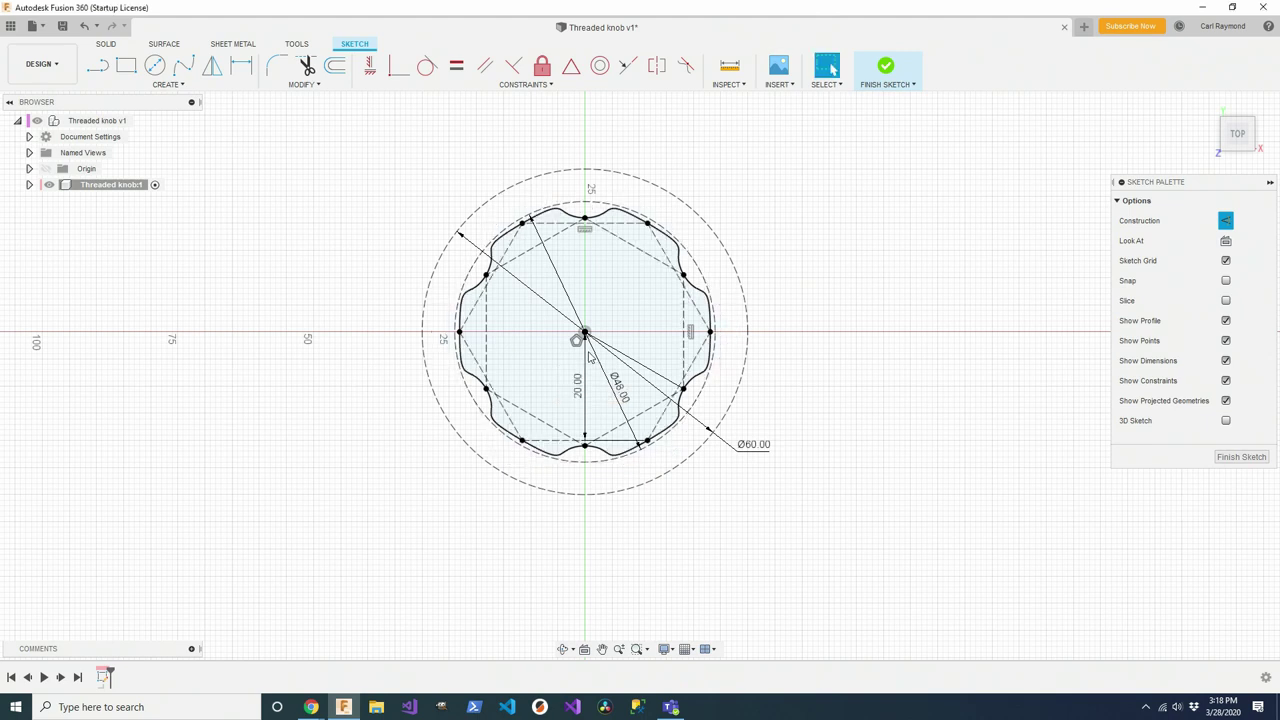
double_click(579, 396)
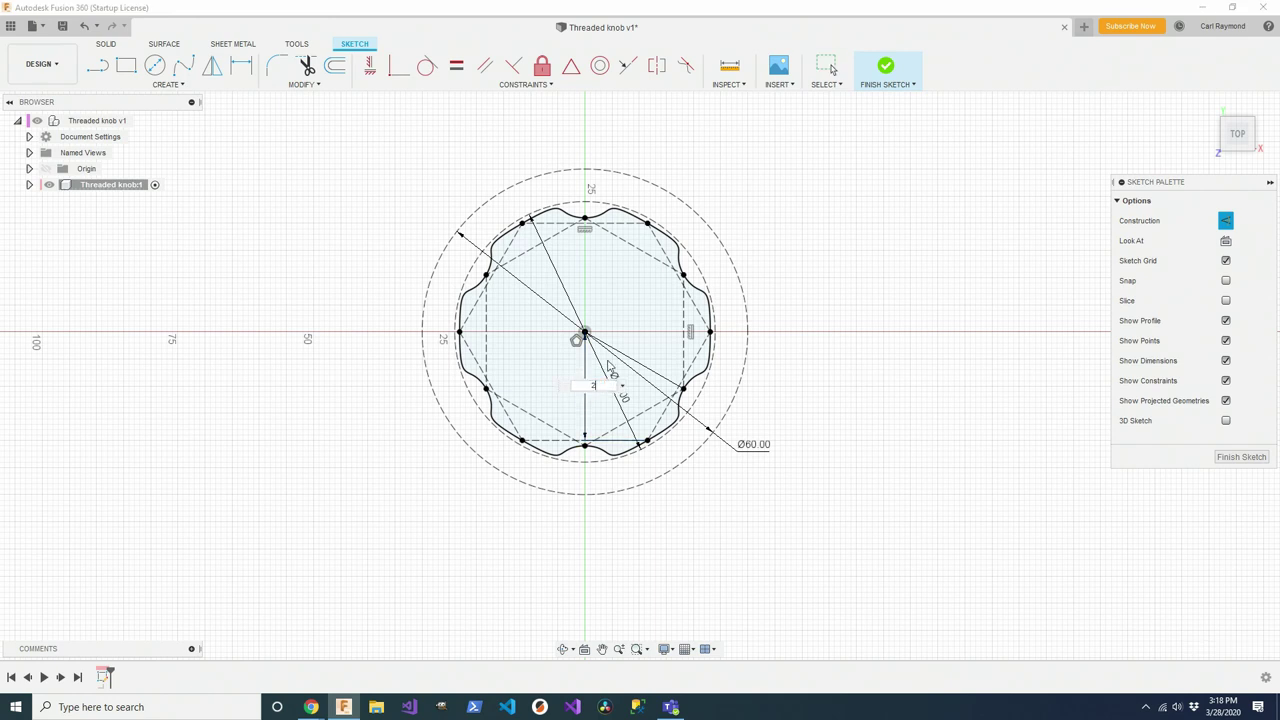
key(Return)
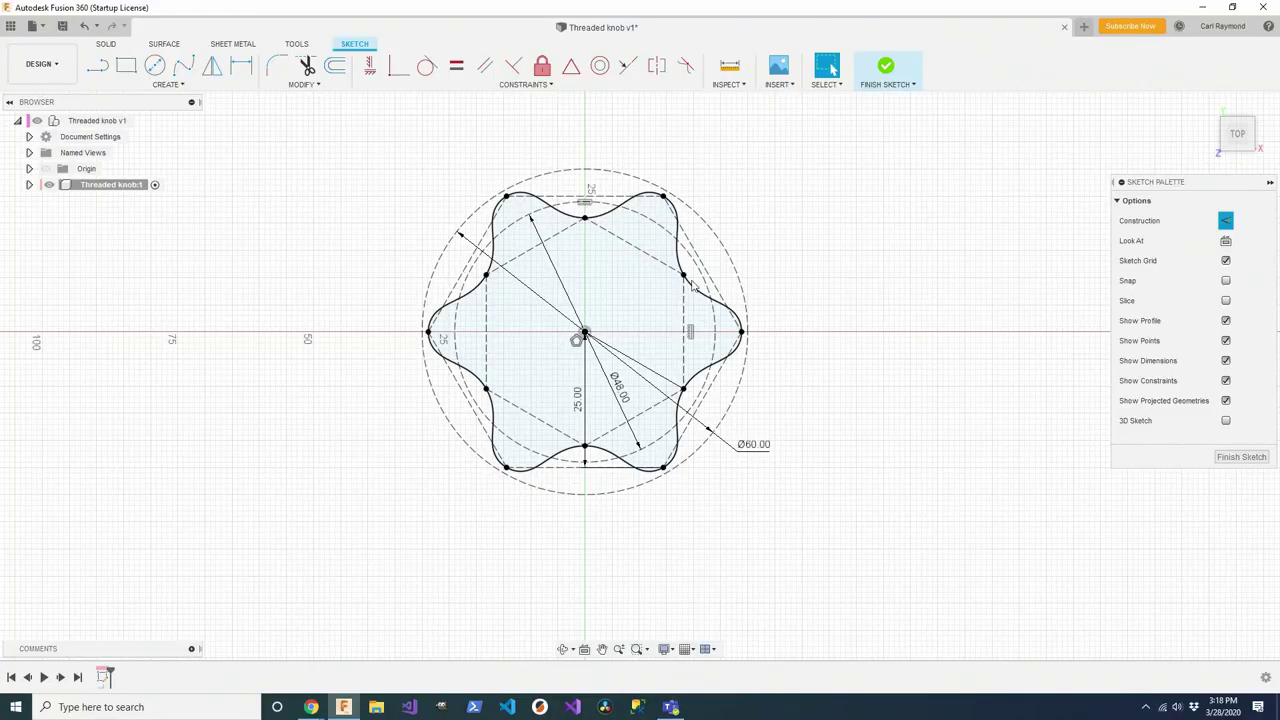
- Finish the sketch and add a new component named Front inside the Threaded knob component
click(888, 66)
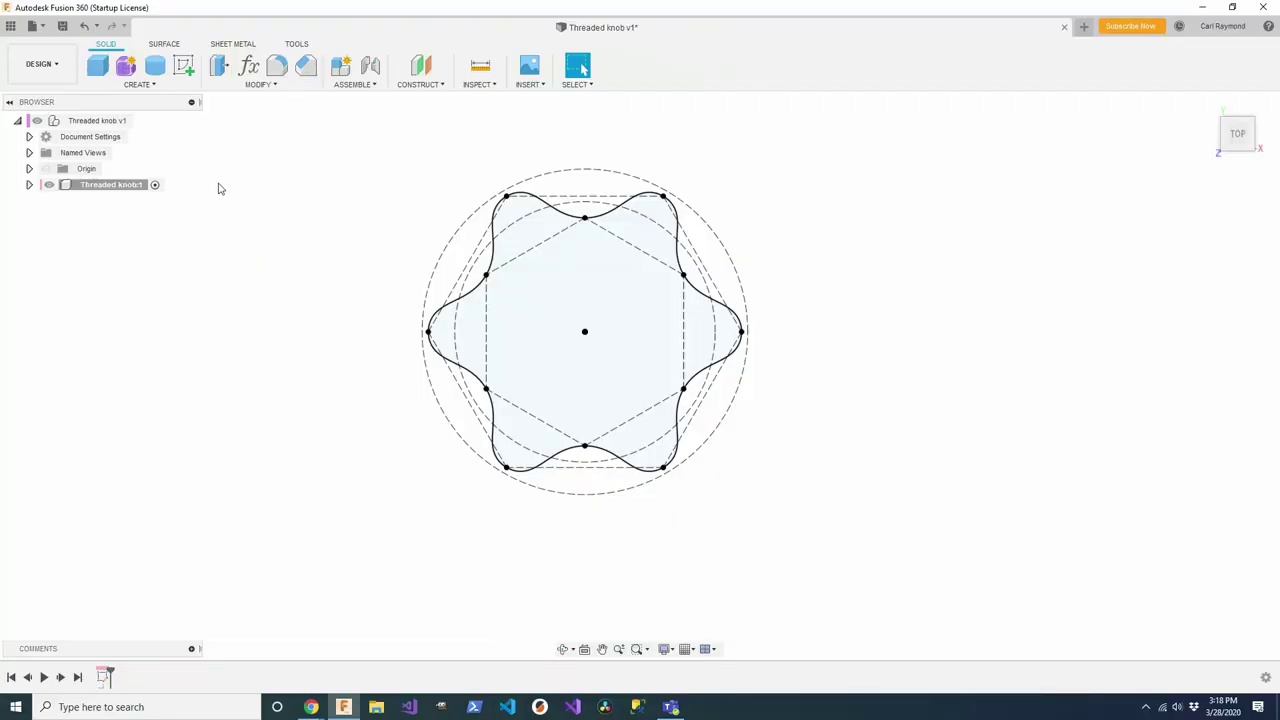
right_click(102, 187)
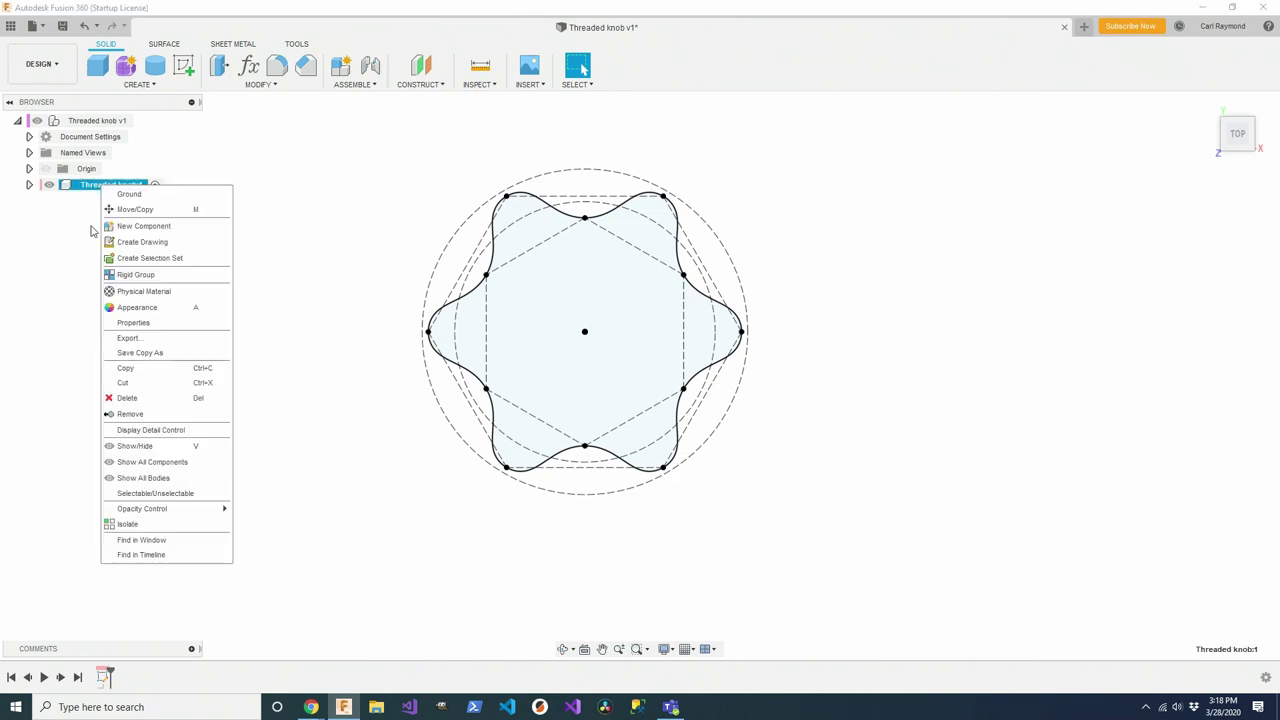
click(121, 227)
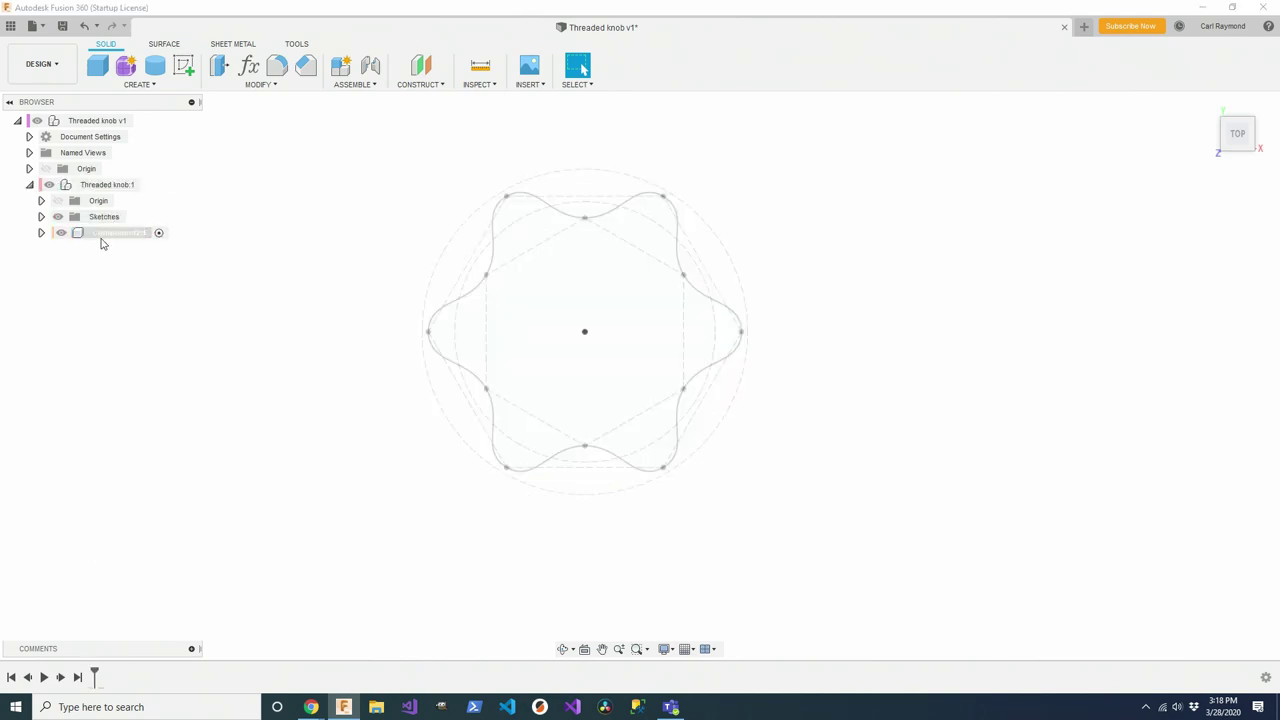
text(Front)
key(Return)
- Add a second new component named Back inside the Threaded knob component
right_click(104, 187)
click(121, 225)
text(Back)
key(Return)
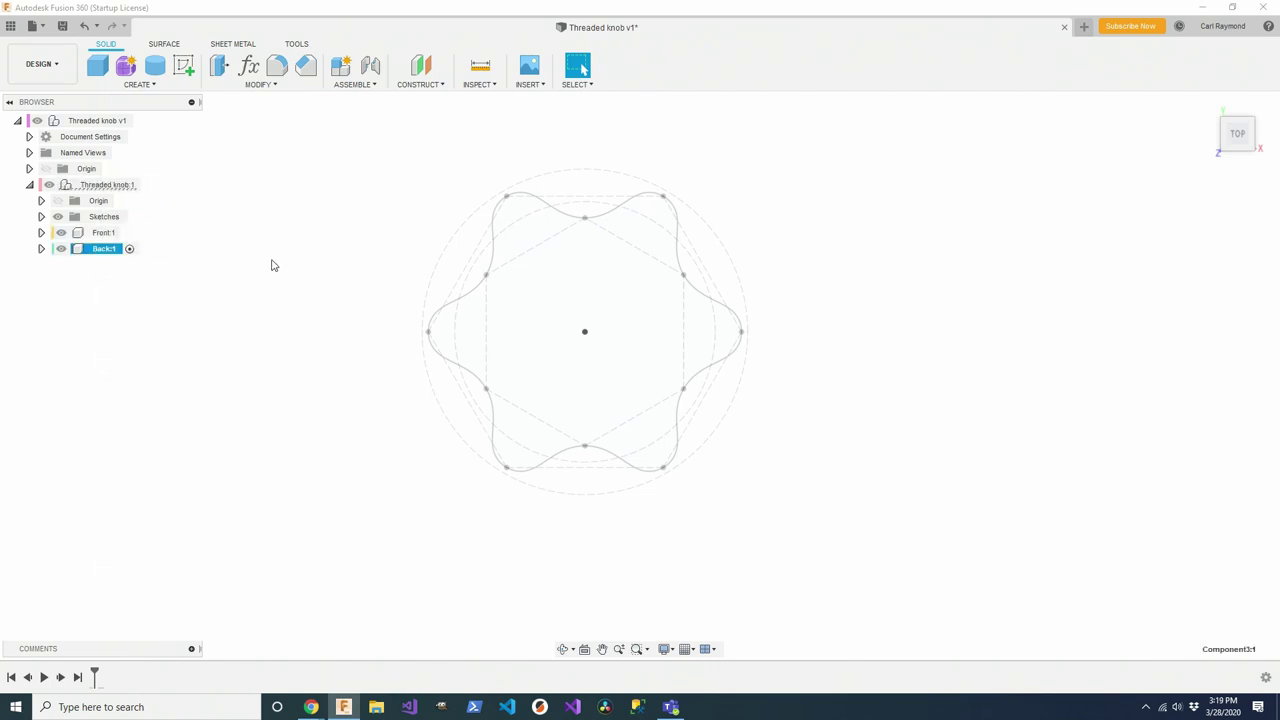
- Activate the Front component and extrude the six-lobed sketch profile 6 mm upward as a new body
click(118, 234)
shift+middle_drag(362, 287, 346, 257)
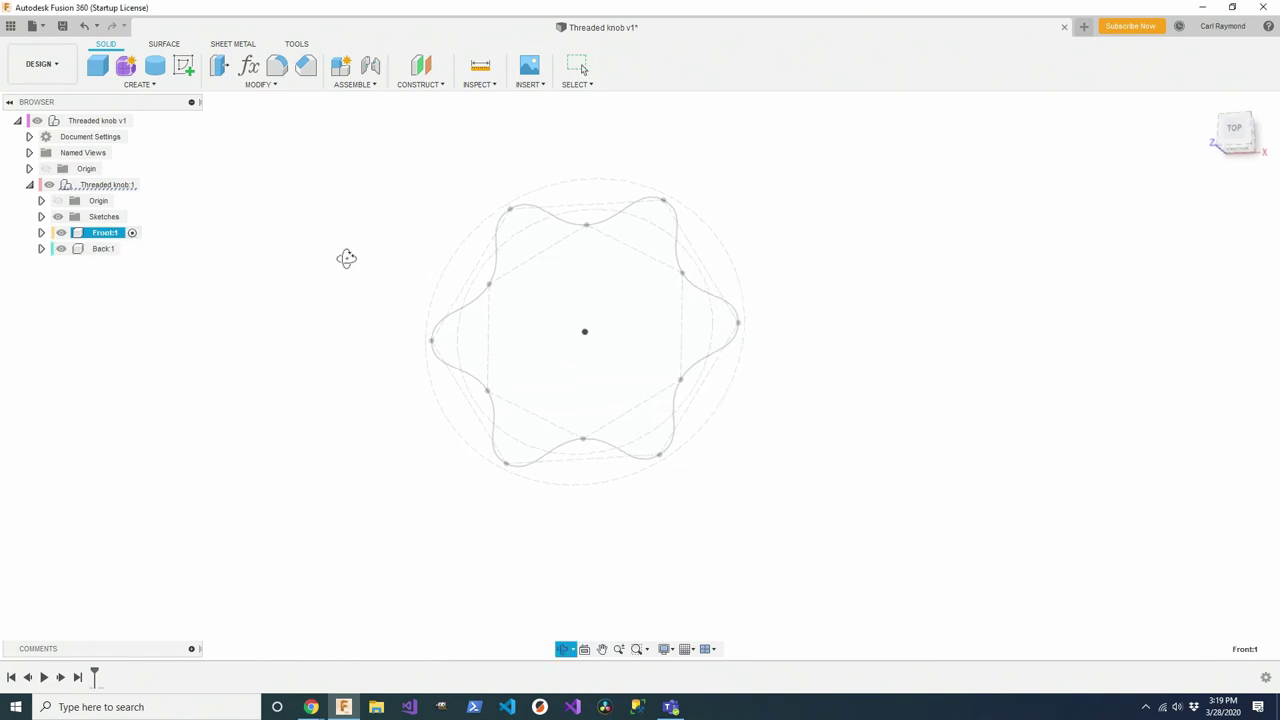
click(145, 86)
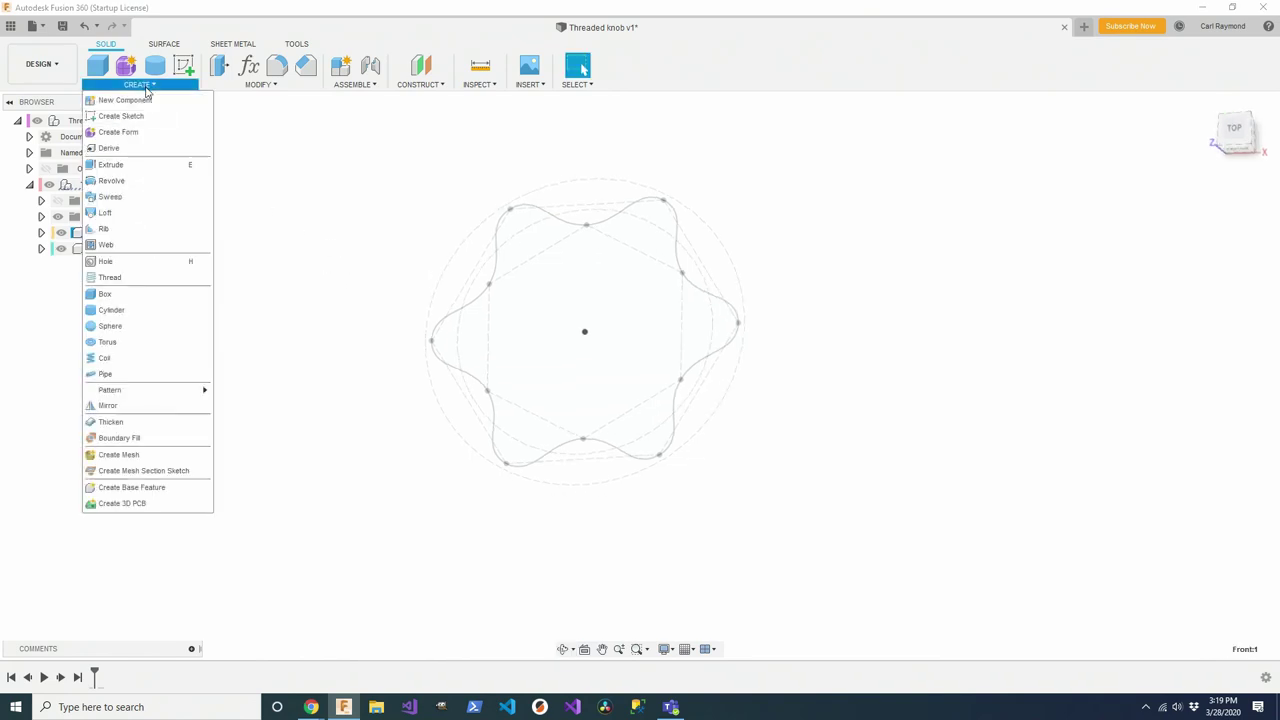
click(127, 170)
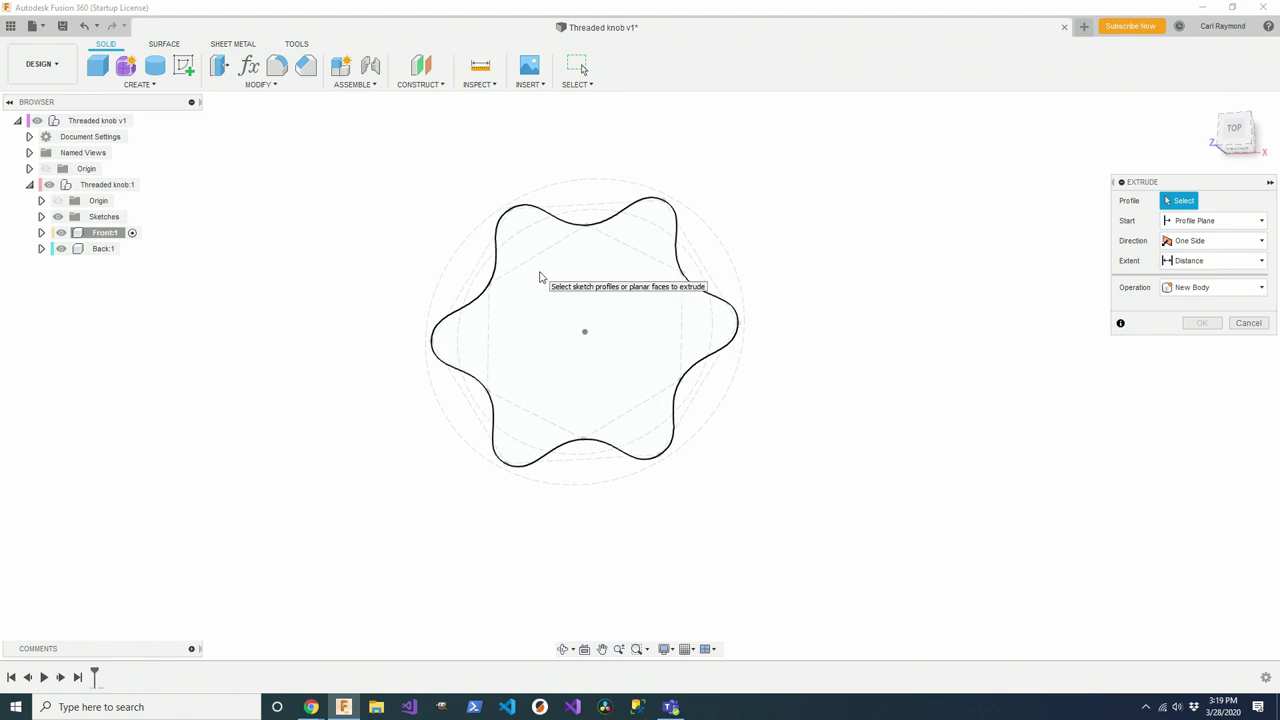
click(536, 274)
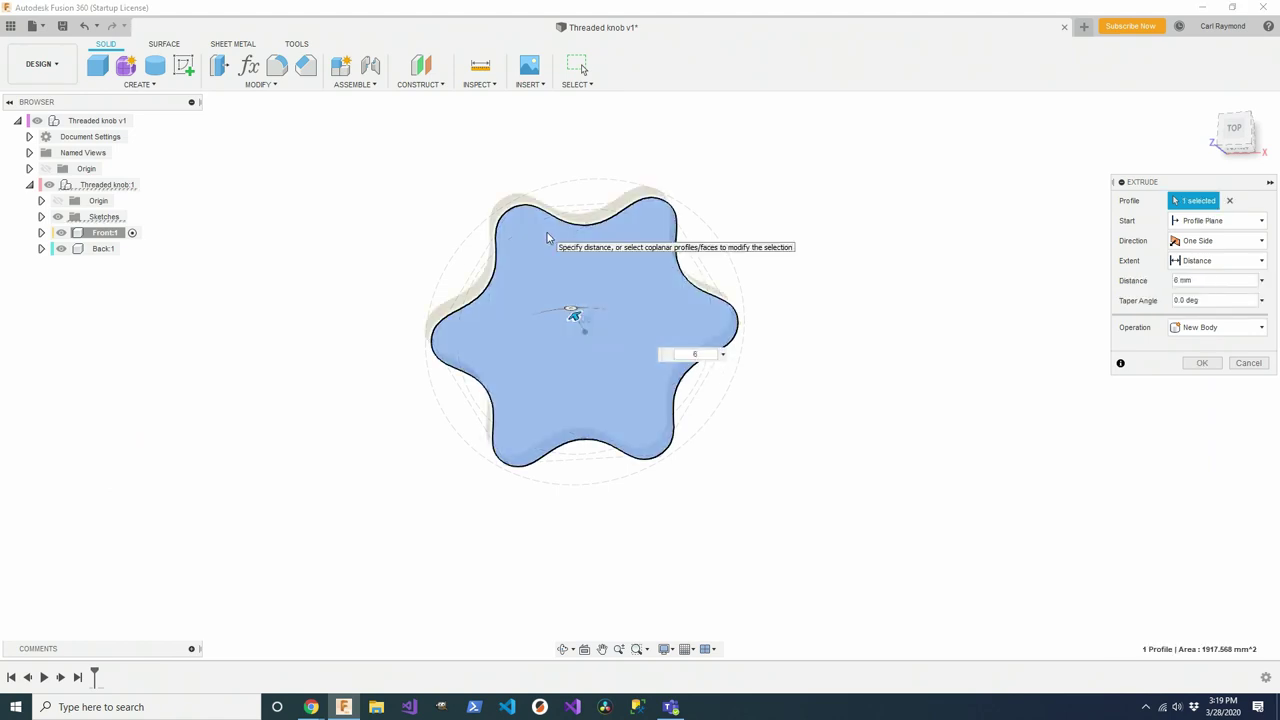
key(Return)
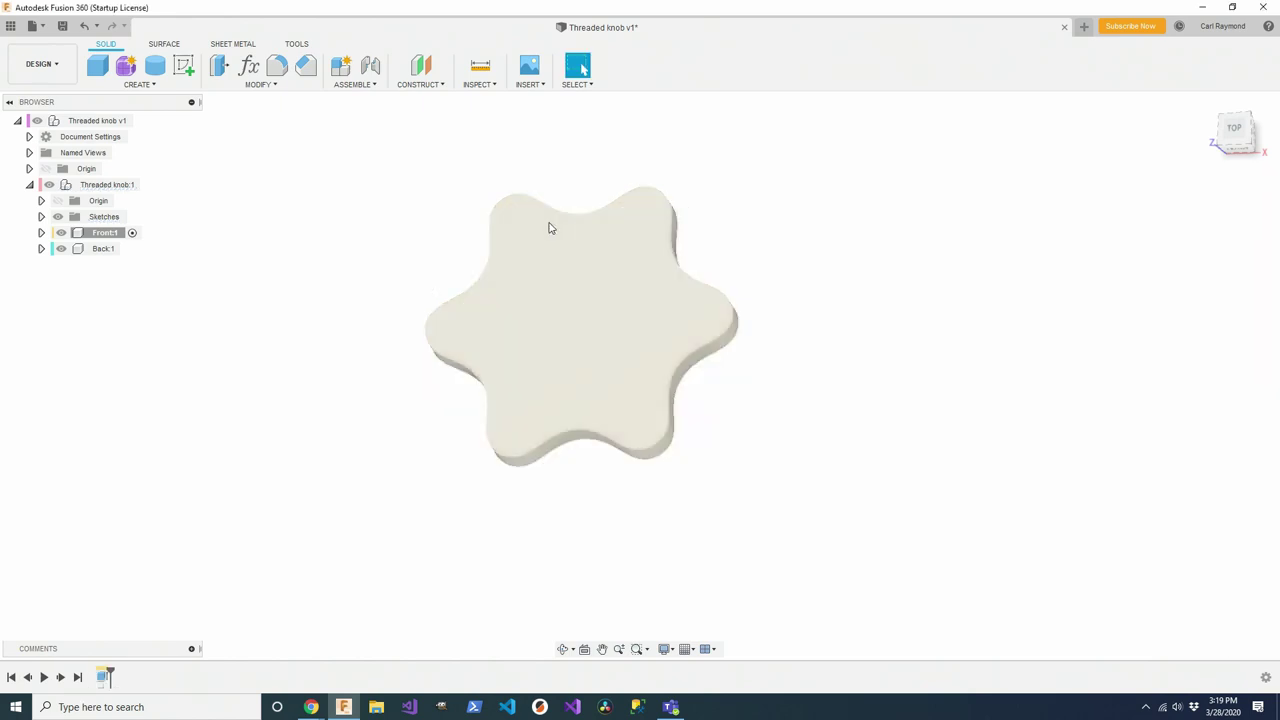
- Activate the Back component, show Sketch1, and extrude the same six-lobed profile by -6 mm as a new body
shift+middle_drag(949, 329, 931, 303)
click(105, 249)
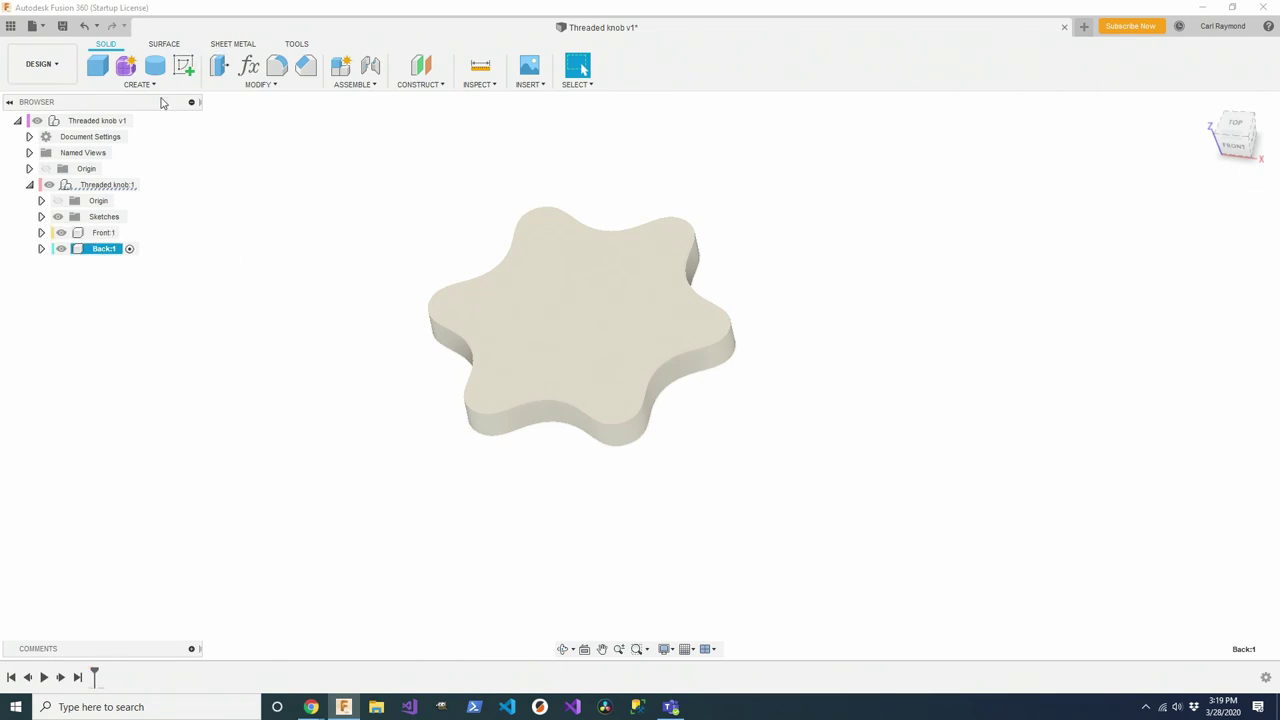
click(145, 84)
click(122, 163)
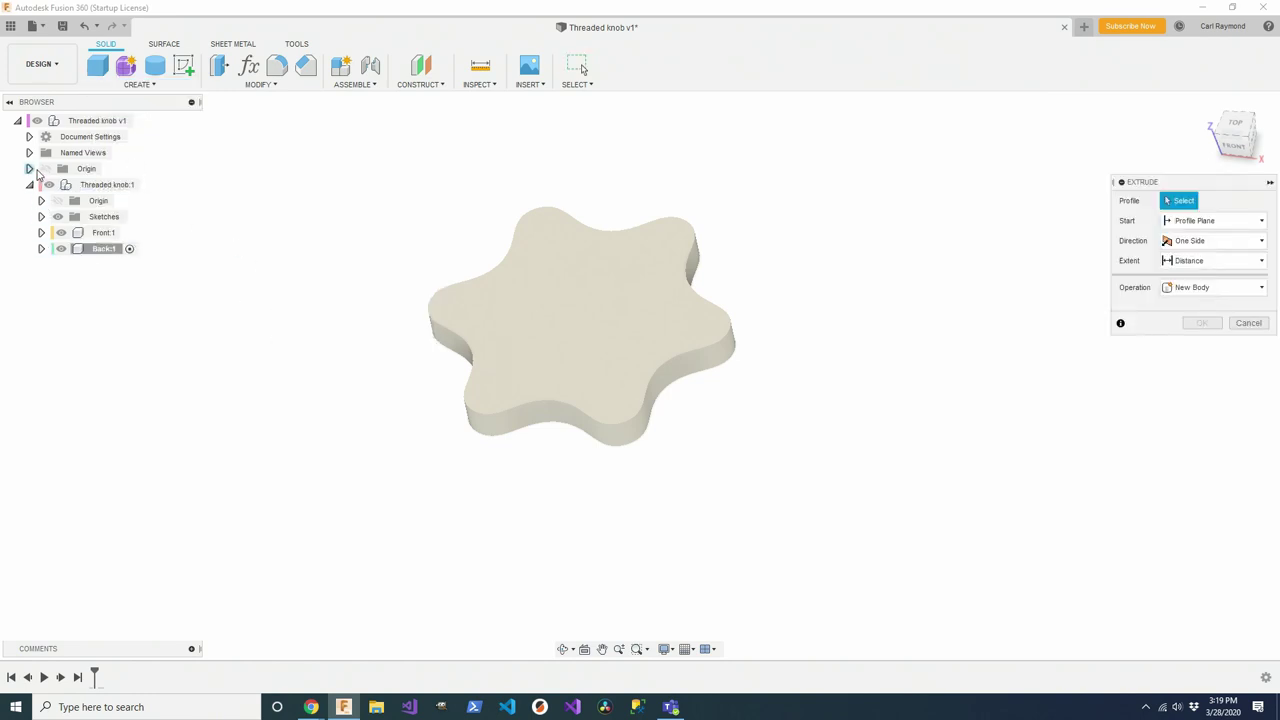
click(41, 216)
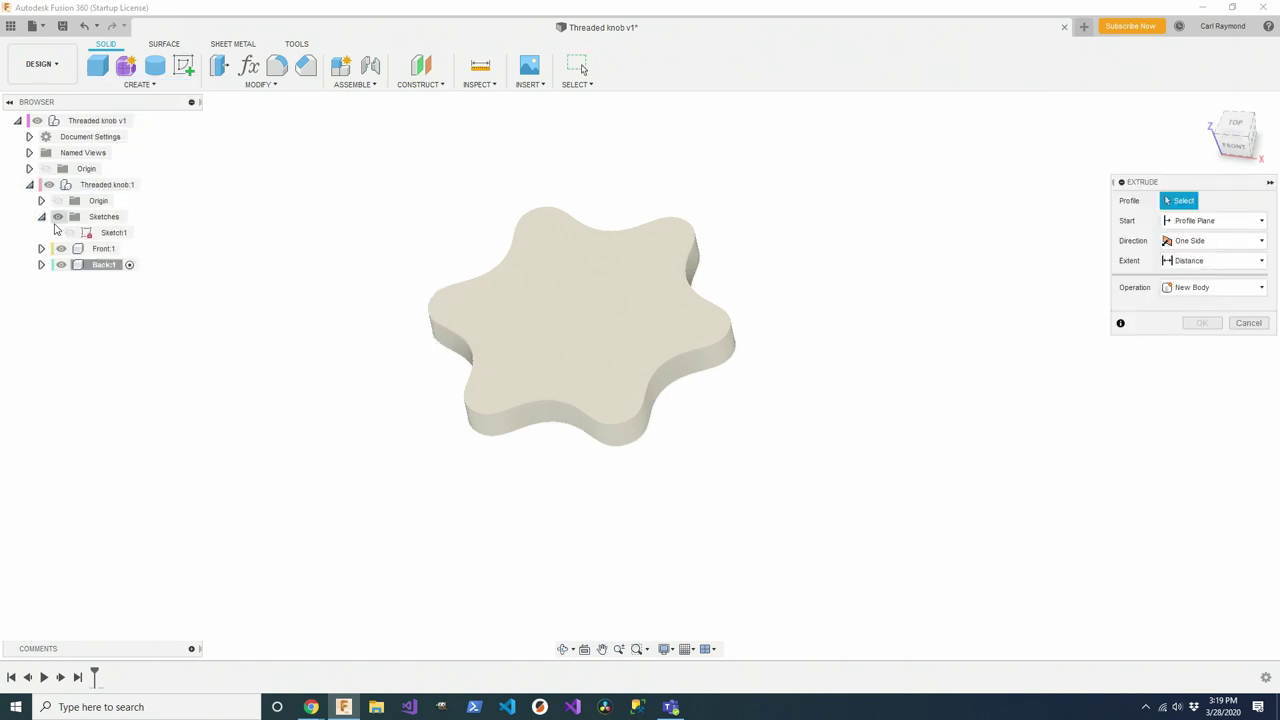
mouse_move(209, 311)
shift+middle_down()
mouse_move(252, 400)
mouse_move(249, 331)
shift+middle_up()
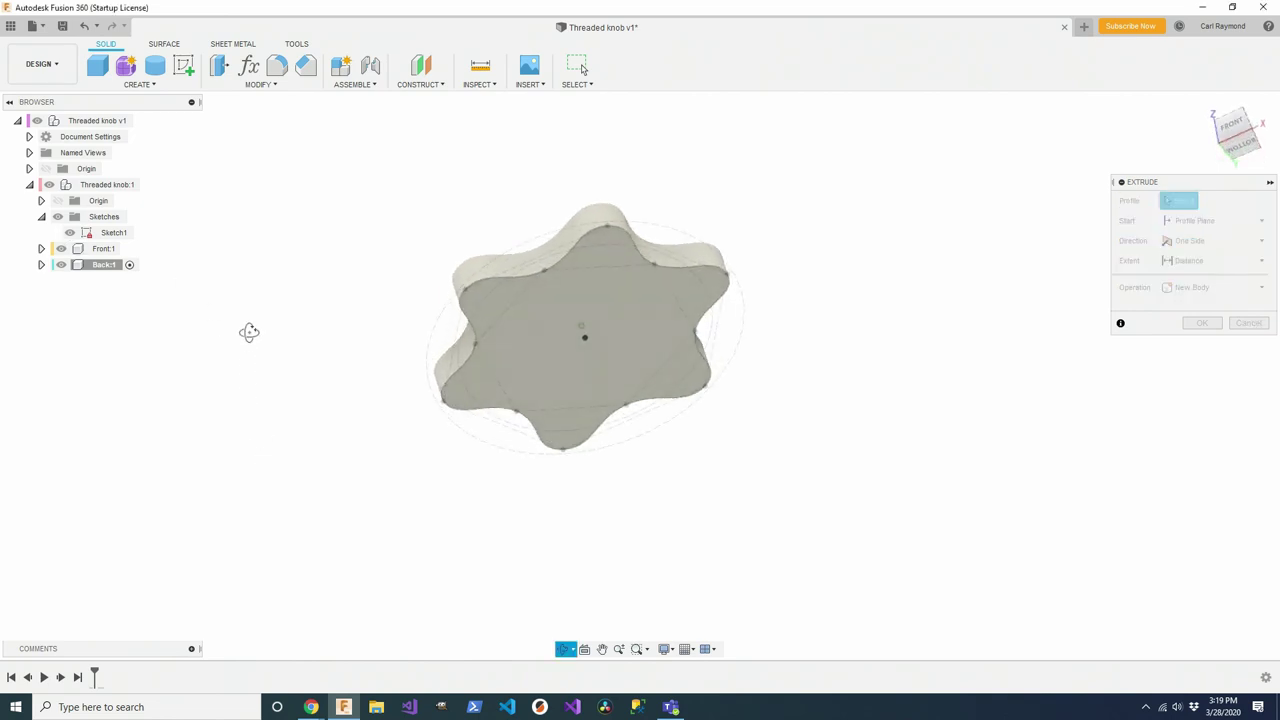
click(548, 333)
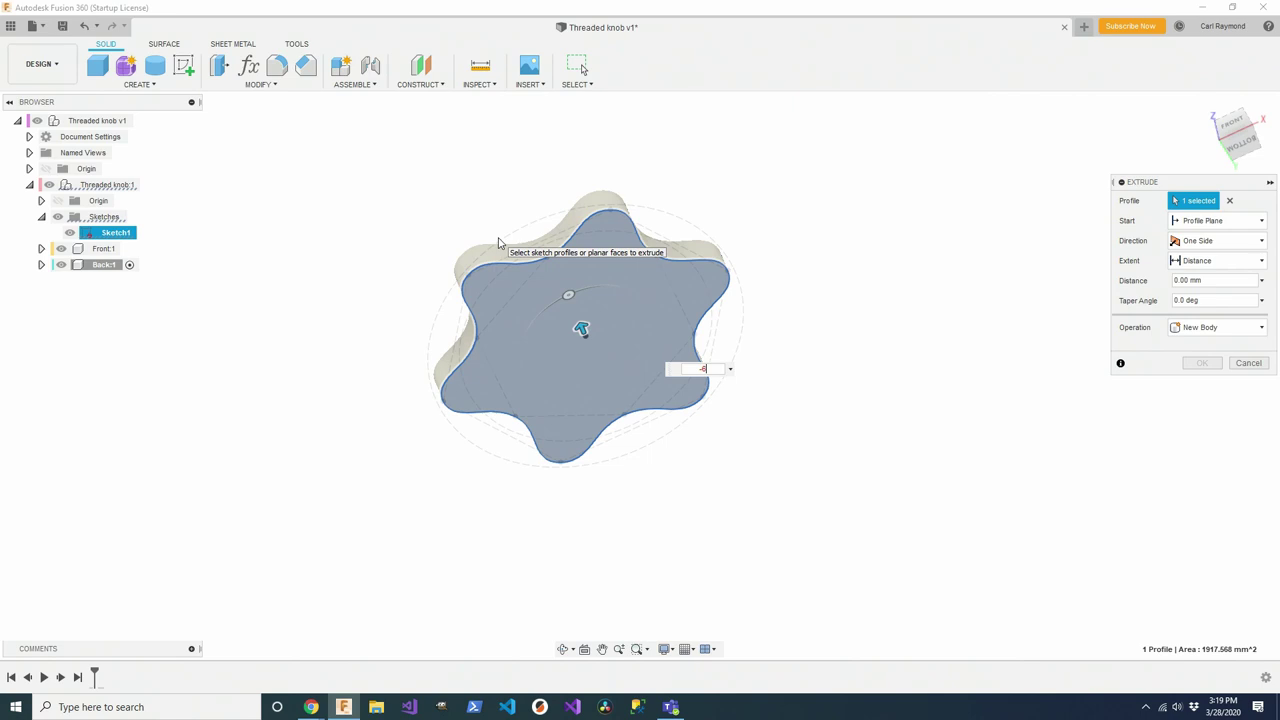
text(-6)
key(Return)
shift+middle_drag(979, 209, 981, 294)
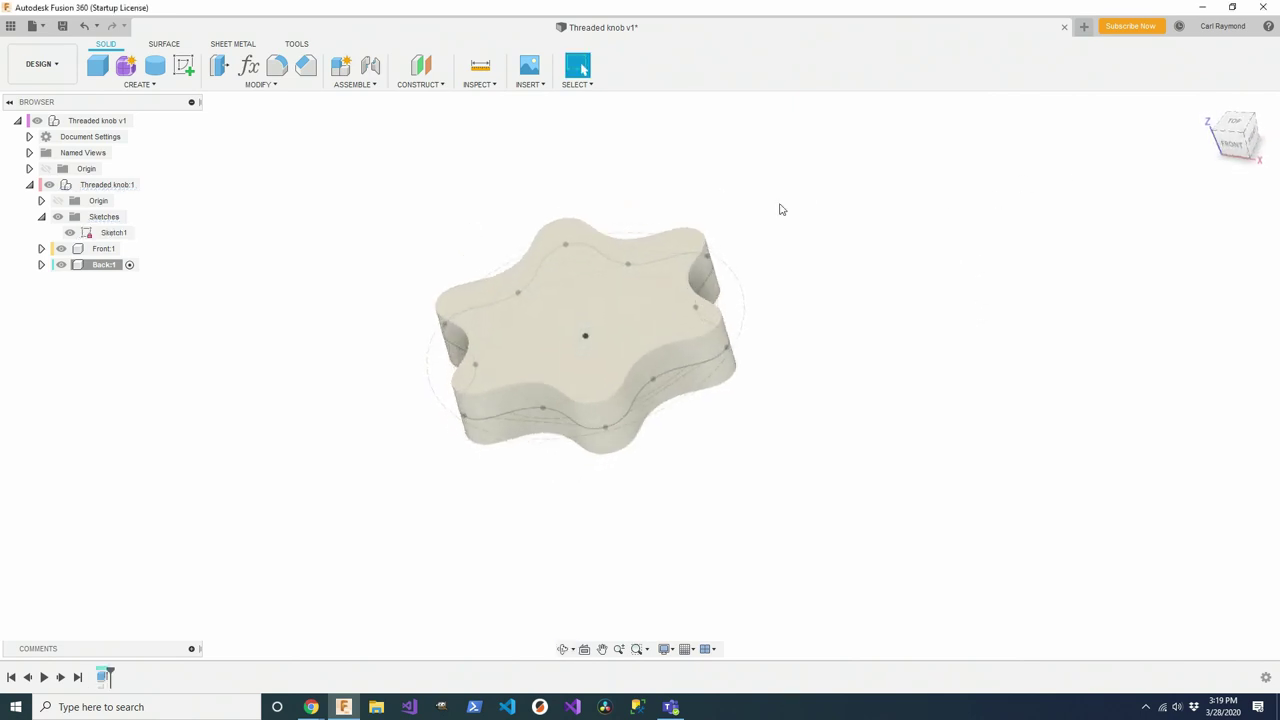
- Apply the Plastic - Translucent Glossy (Yellow) appearance to the whole Threaded knob component and hide Sketch1
right_click(92, 185)
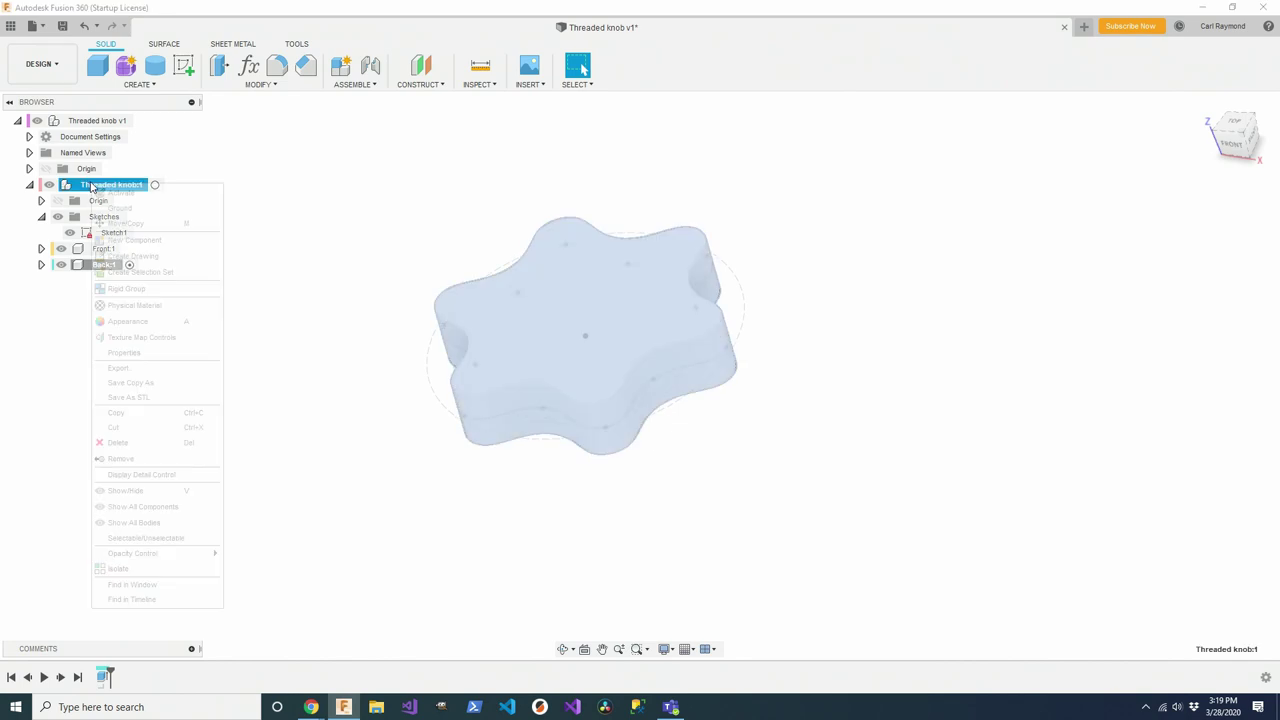
click(122, 321)
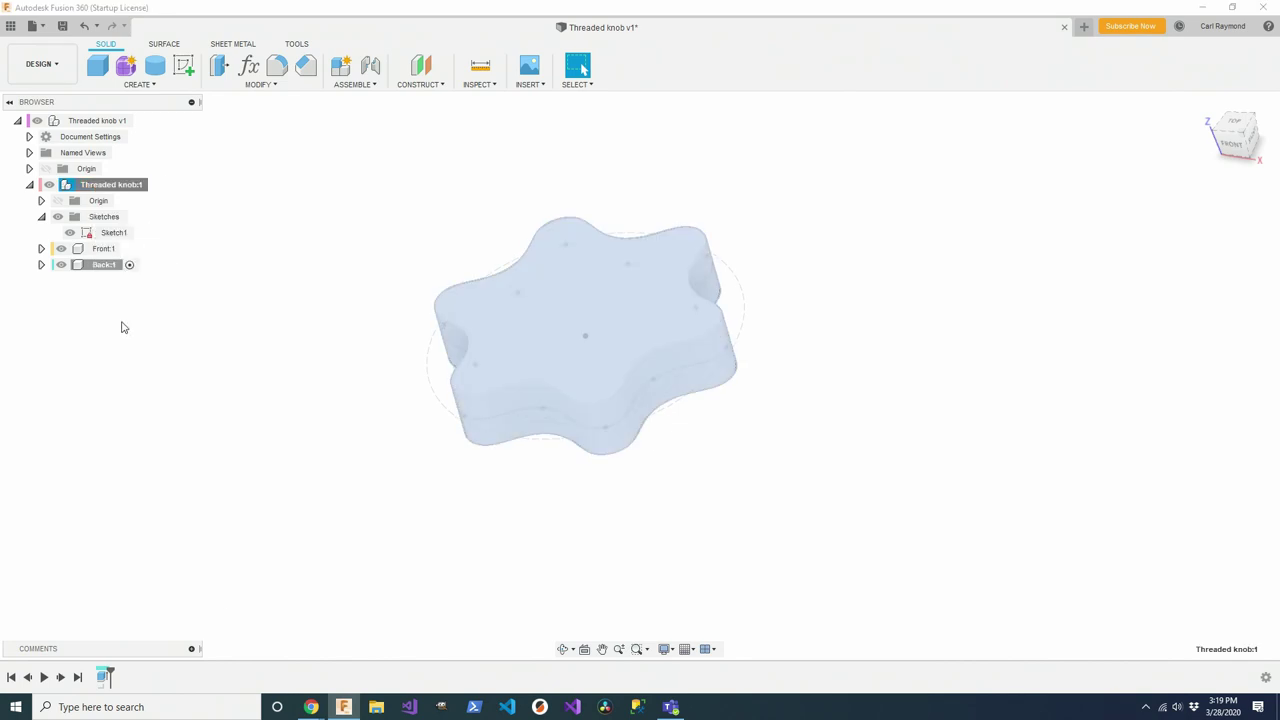
scroll(1060, 520, down, 2)
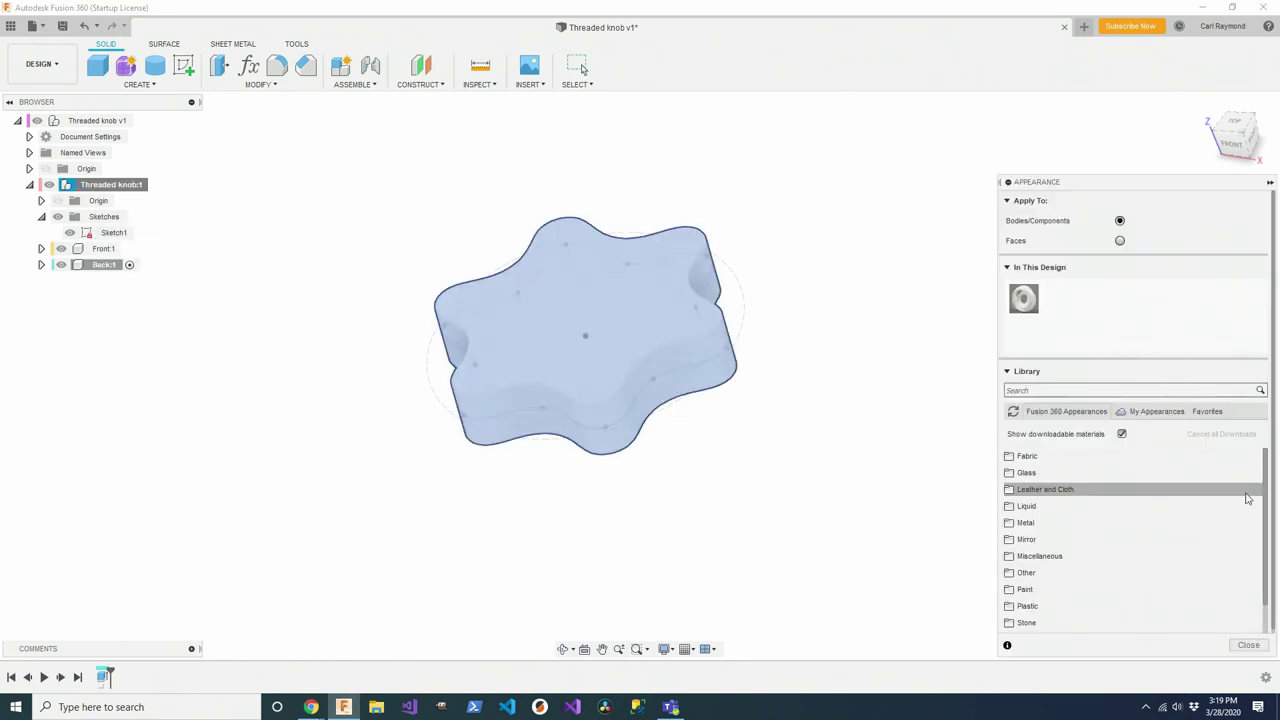
click(1050, 555)
scroll(1095, 527, down, 3)
scroll(1095, 527, down, 2)
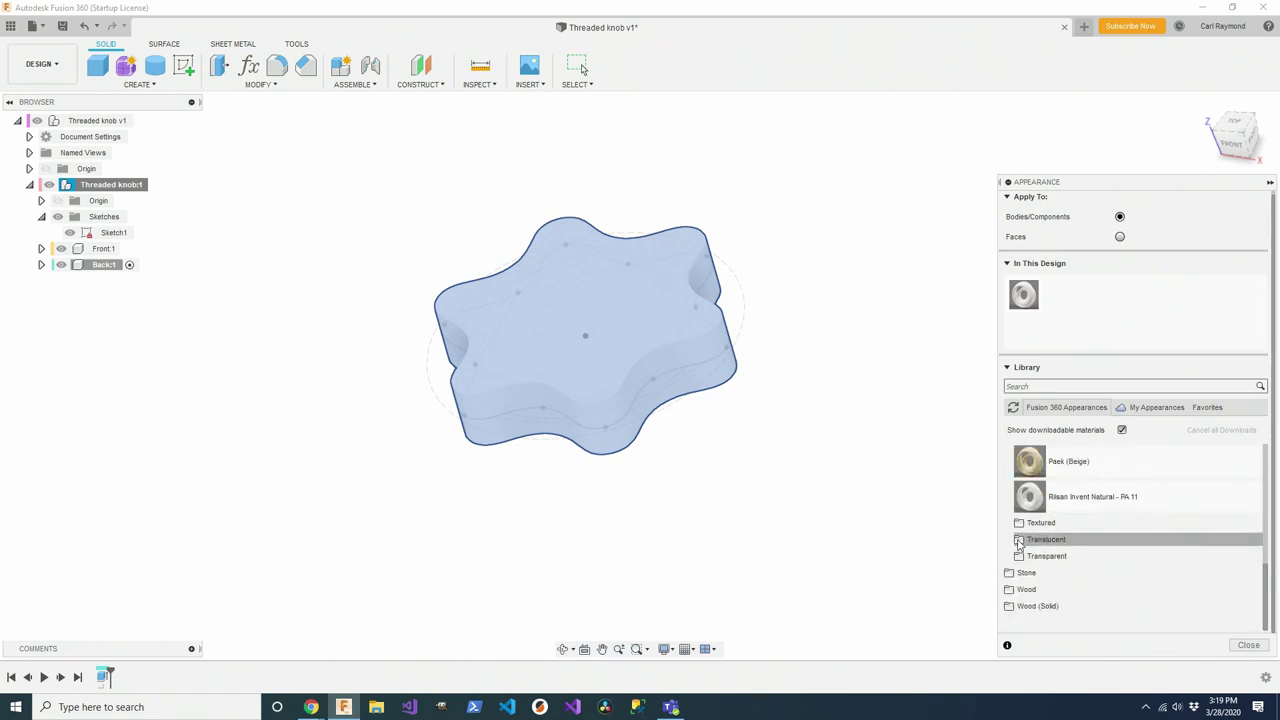
click(1045, 546)
drag(1040, 461, 112, 187)
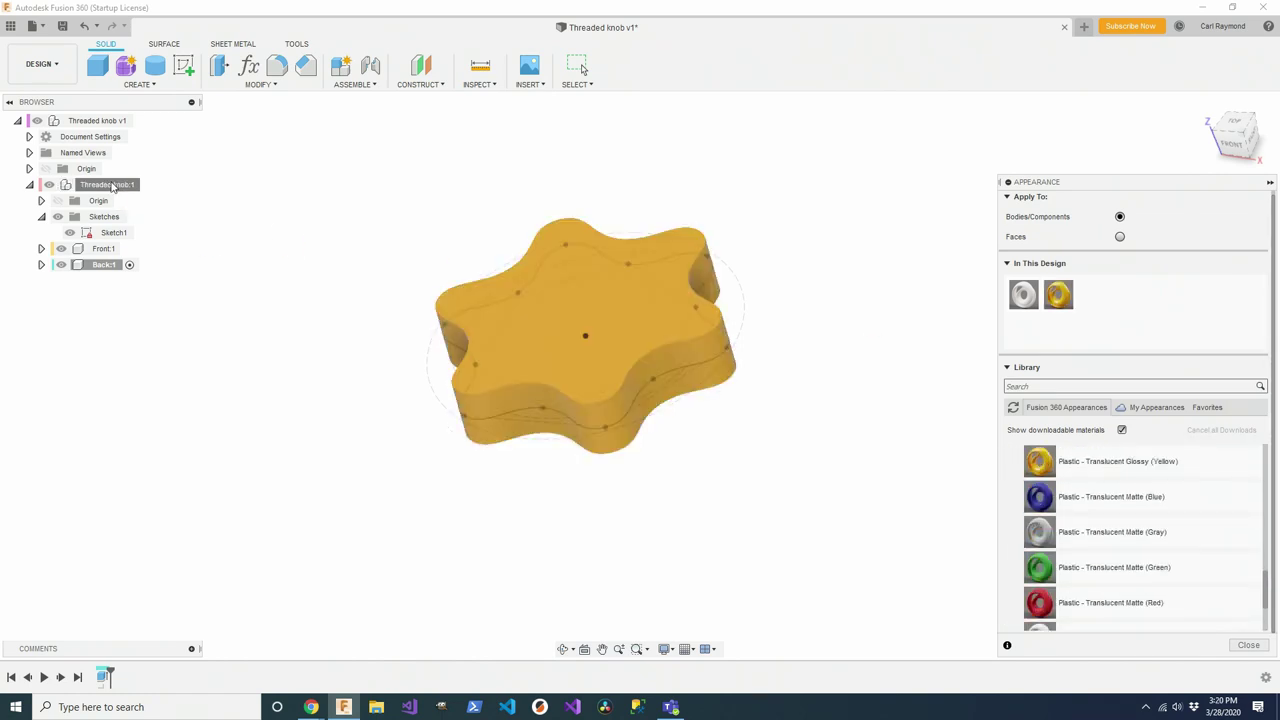
click(1248, 645)
click(71, 232)
- Fillet the lobed outer edge of the knob's top face with a 3.5 mm radius
mouse_move(251, 217)
shift+middle_down()
mouse_move(266, 277)
mouse_move(295, 225)
mouse_move(270, 231)
shift+middle_up()
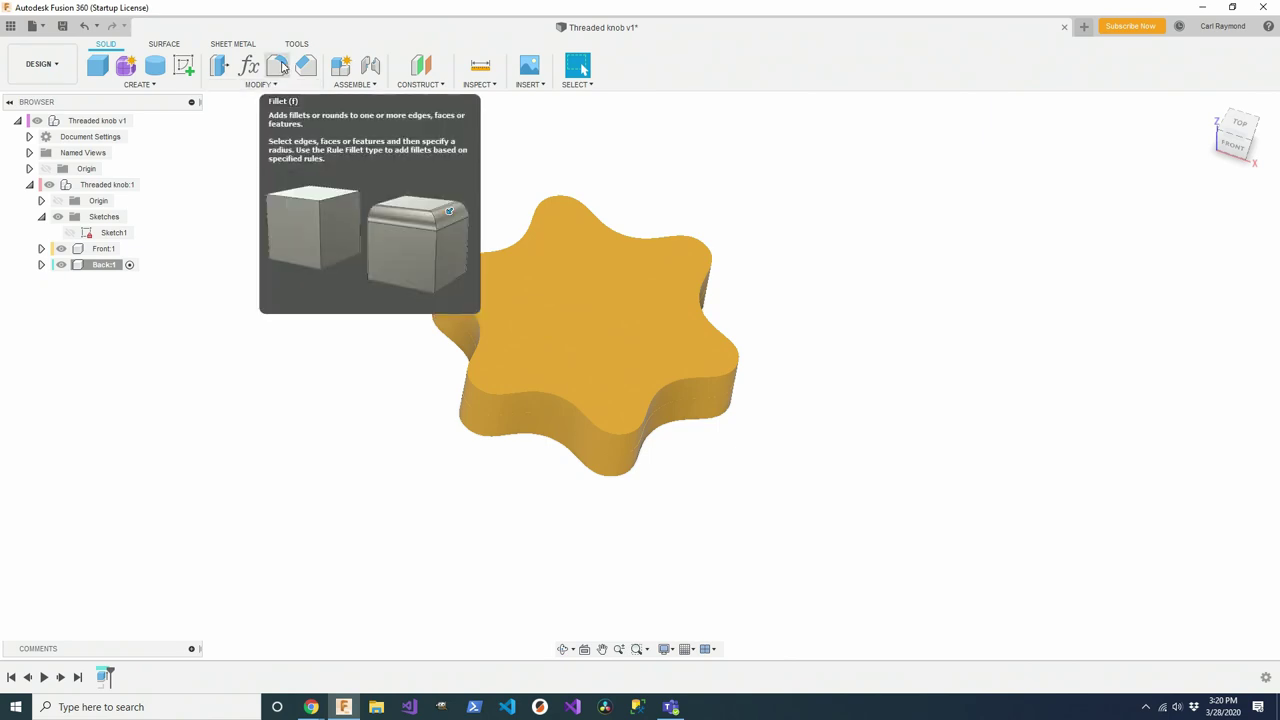
click(283, 67)
click(480, 254)
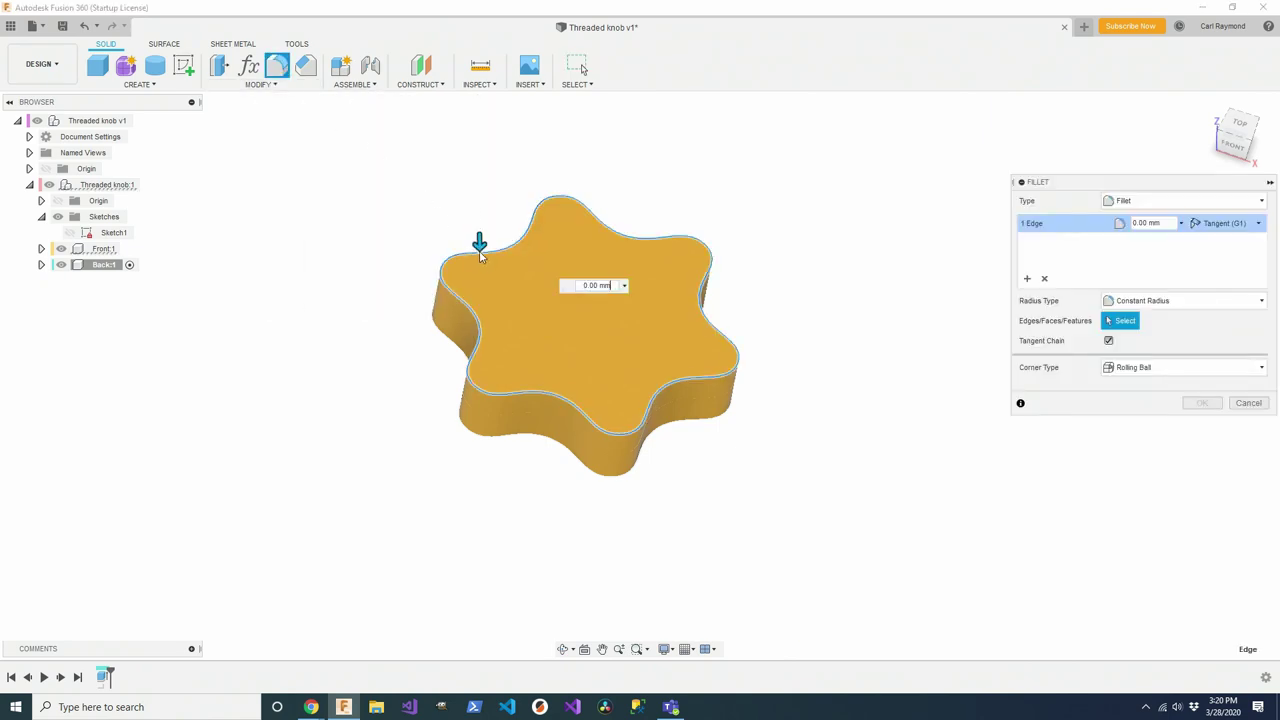
text(3.5)
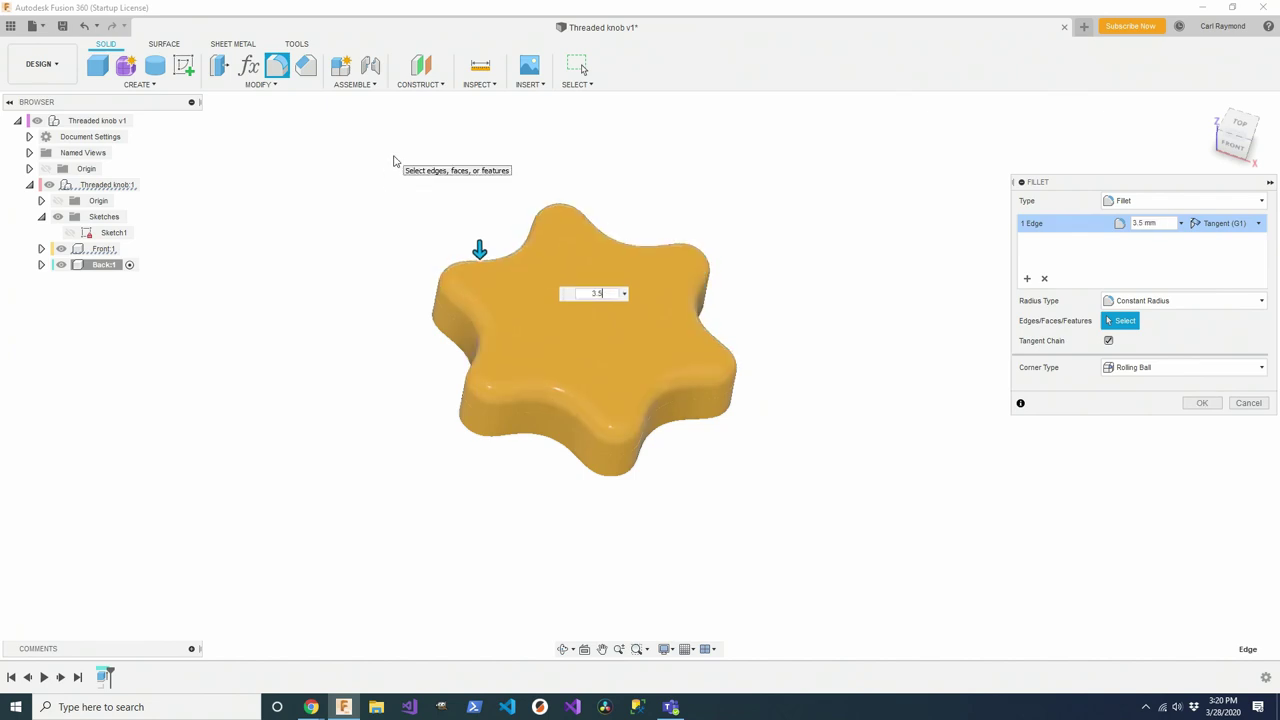
key(Return)
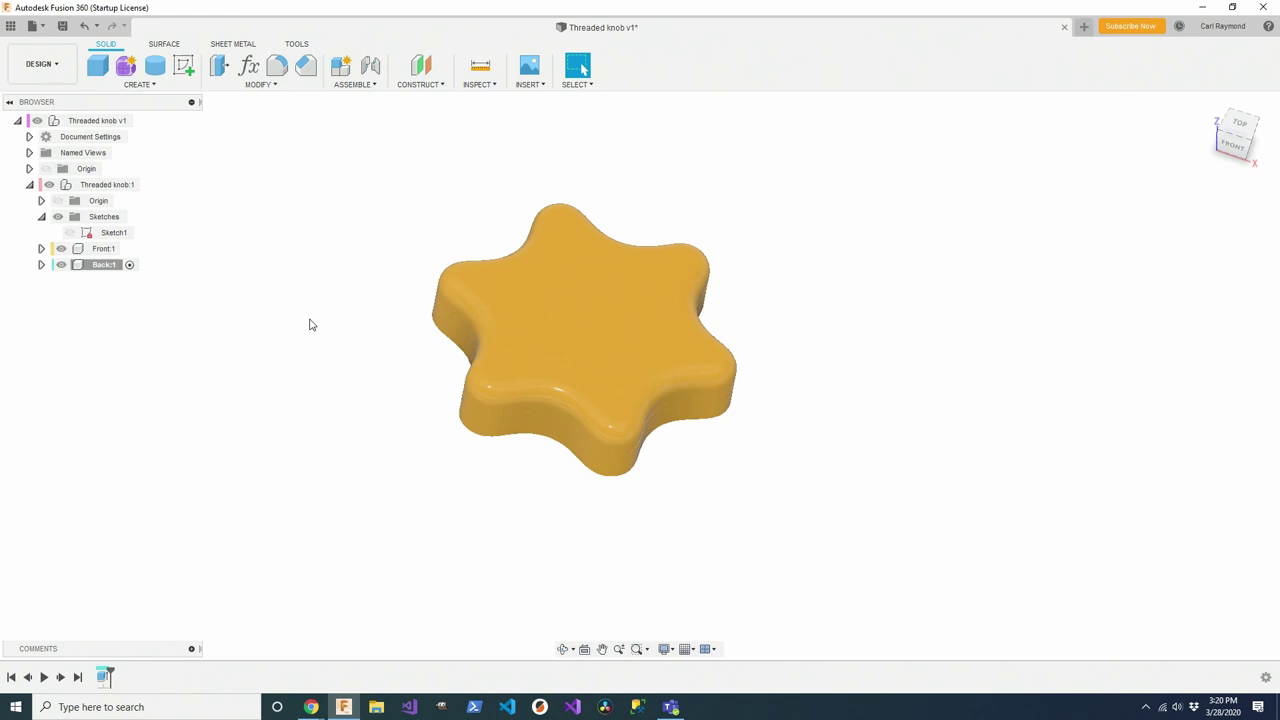
- Fillet the lobed outer edge of the knob's bottom face with a 3.5 mm radius
shift+middle_drag(358, 433, 377, 366)
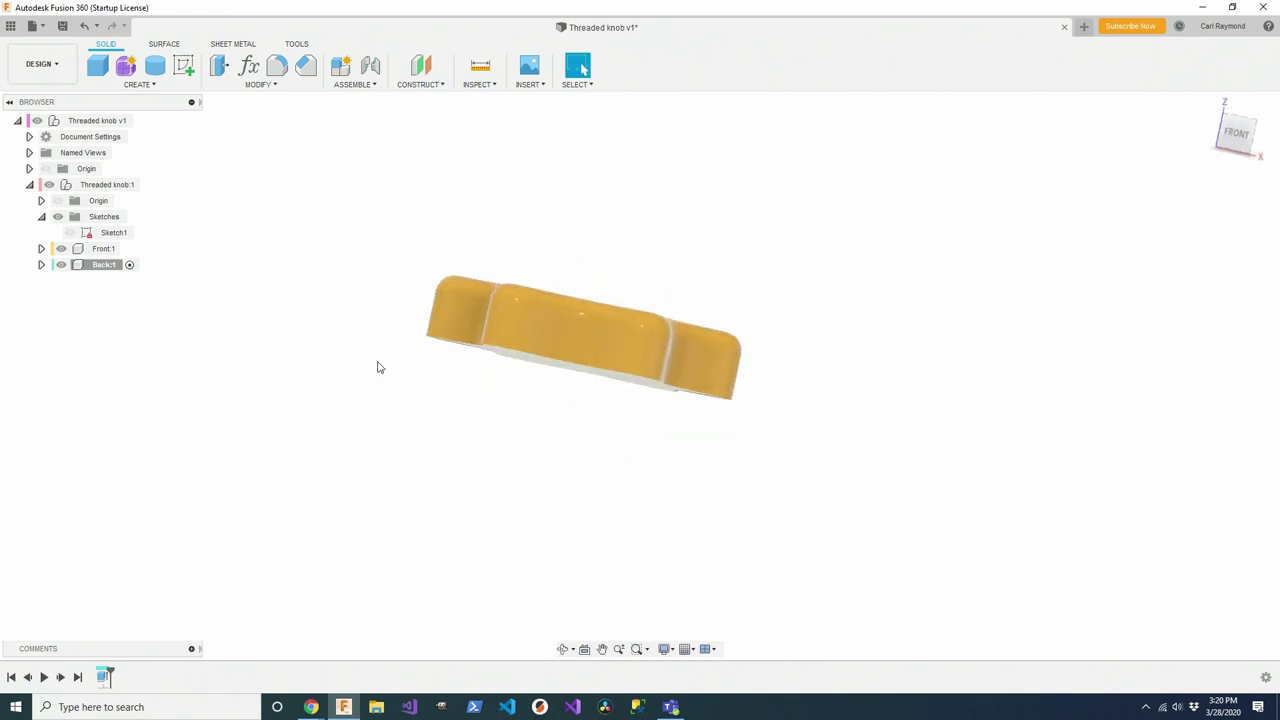
click(489, 352)
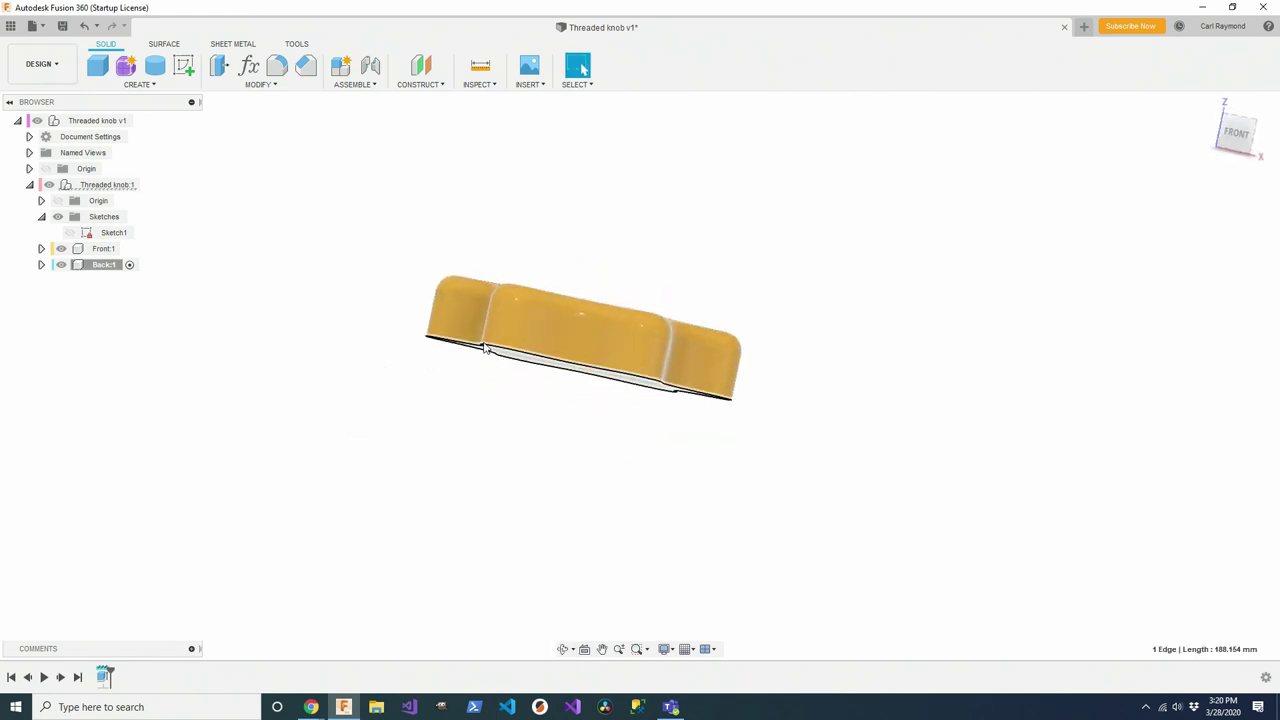
click(276, 66)
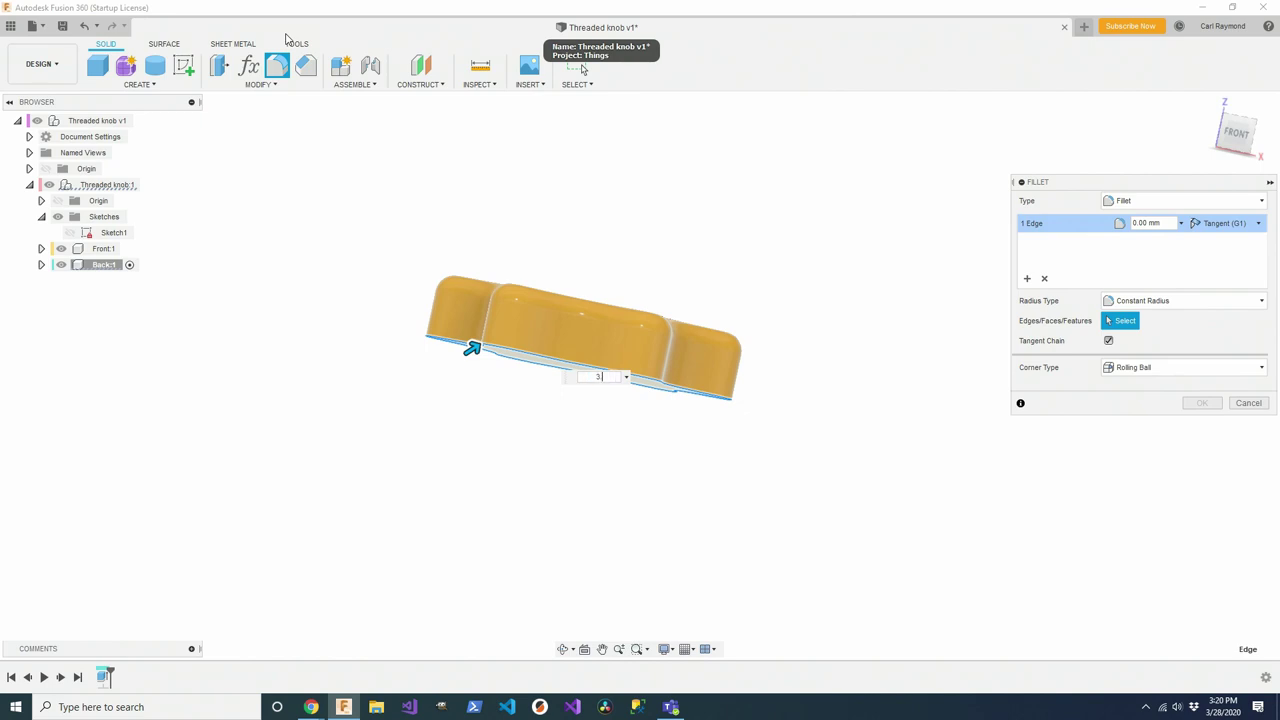
text(3.5)
key(Return)
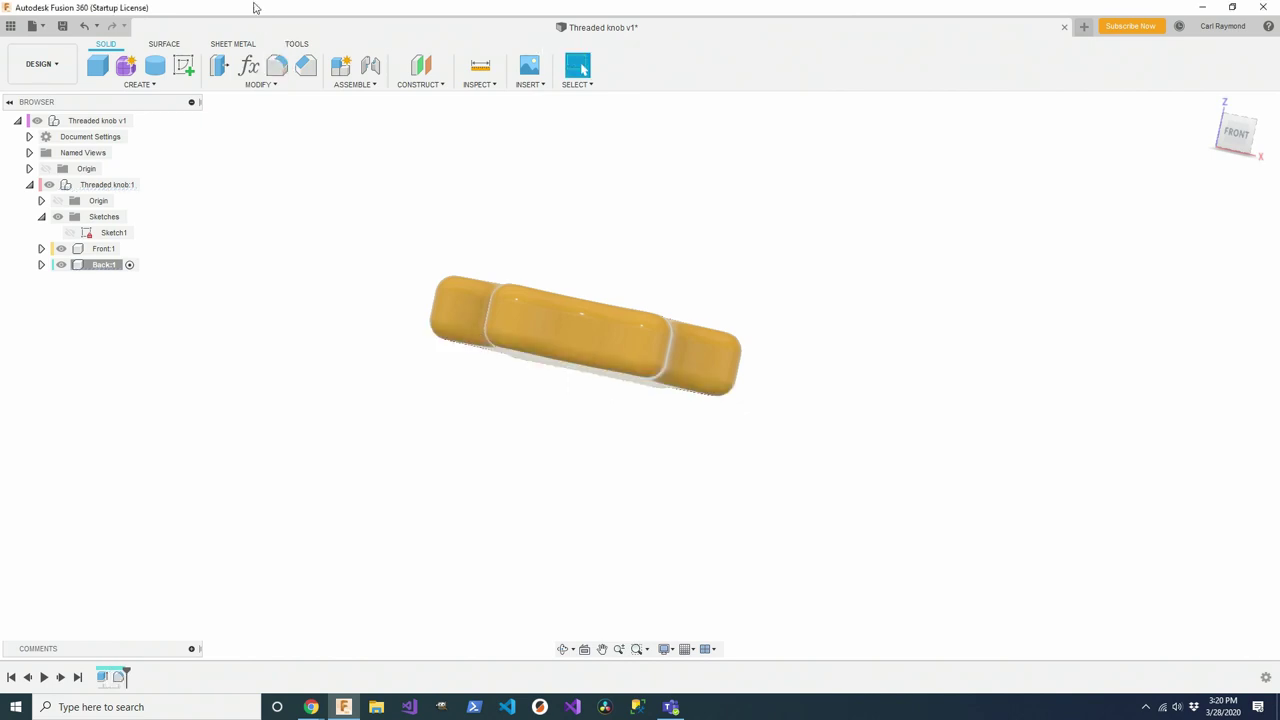
shift+middle_drag(327, 245, 323, 297)
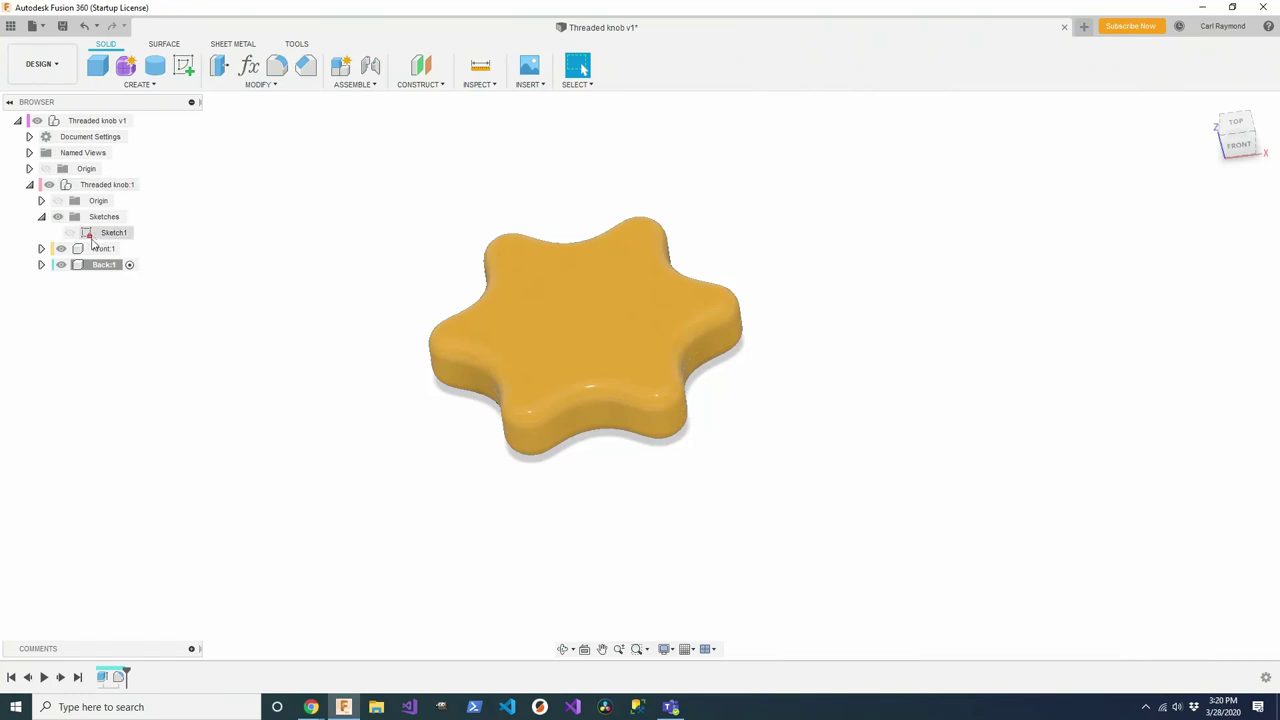
- Edit Sketch1 and add a center-diameter circle of 0.25 in centred on the origin
right_click(113, 233)
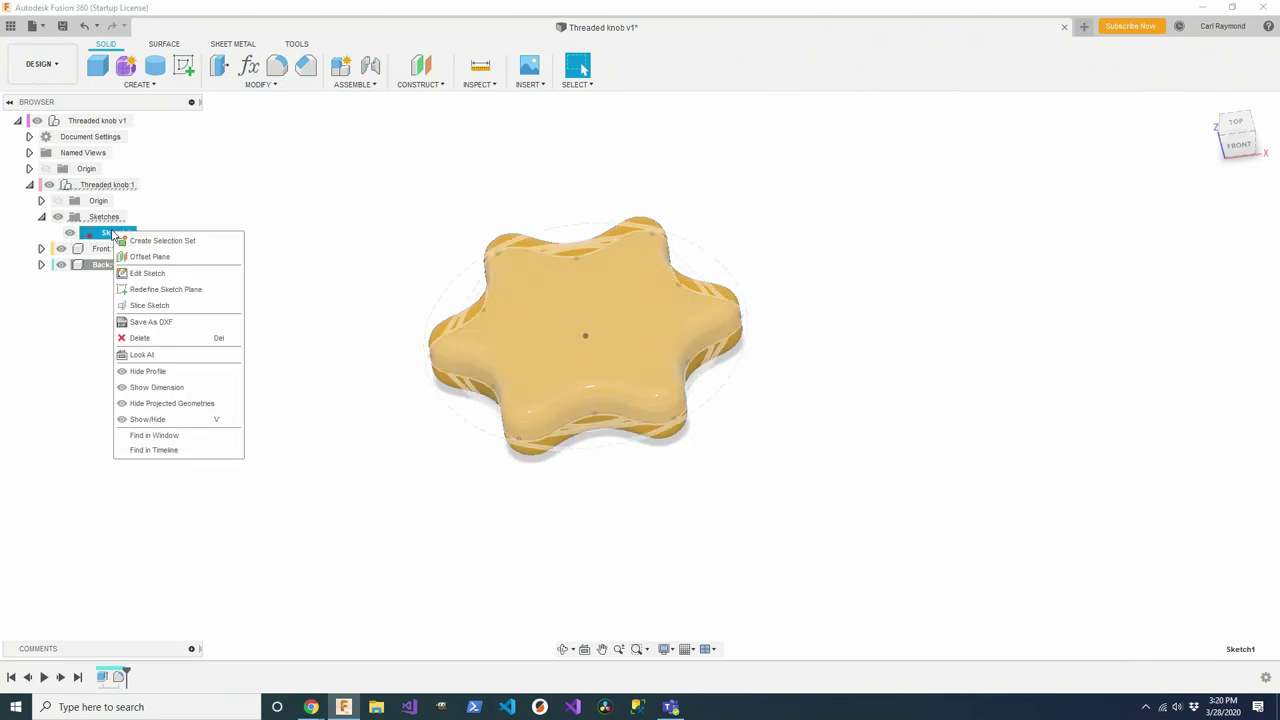
click(148, 274)
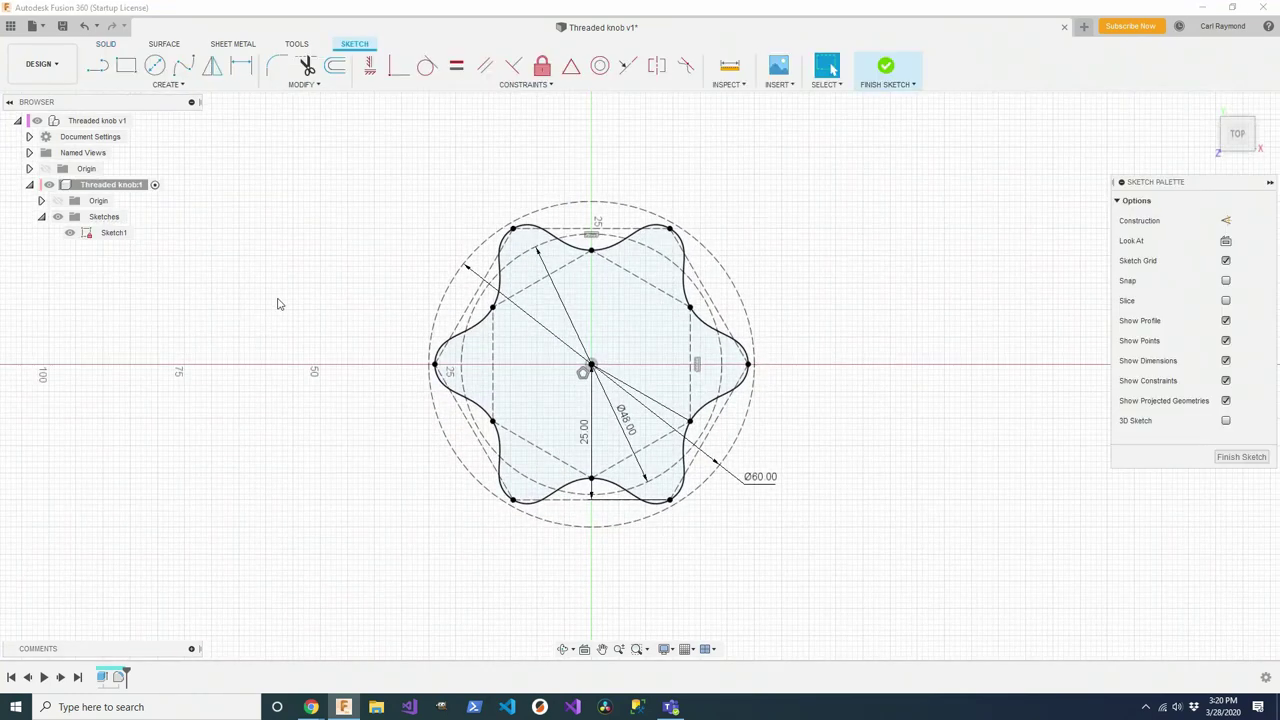
click(157, 72)
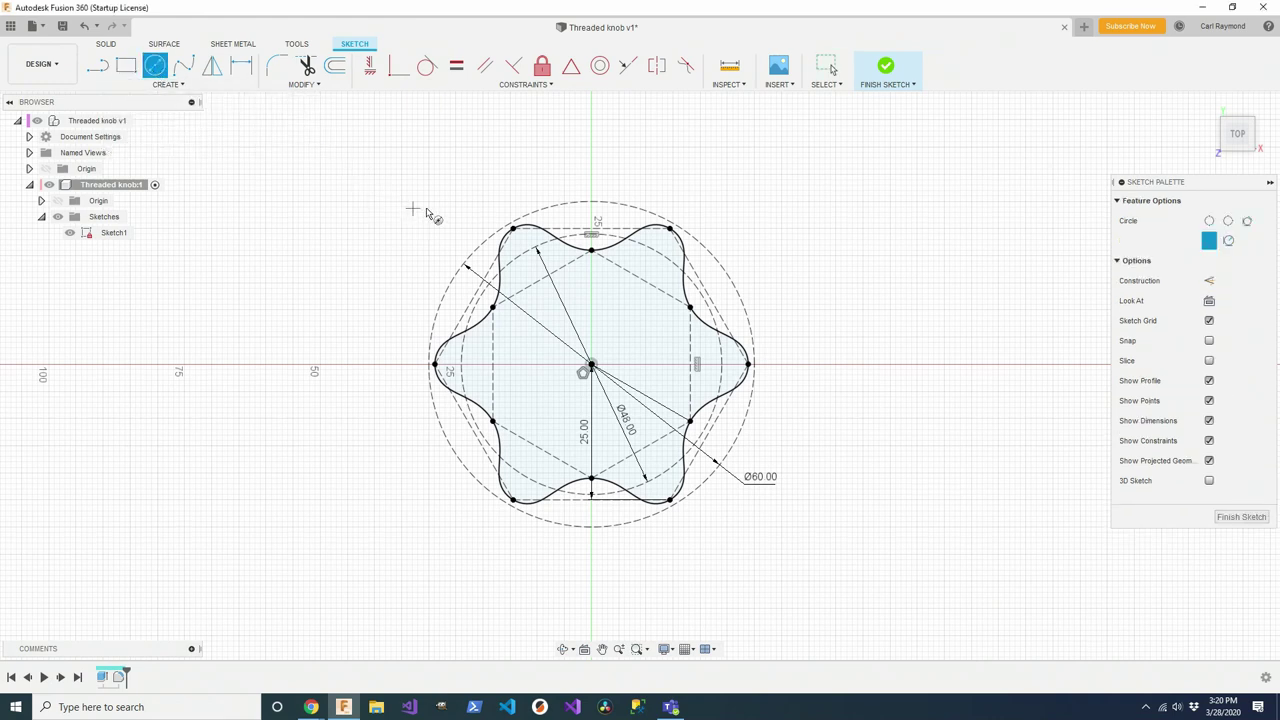
click(591, 365)
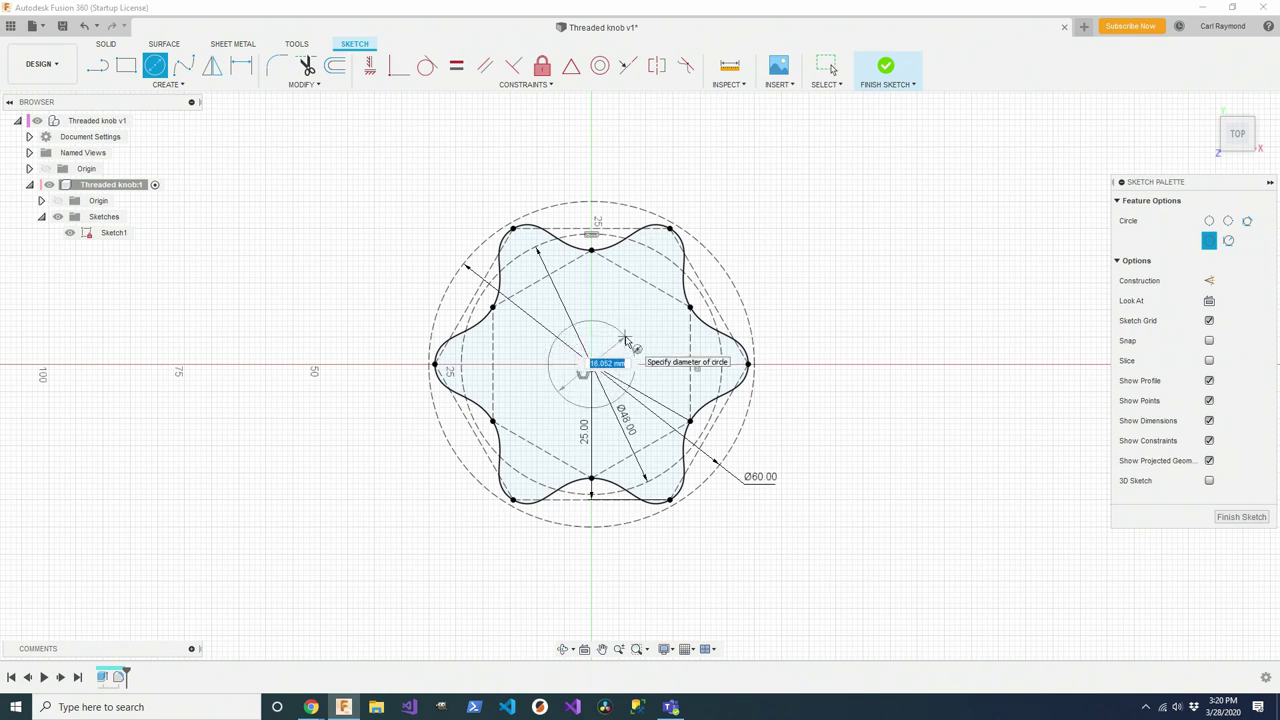
text(25m)
key(Return)
key(Escape)
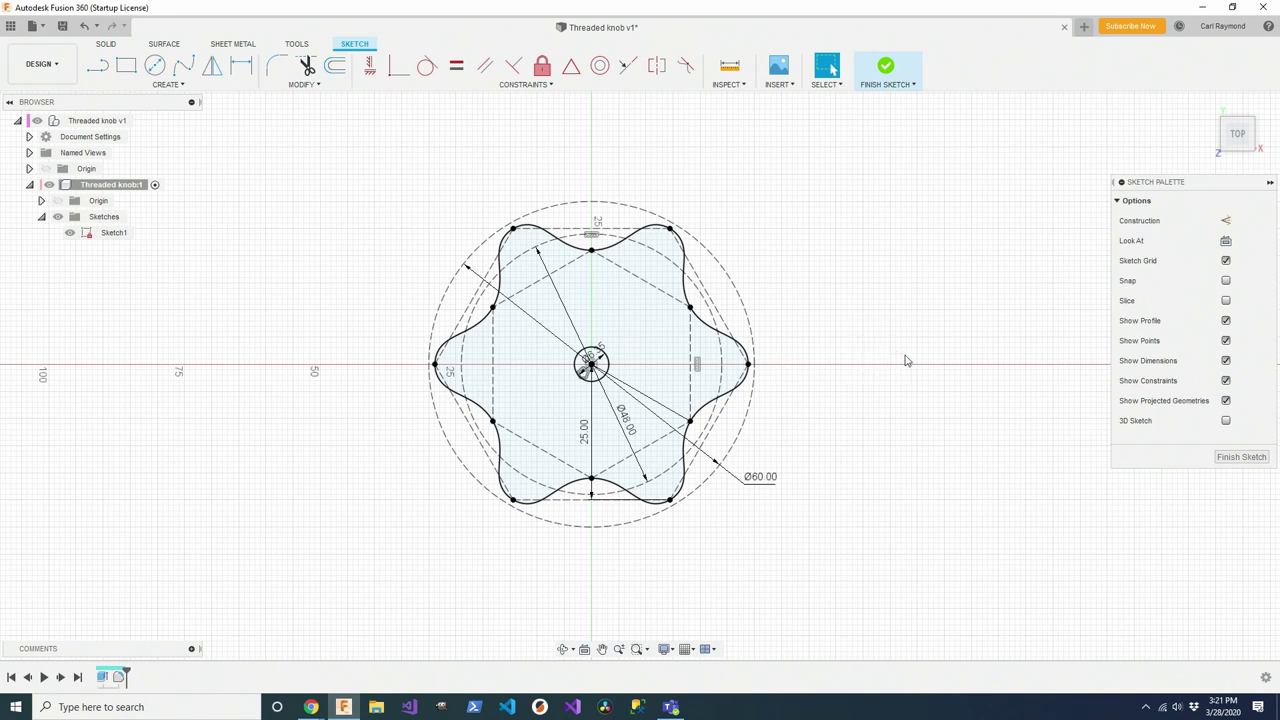
- Add a circumscribed hexagon centred on the origin with an inscribed radius of ((7/16) * 1in)/2+0.1mm
click(165, 85)
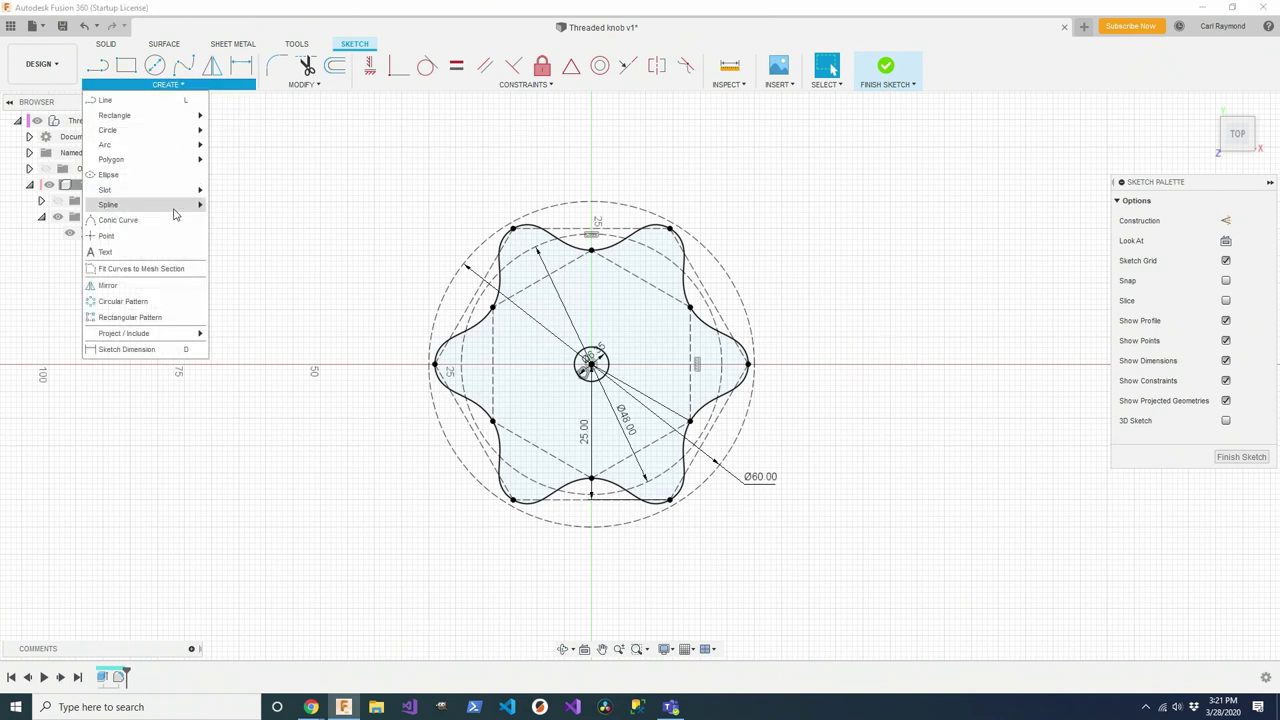
mouse_move(183, 160)
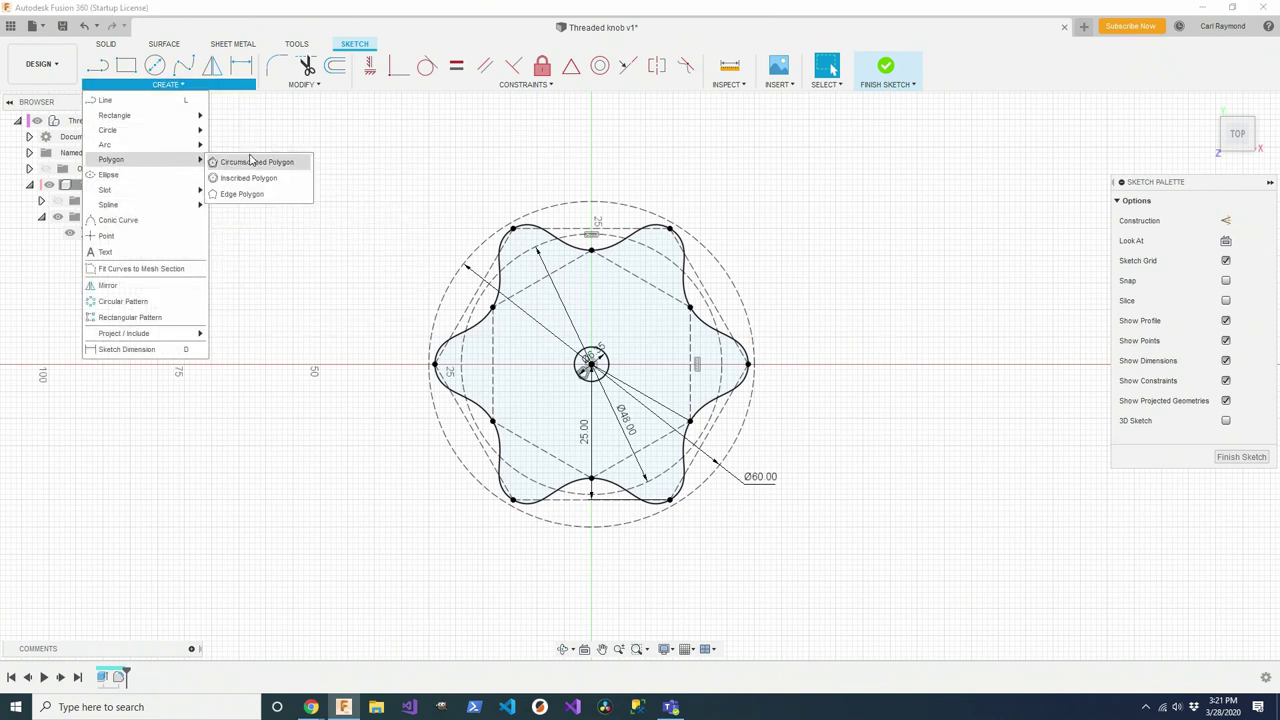
click(257, 163)
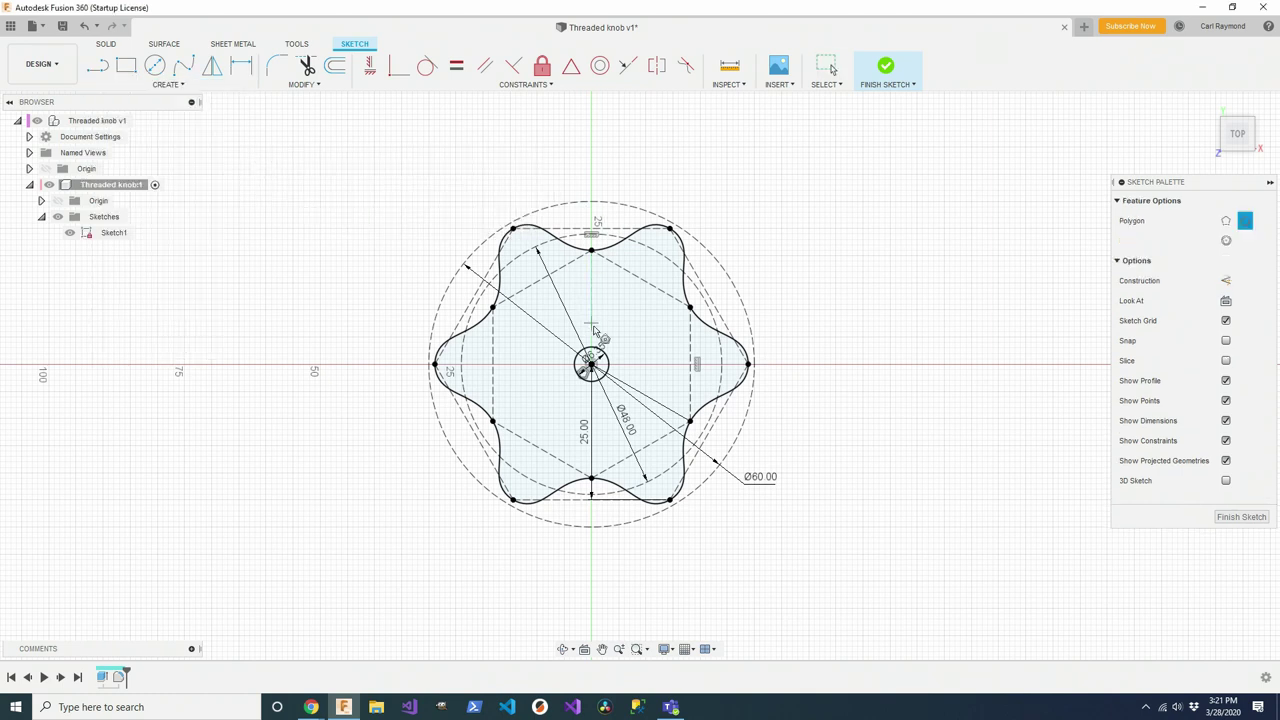
click(591, 363)
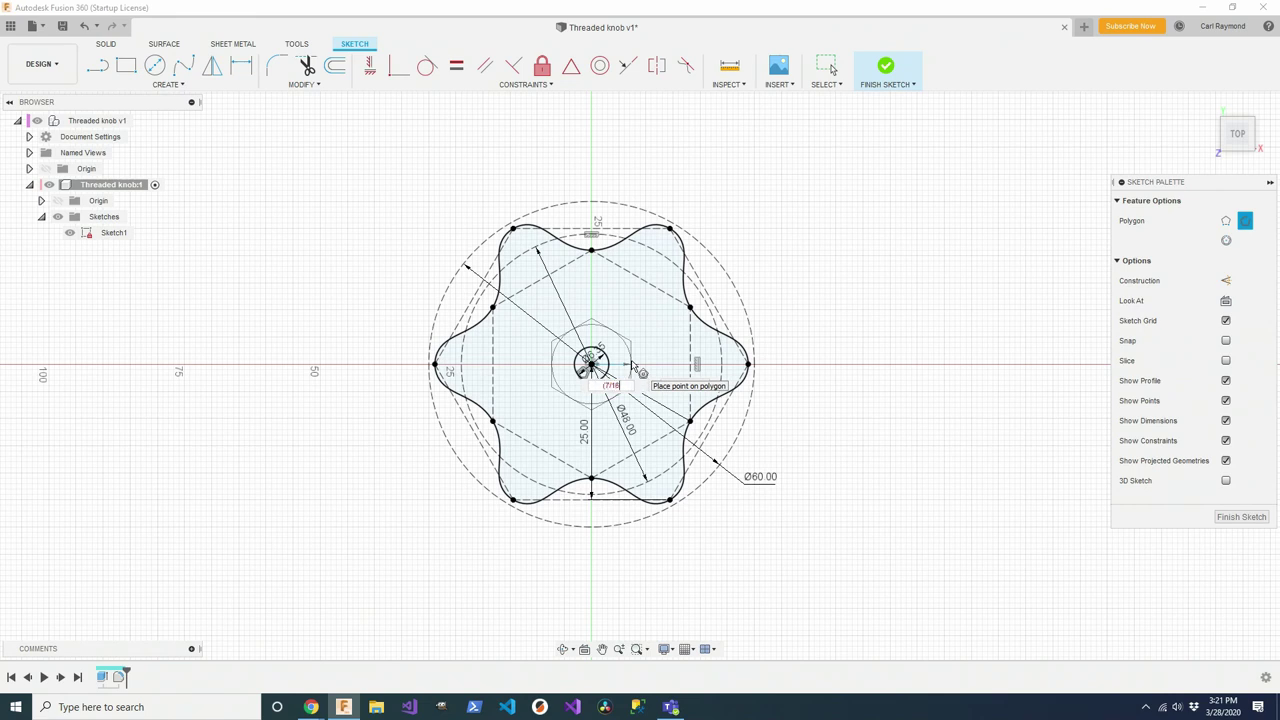
text())
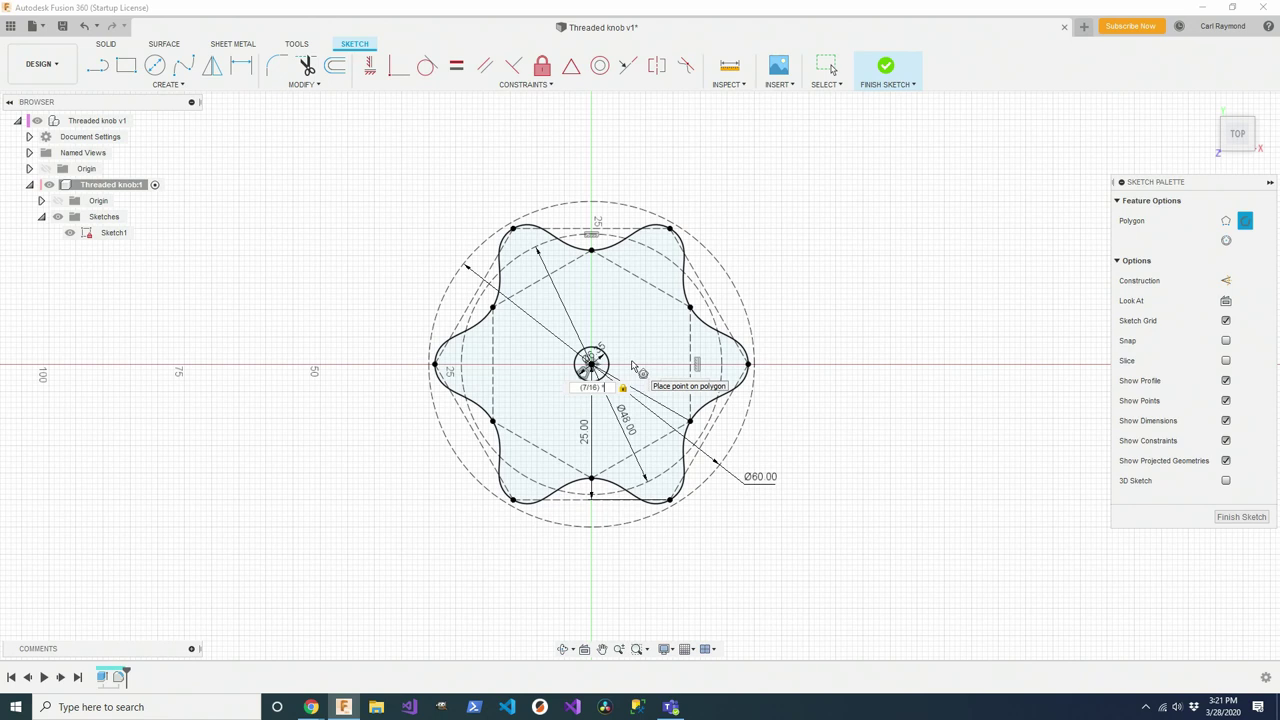
text(in)
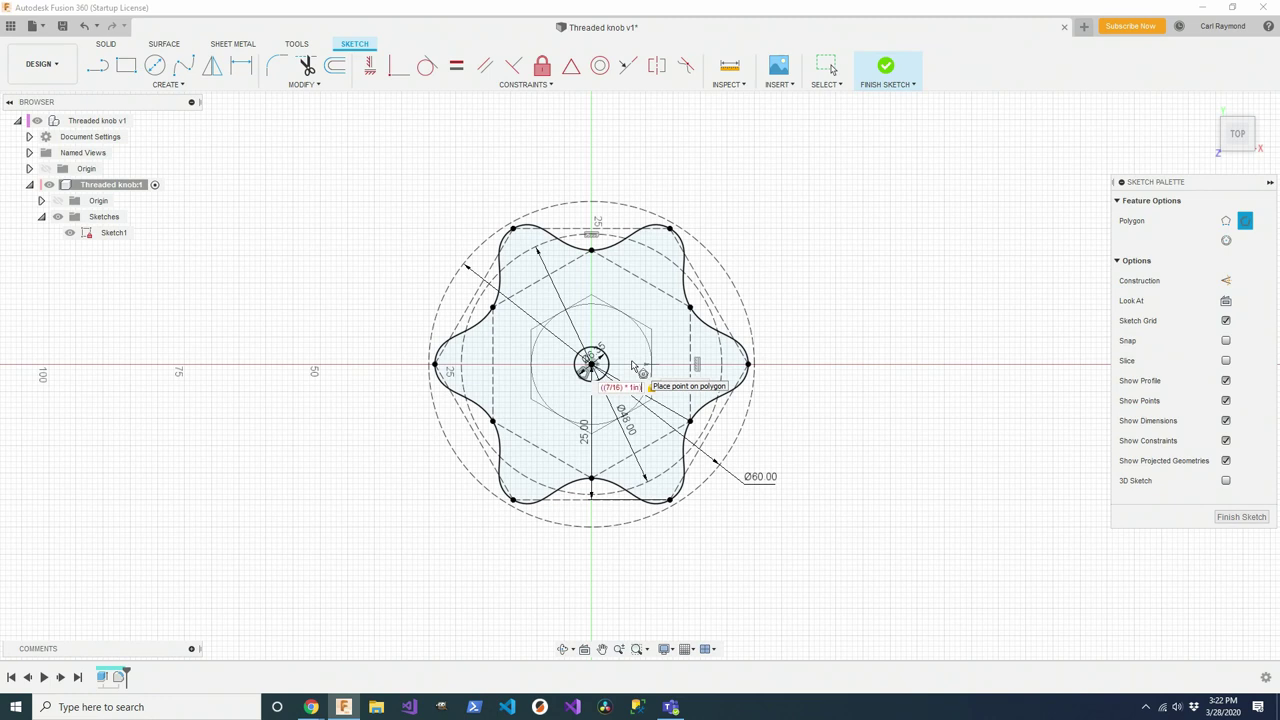
text(/2)
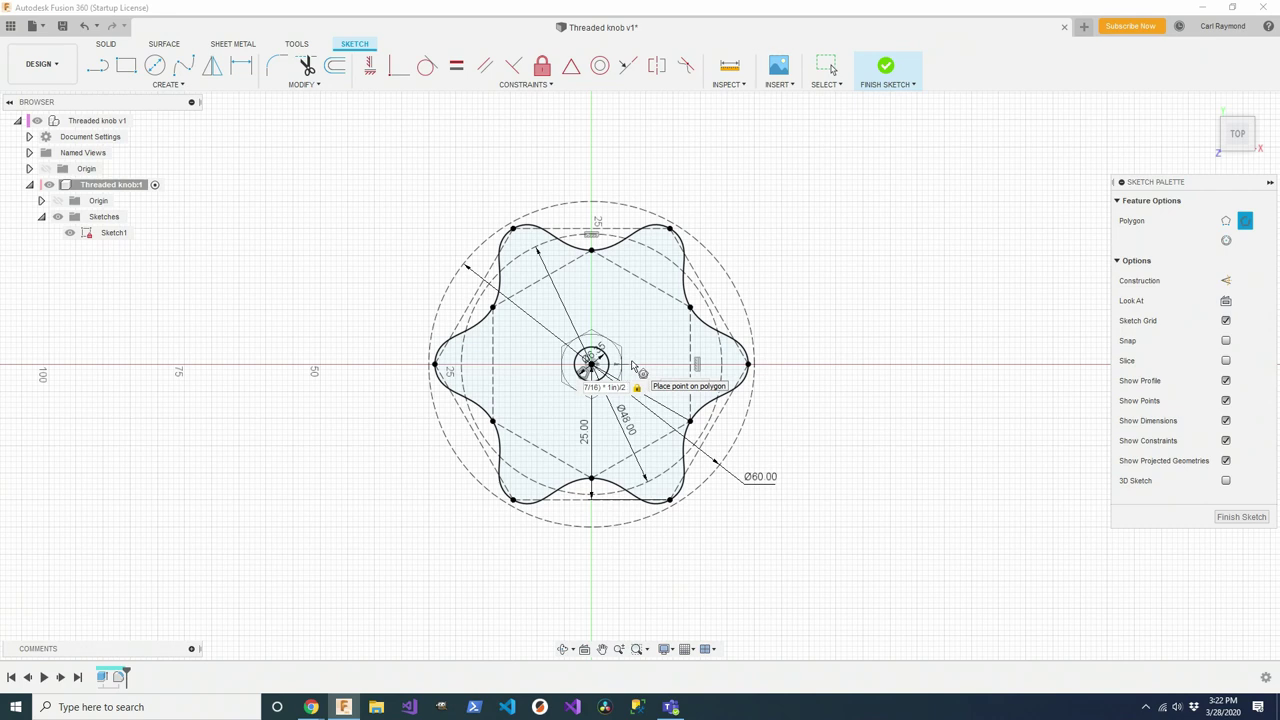
text(+0.1mm)
key(Return)
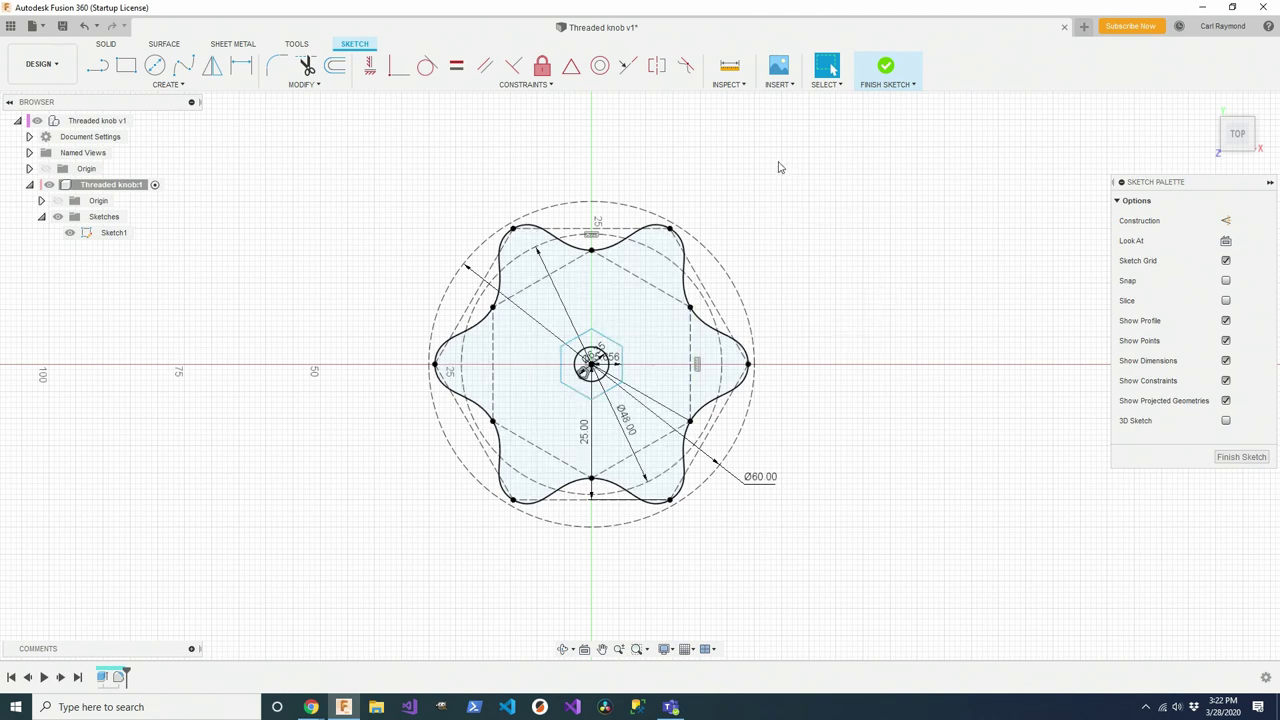
- Constrain one side of the central hexagon to be vertical and finish the sketch
click(370, 74)
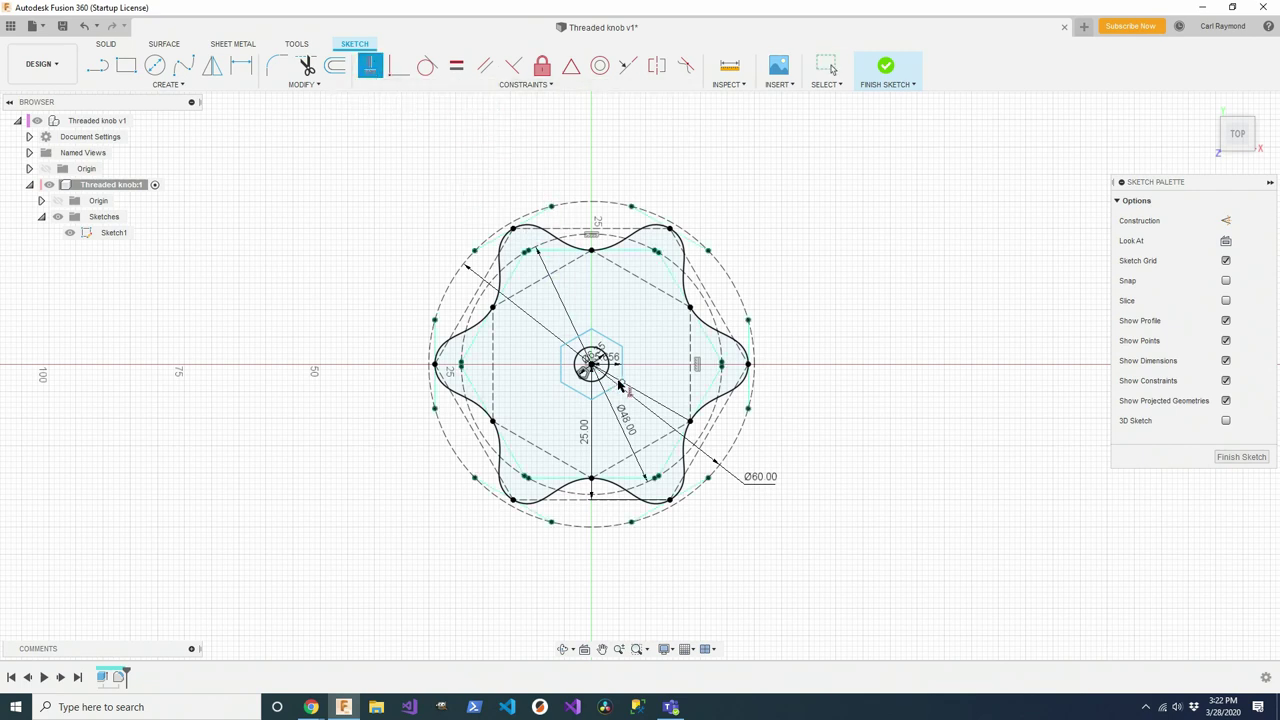
click(562, 356)
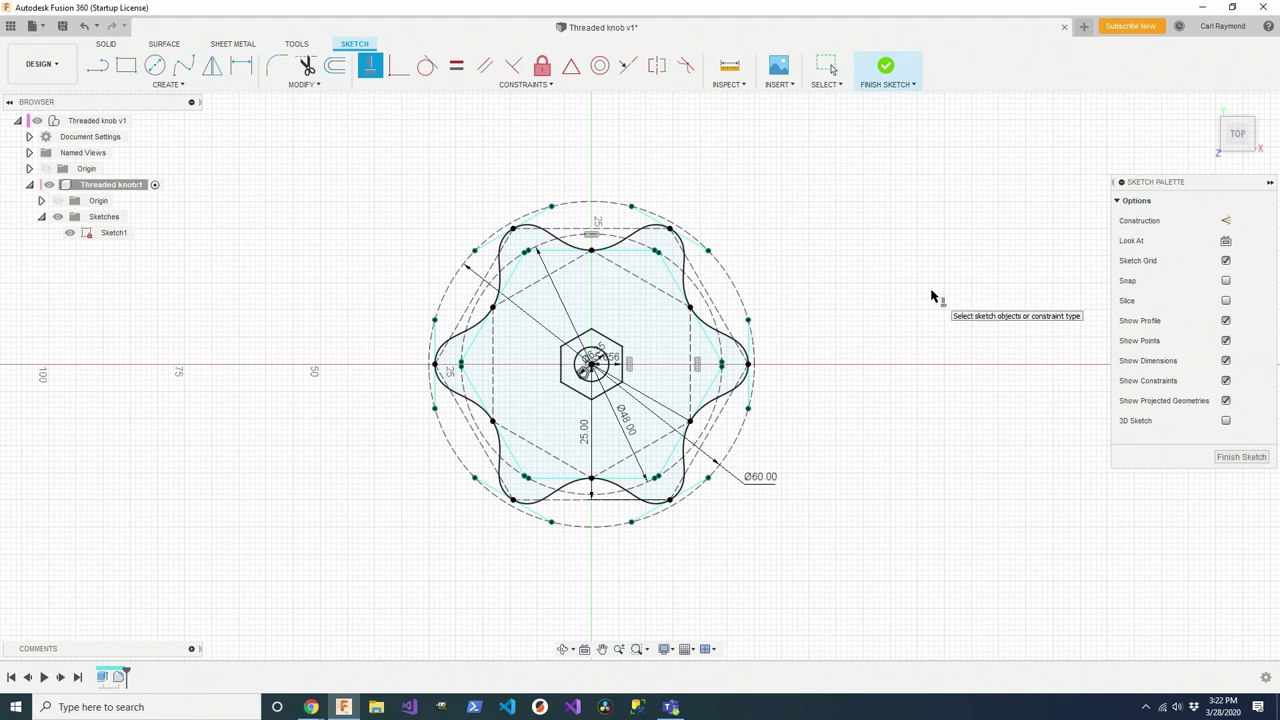
key(Escape)
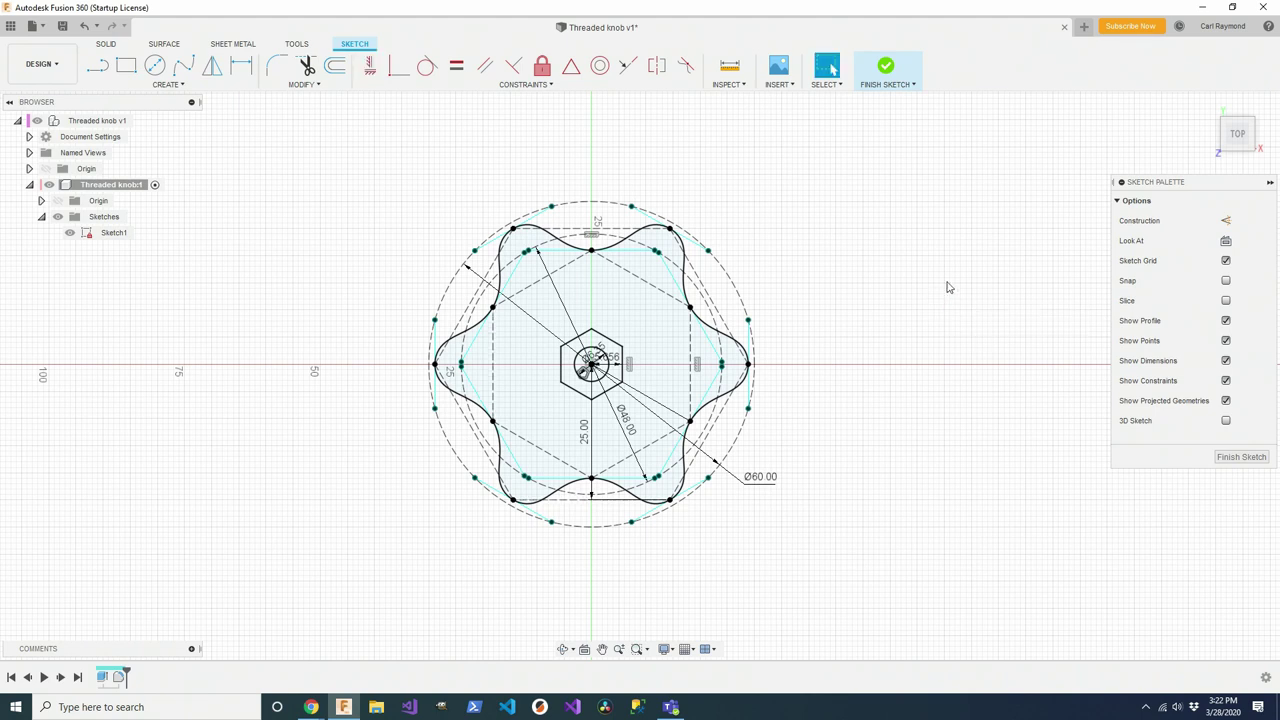
click(885, 70)
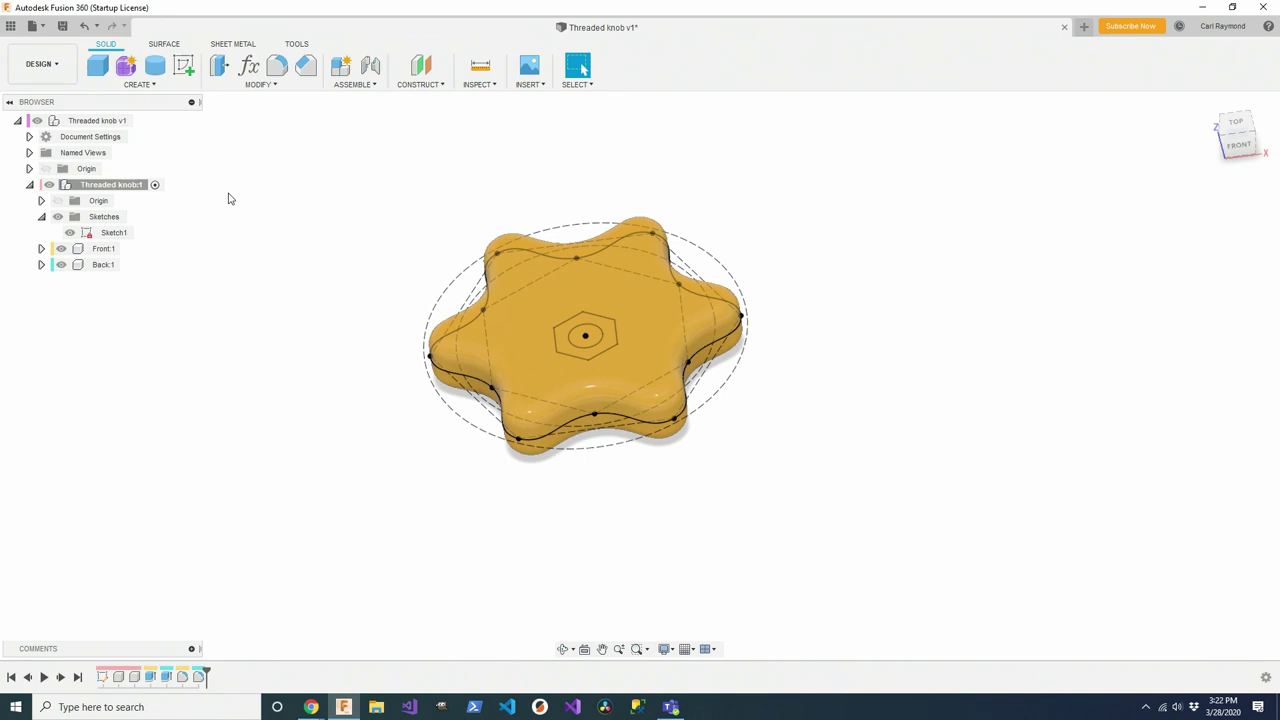
- Extrude the hexagon and its inner circle profile symmetrically about the sketch plane with a whole-length distance of 5 mm
click(139, 84)
click(138, 168)
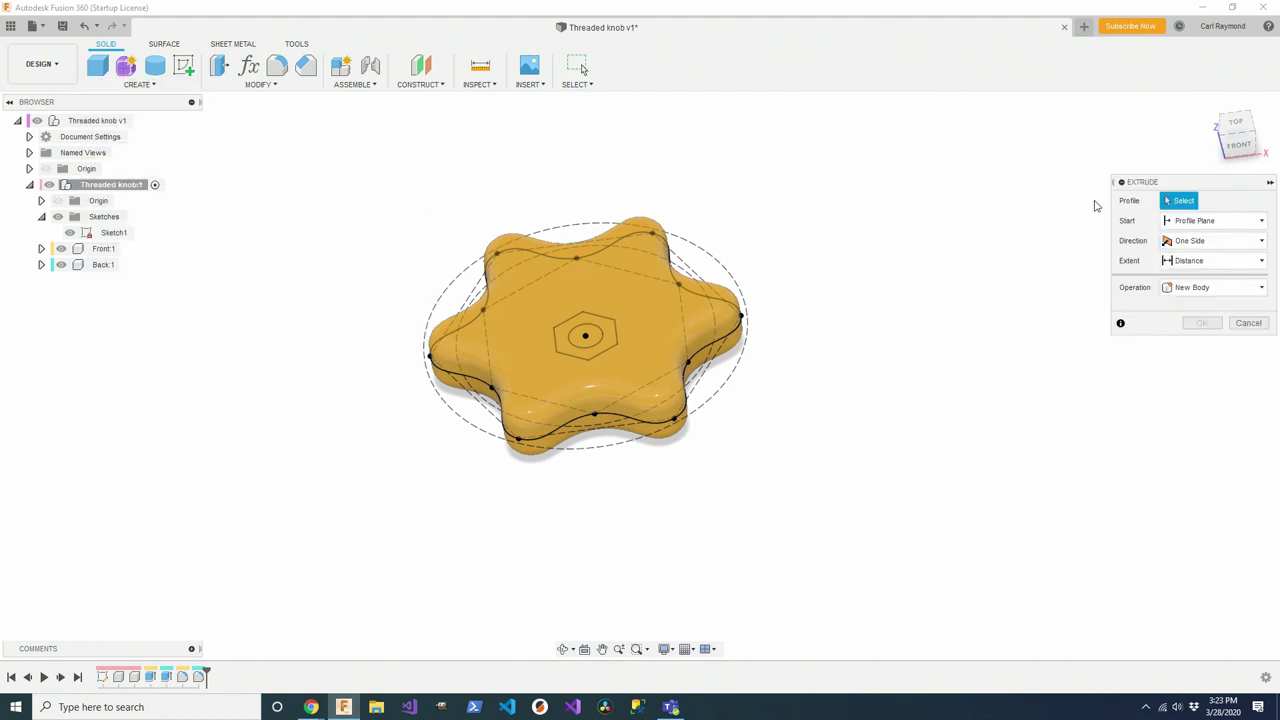
click(572, 337)
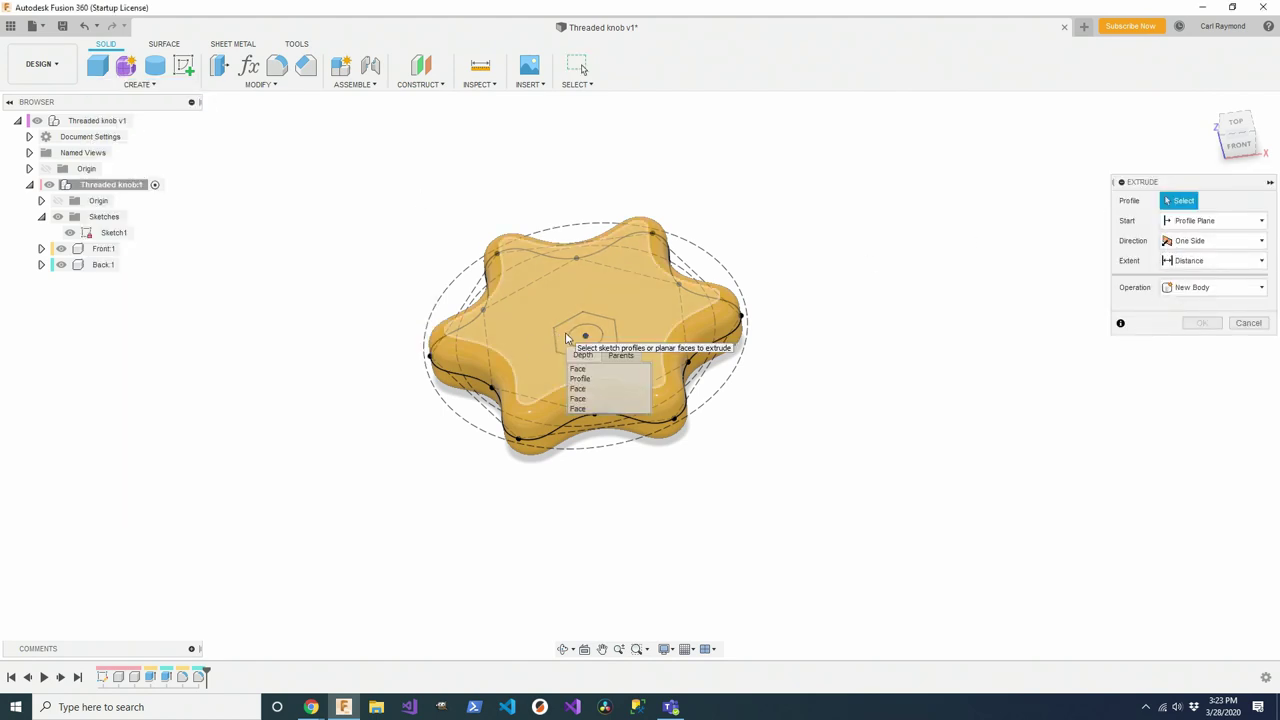
click(579, 380)
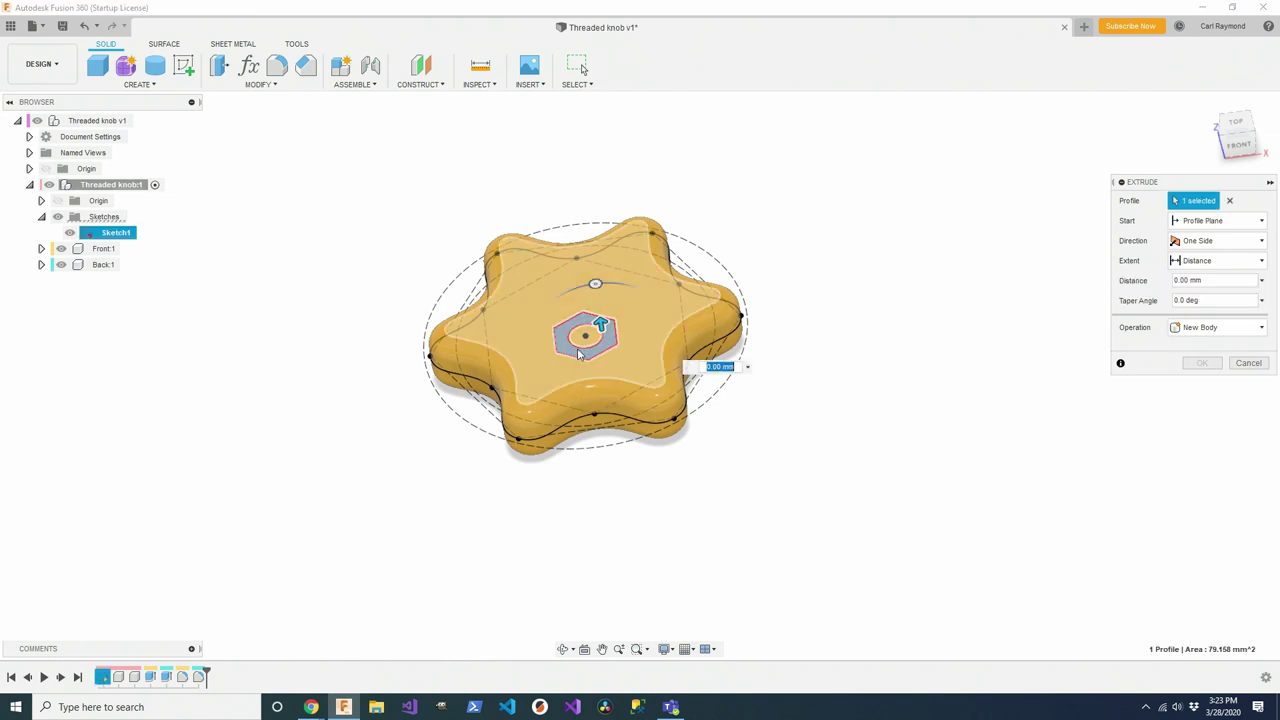
click(582, 341)
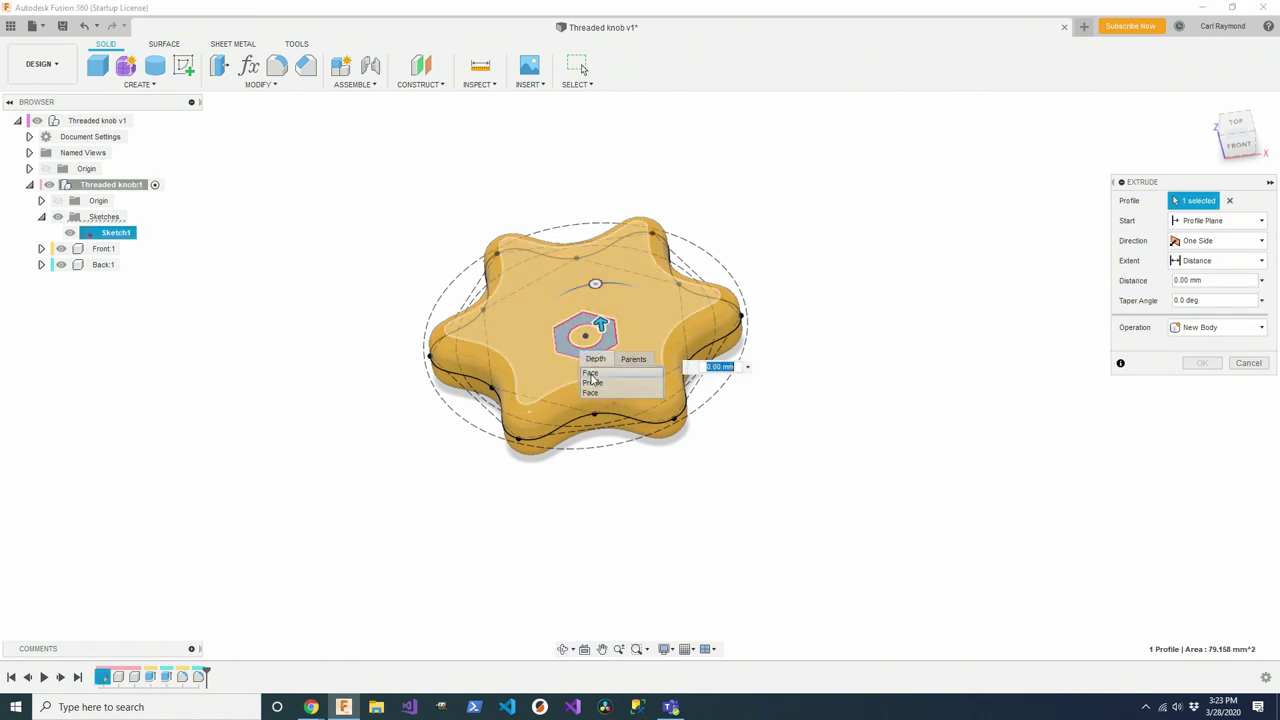
click(600, 382)
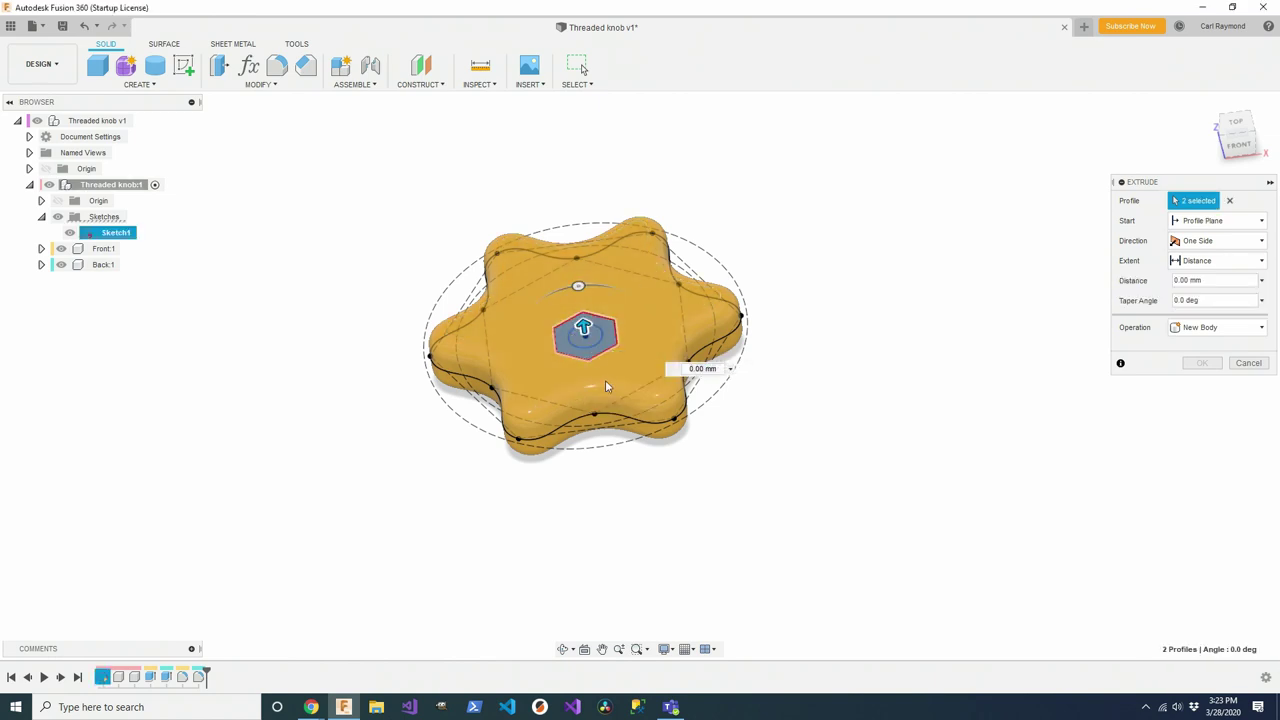
click(1196, 246)
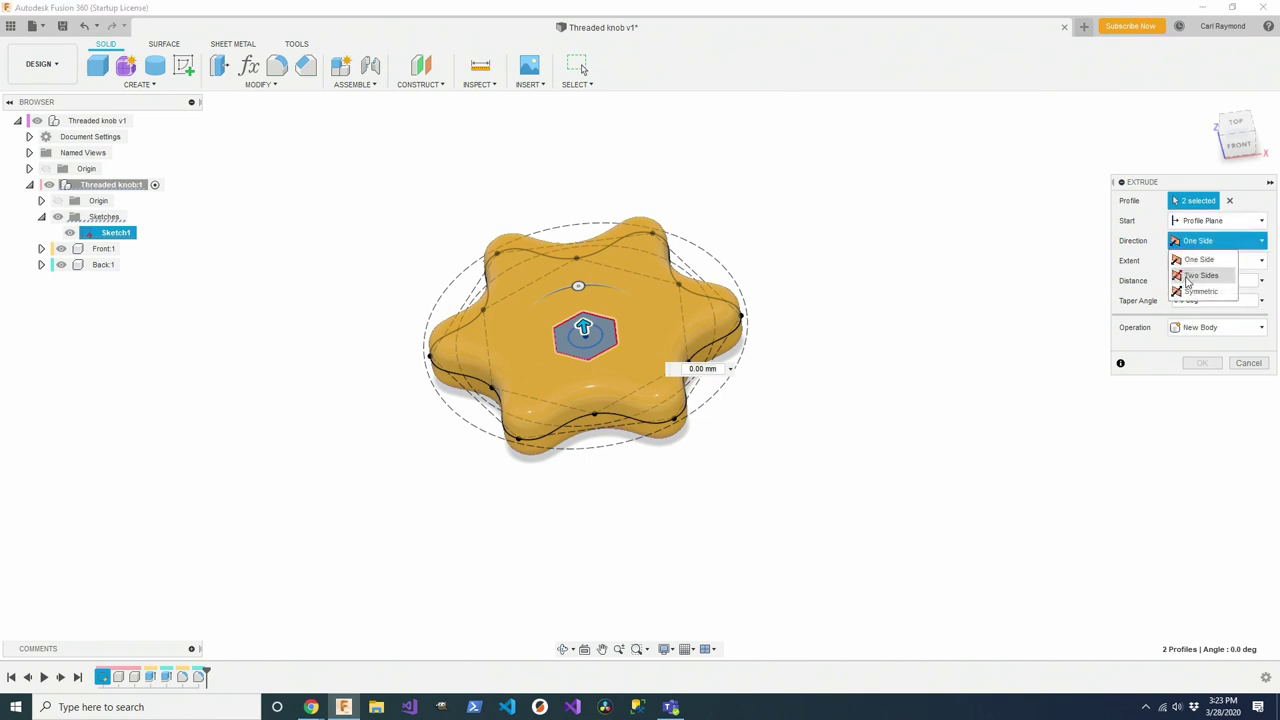
click(1186, 294)
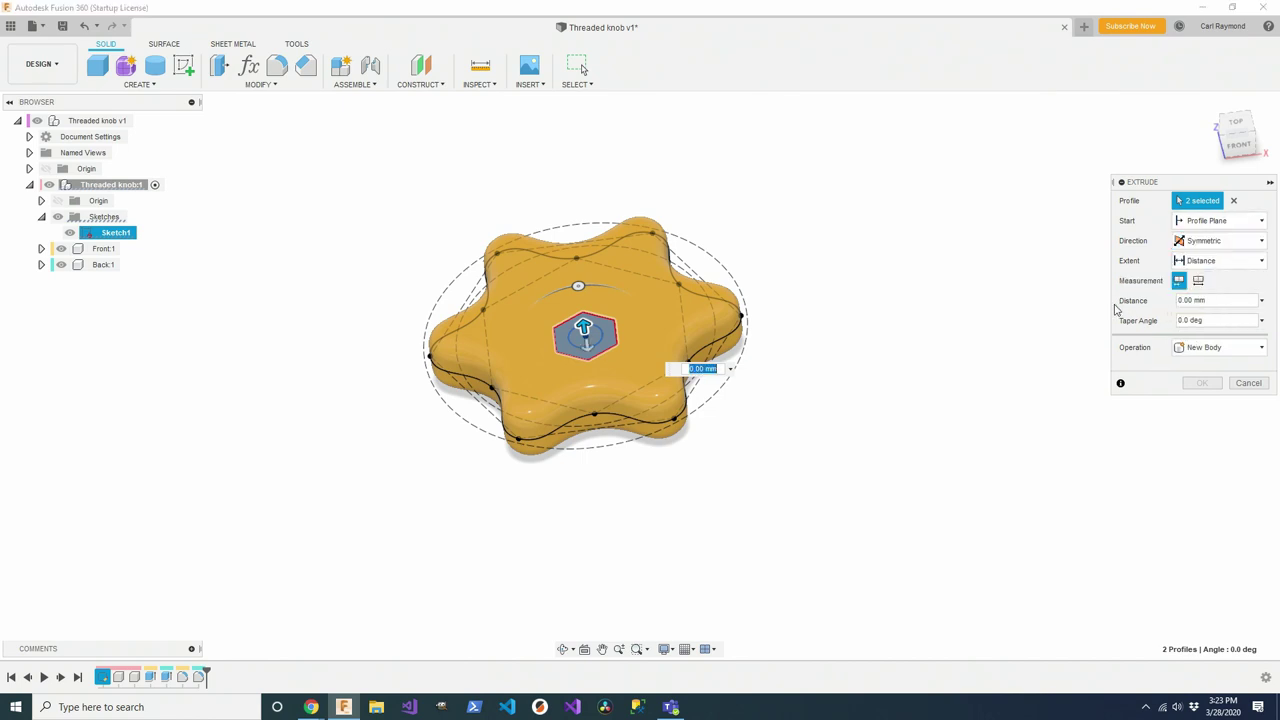
click(1198, 281)
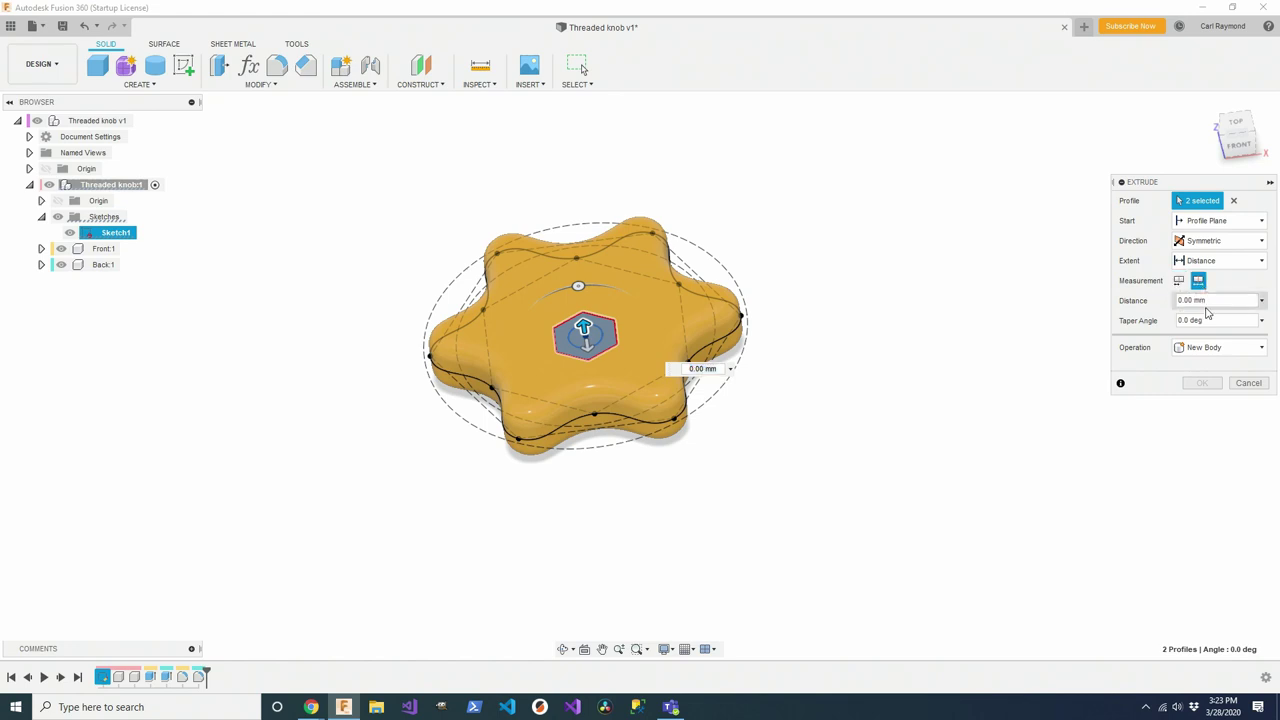
click(1192, 300)
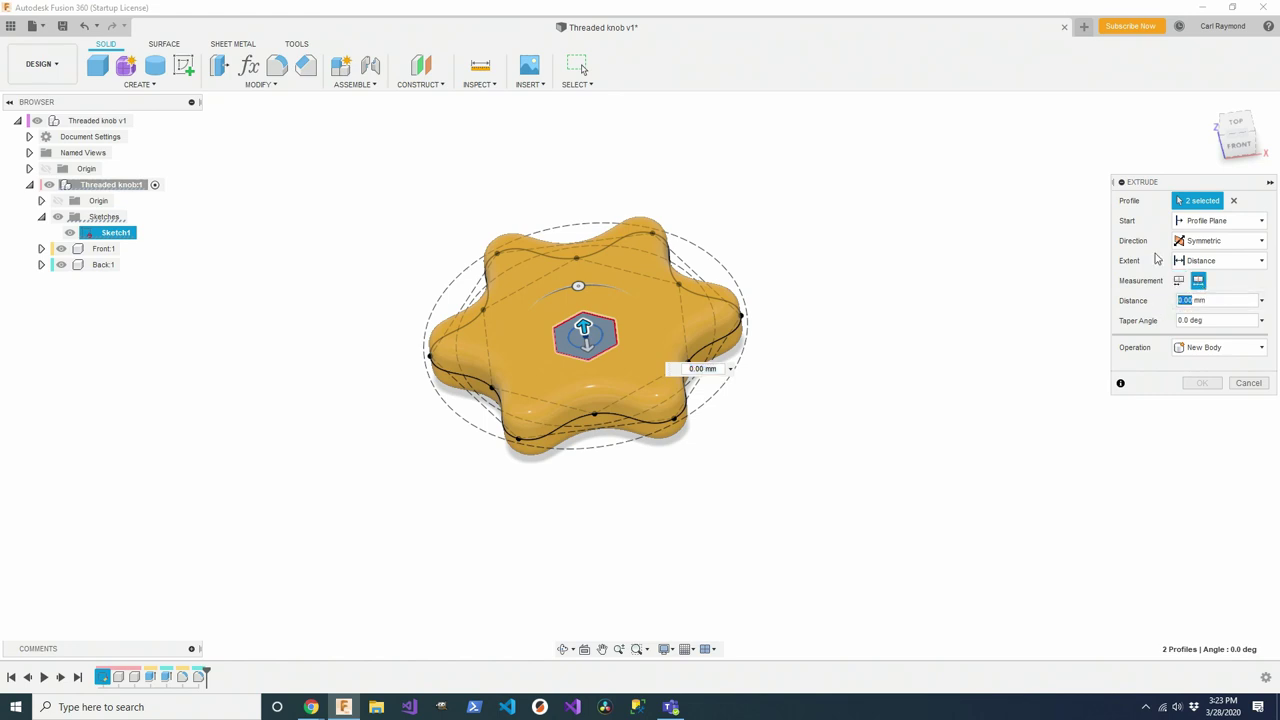
text(5.5)
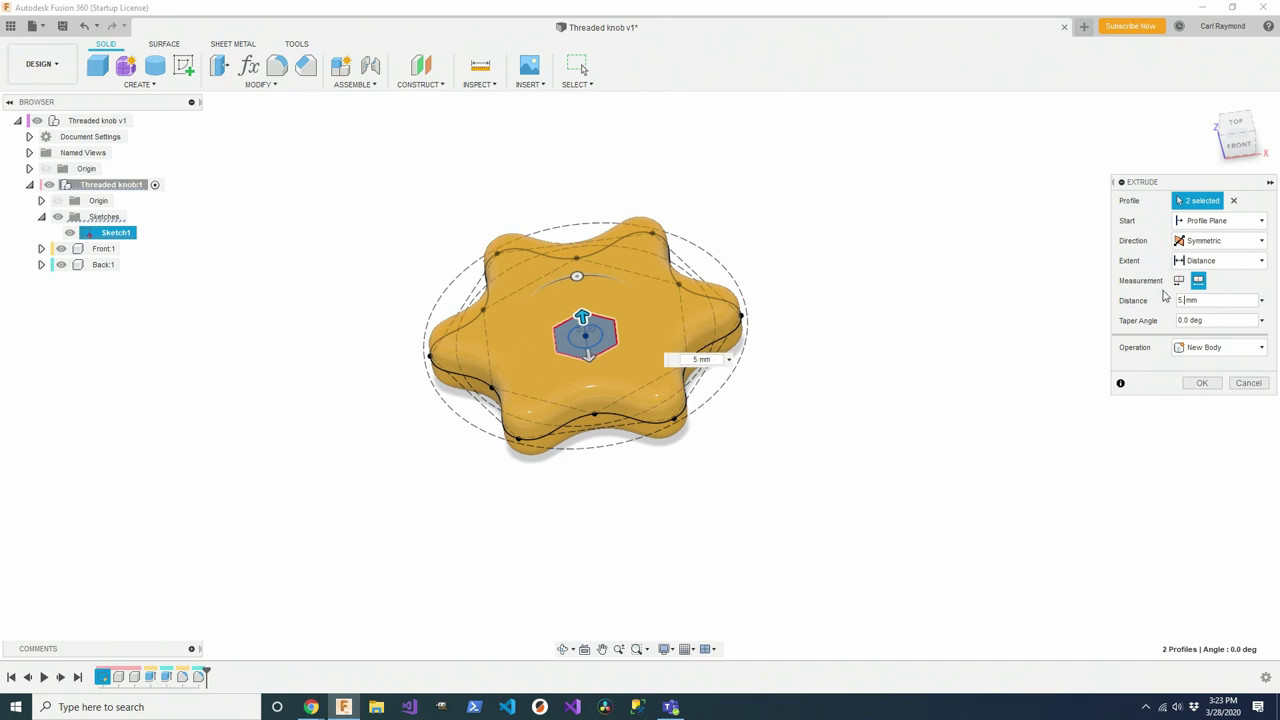
- Make the hexagon extrusion a cut through both the Front and Back bodies and apply it
click(1205, 349)
click(1195, 382)
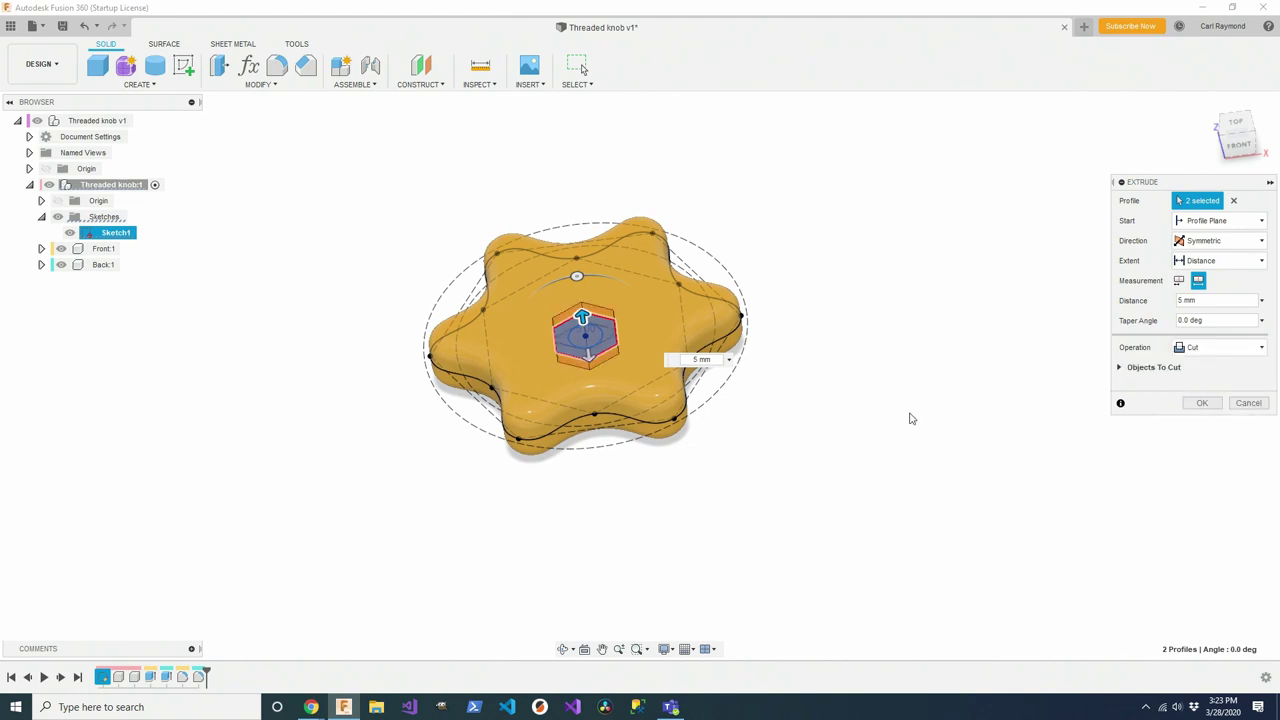
click(1121, 368)
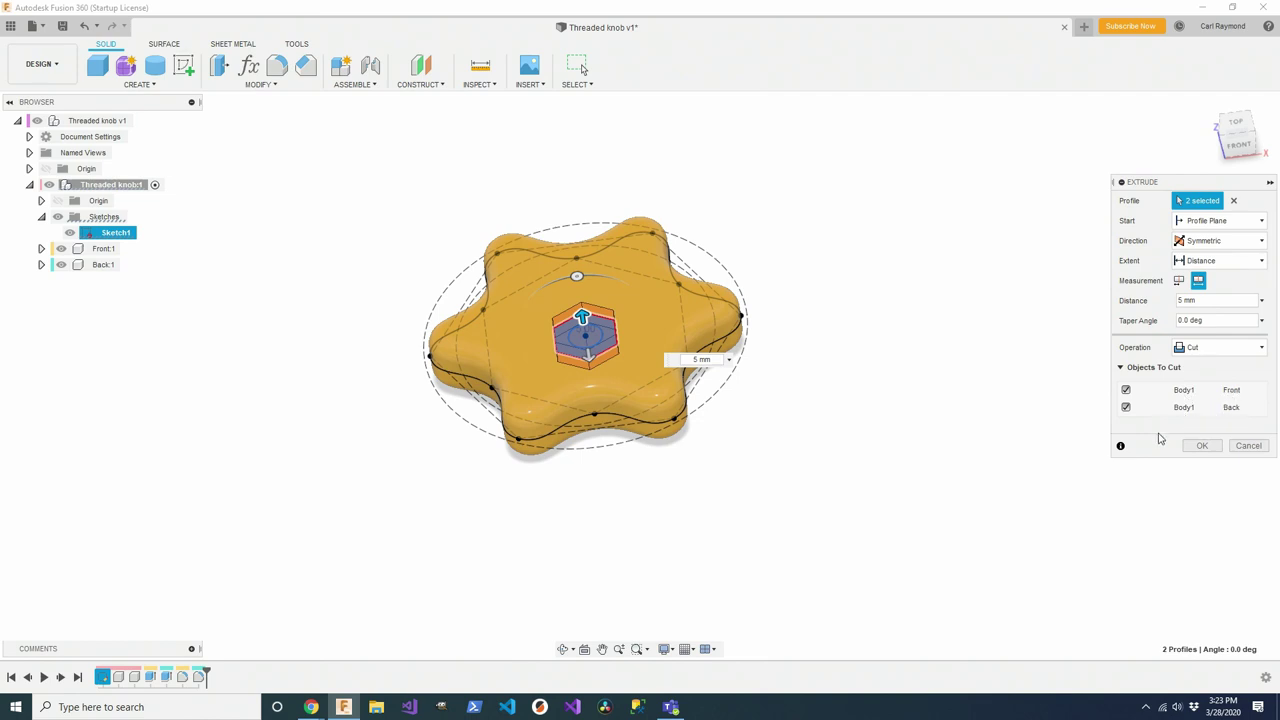
click(1202, 446)
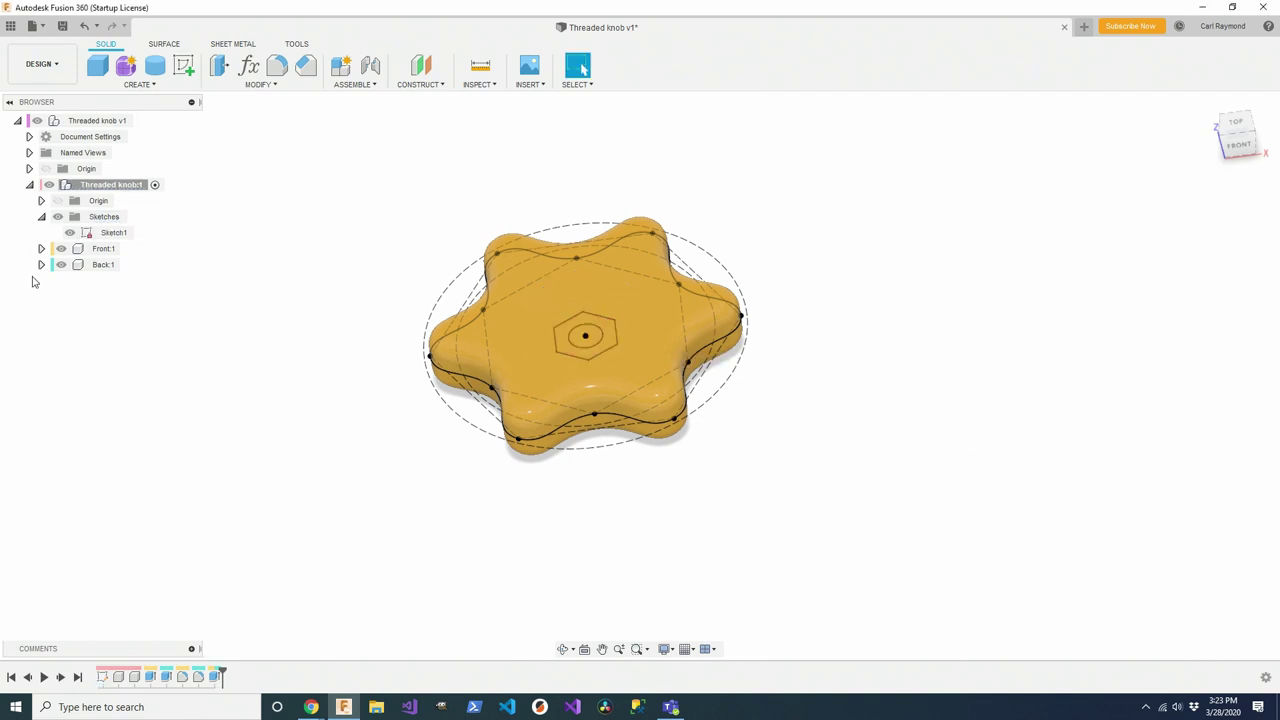
- Hide Sketch1 and hide the Front and Back components in turn to inspect the hexagonal pocket in each
click(69, 232)
click(60, 248)
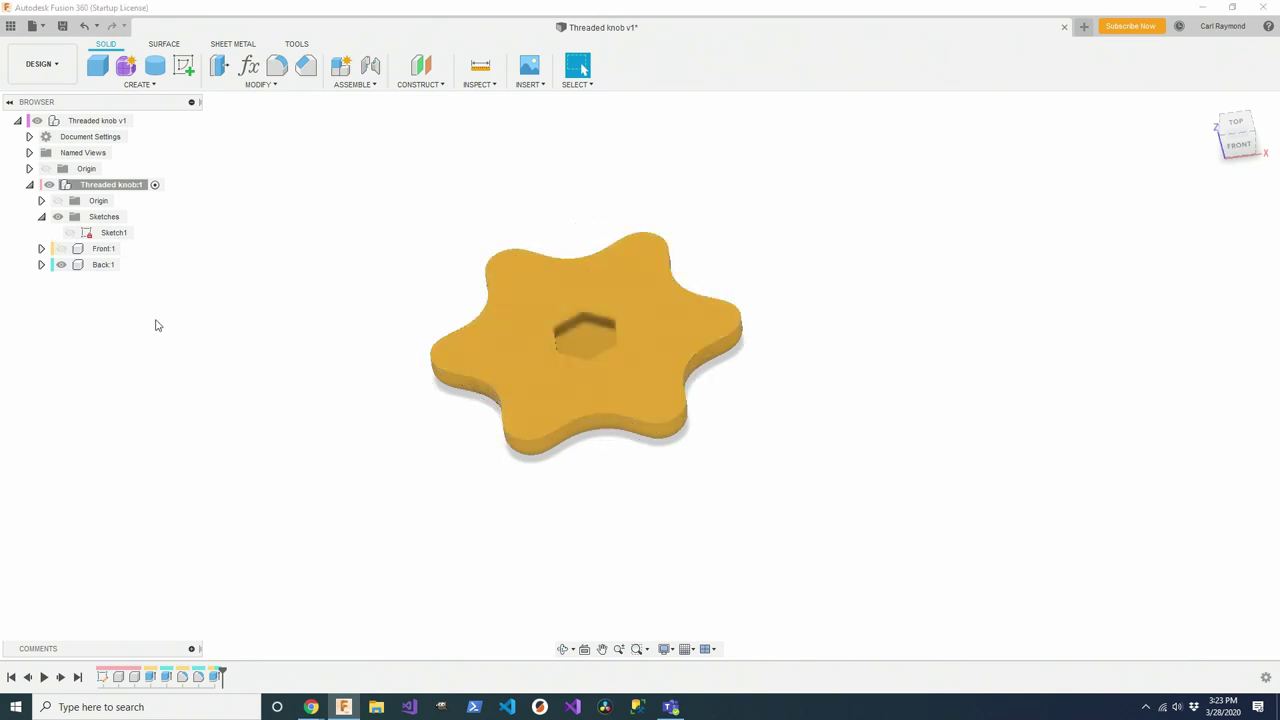
click(61, 248)
click(61, 264)
mouse_move(243, 374)
shift+middle_down()
mouse_move(259, 245)
mouse_move(256, 372)
shift+middle_up()
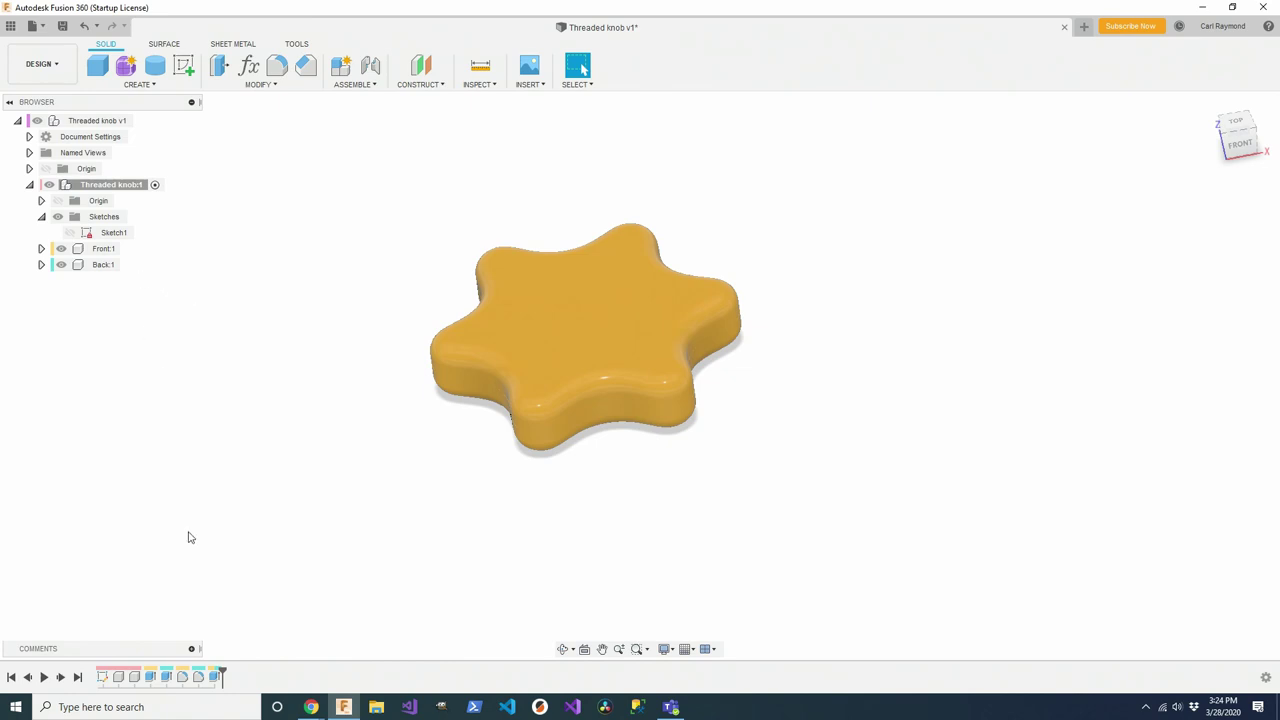
- Show Sketch1 and extrude its small central circle profile upward about 29 mm
click(143, 86)
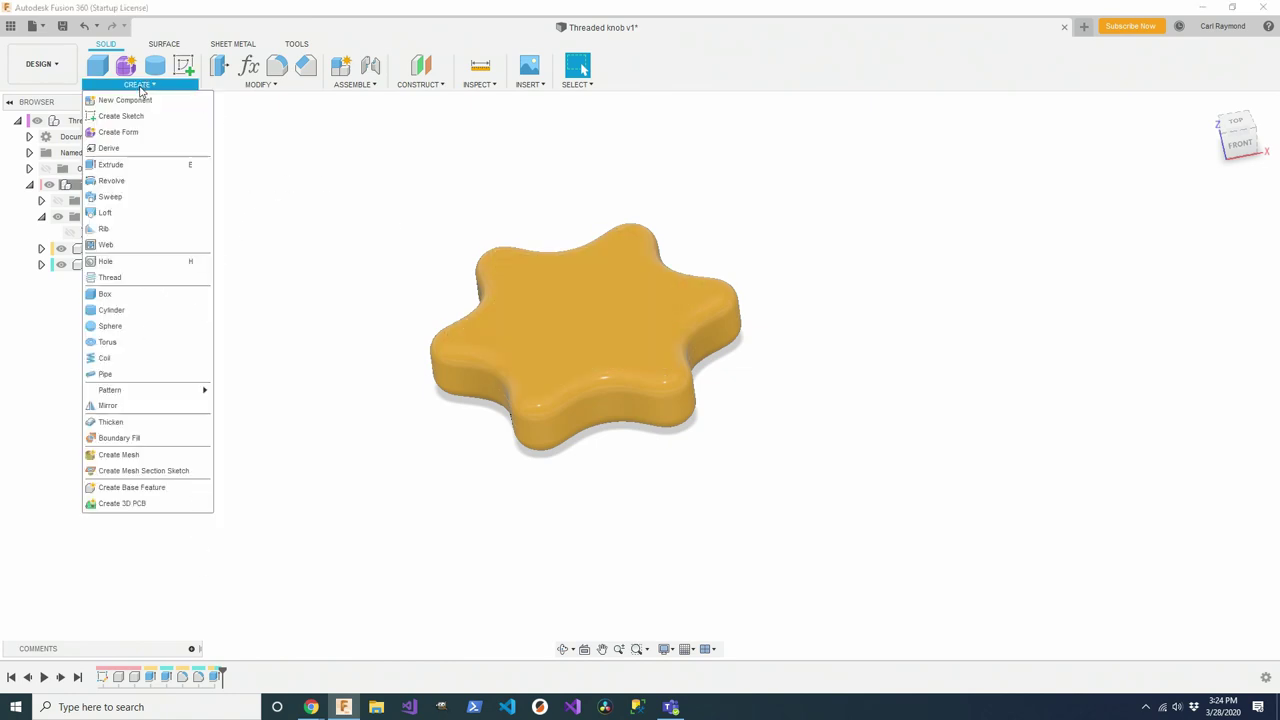
click(112, 163)
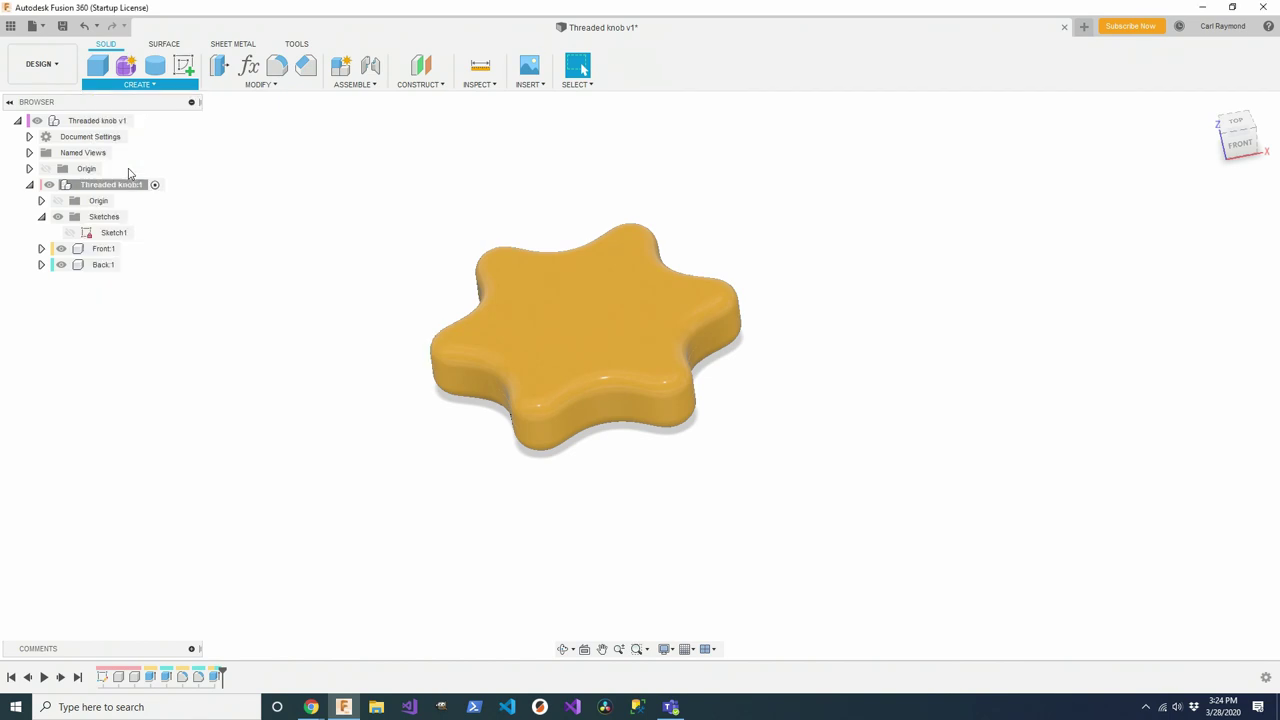
click(70, 232)
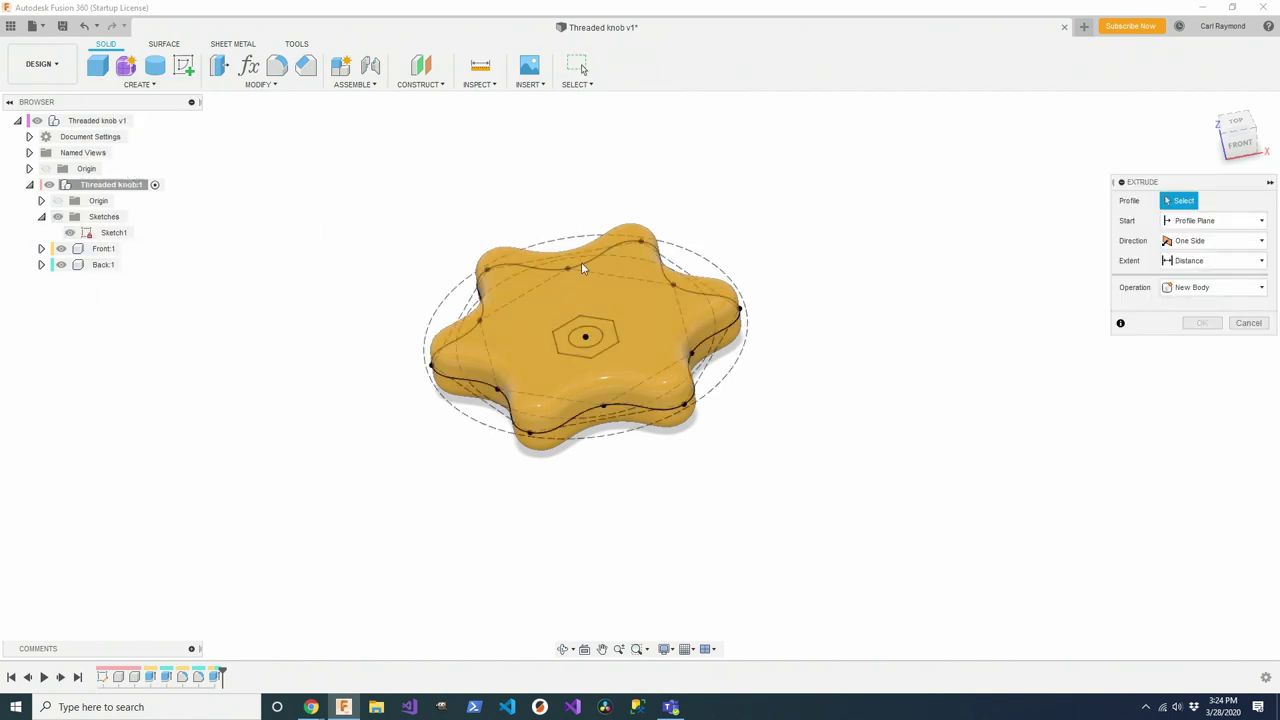
click(590, 337)
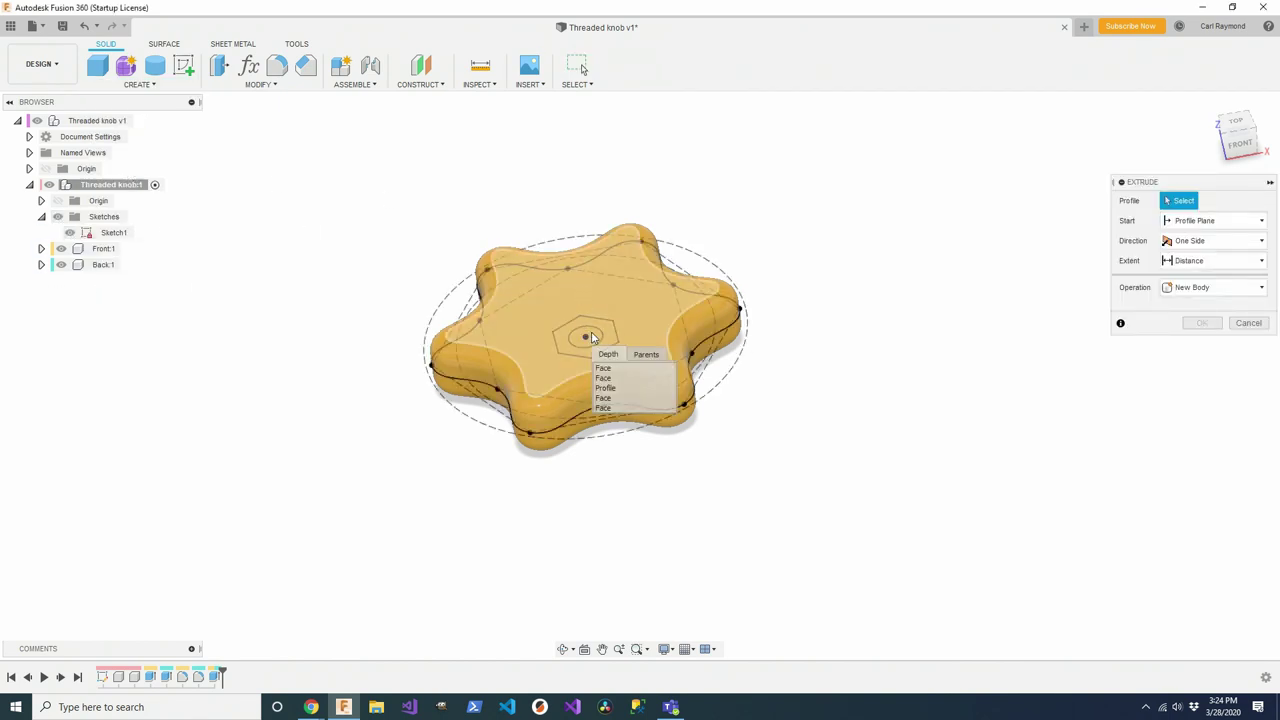
click(603, 390)
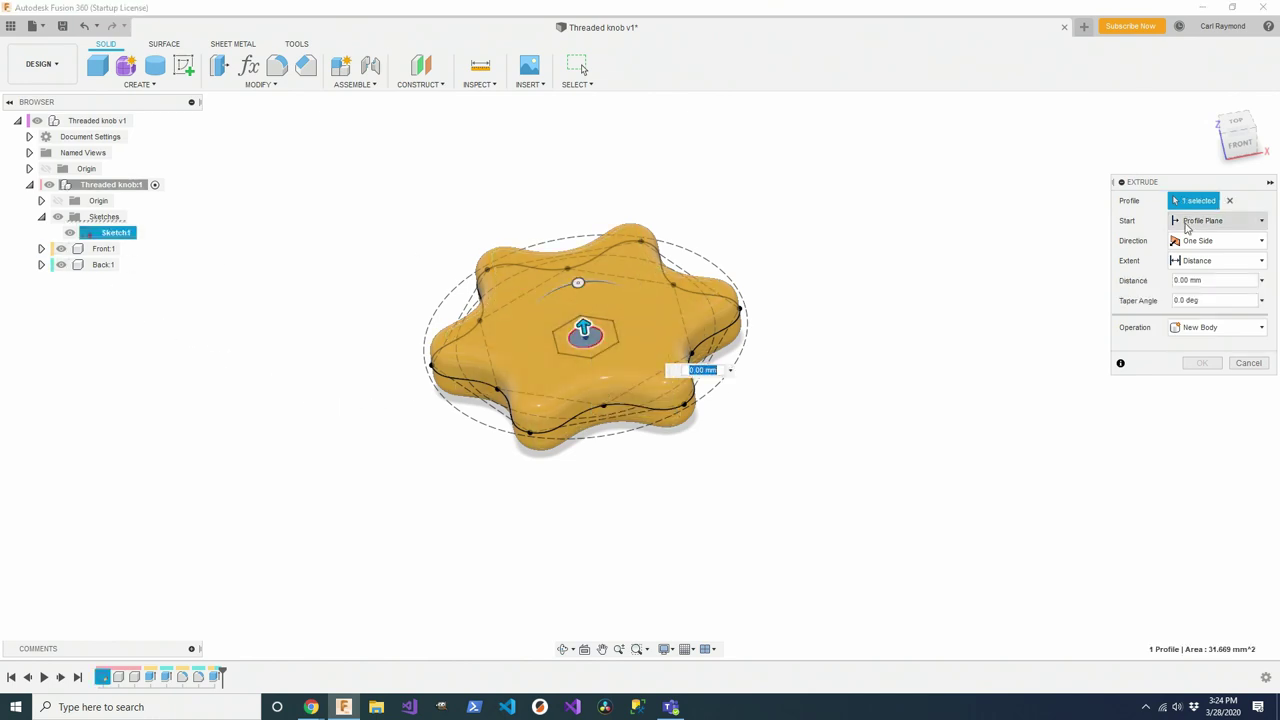
drag(587, 322, 569, 201)
- Make the circle extrusion a cut with extent All through the Front body, apply it and hide Sketch1
click(1215, 329)
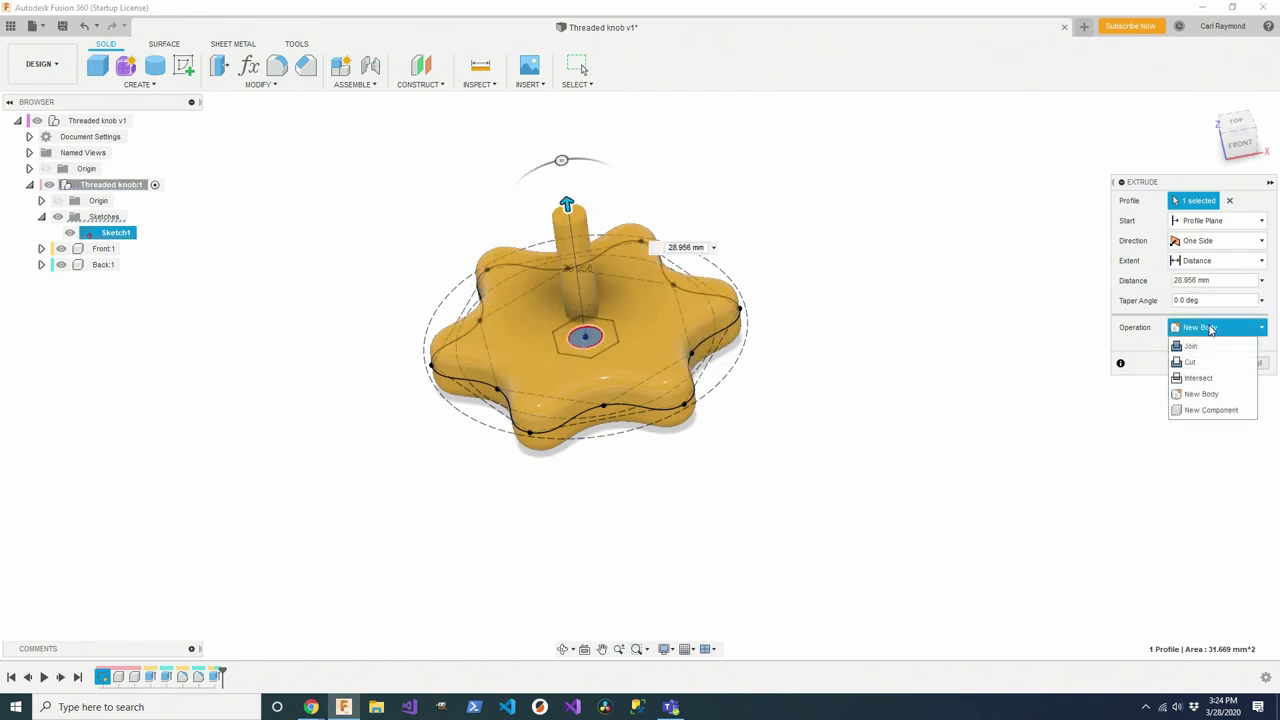
click(1182, 362)
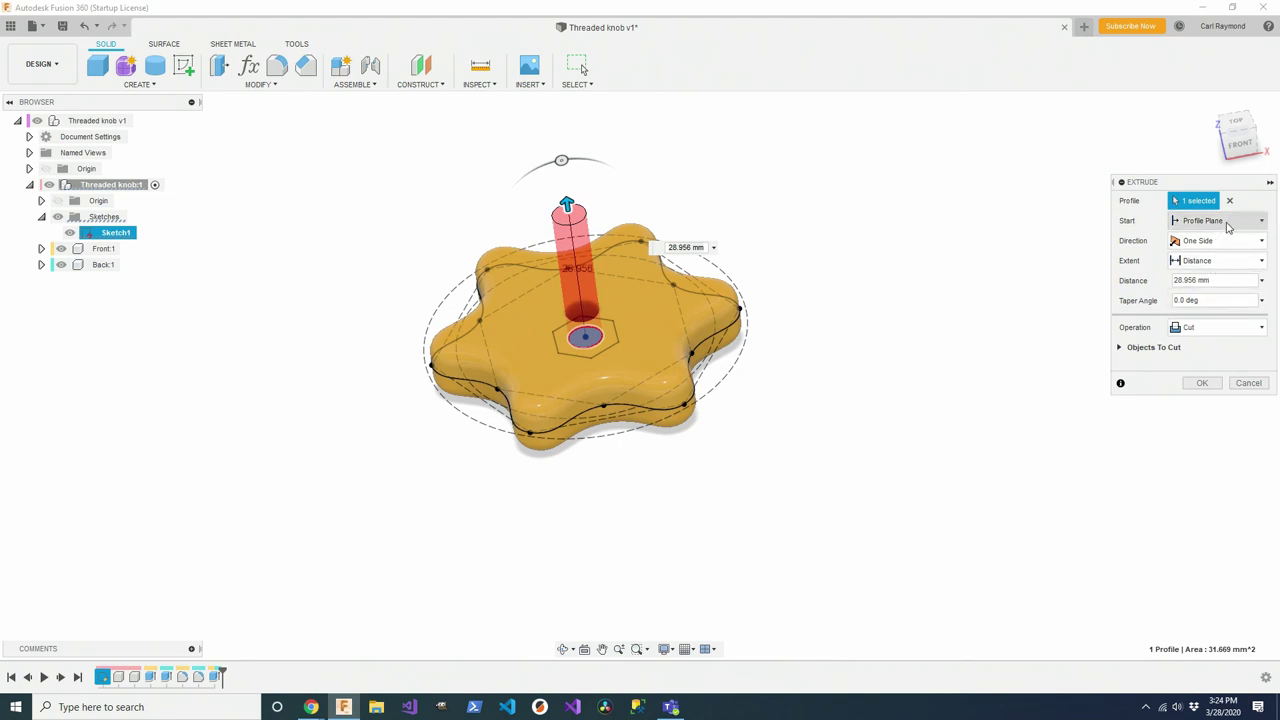
click(1224, 262)
click(1190, 312)
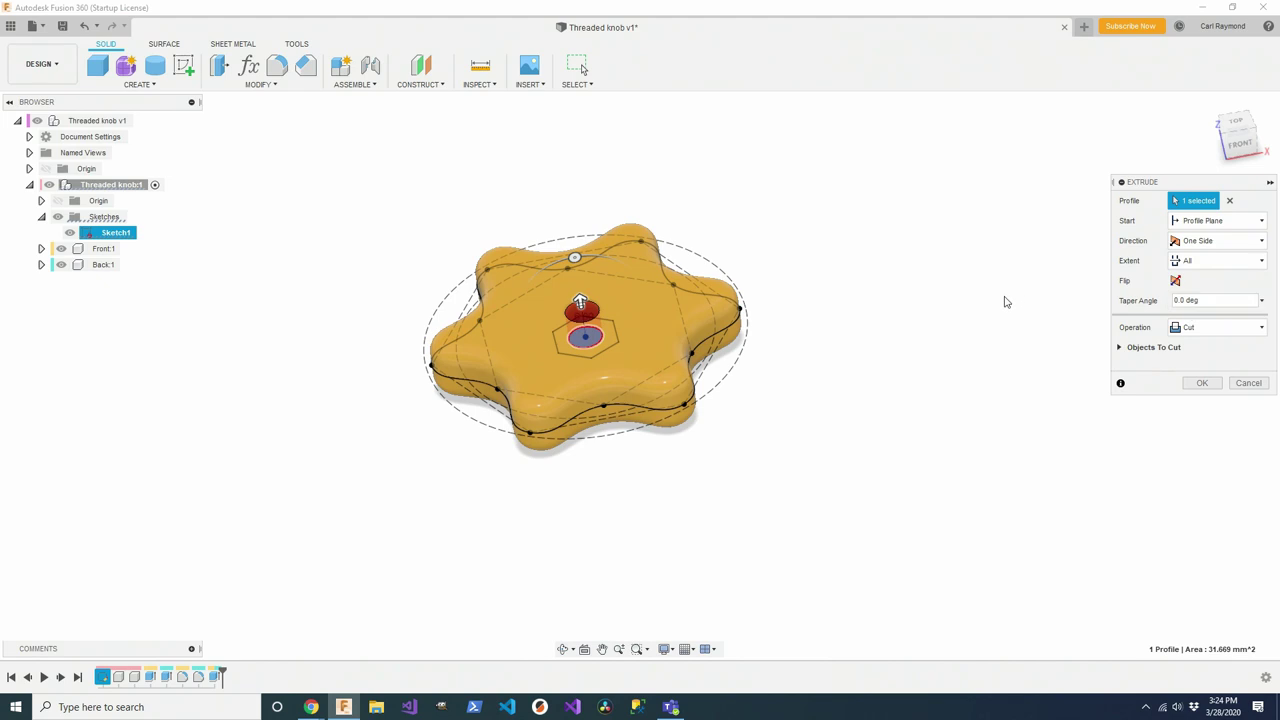
click(1120, 348)
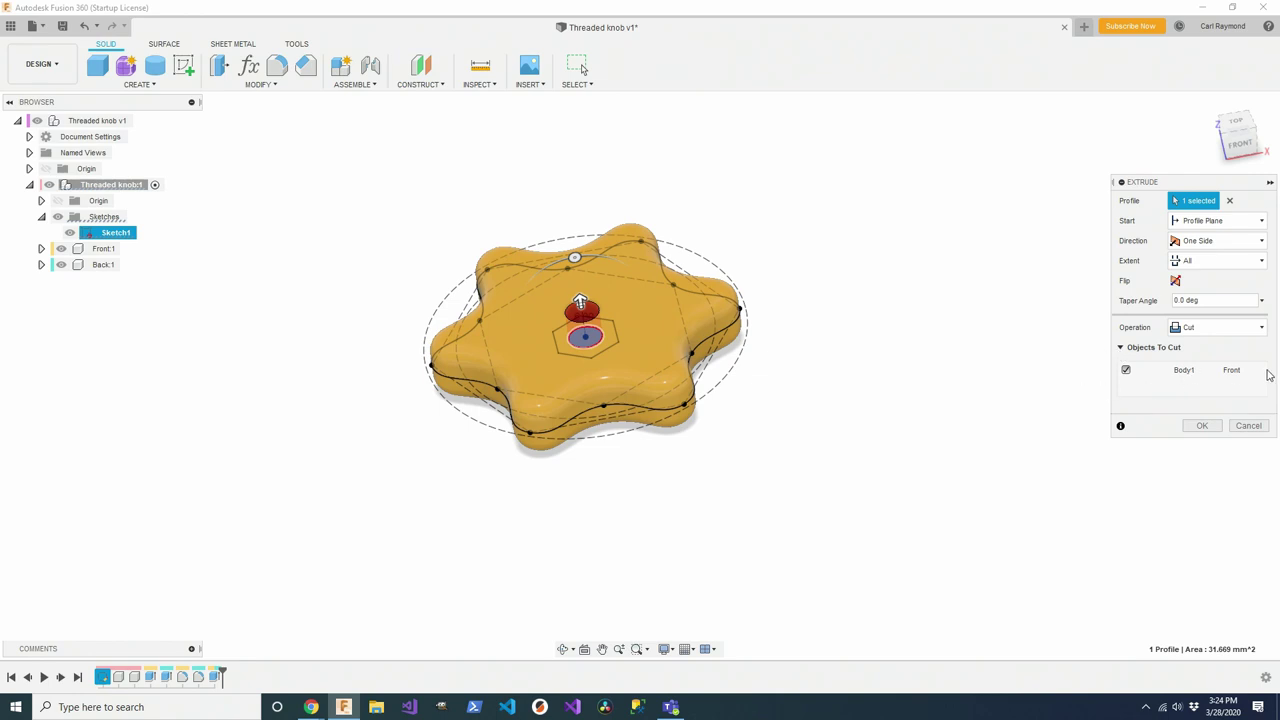
click(1202, 426)
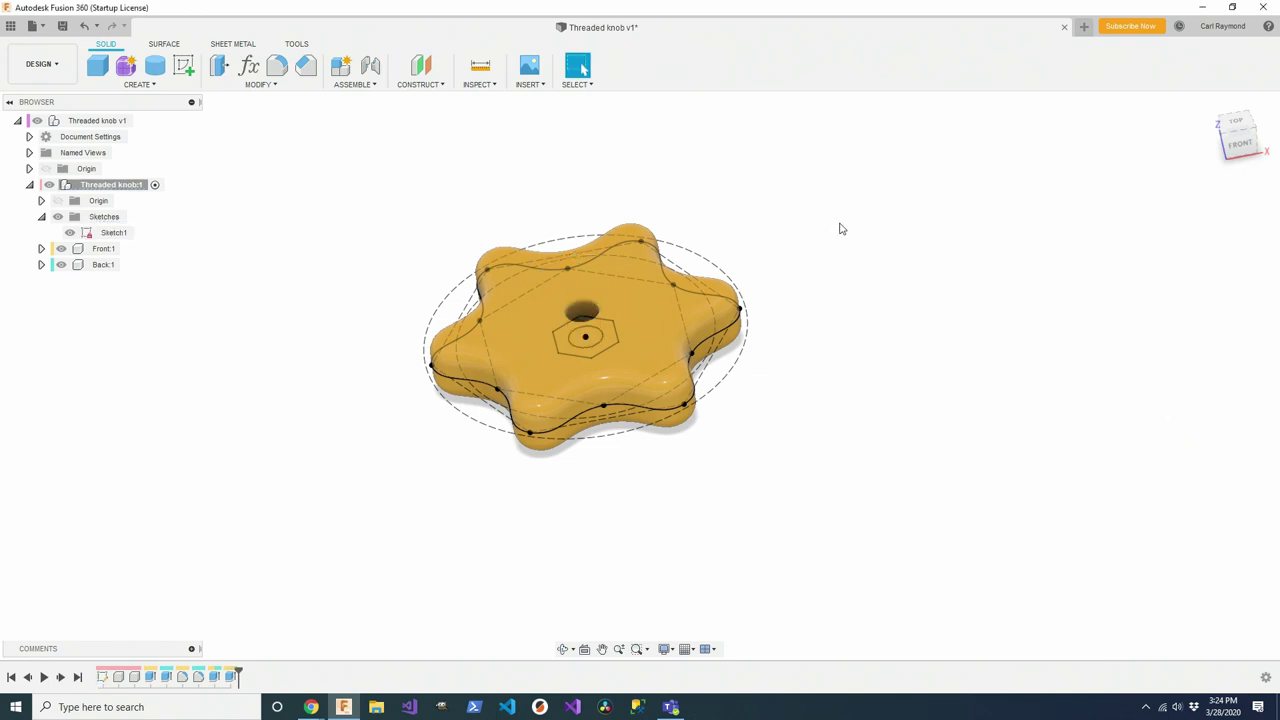
click(70, 233)
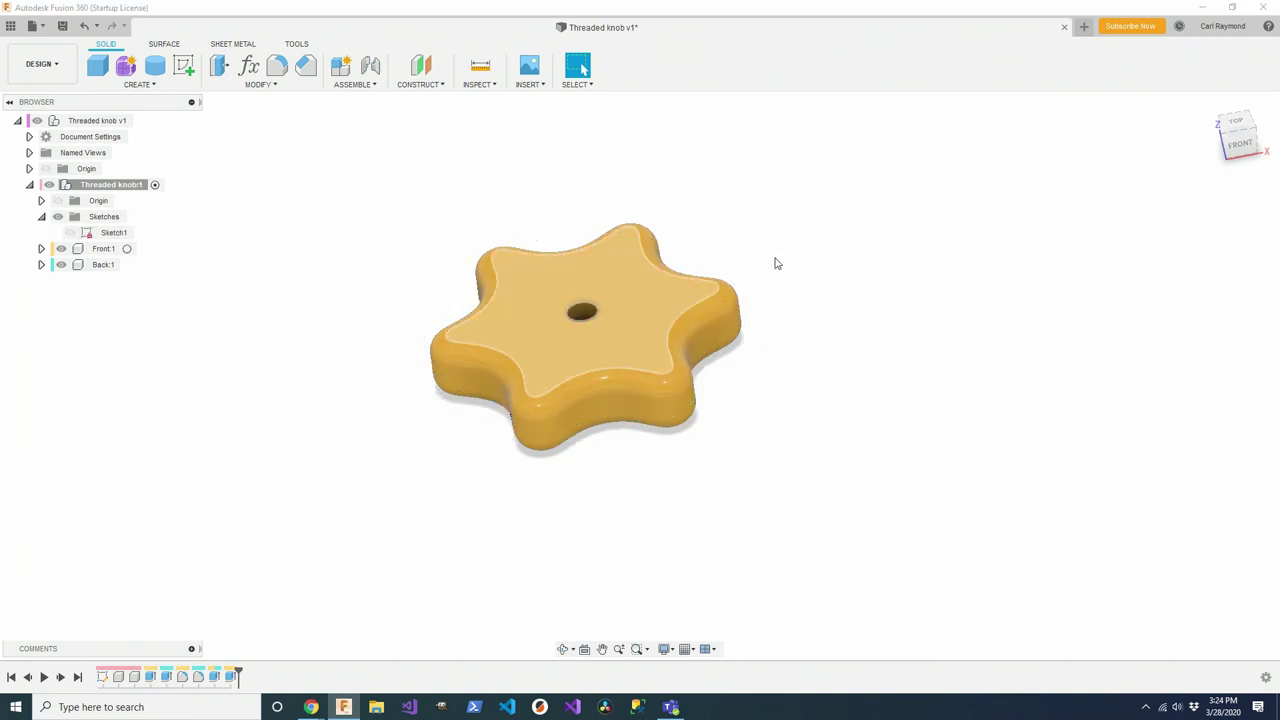
- Hide the Back component to inspect the bolt hole through the Front component, and show Back again
click(61, 264)
mouse_move(251, 380)
shift+middle_down()
mouse_move(274, 311)
mouse_move(266, 214)
mouse_move(269, 376)
shift+middle_up()
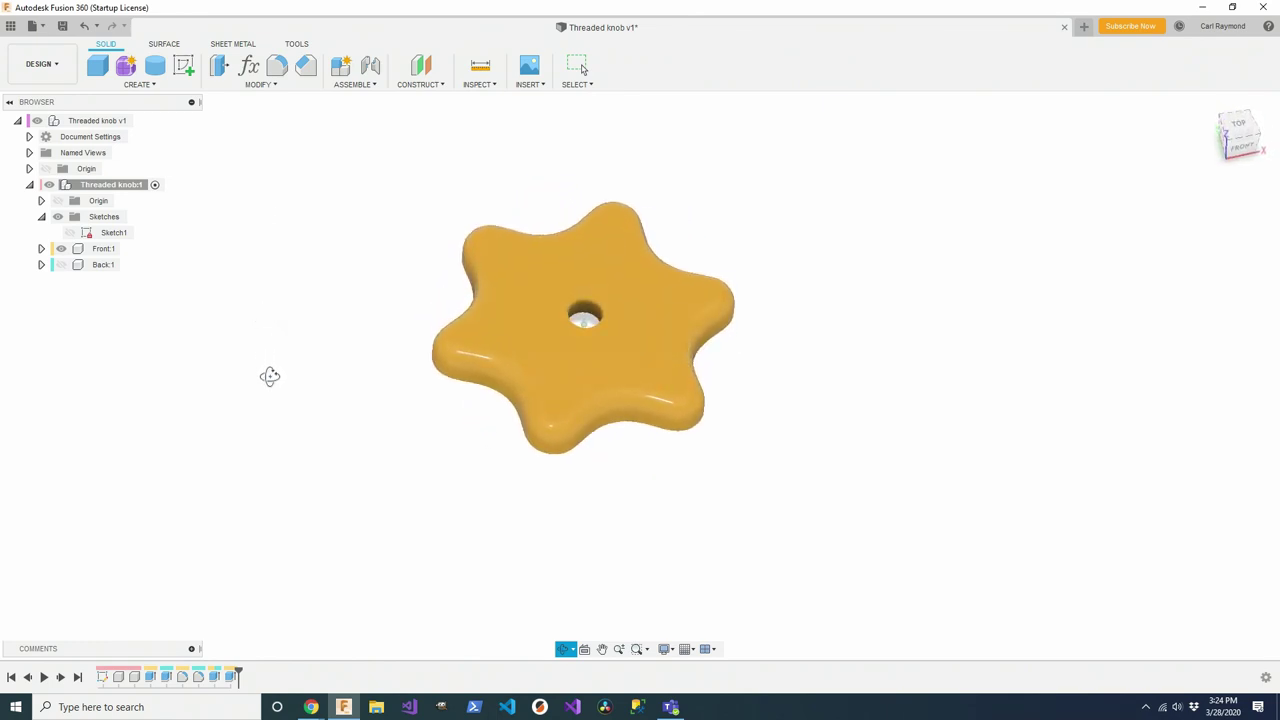
click(61, 264)
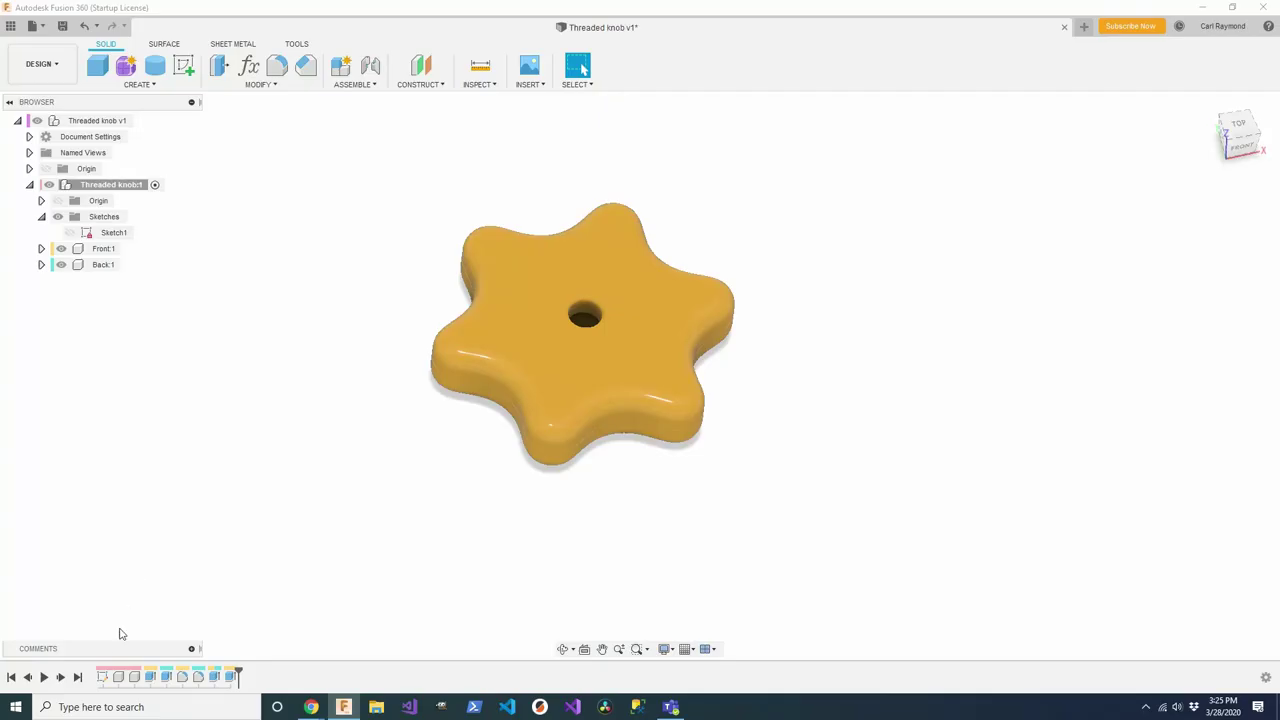
- Edit Sketch1 to add a 32 mm diameter circle centred on the origin, and finish the sketch
right_click(103, 677)
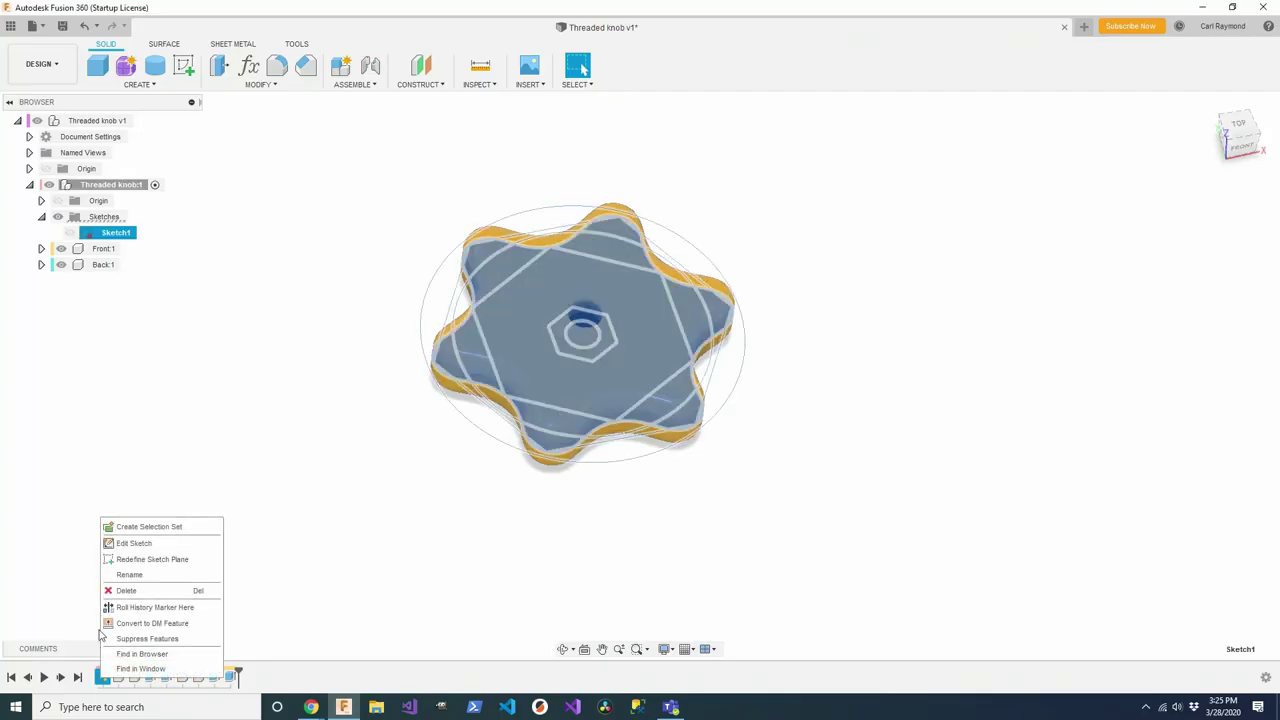
click(130, 544)
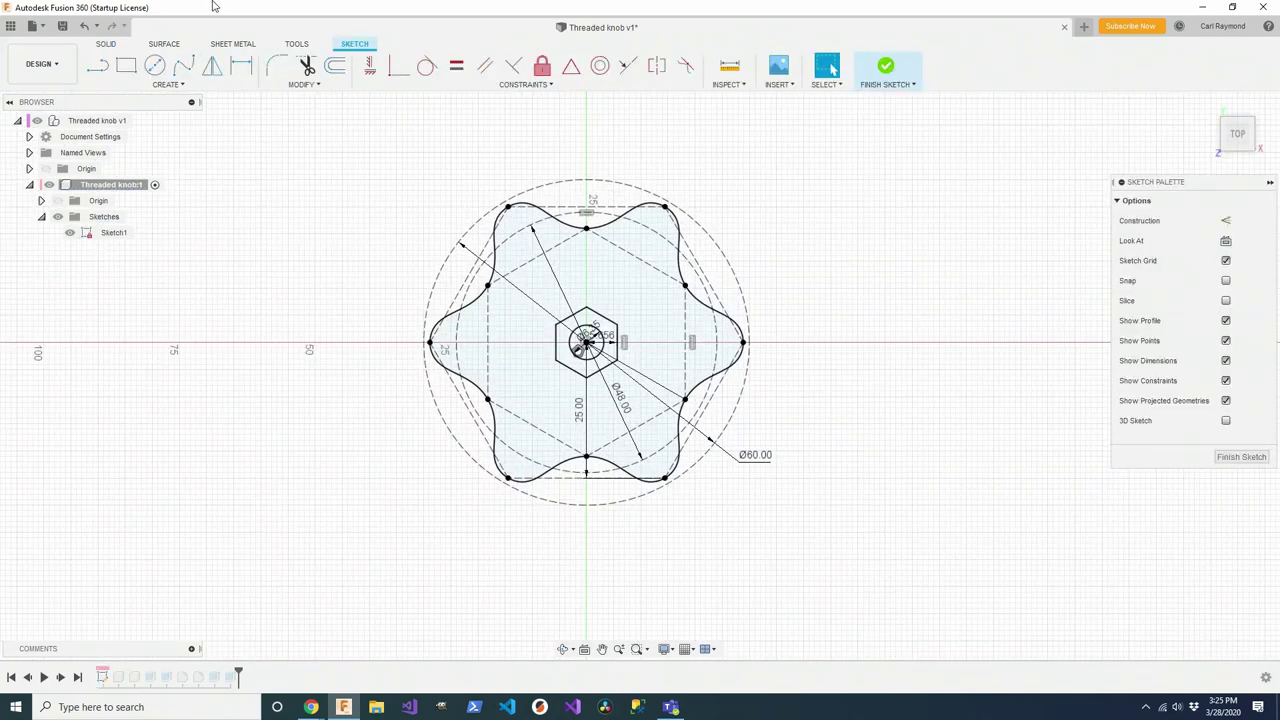
click(160, 67)
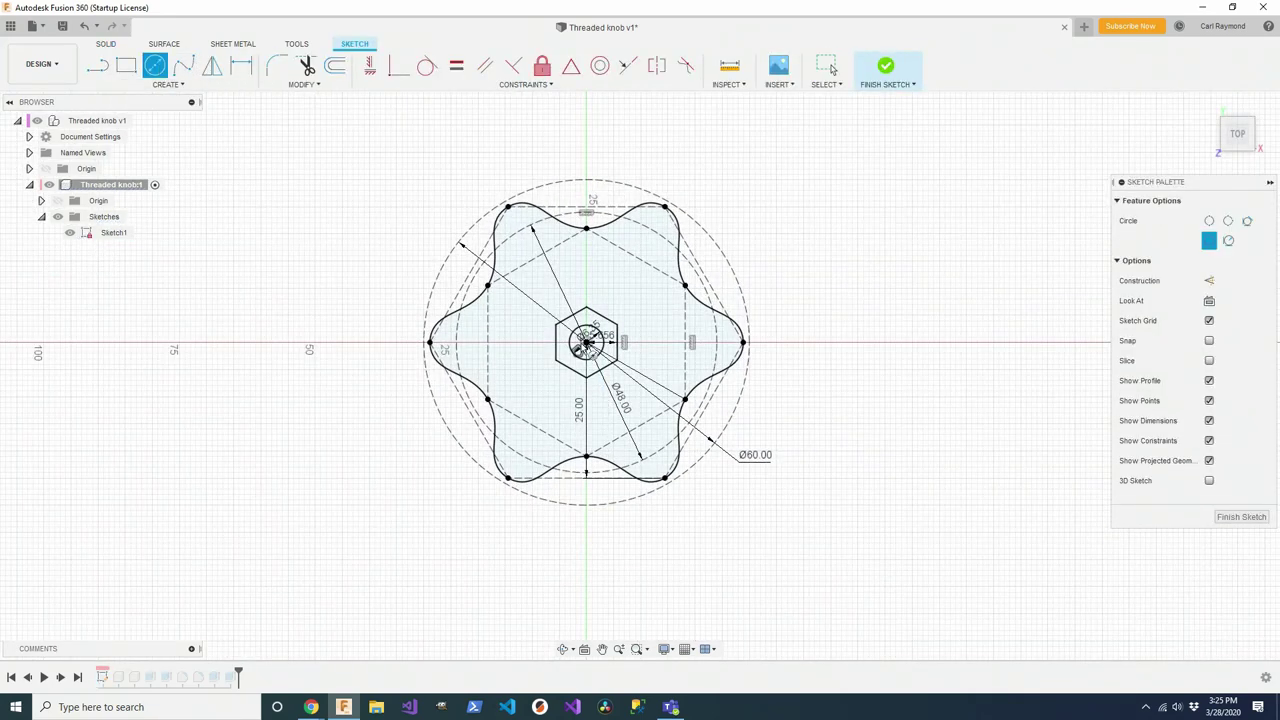
click(586, 343)
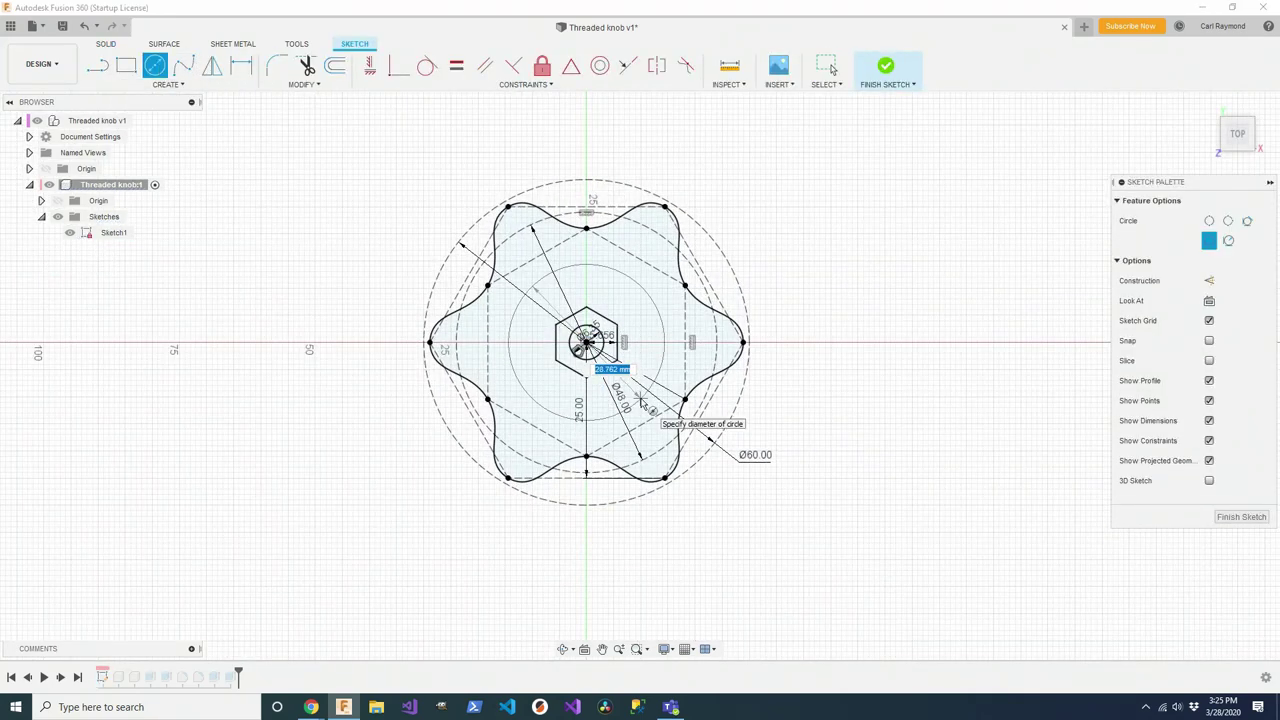
text(2)
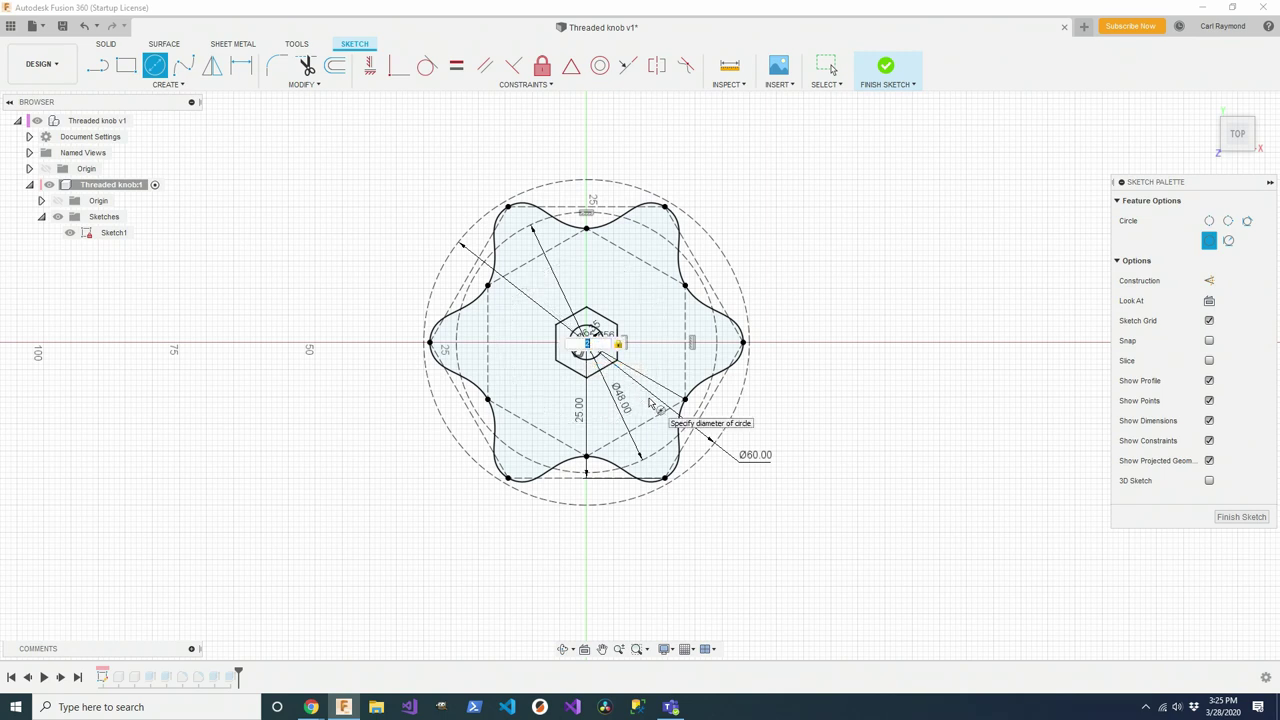
text(2)
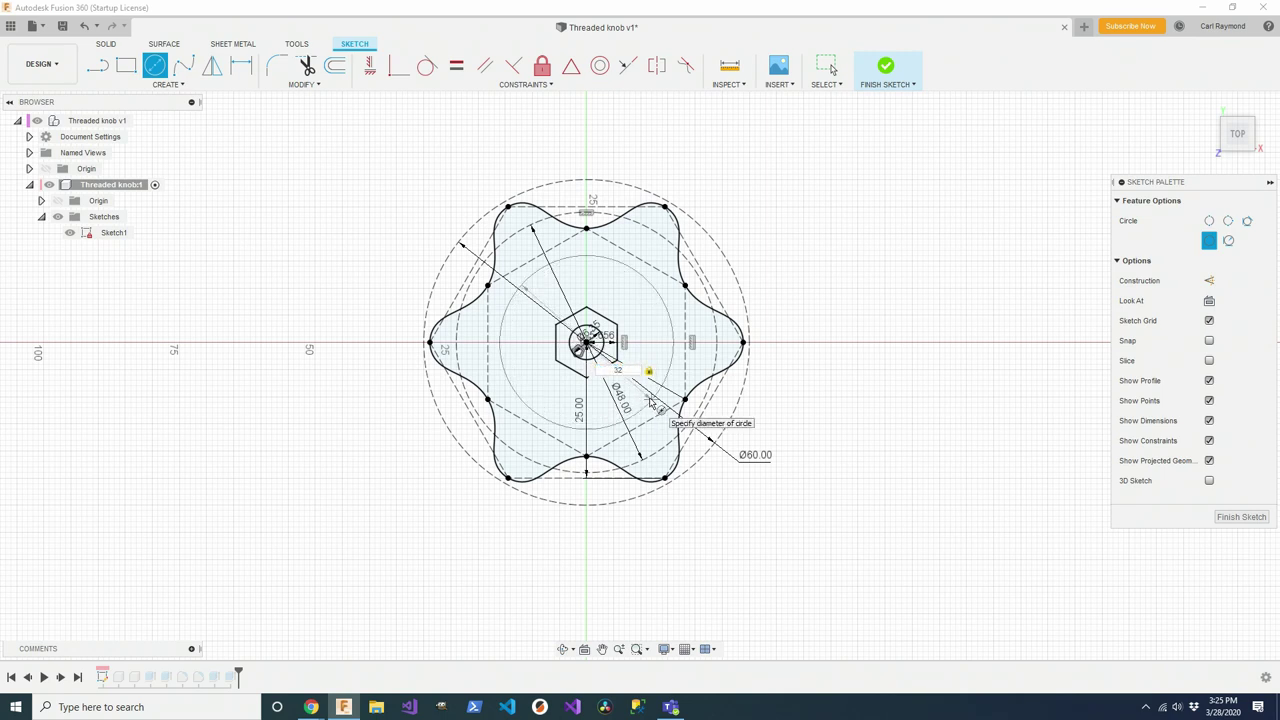
key(Return)
key(Escape)
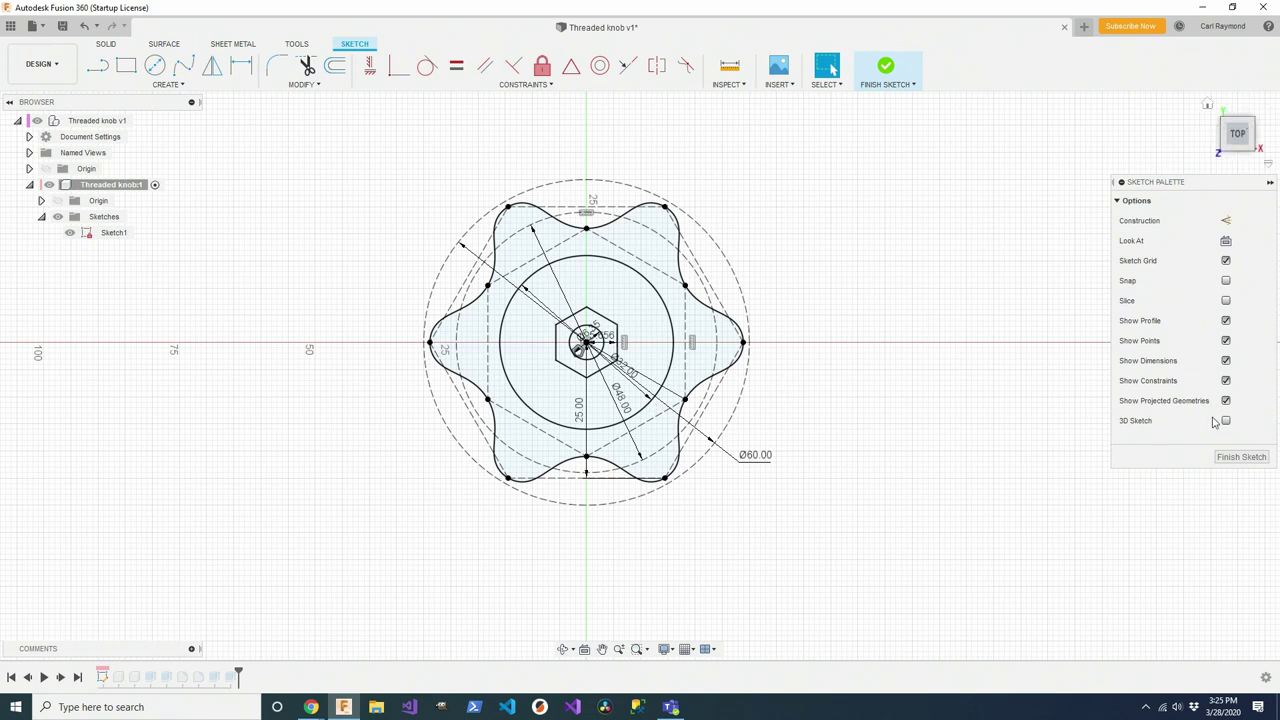
click(1238, 457)
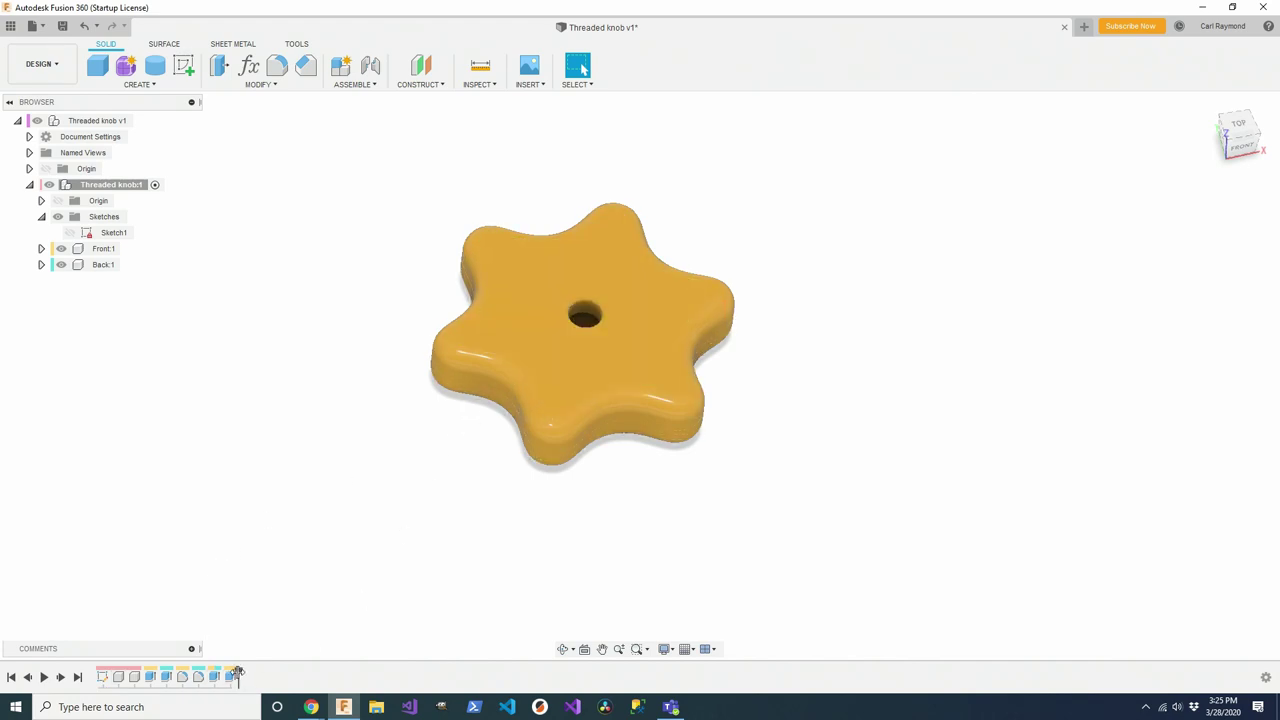
- Roll the timeline back to just after the Front body extrusion and show Sketch1
drag(187, 670, 157, 668)
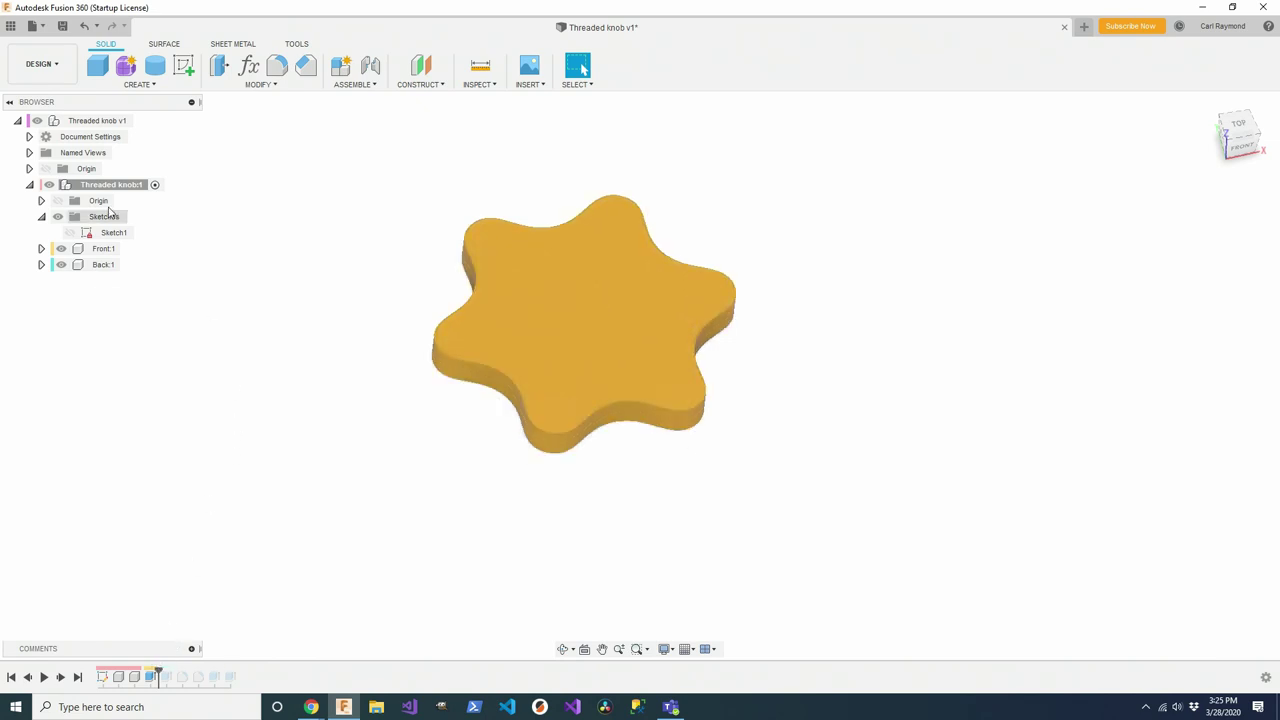
click(69, 232)
- Extrude the three profiles inside the 32 mm circle by 2 mm as a new body
click(127, 85)
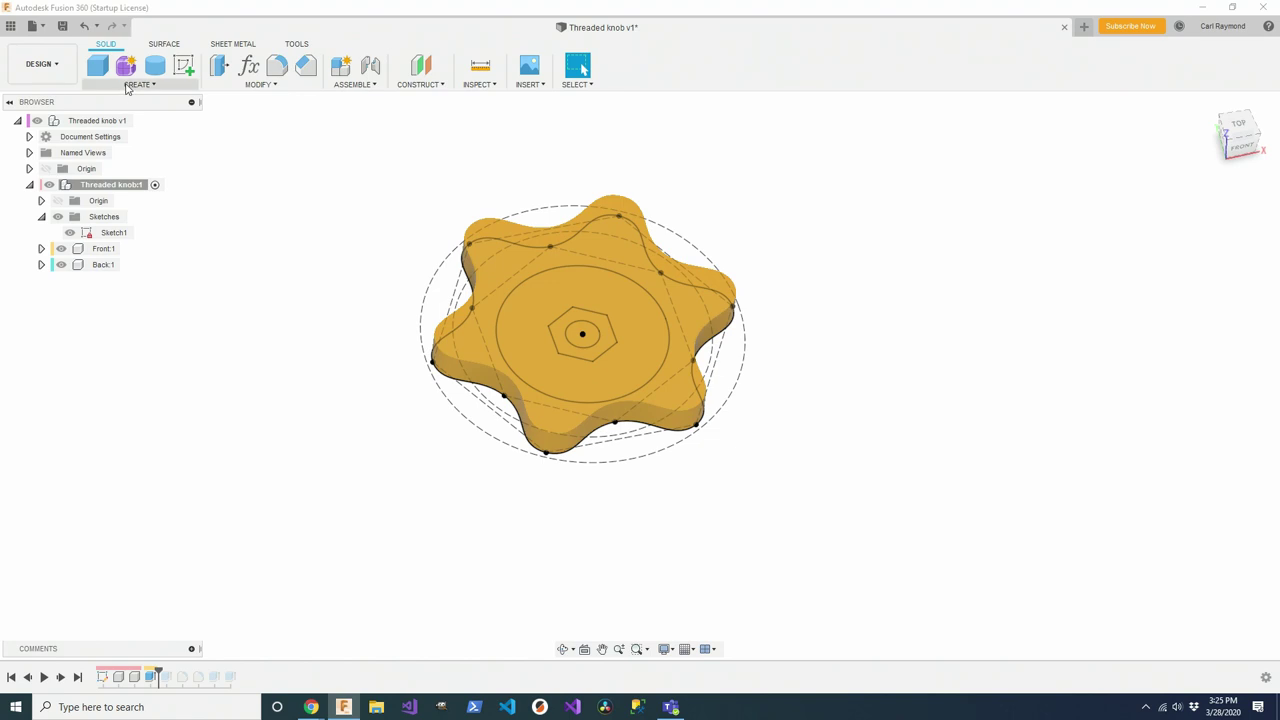
click(115, 165)
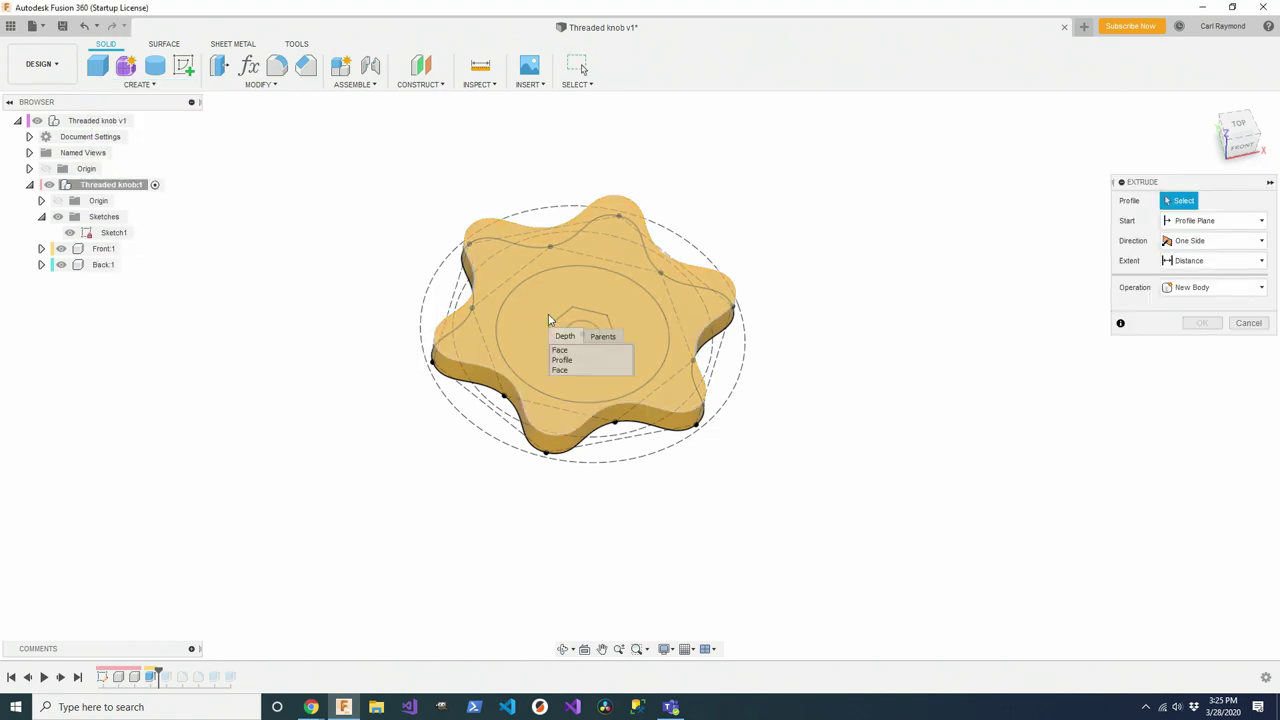
click(553, 362)
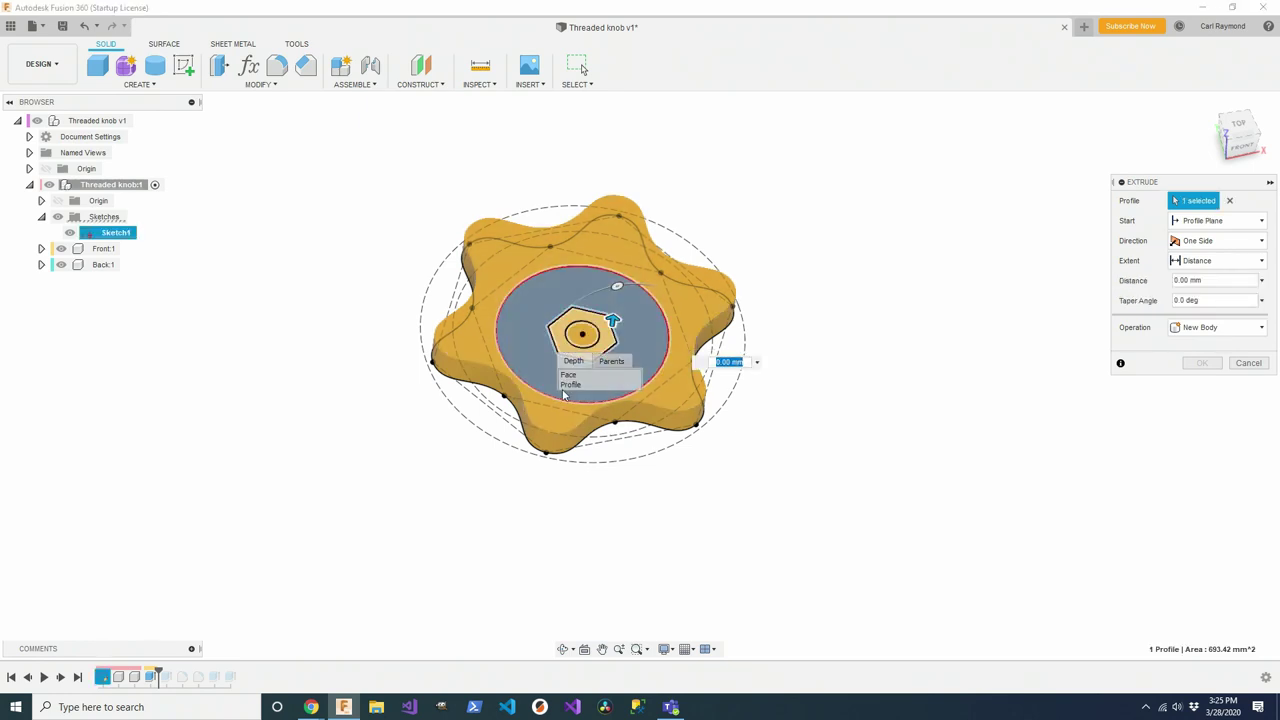
click(577, 347)
click(578, 345)
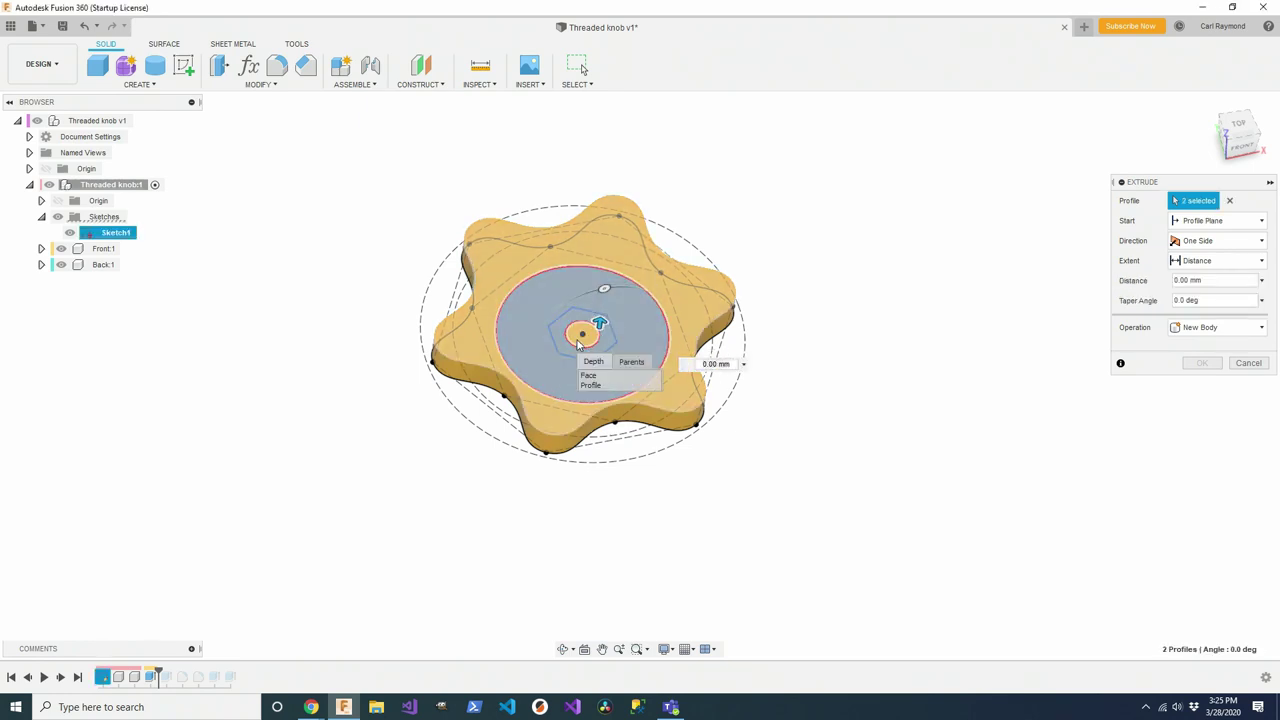
click(590, 384)
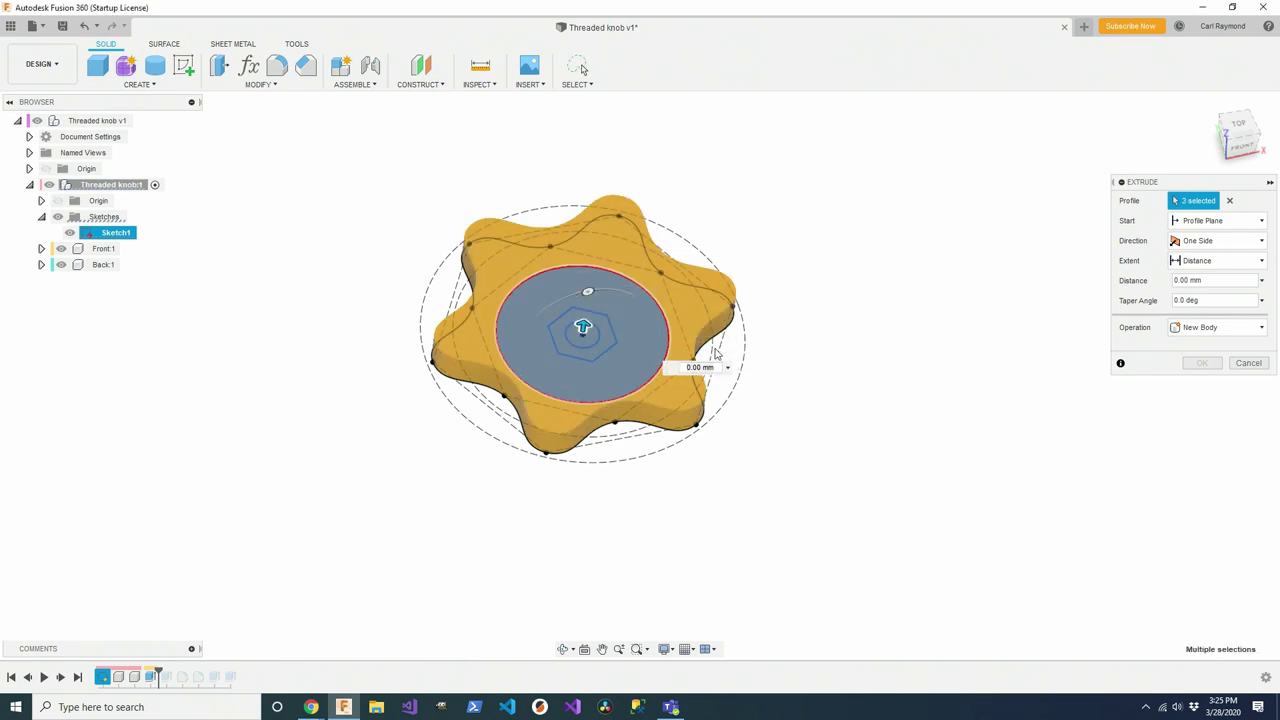
click(686, 367)
text(2)
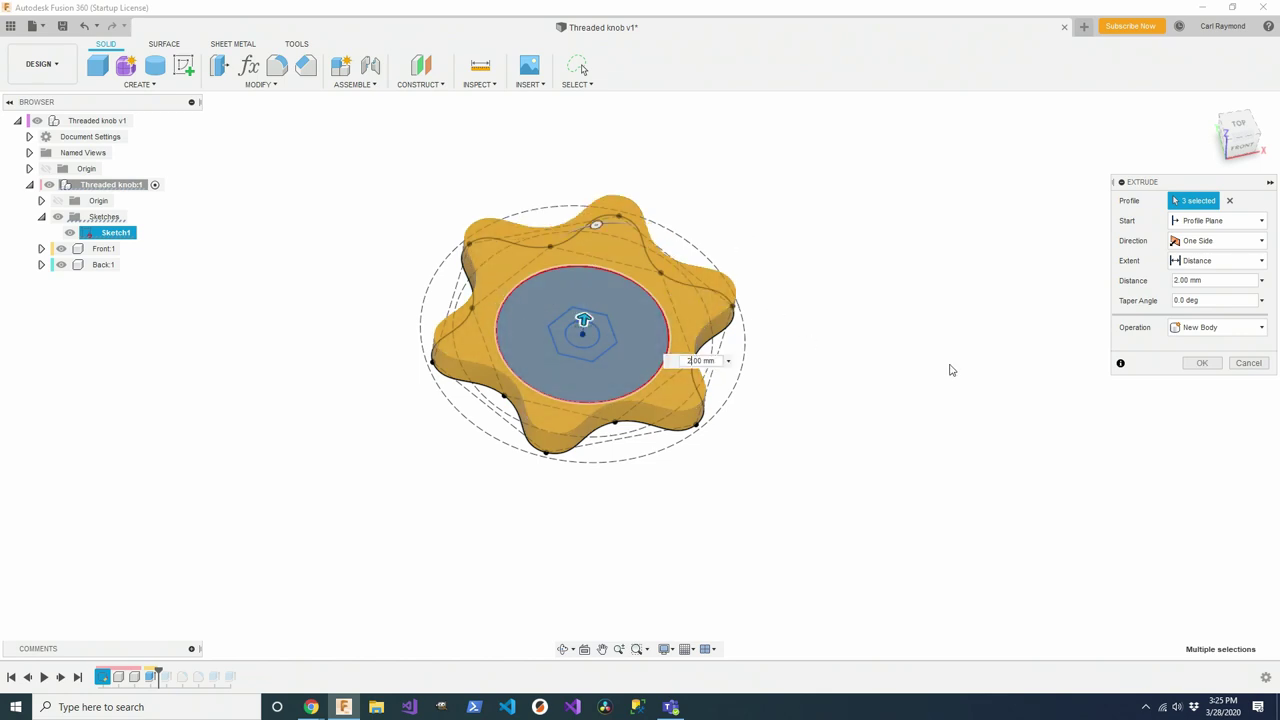
click(1204, 365)
shift+middle_drag(910, 366, 925, 345)
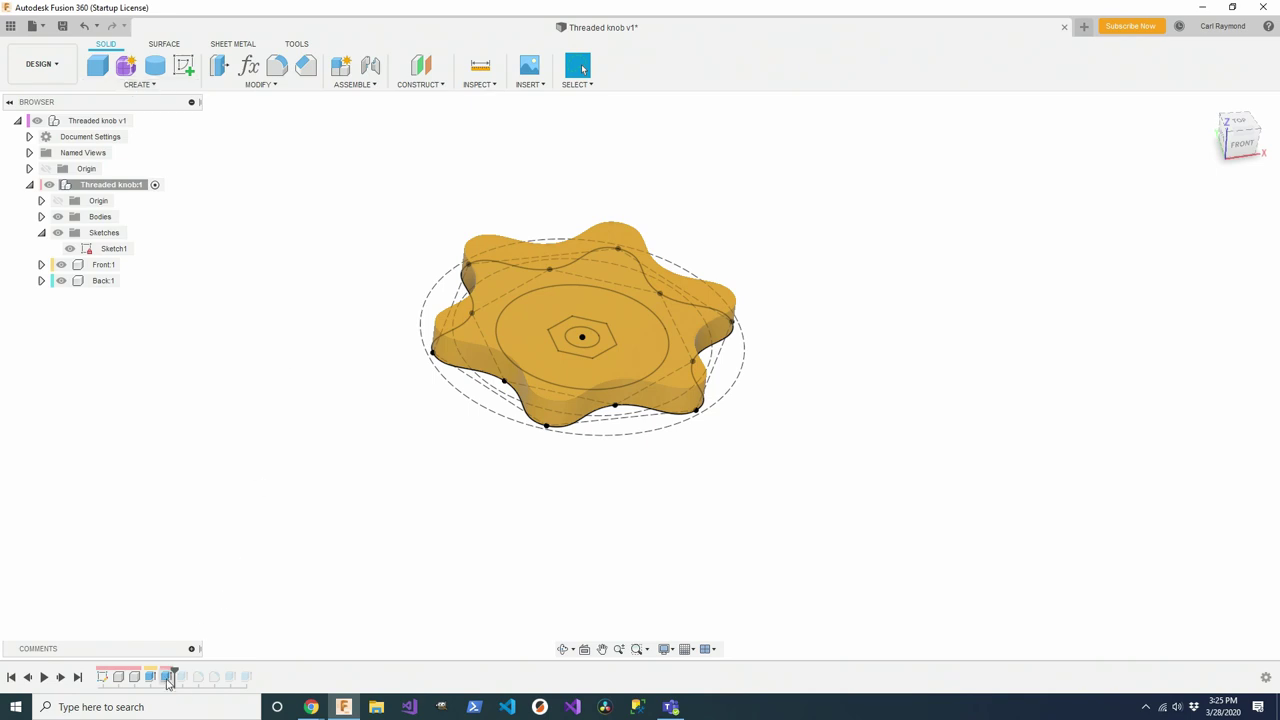
- Delete the 2 mm disc extrusion from the timeline
click(166, 678)
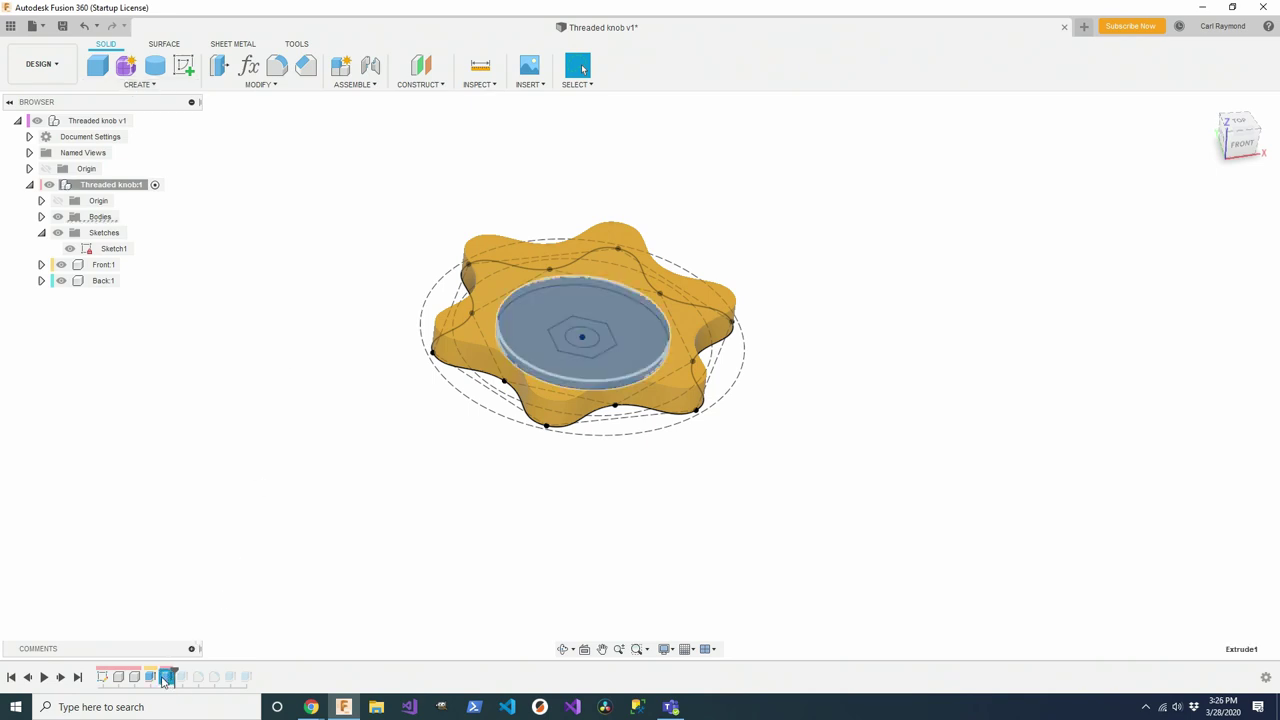
right_click(166, 678)
click(188, 592)
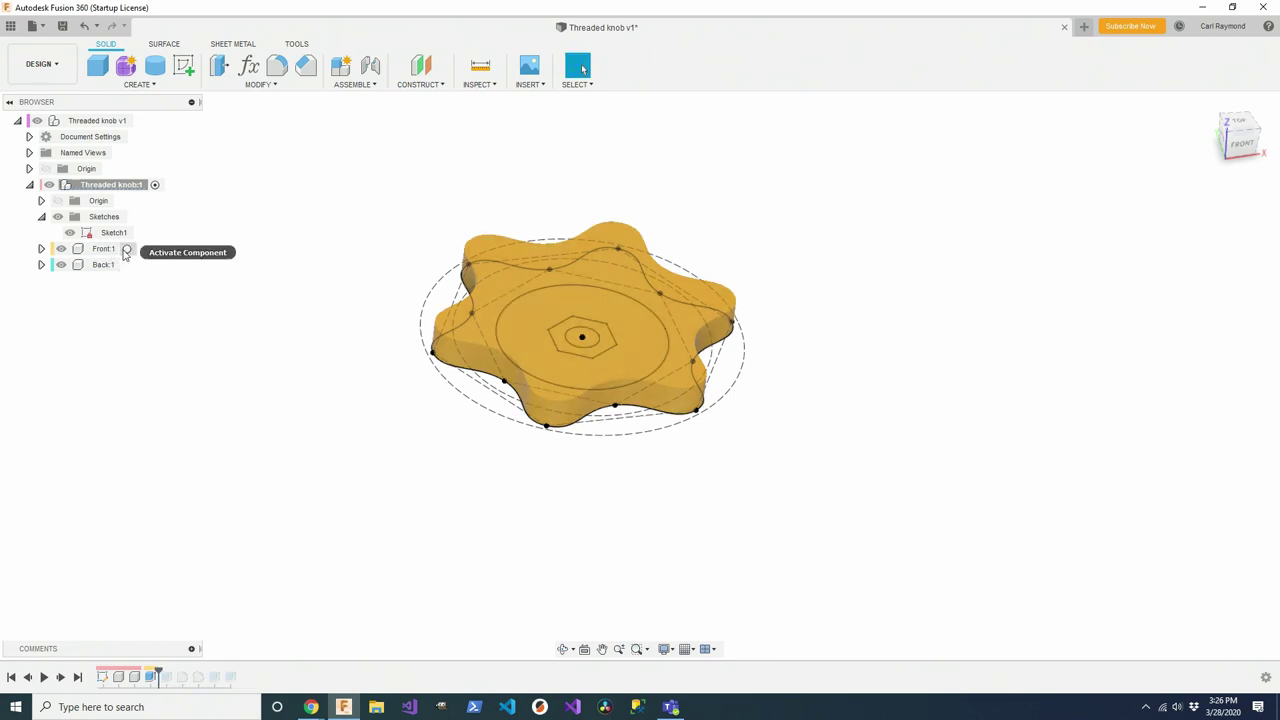
- Activate the Front component and extrude the three profiles inside the 32 mm circle 2 mm from its upper face, joined to the body
click(131, 248)
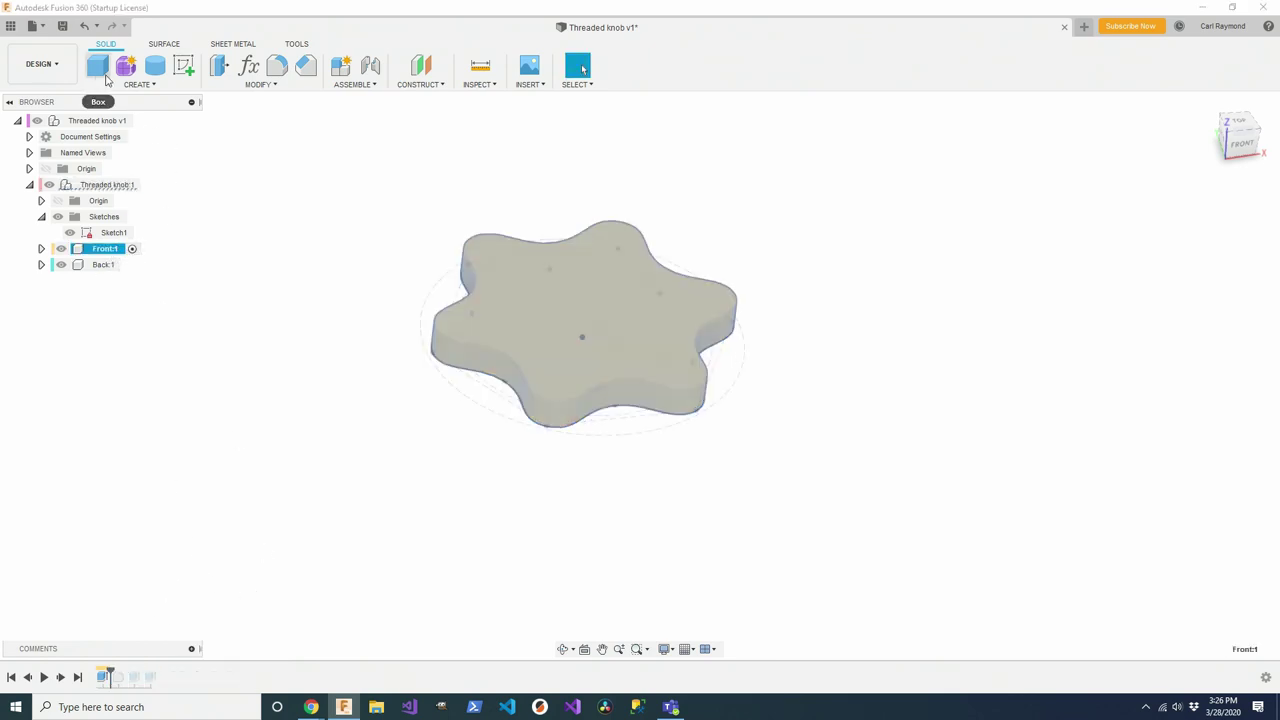
click(139, 84)
click(110, 166)
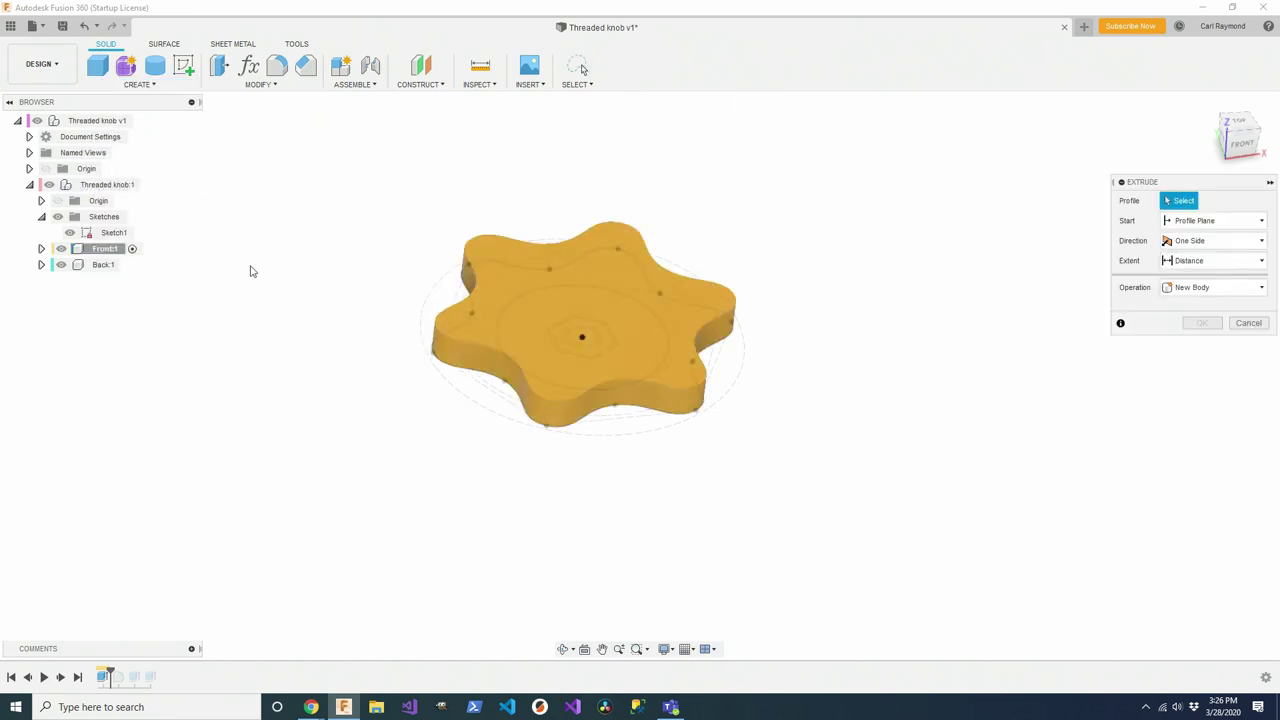
click(60, 249)
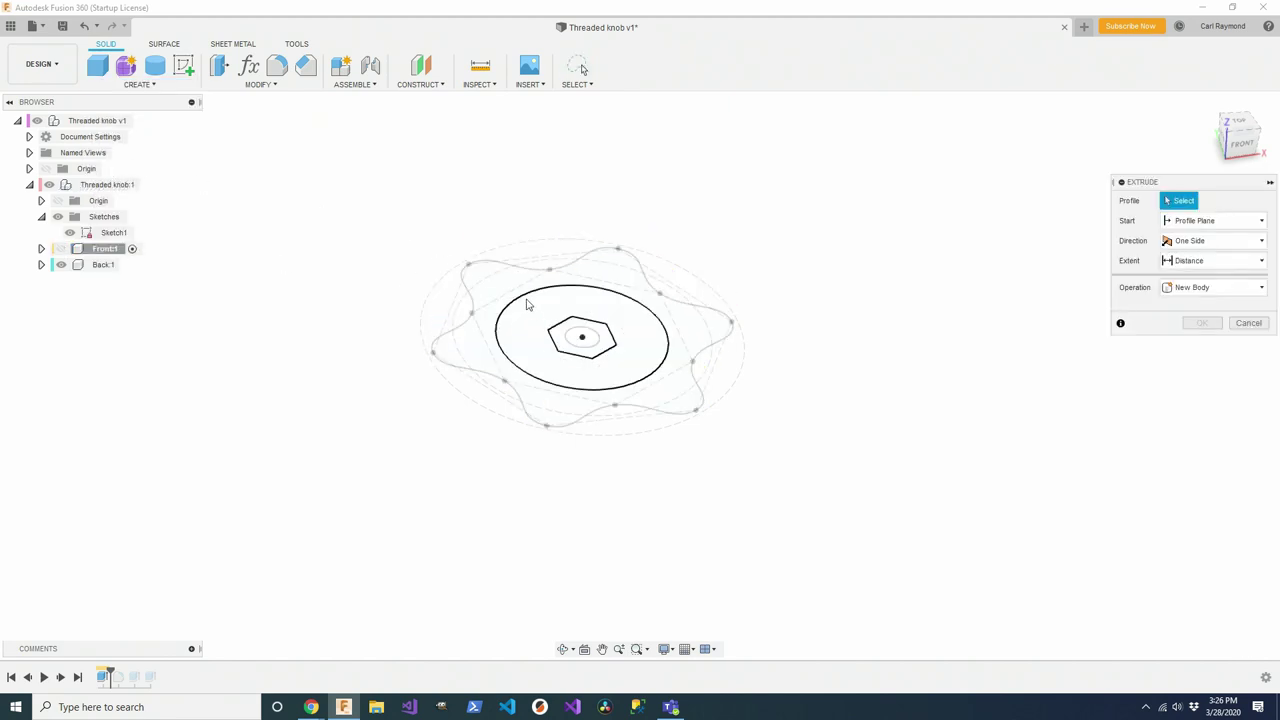
click(540, 320)
click(578, 337)
click(551, 338)
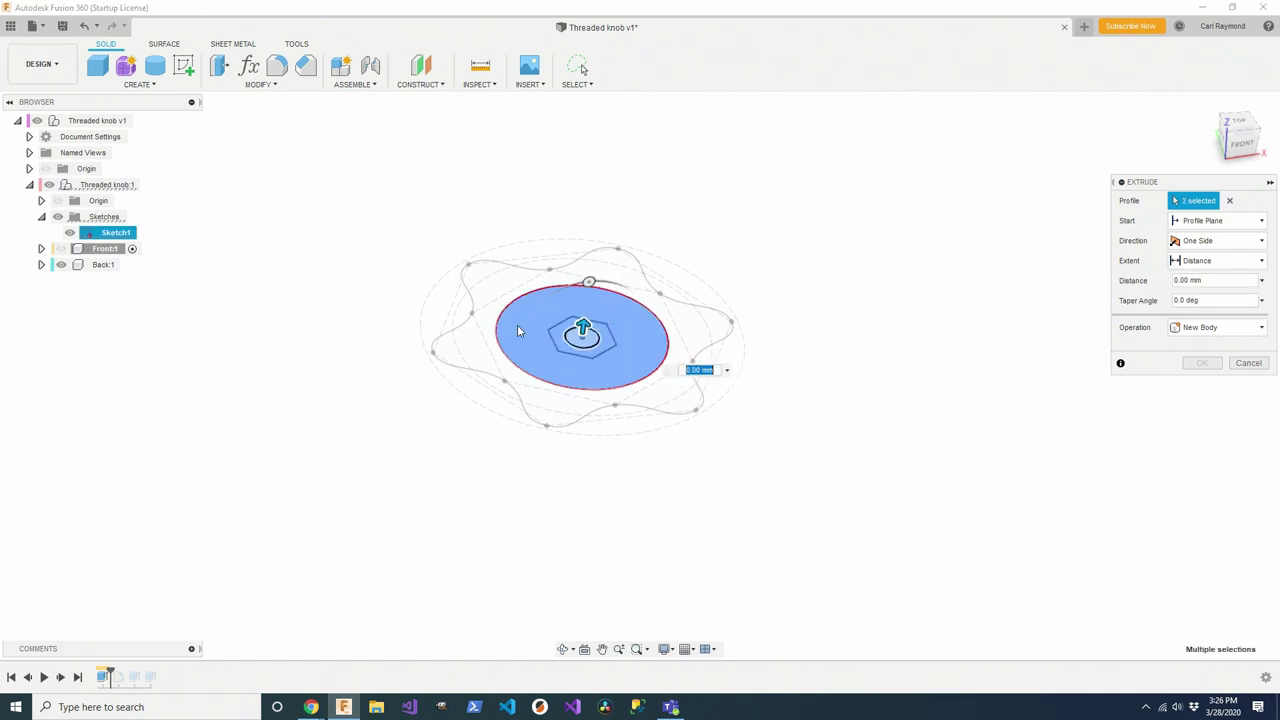
click(61, 249)
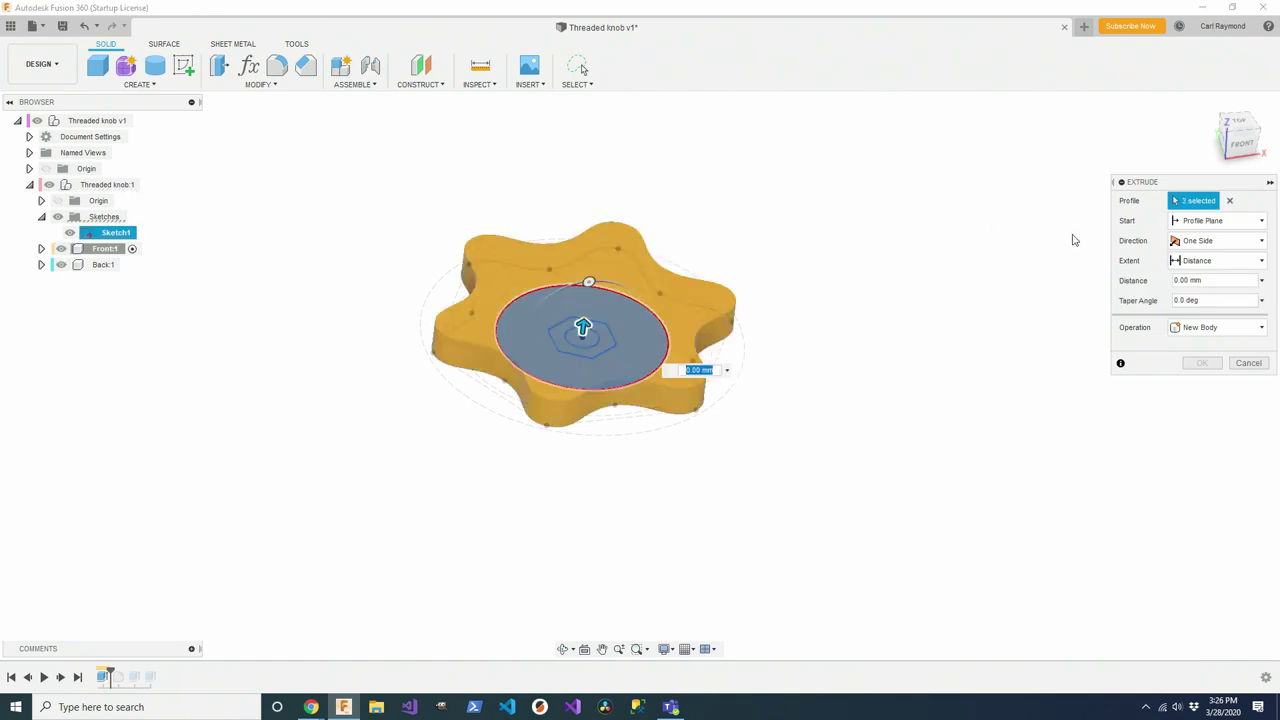
click(1224, 221)
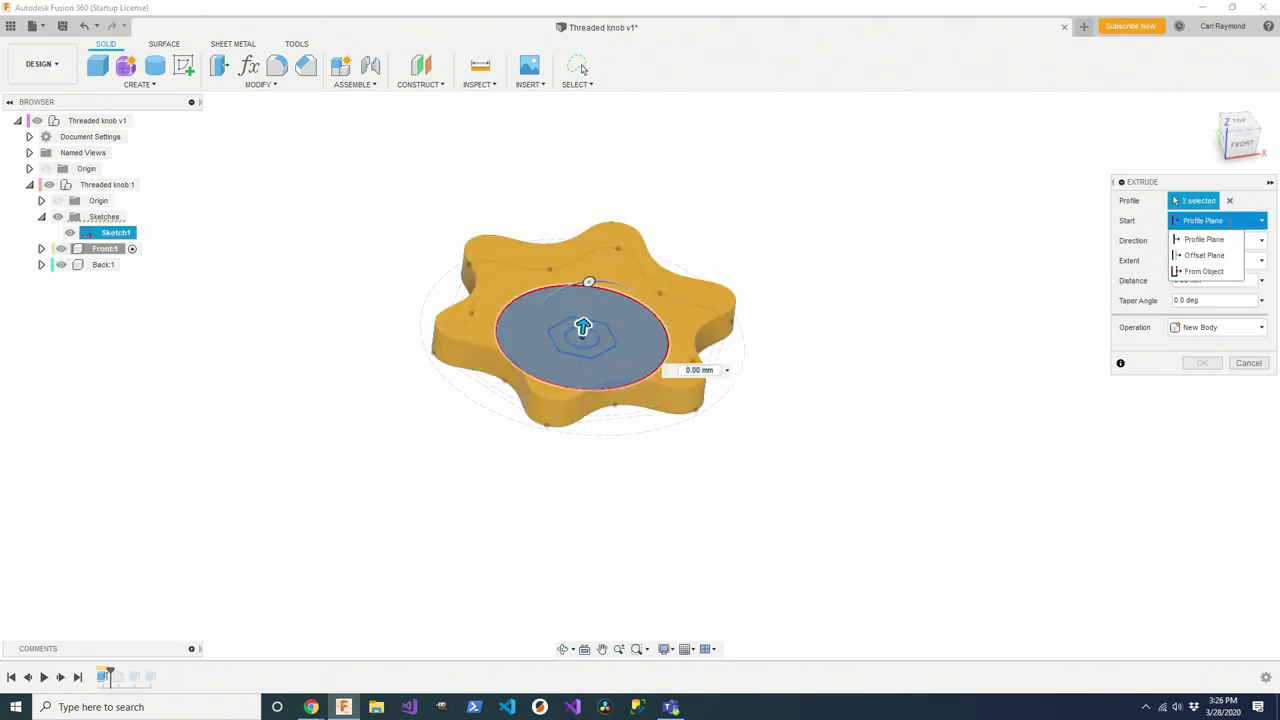
click(1208, 277)
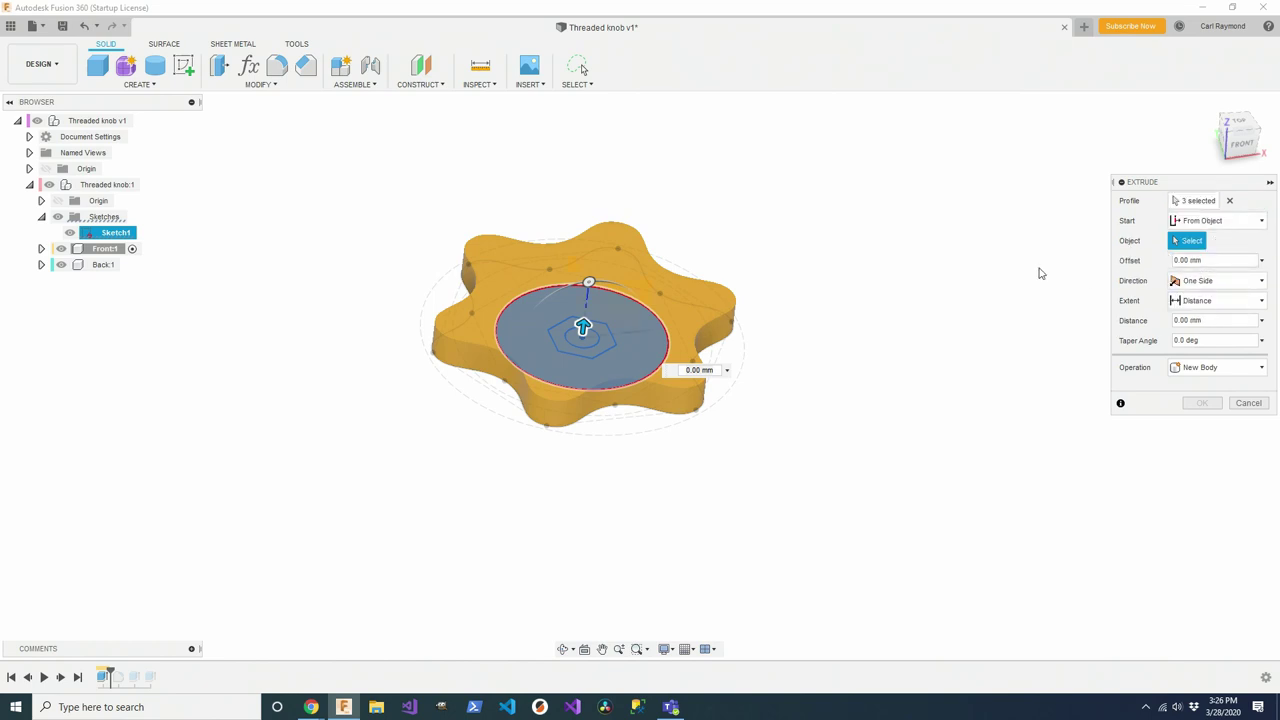
click(586, 234)
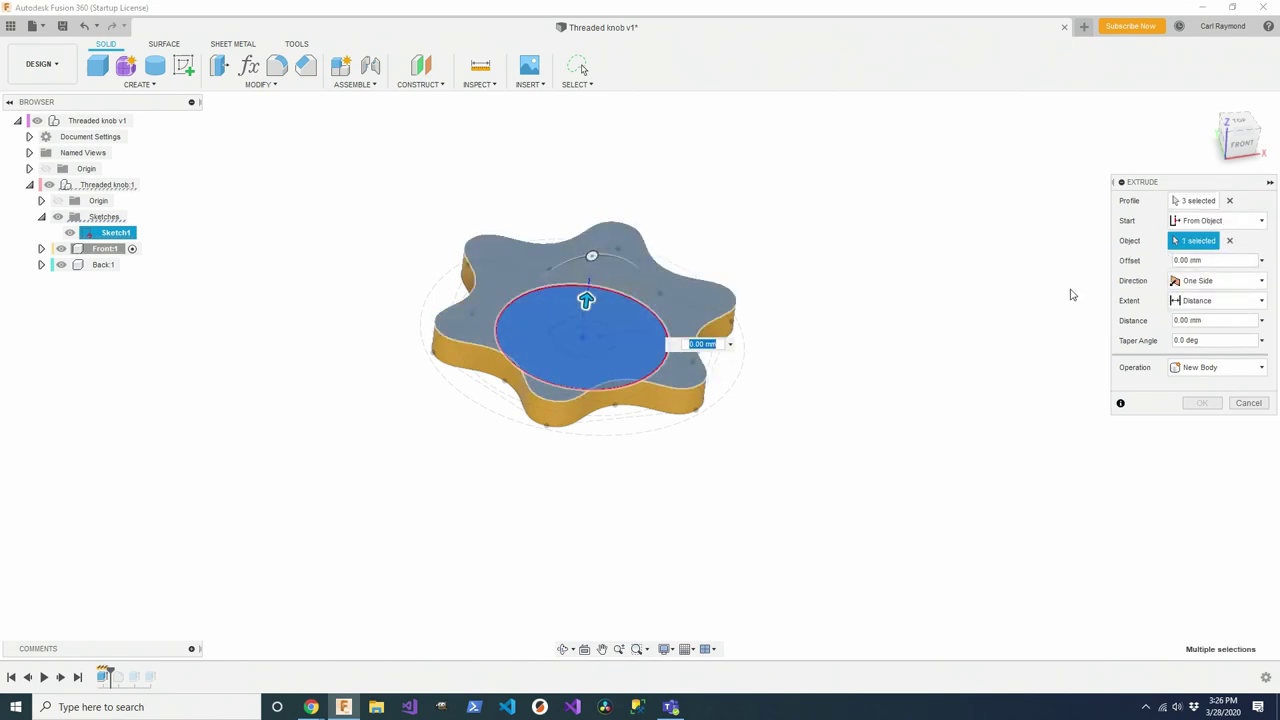
text(2)
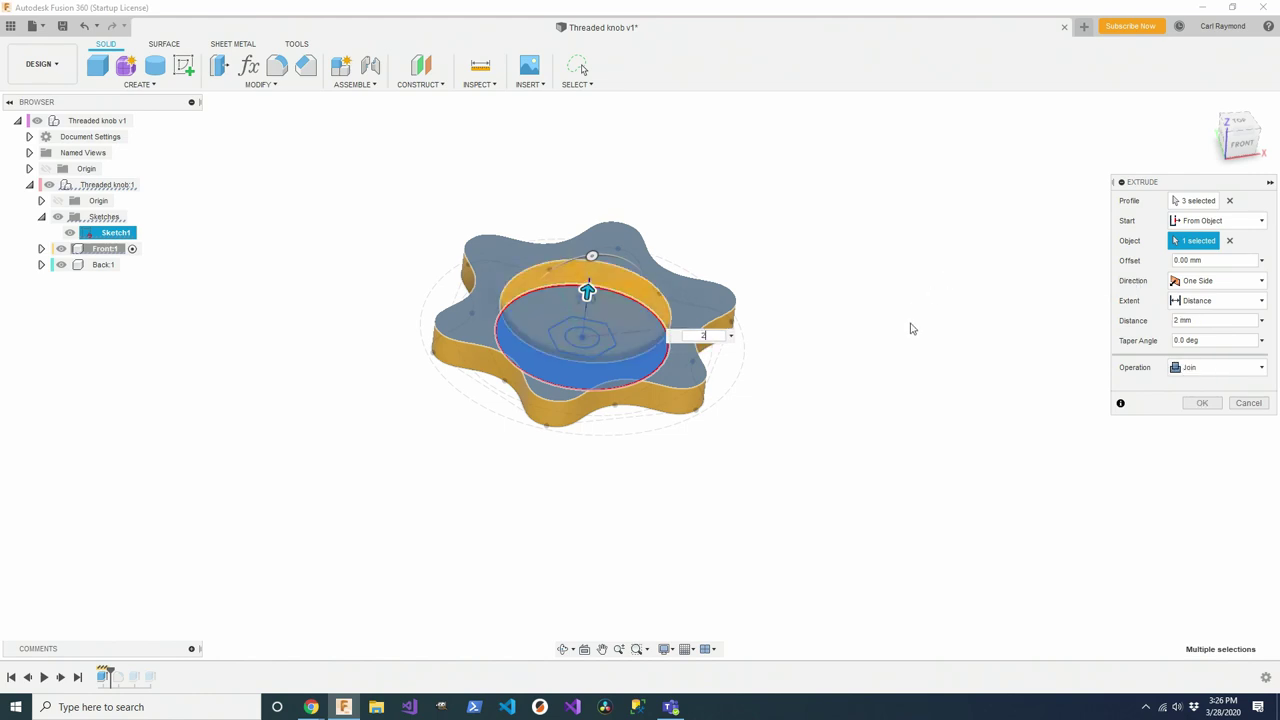
mouse_move(908, 313)
shift+middle_down()
mouse_move(894, 260)
mouse_move(895, 292)
shift+middle_up()
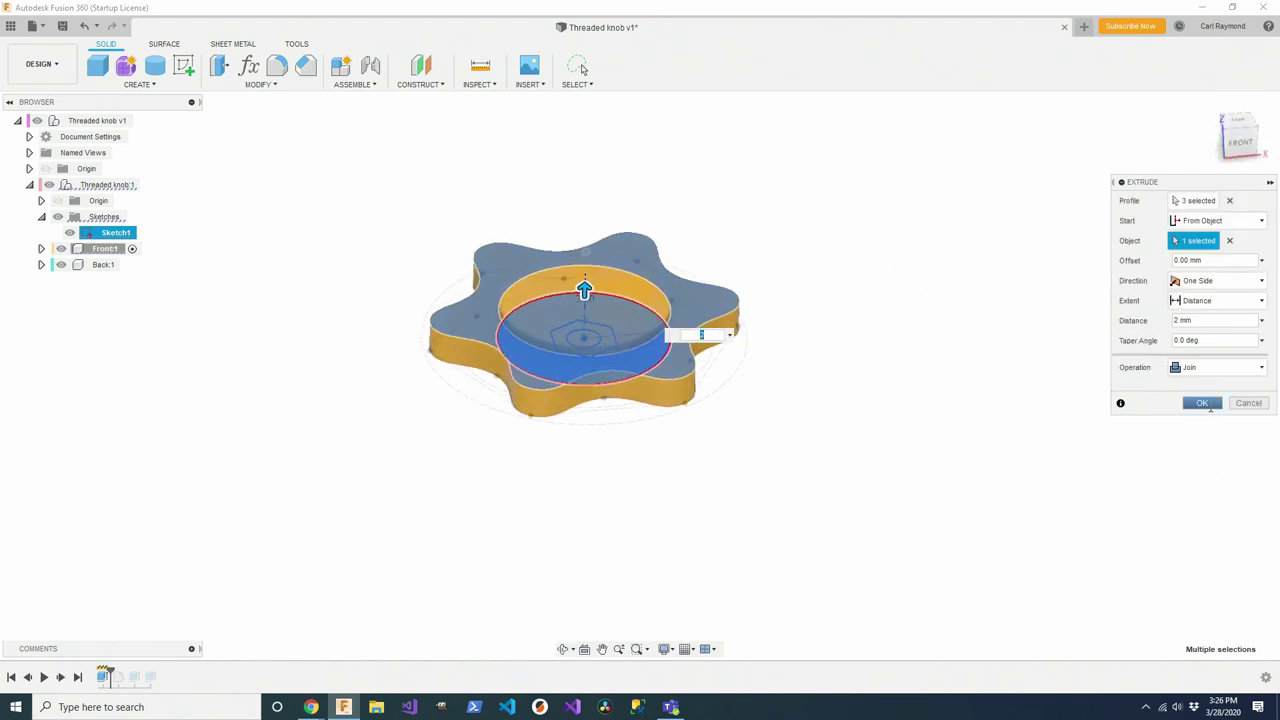
click(1203, 403)
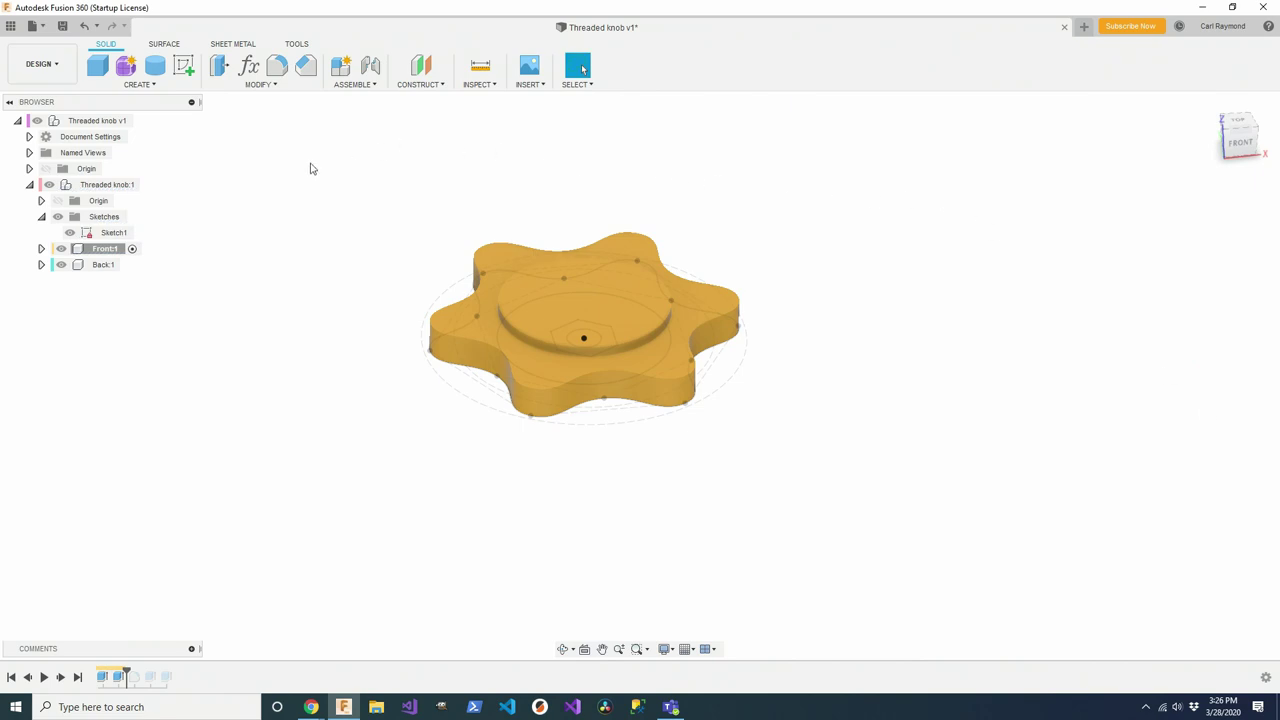
- Fillet the upper and lower circular edges of the raised disc with a 1 mm radius
click(271, 70)
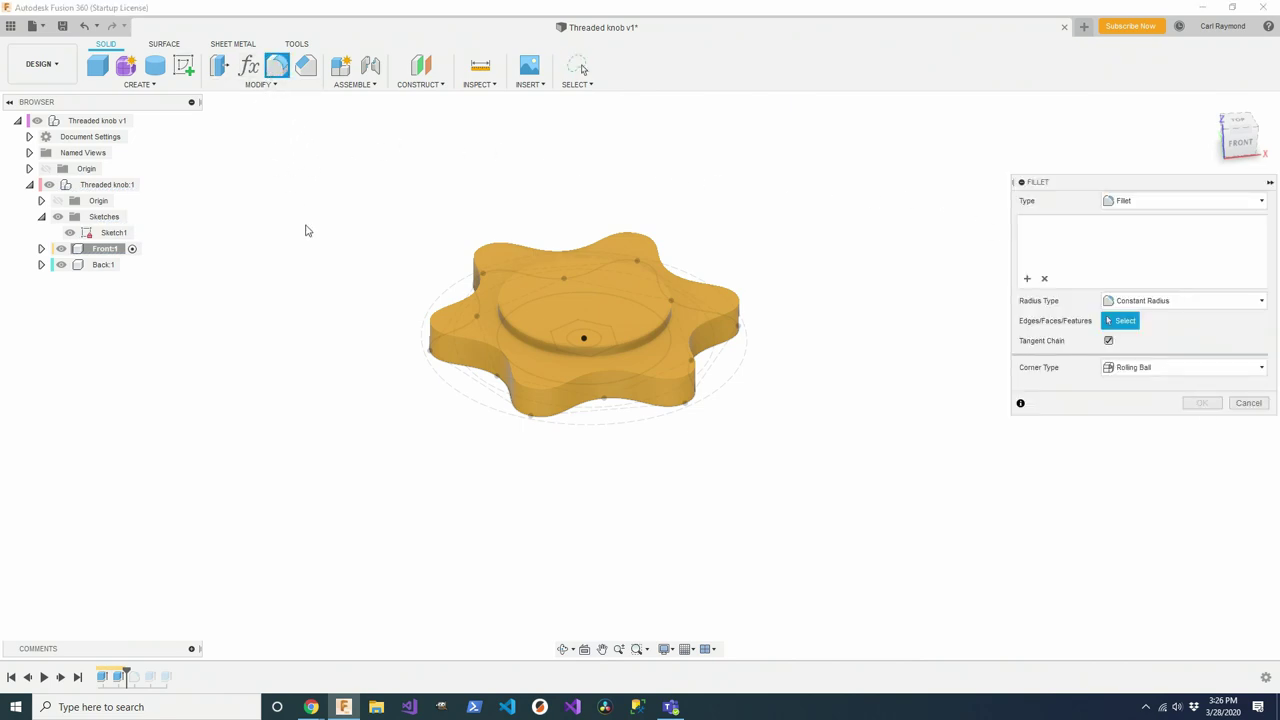
click(553, 345)
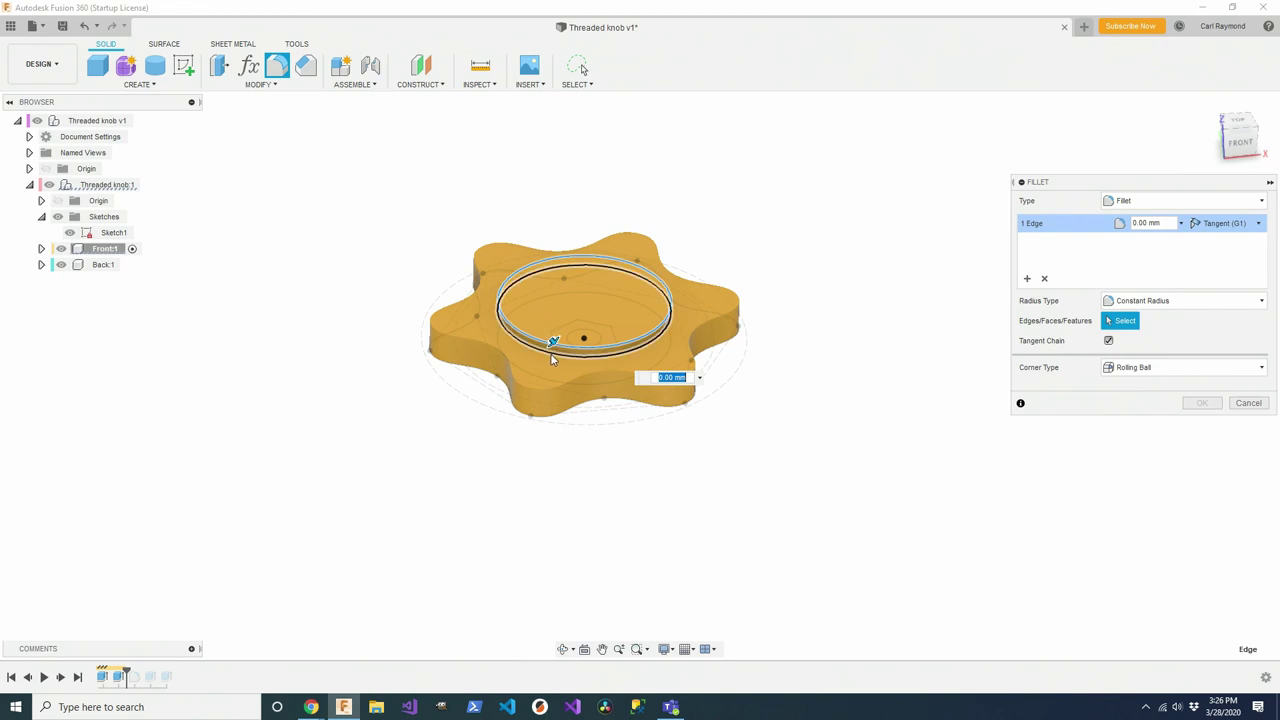
click(552, 357)
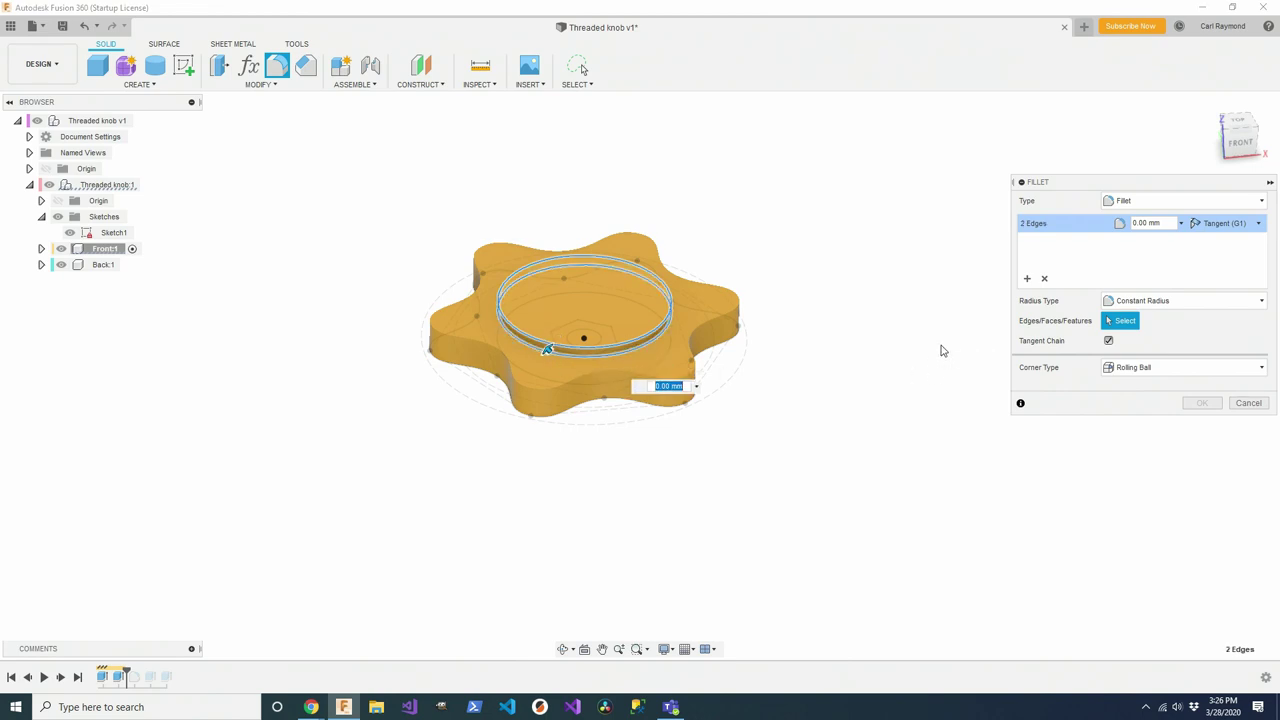
text(1)
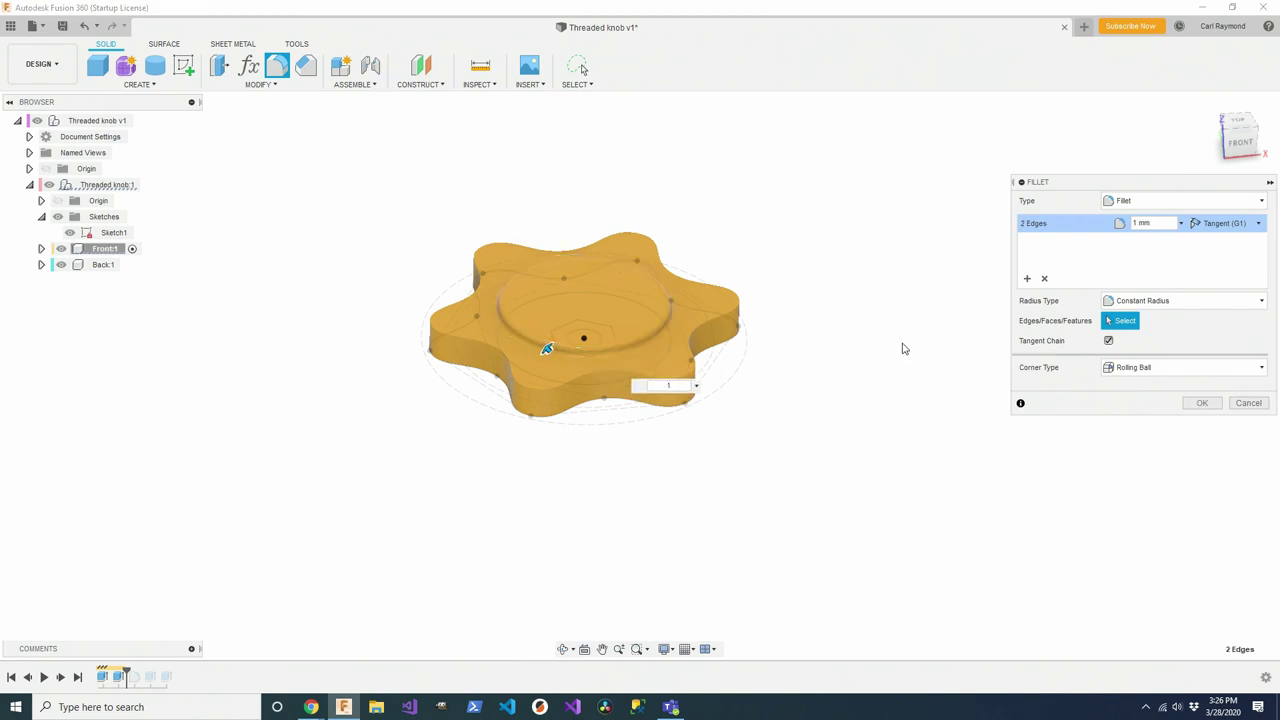
mouse_move(895, 357)
shift+middle_down()
mouse_move(891, 306)
mouse_move(891, 350)
shift+middle_up()
click(1204, 403)
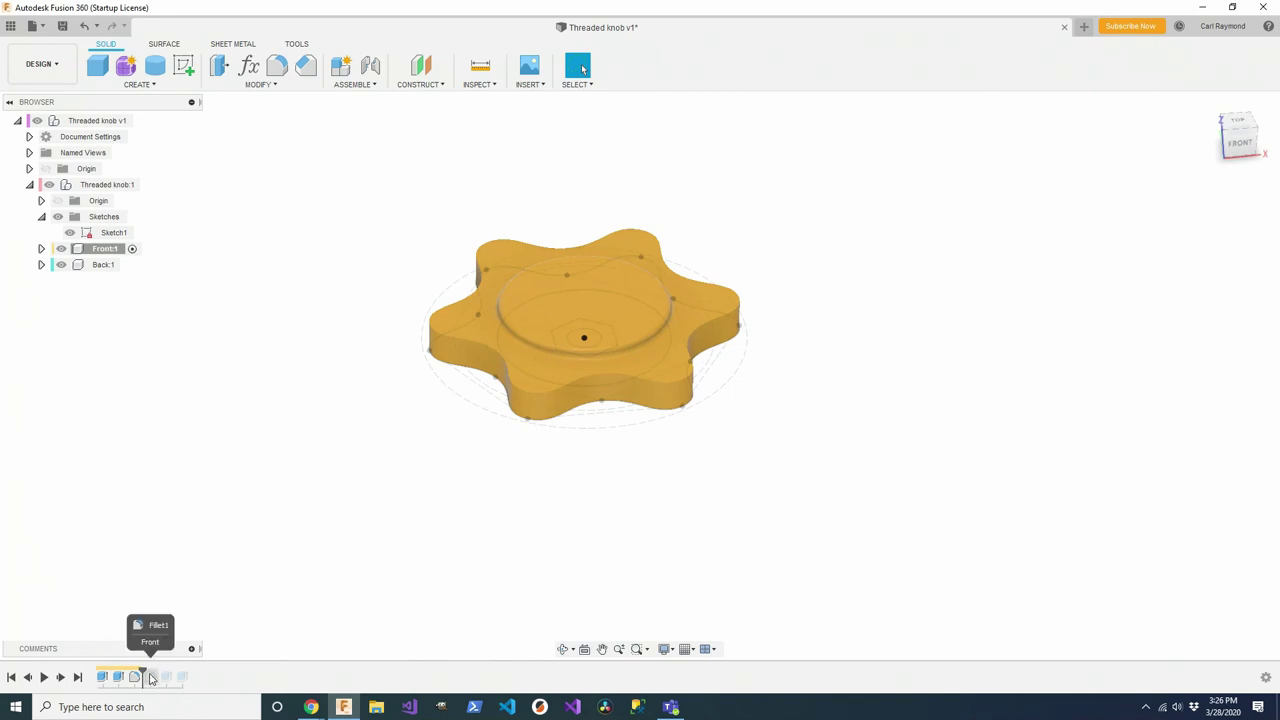
- Roll the timeline forward to its end, check the Front underside with Back temporarily hidden, and hide Sketch1
drag(147, 677, 212, 674)
shift+middle_drag(382, 469, 381, 356)
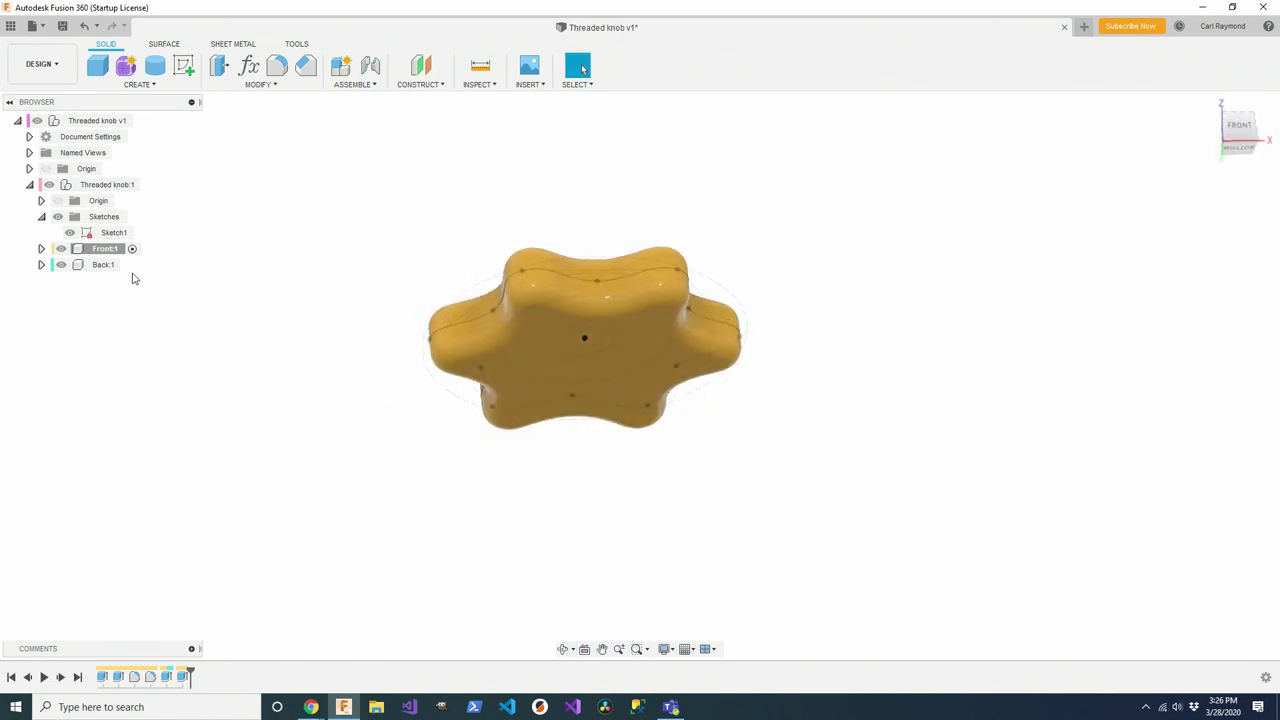
click(61, 264)
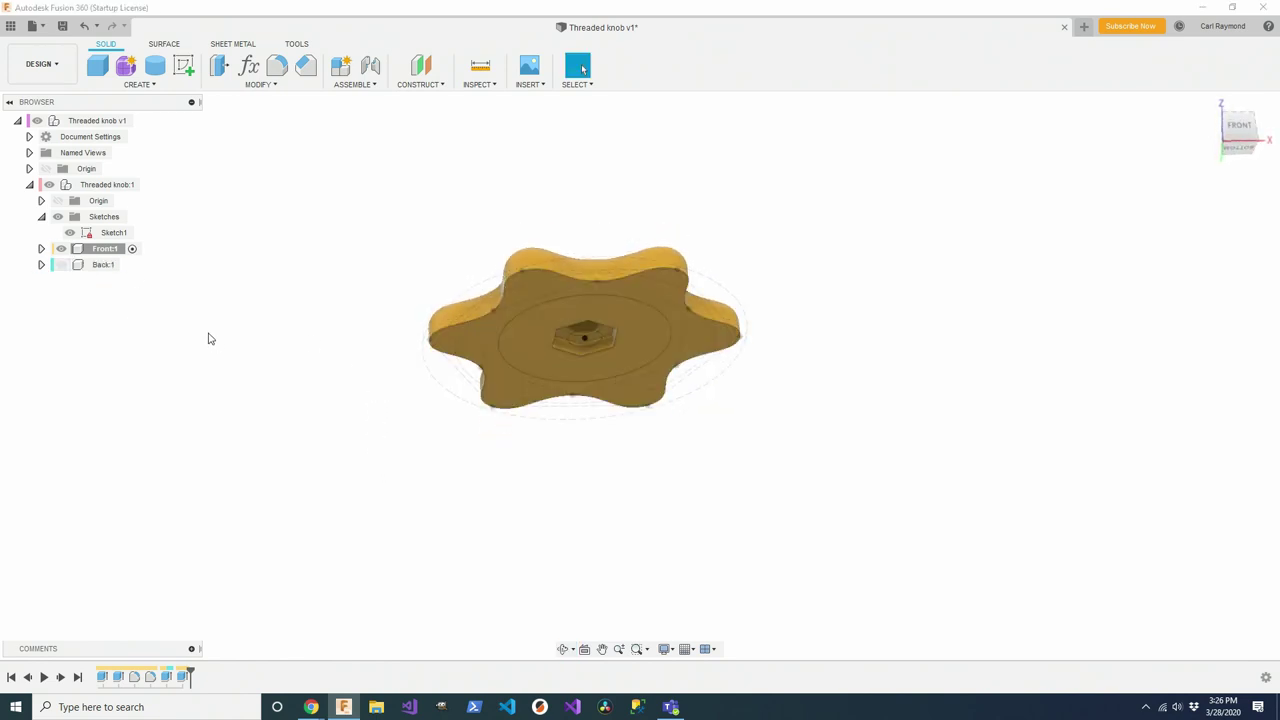
click(61, 264)
click(69, 232)
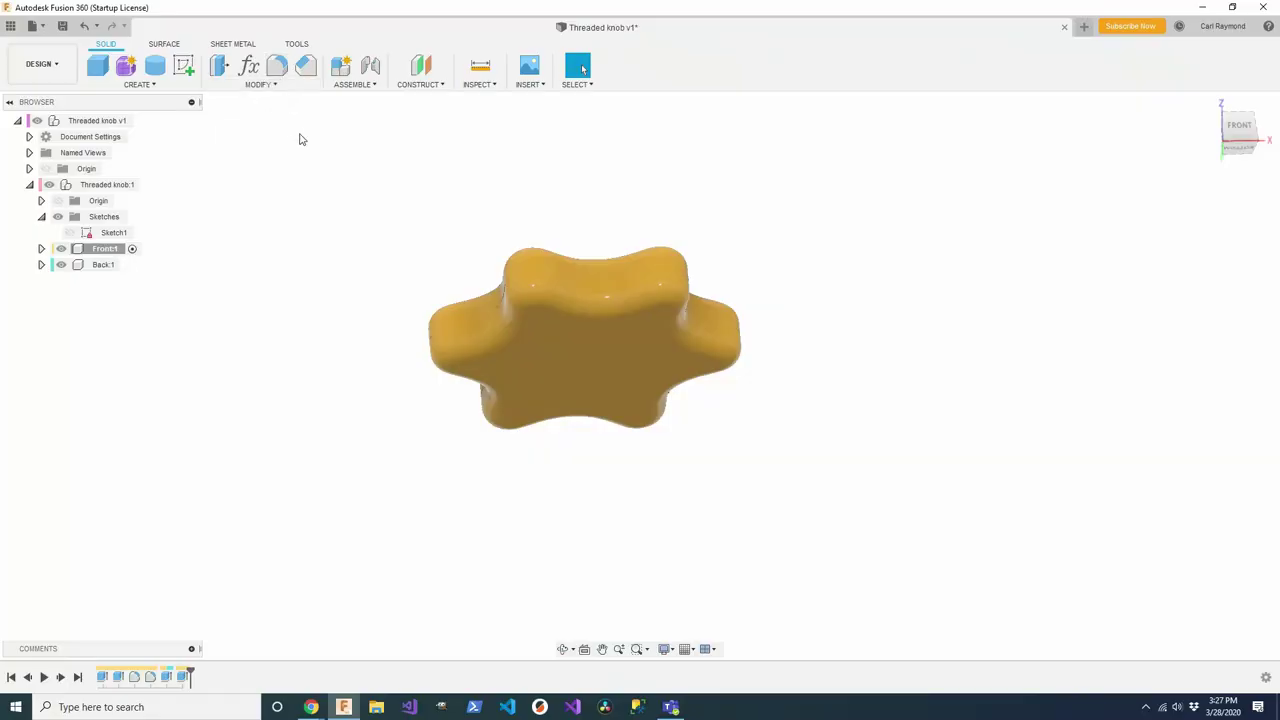
- Edit Sketch1 and draw a 10 mm diameter circle between the hexagon and the tip of the lobe on the X axis
shift+middle_drag(400, 215, 407, 330)
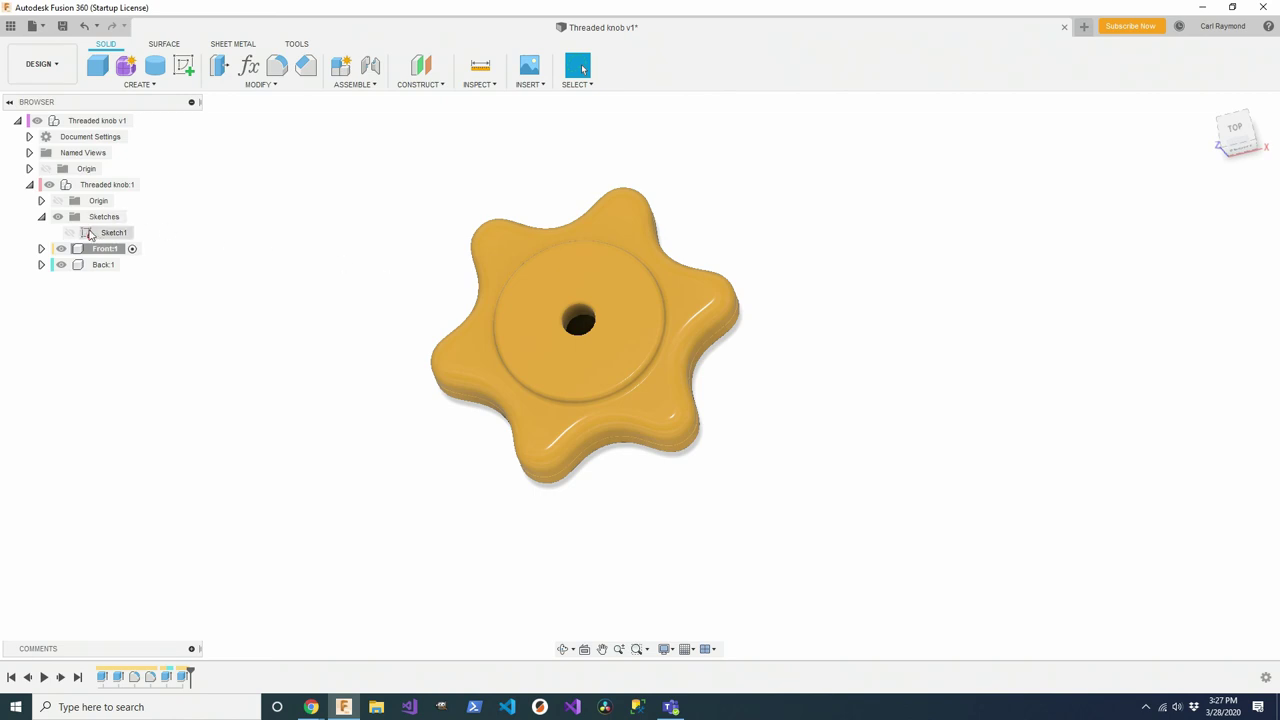
right_click(101, 235)
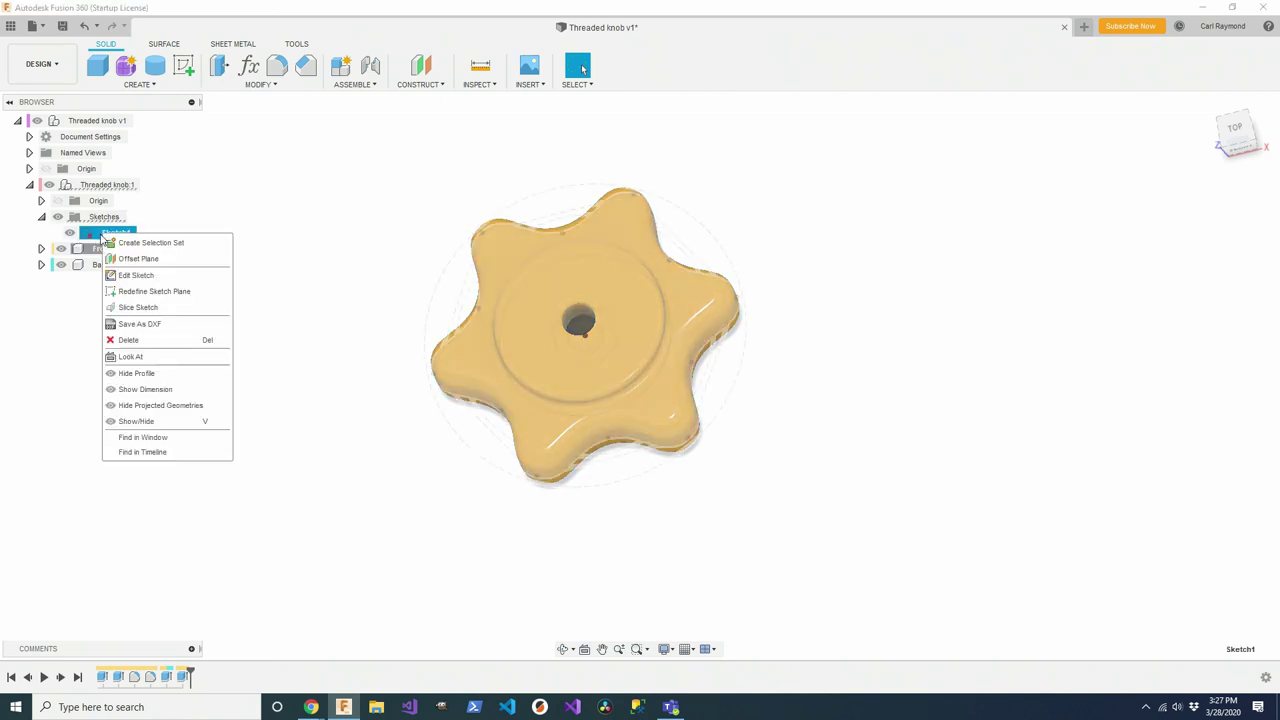
click(134, 275)
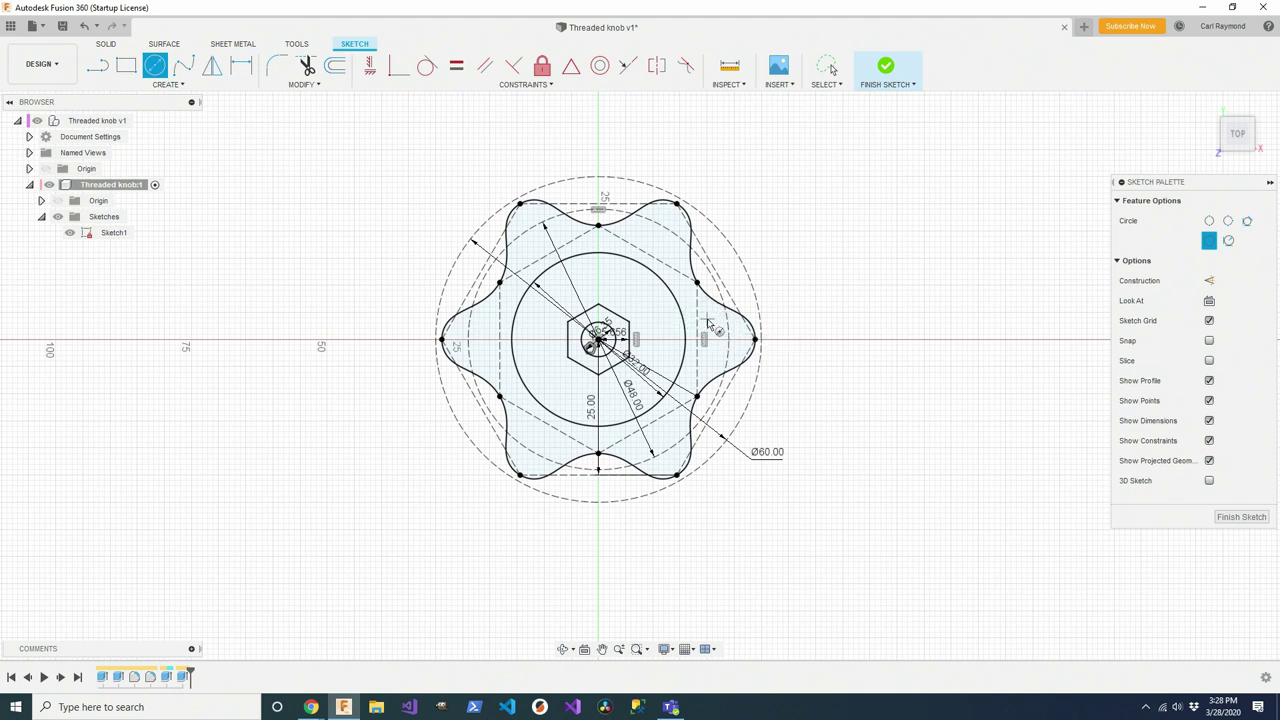
click(737, 337)
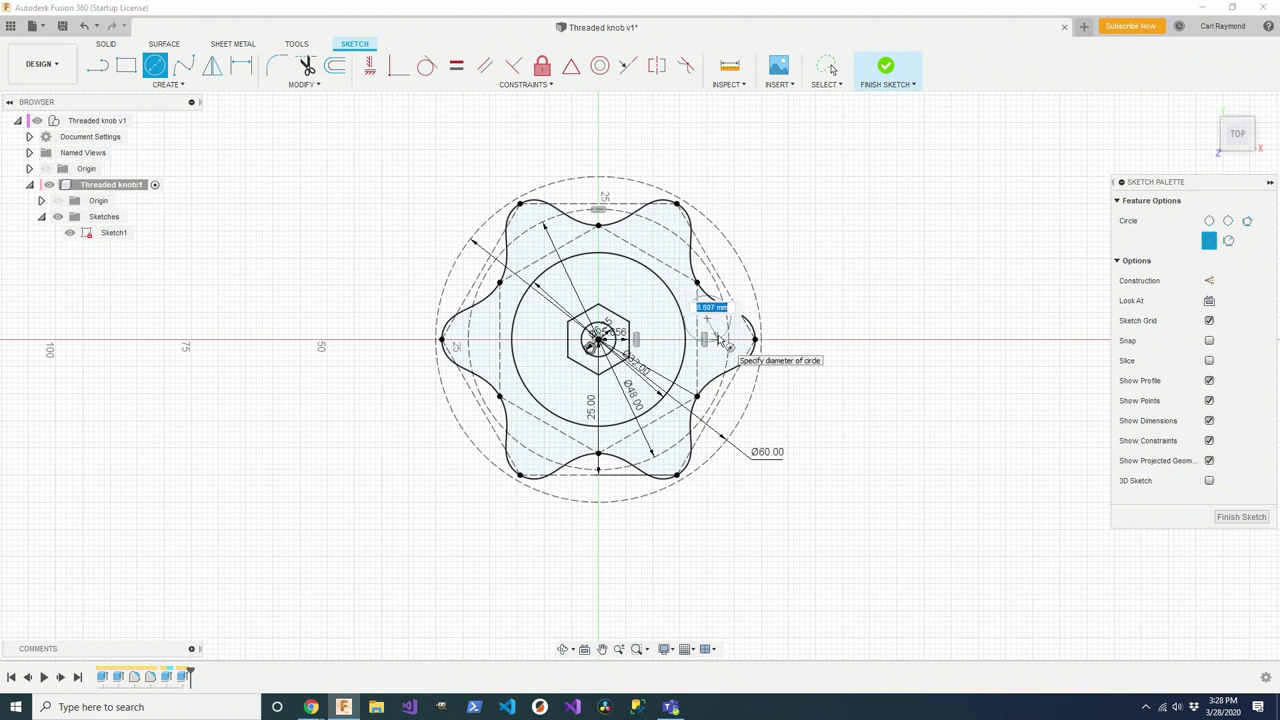
text(10)
key(Return)
key(Escape)
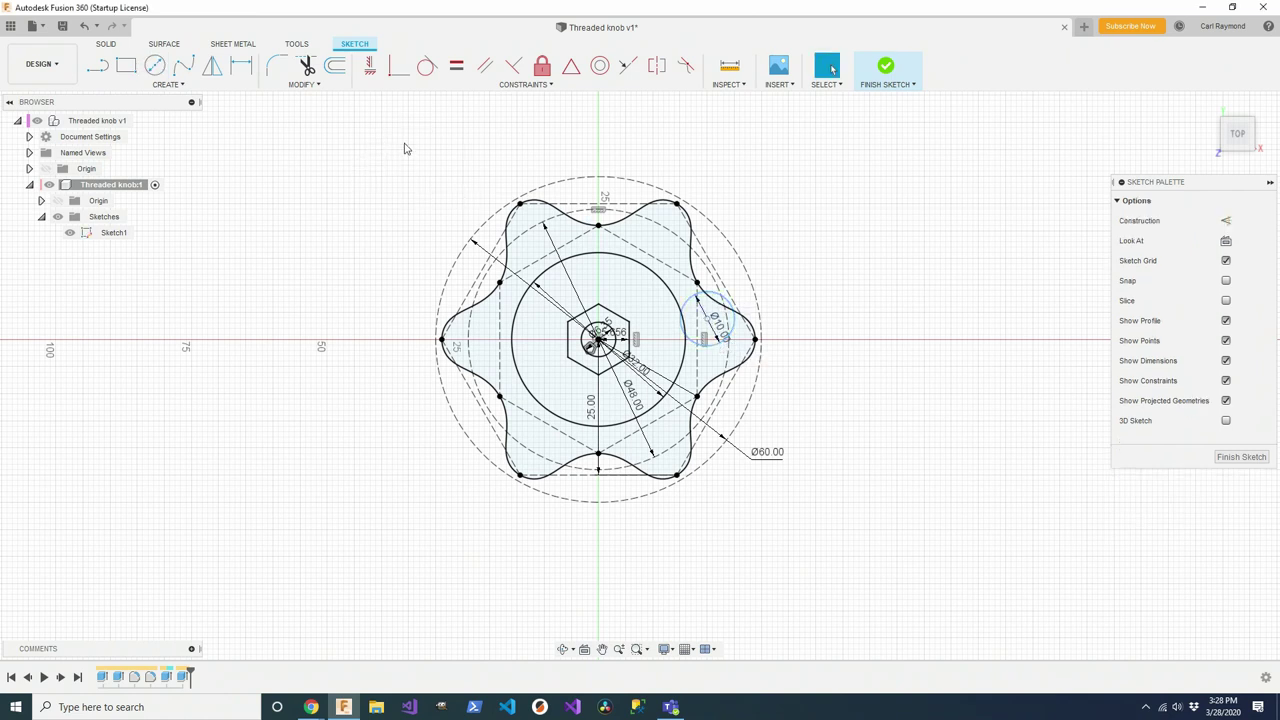
- Constrain the 10 mm circle's centre horizontally to the sketch origin
click(370, 67)
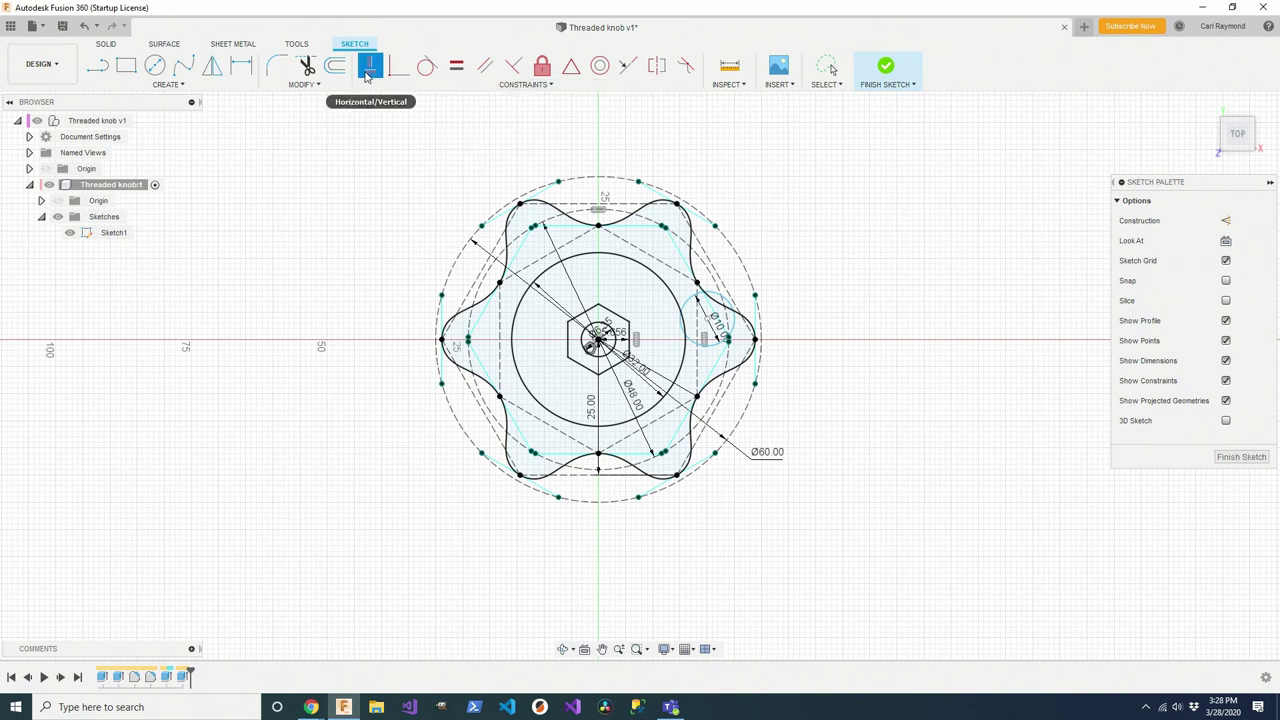
click(705, 324)
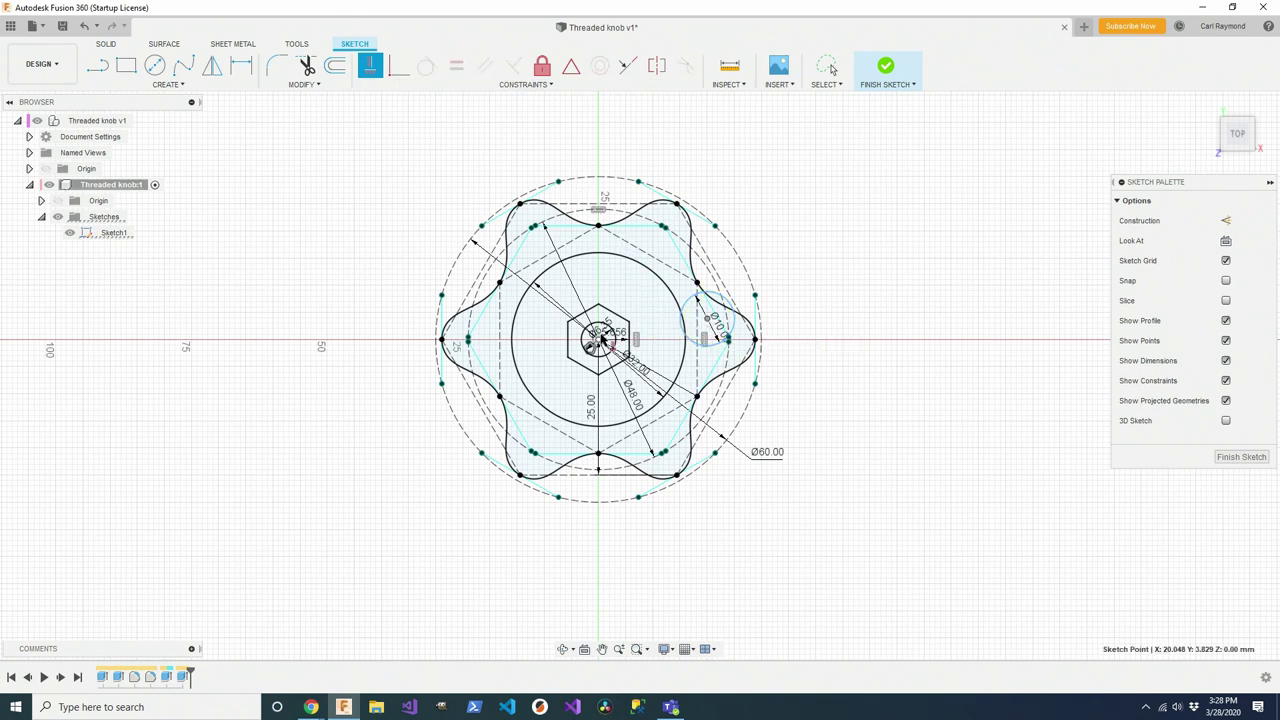
click(597, 342)
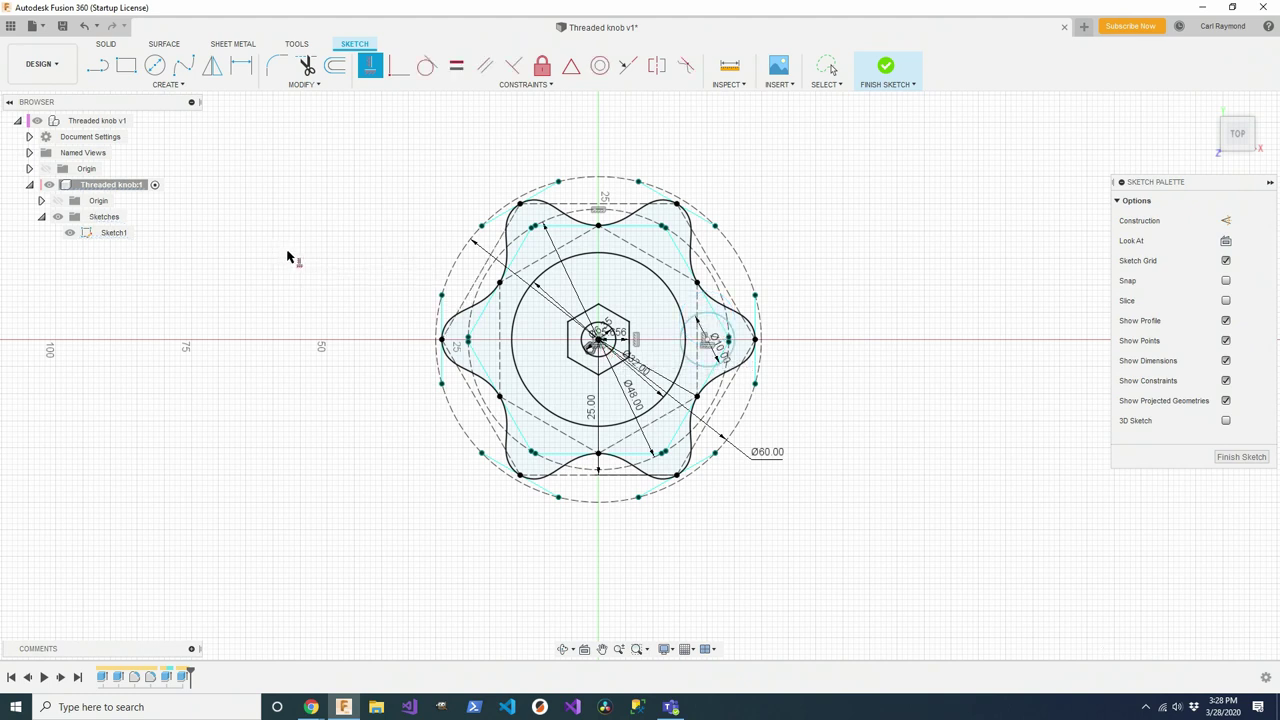
key(Escape)
- Dimension the distance from the origin to the 10 mm circle's centre as 20 mm
key(d)
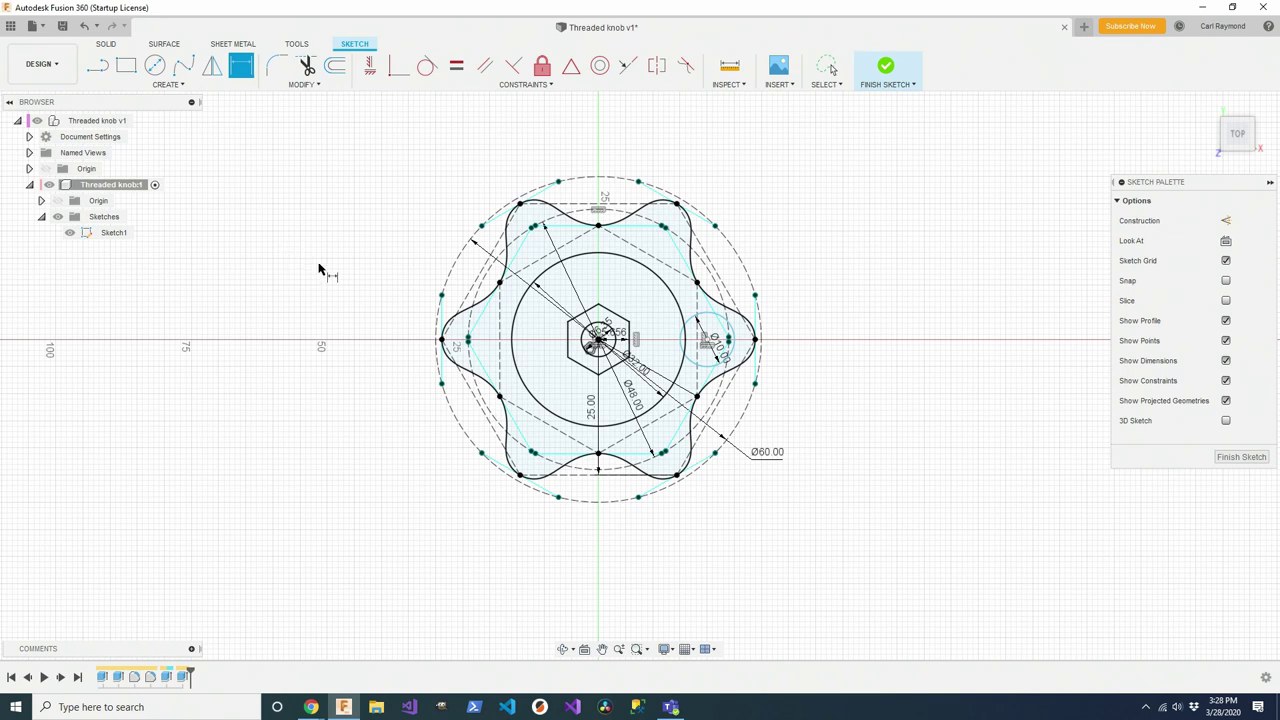
click(597, 343)
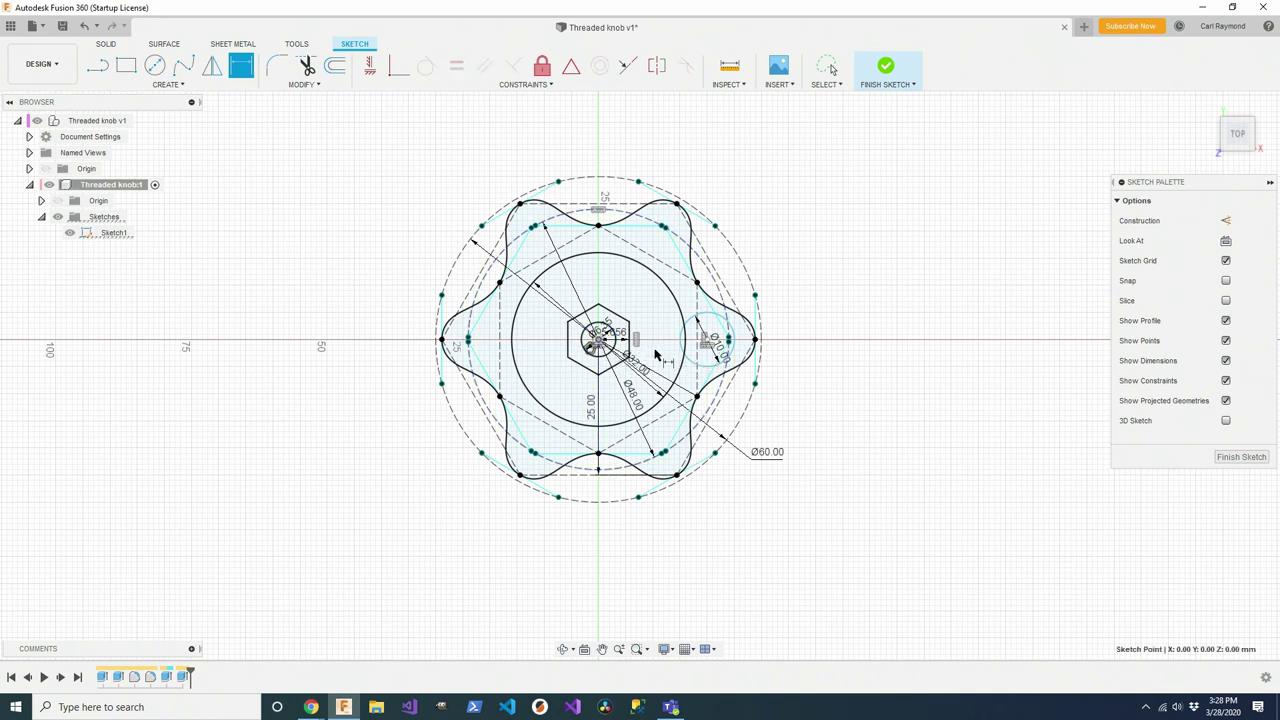
click(707, 345)
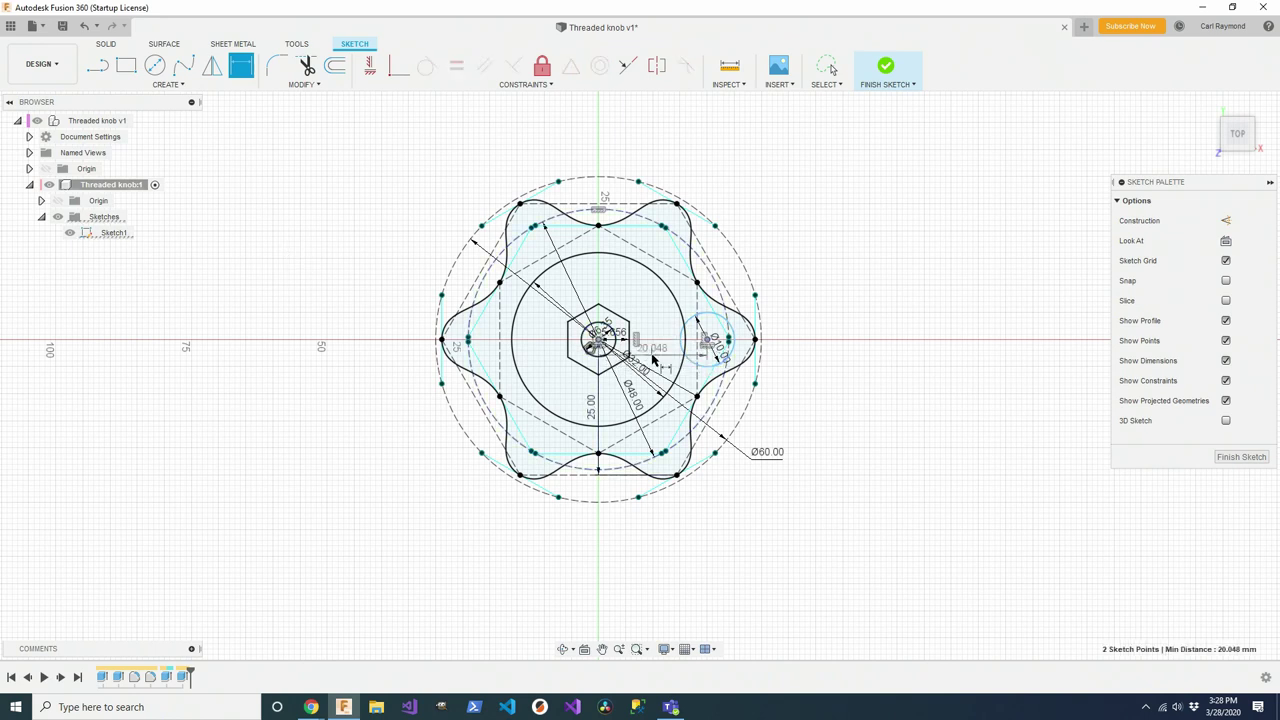
click(651, 366)
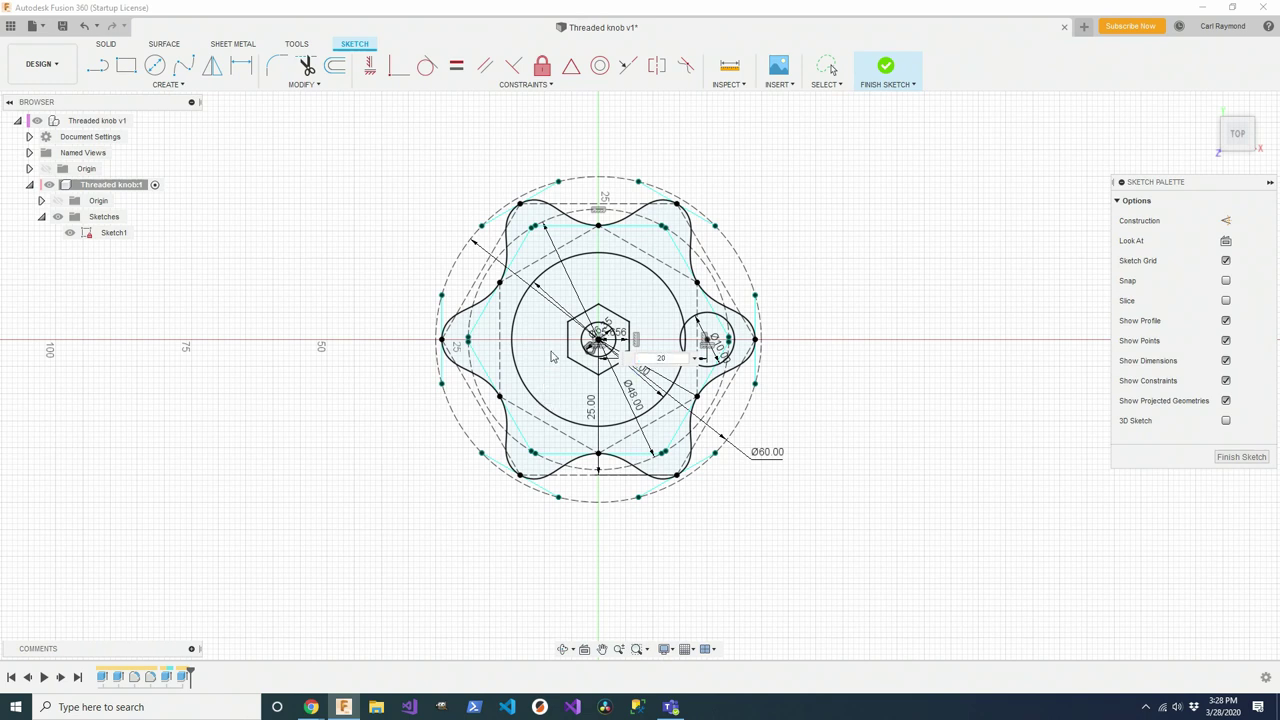
text(20)
key(Return)
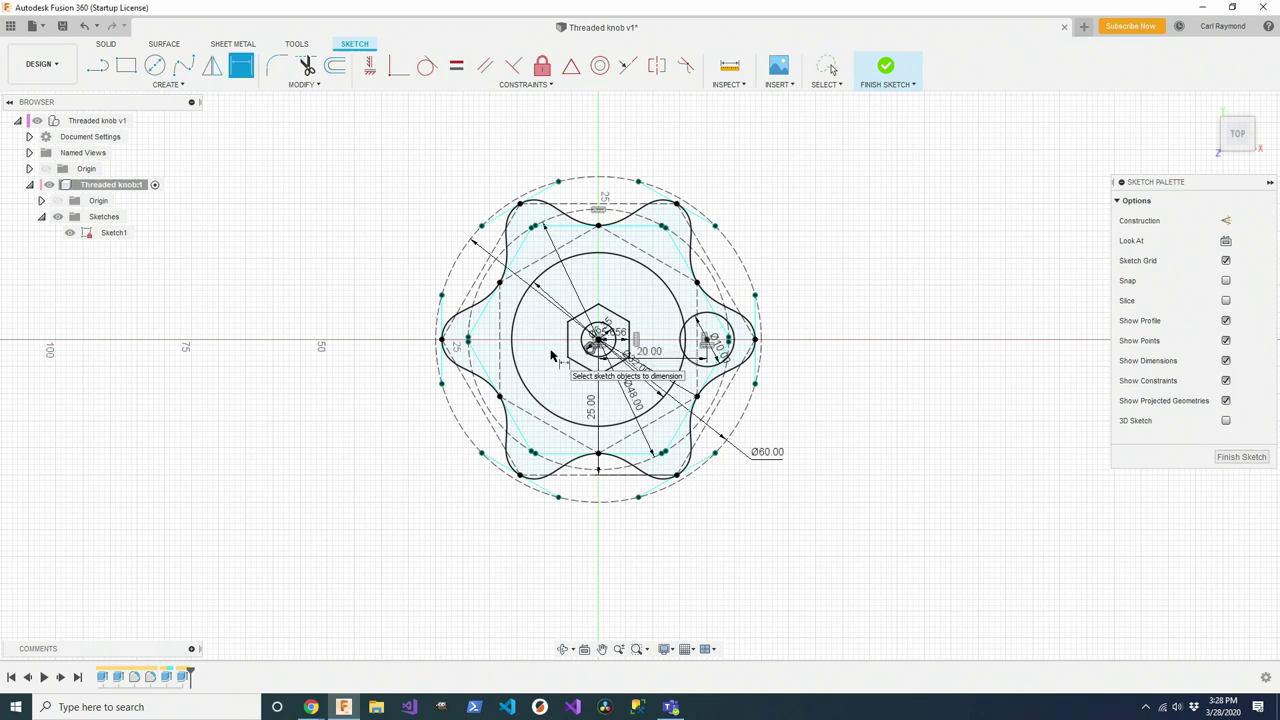
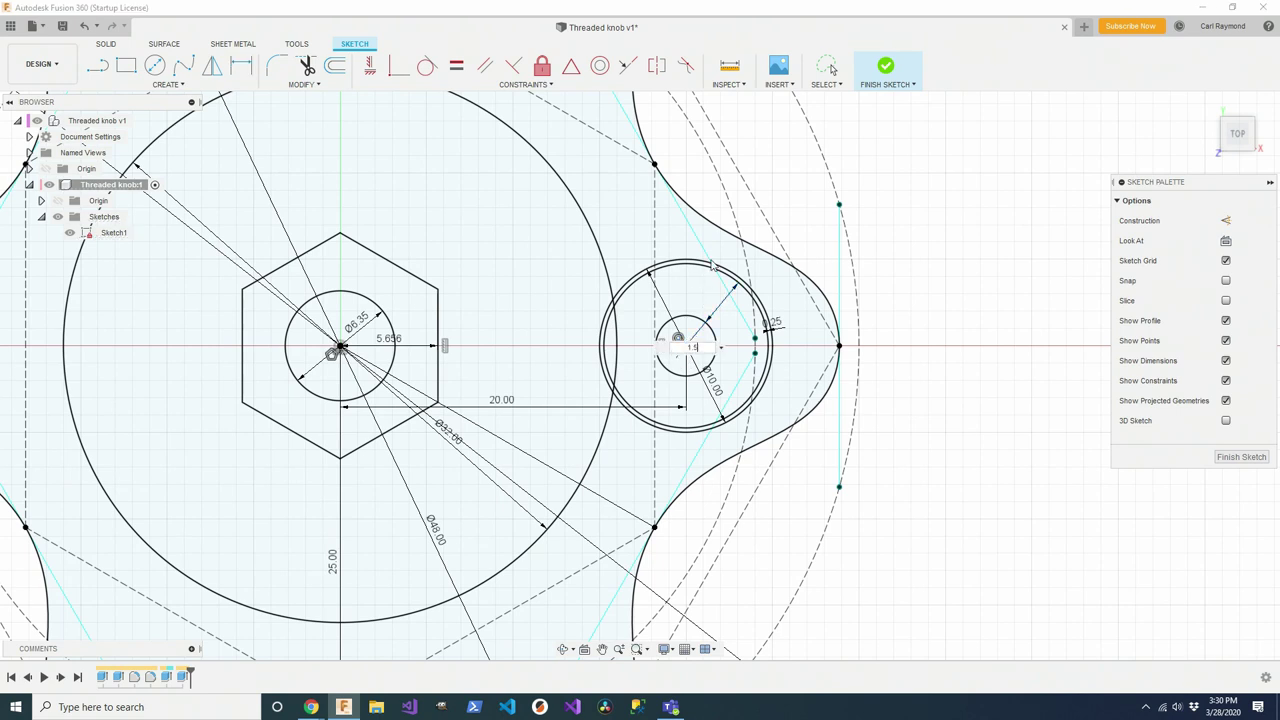
- Set the spacing between the smallest concentric circle in the lobe and the next circle outward to 1.5 mm
text(1.5)
key(Return)
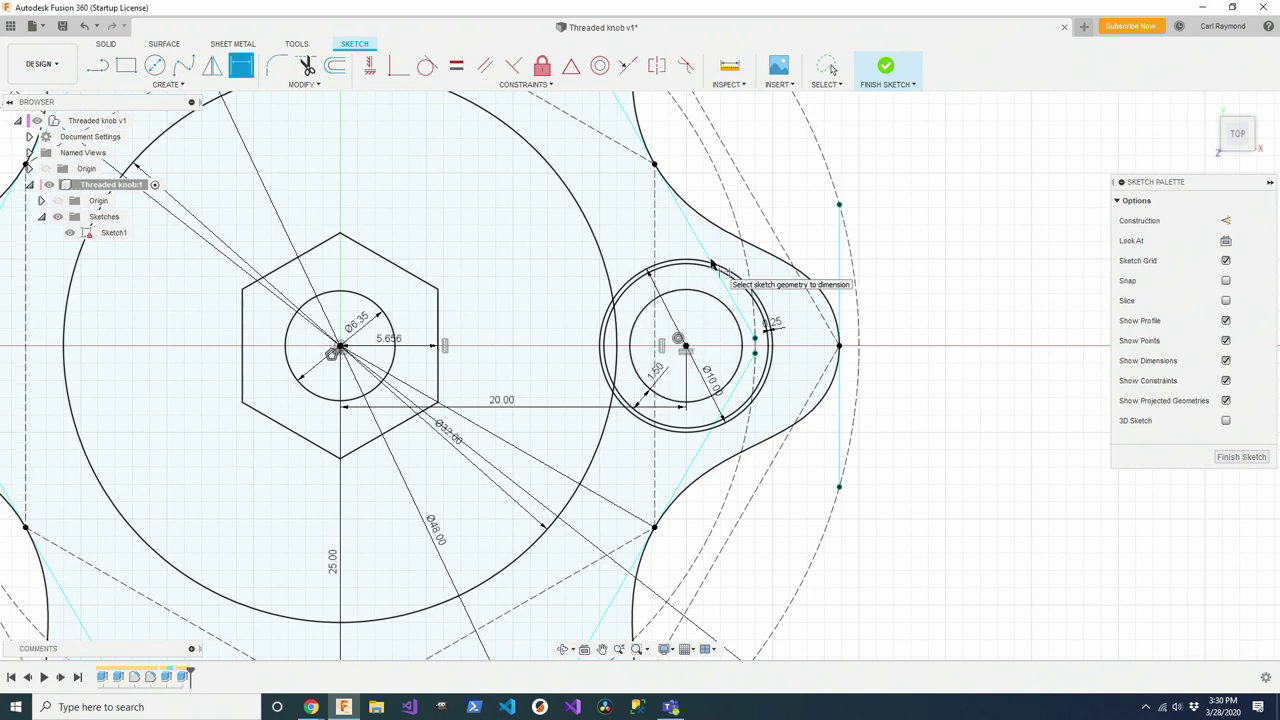
key(Escape)
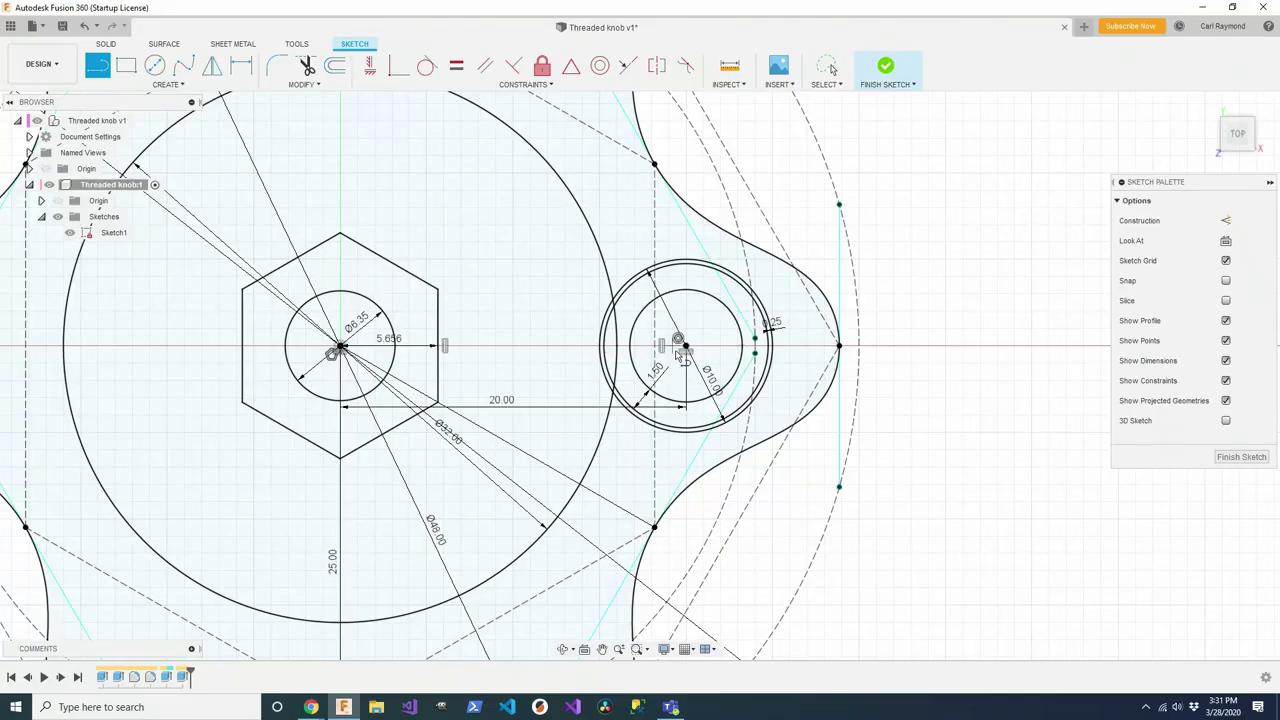
- Draw two lines from the centre of the lobe's concentric circles to the middle circle, one horizontal and one angled upward
click(686, 347)
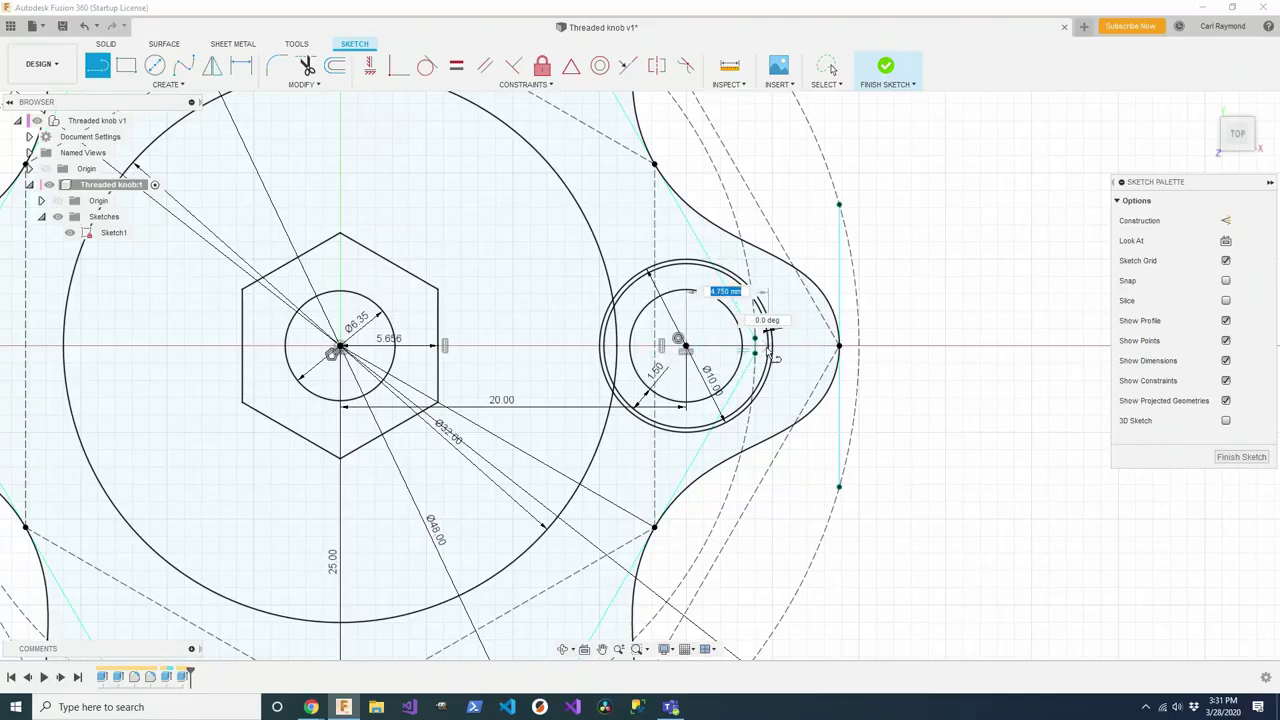
click(768, 351)
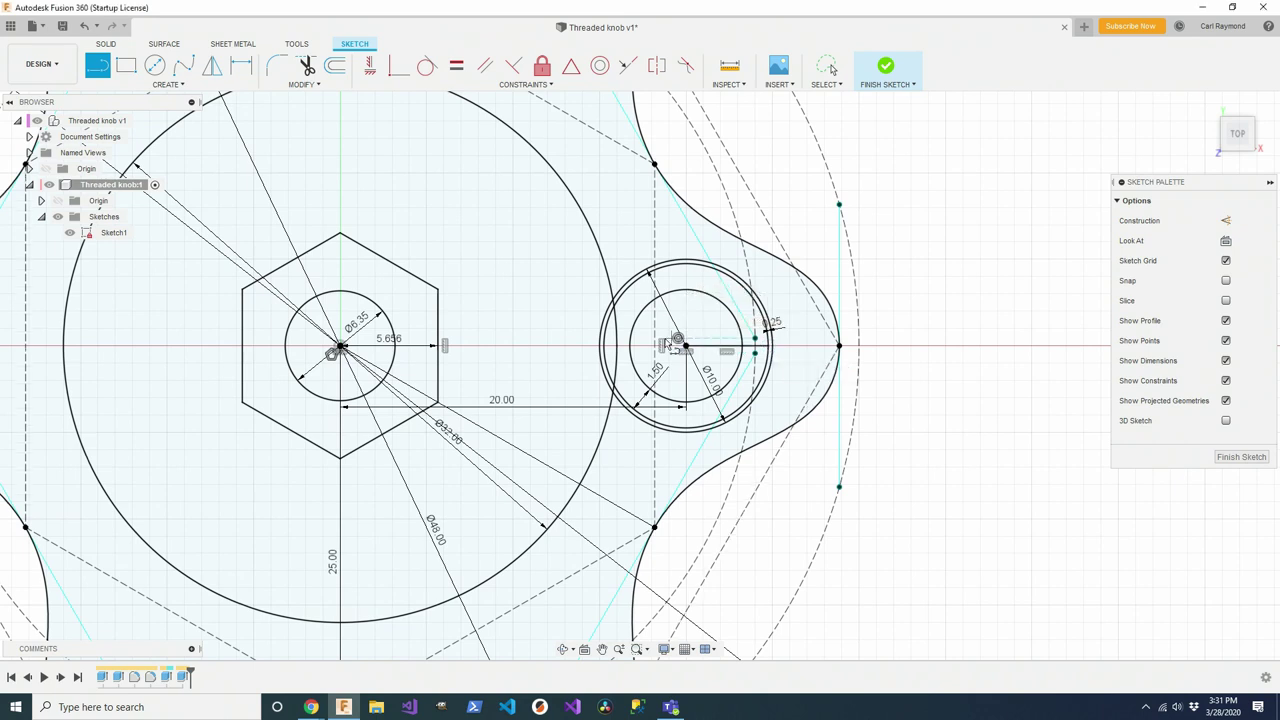
click(684, 344)
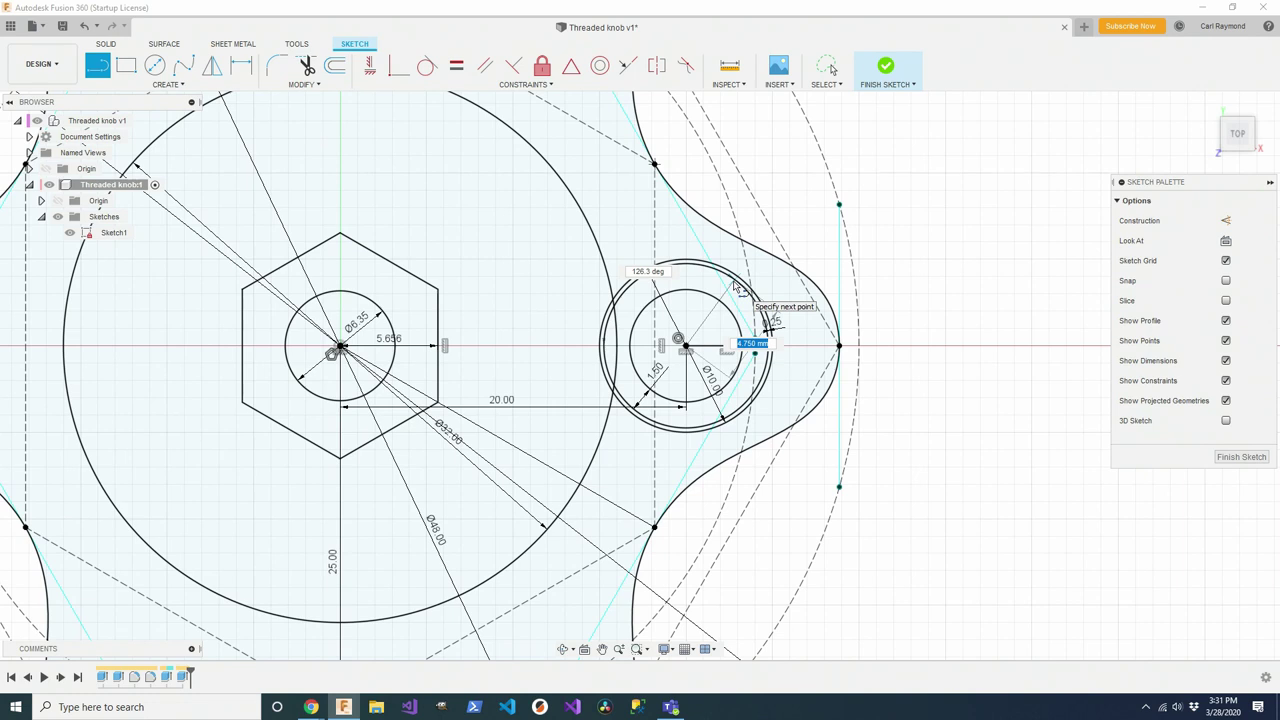
click(738, 288)
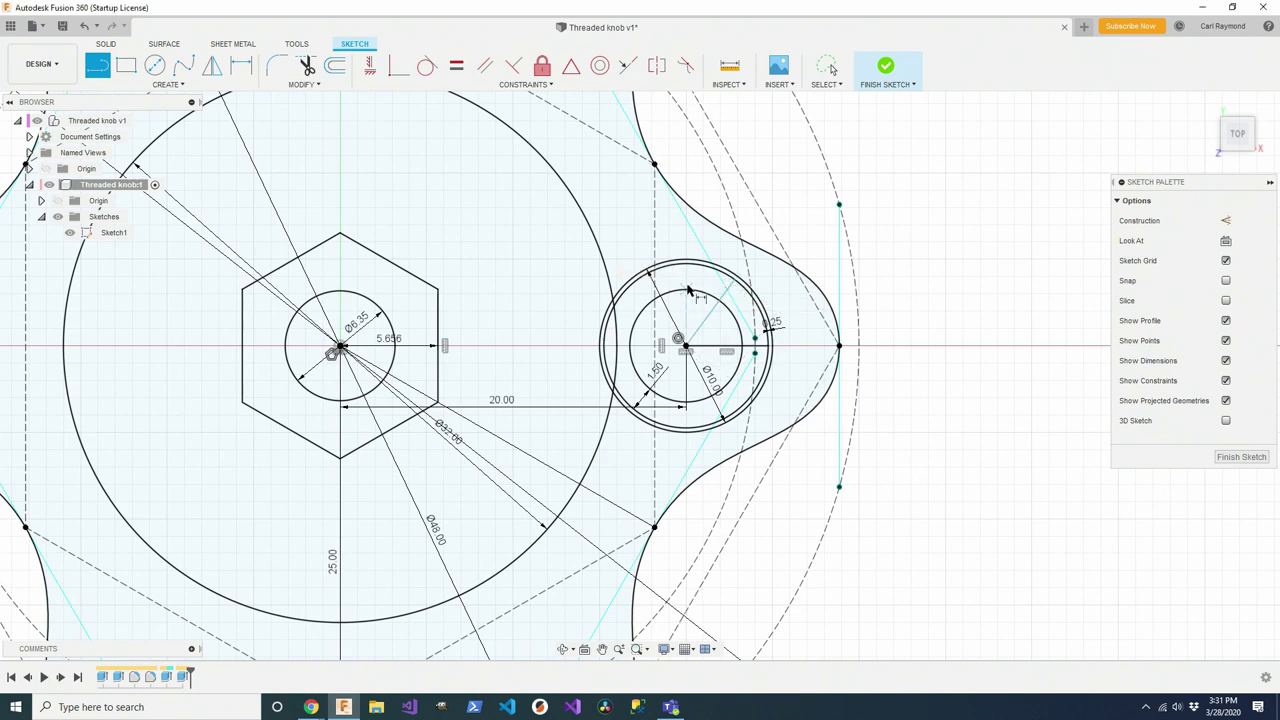
- Dimension the angle between the two radius lines as 45° and finish the sketch
key(d)
click(716, 349)
click(778, 297)
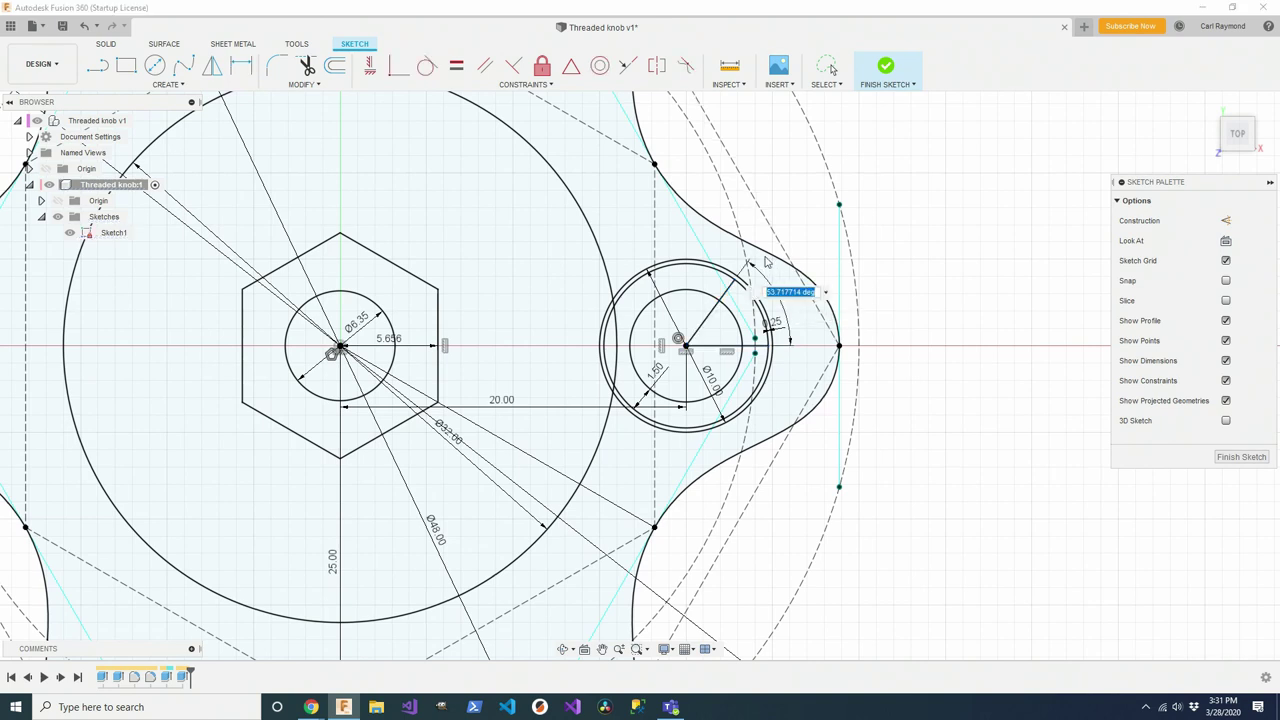
key(Return)
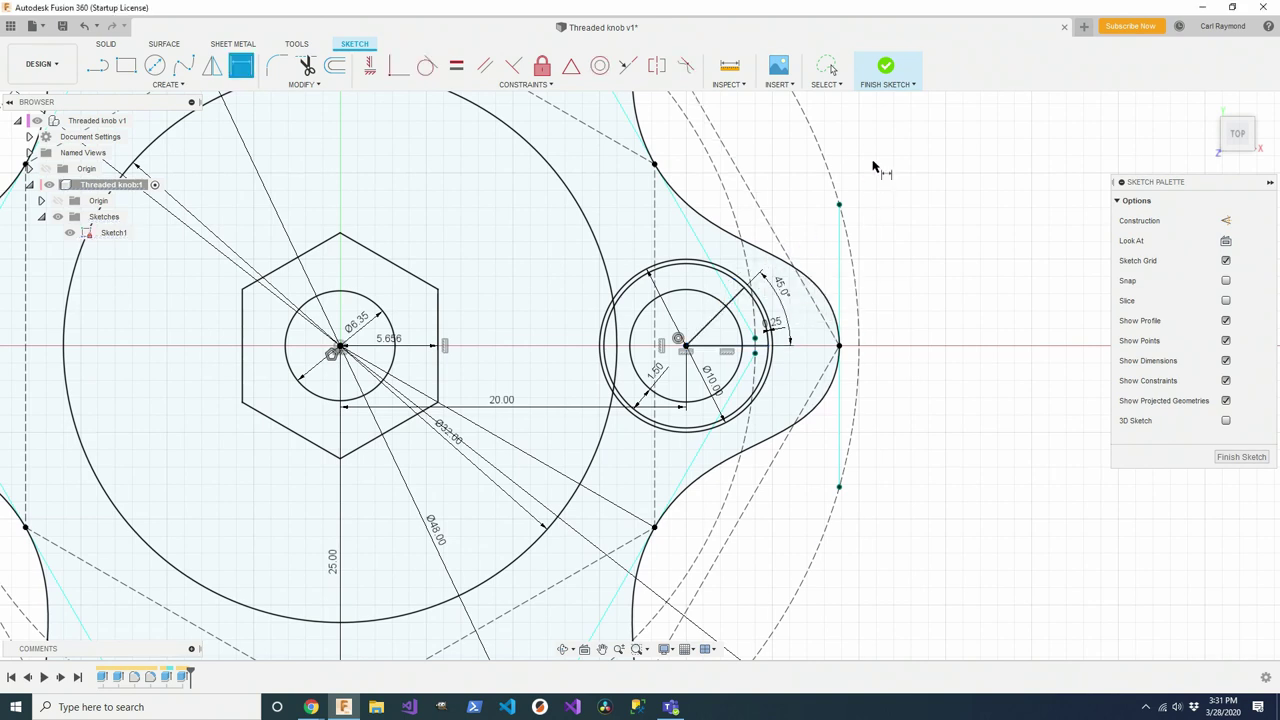
click(886, 68)
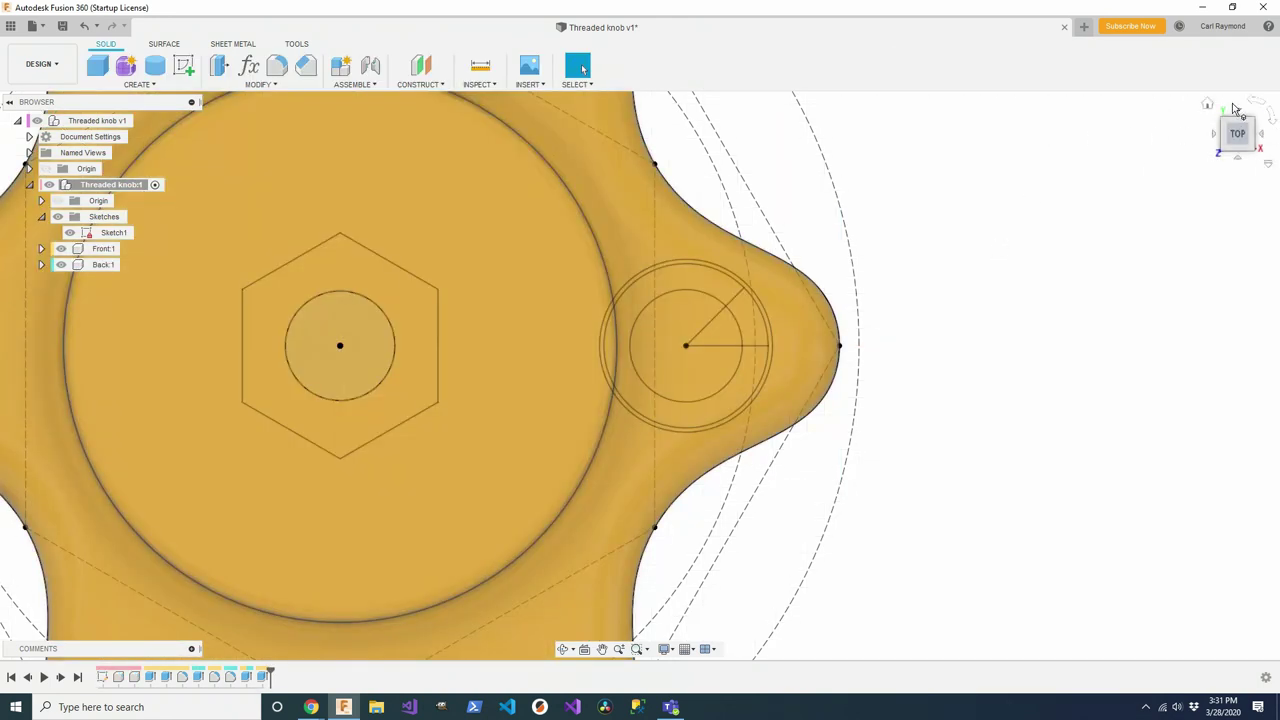
- Start an Extrude with the Front component hidden and select all seven profiles within the outermost lobe circle
click(1211, 104)
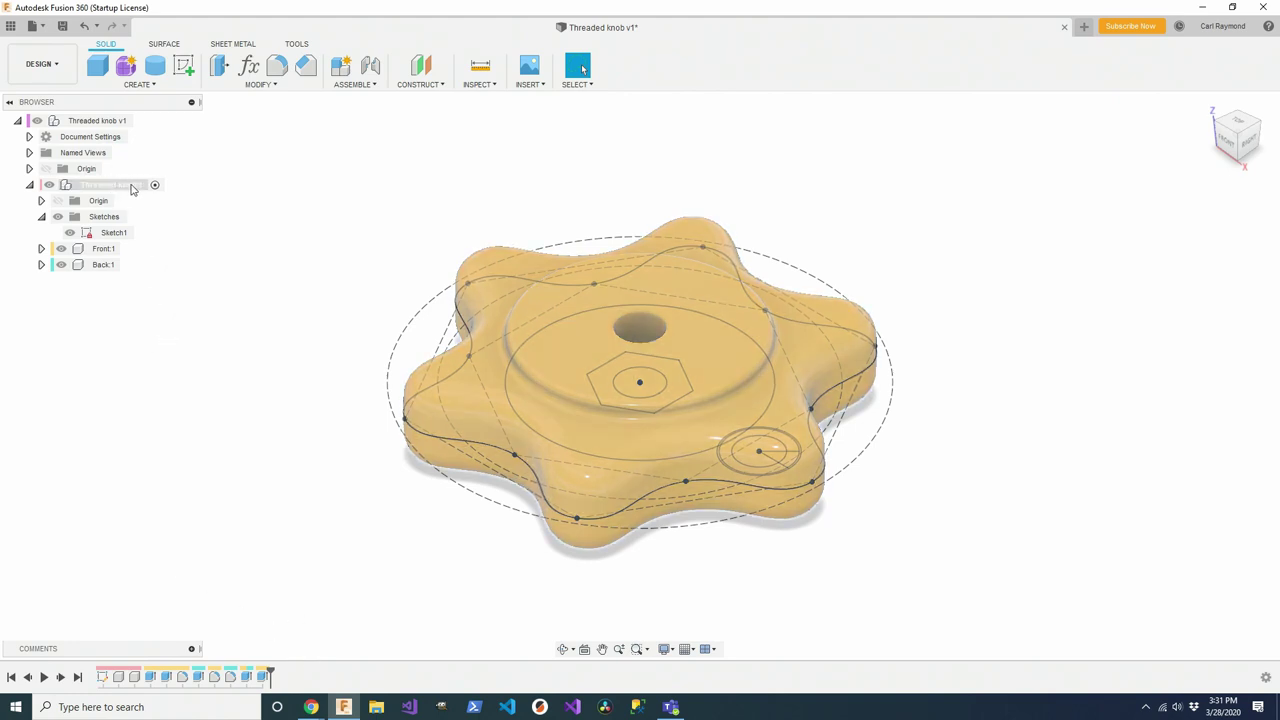
click(130, 188)
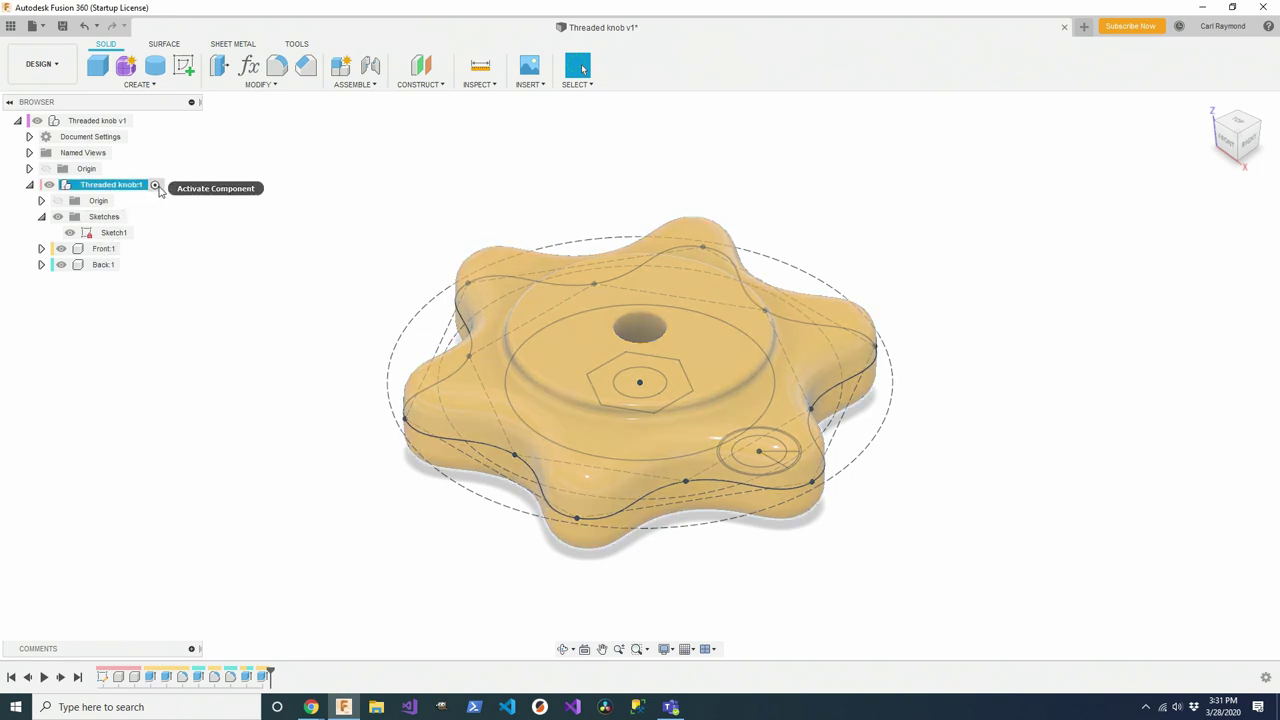
click(139, 84)
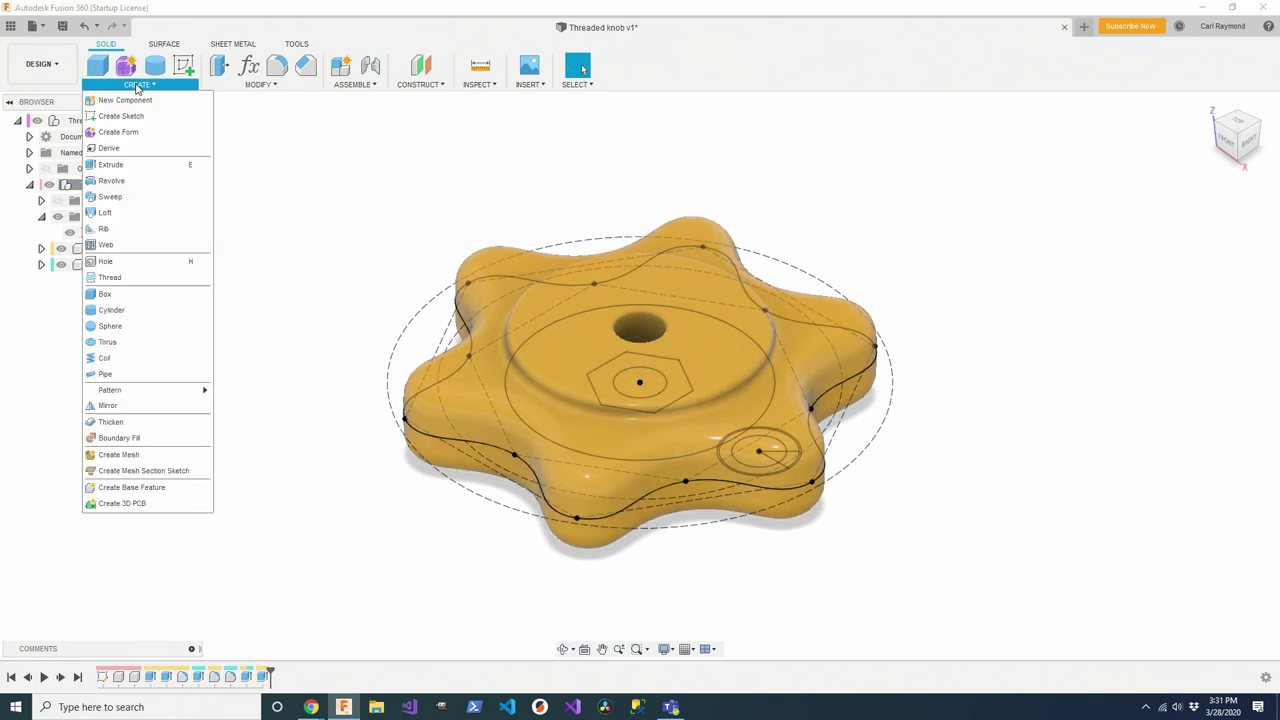
click(123, 164)
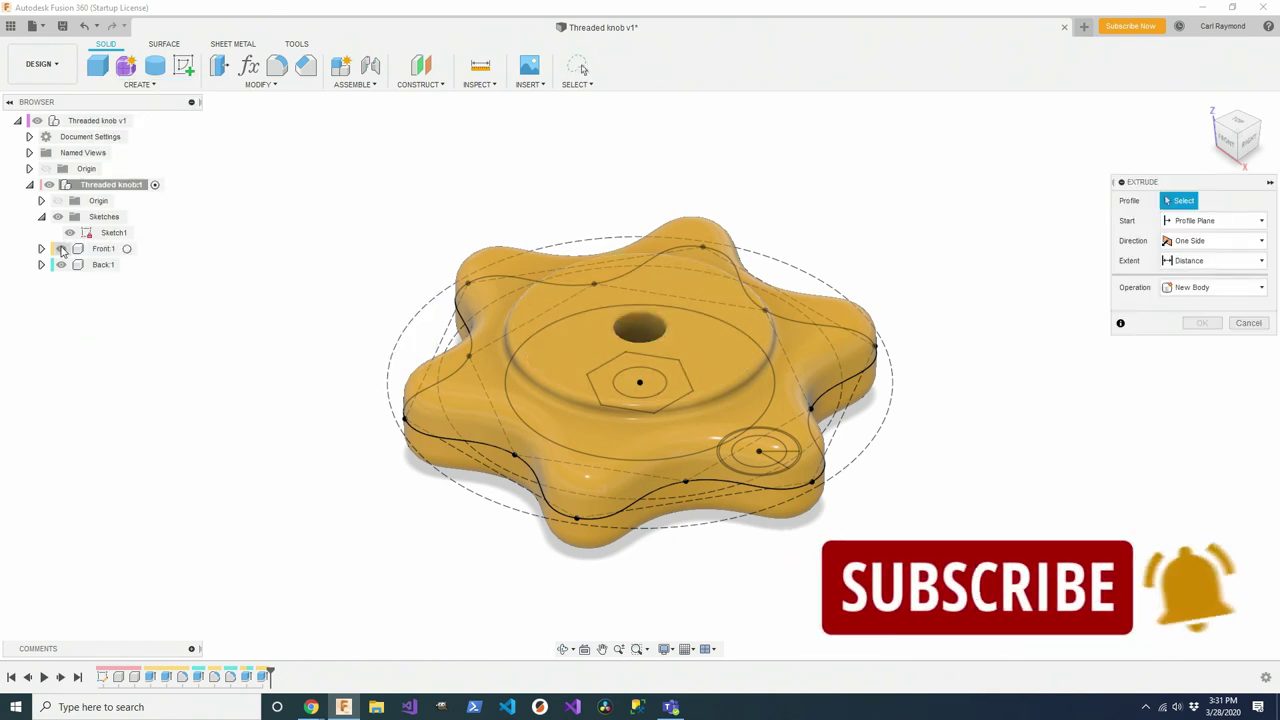
click(61, 248)
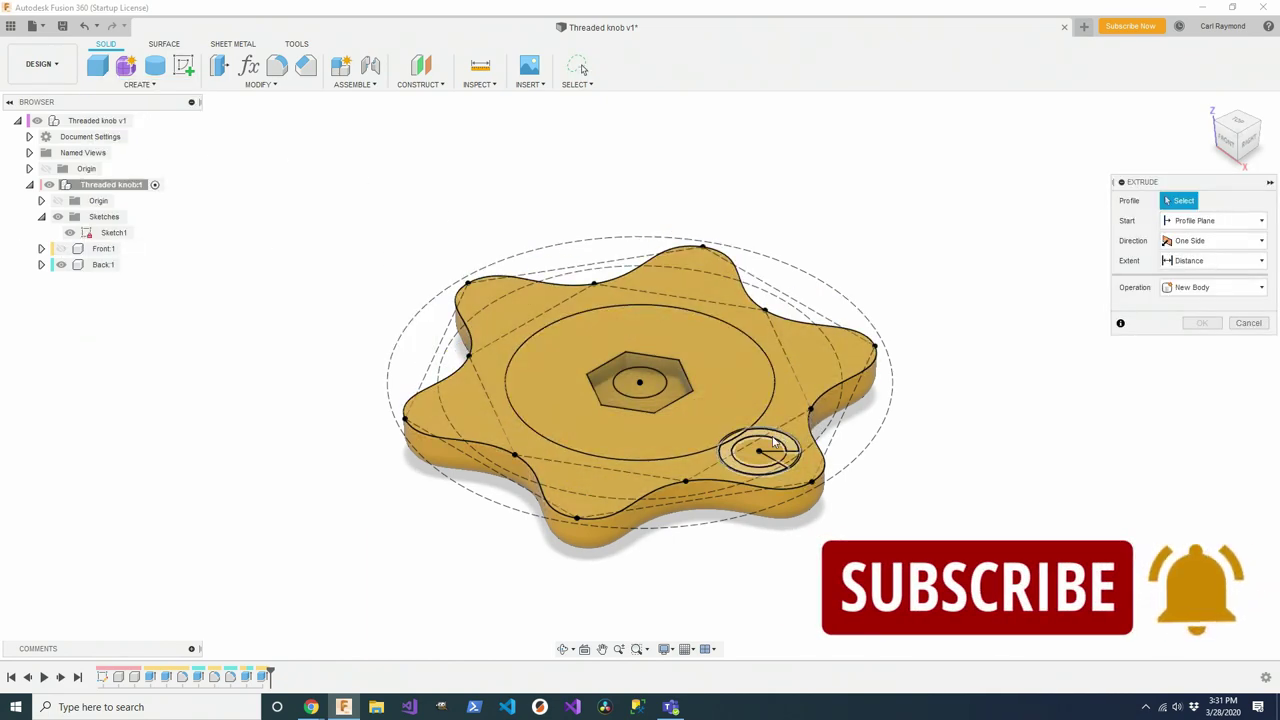
scroll(778, 432, up, 5)
scroll(722, 432, up, 4)
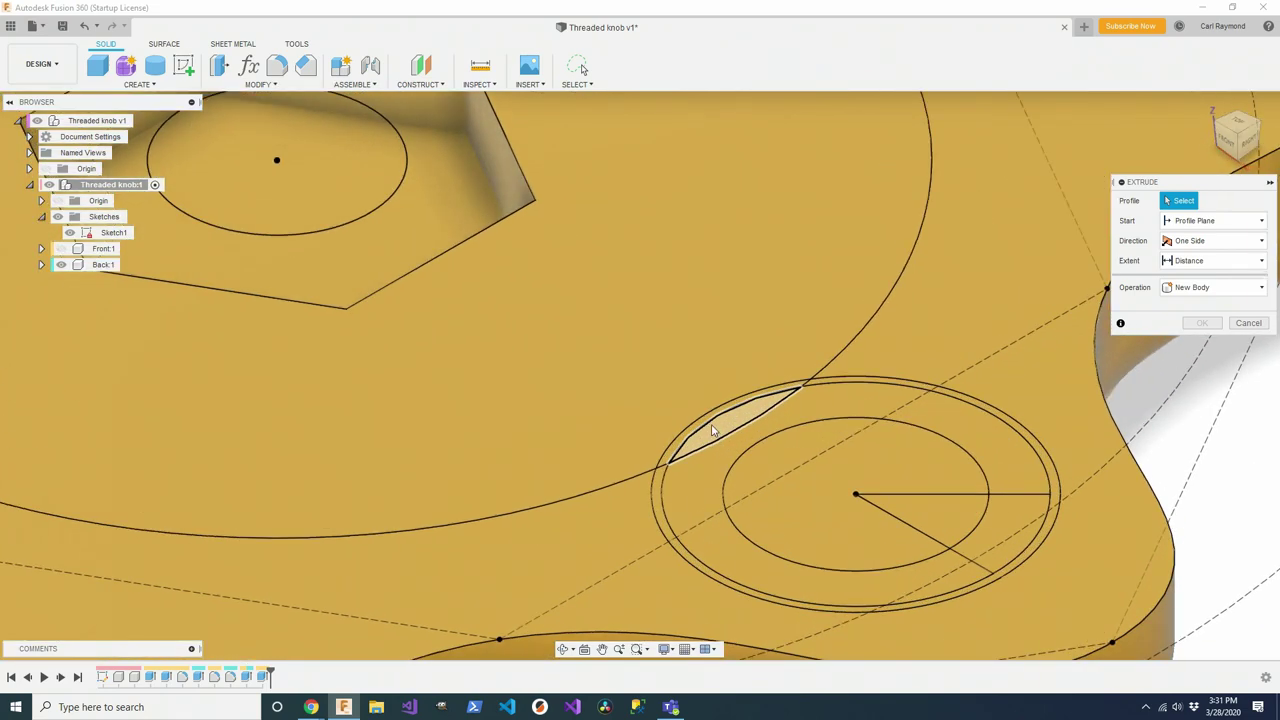
click(728, 418)
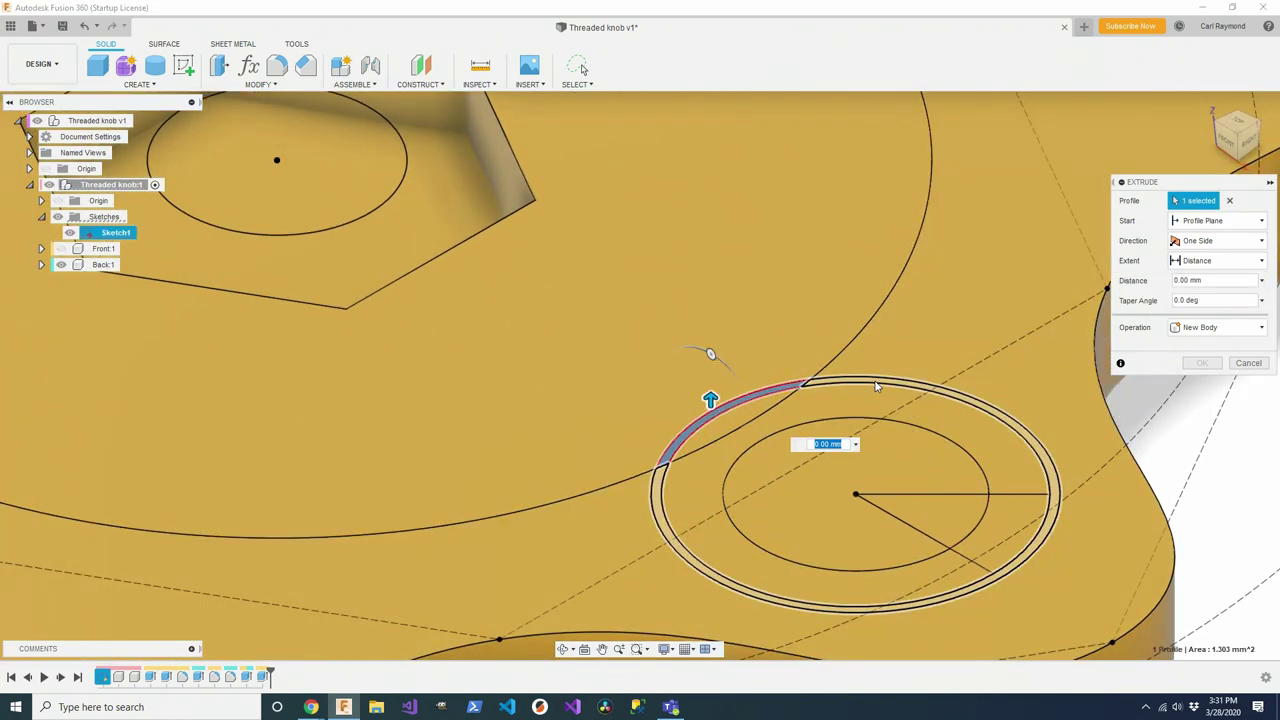
click(886, 394)
click(903, 486)
click(851, 428)
click(737, 449)
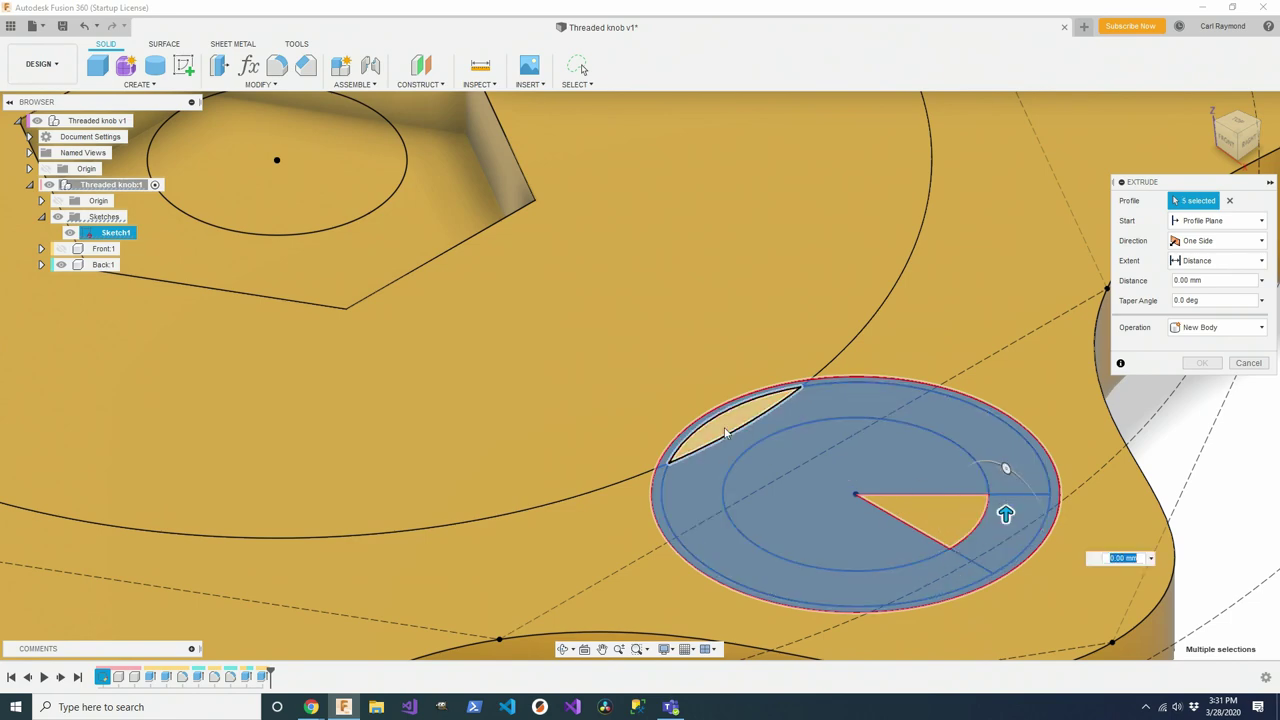
click(720, 403)
click(932, 518)
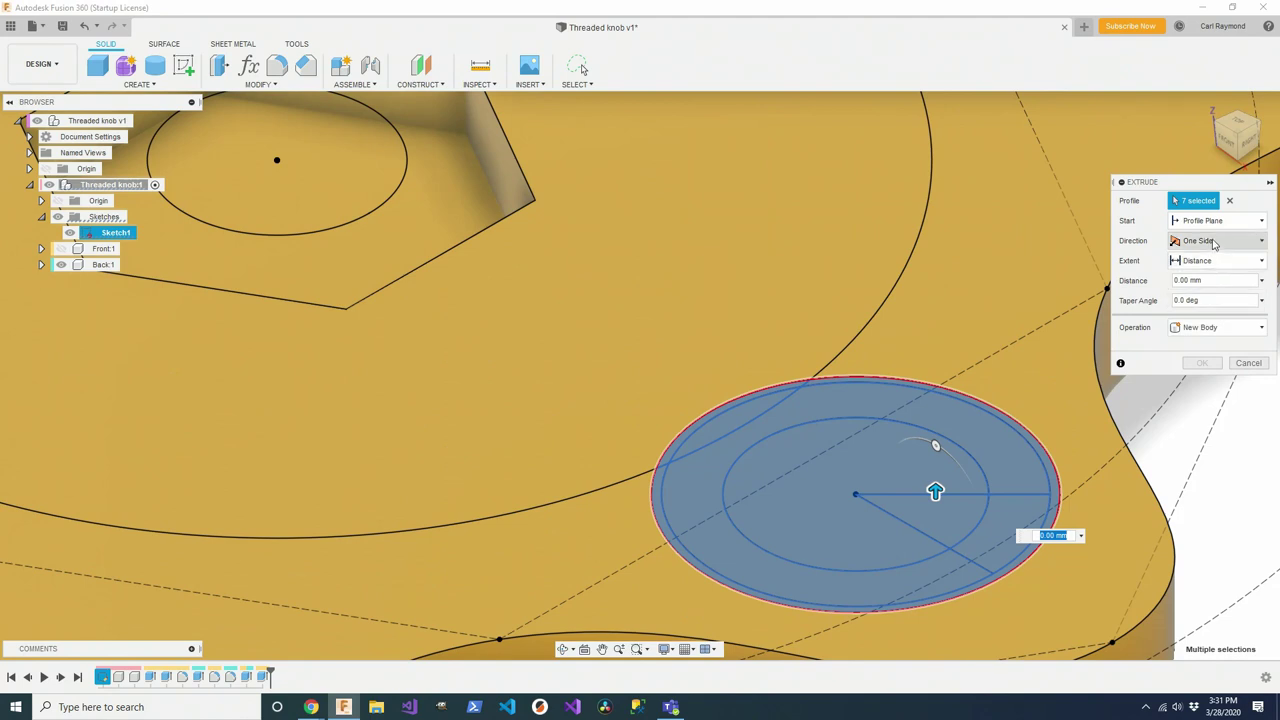
- Extrude the lobe circle profiles symmetrically as a cut with a 4 mm whole length and a 4° taper angle
click(1213, 242)
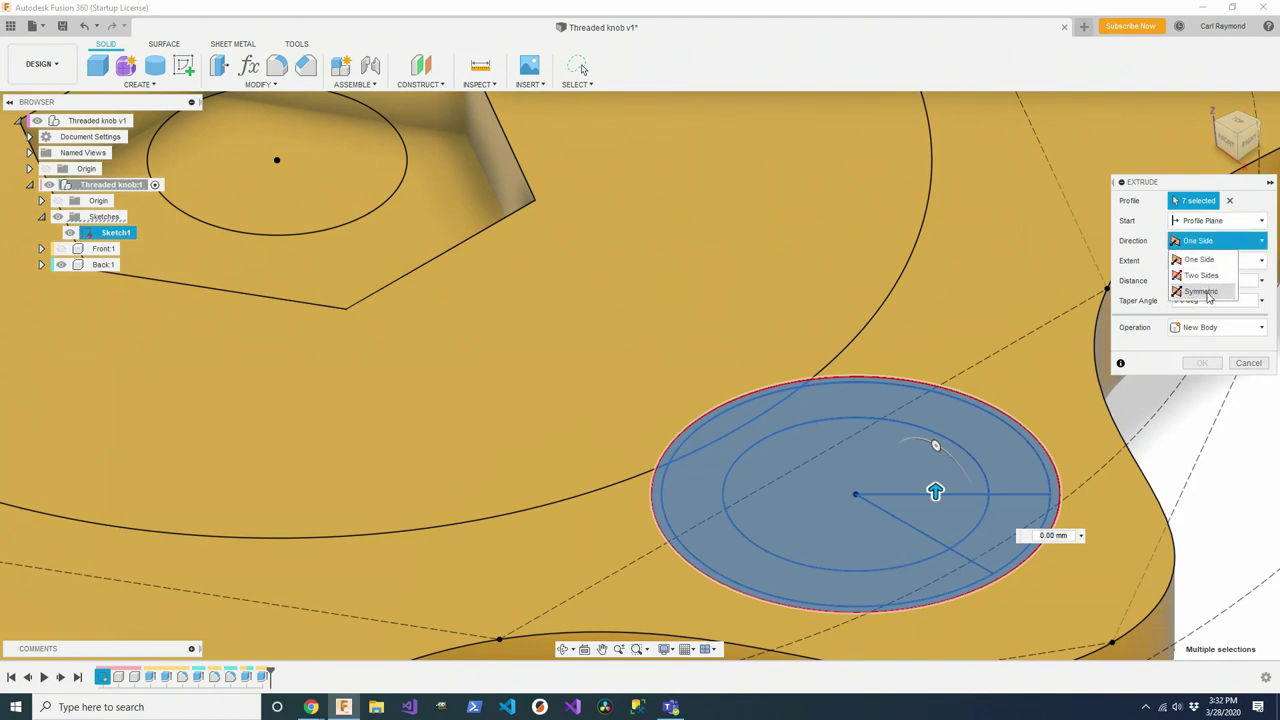
click(1215, 289)
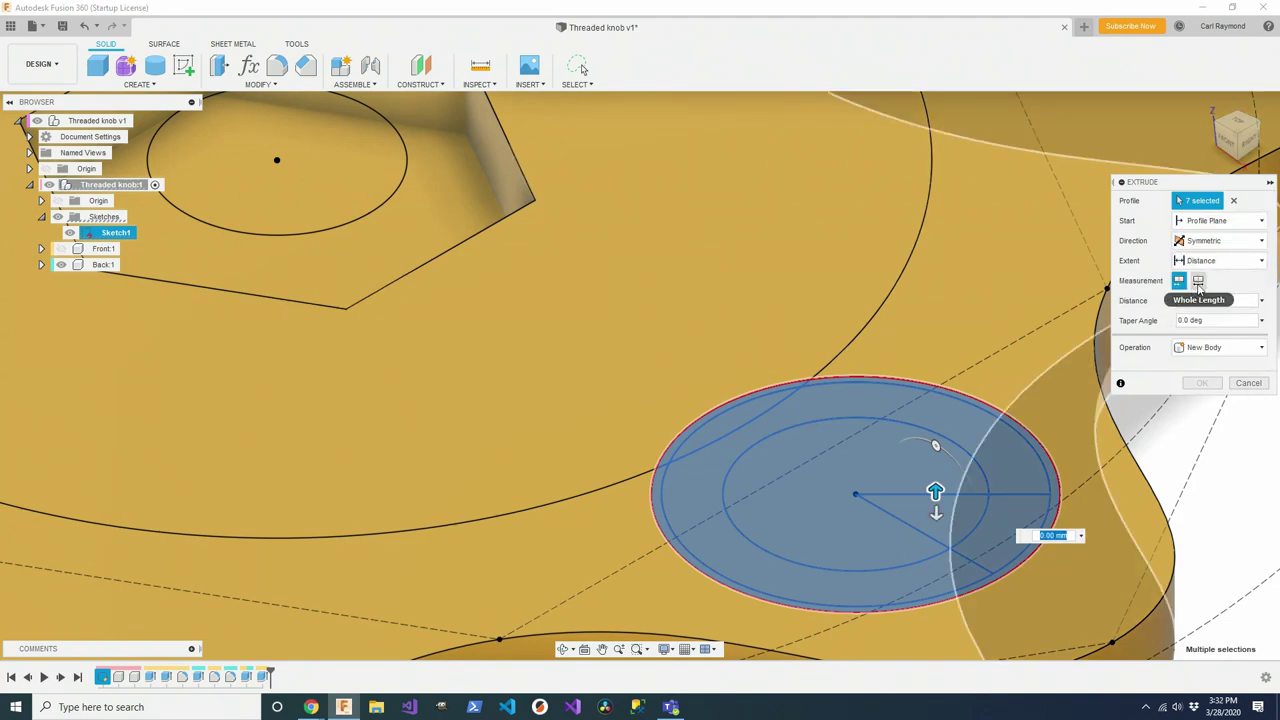
click(1198, 282)
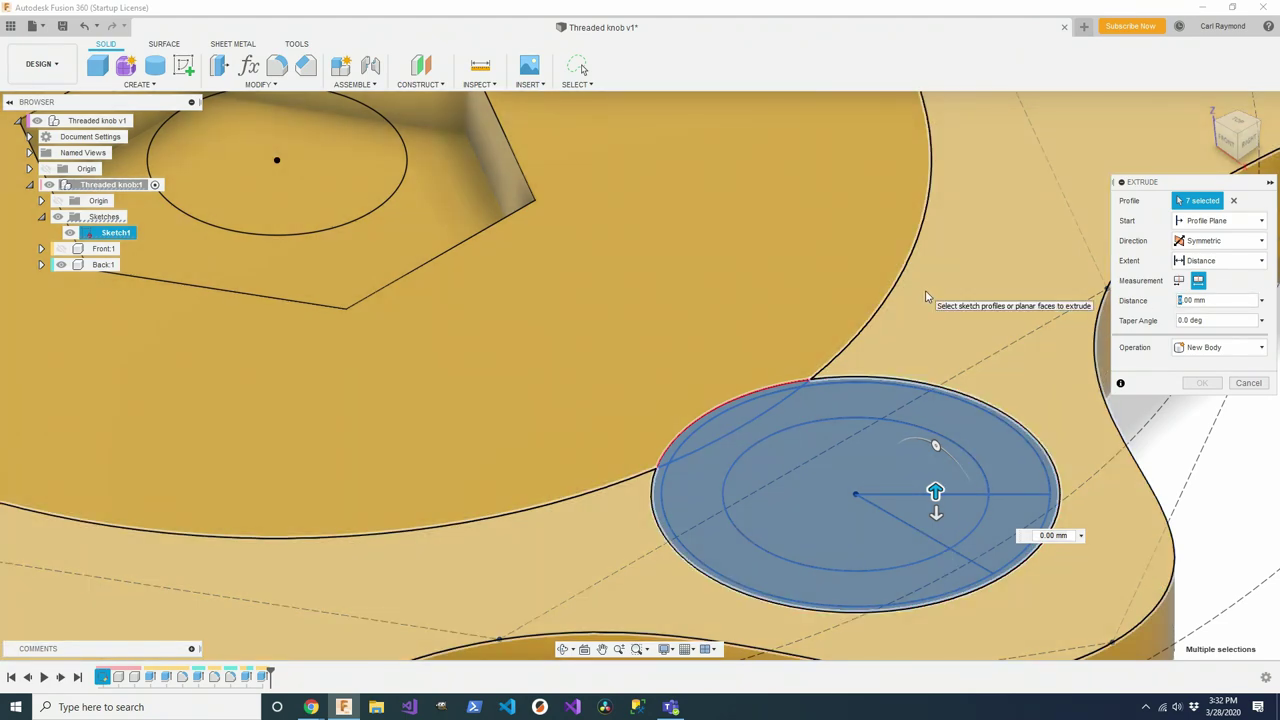
key(Return)
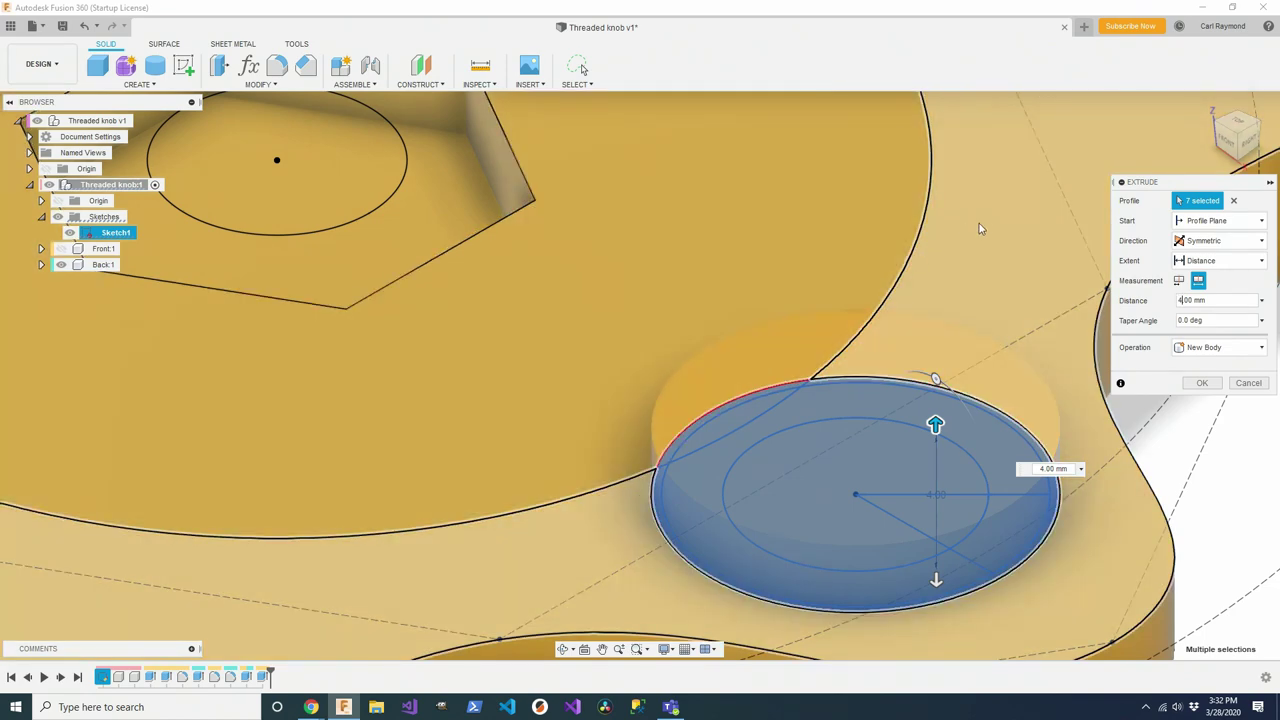
shift+middle_drag(1010, 242, 1013, 218)
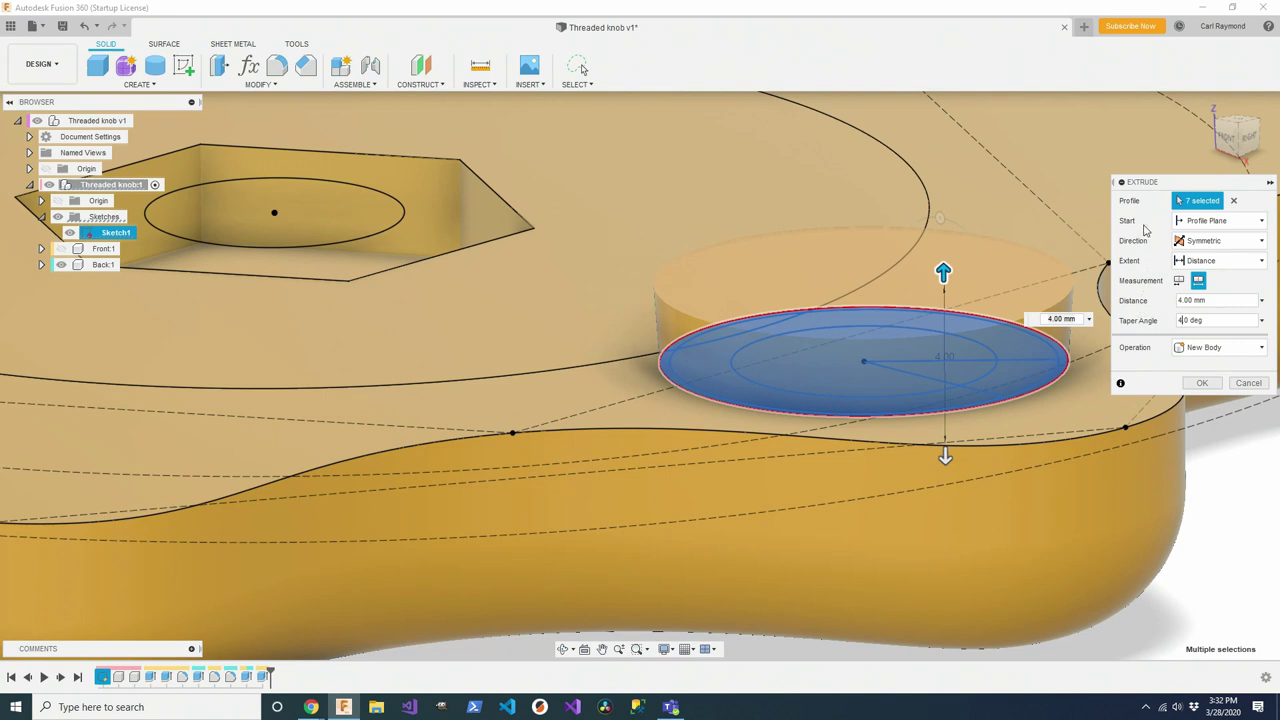
click(1216, 349)
click(1207, 384)
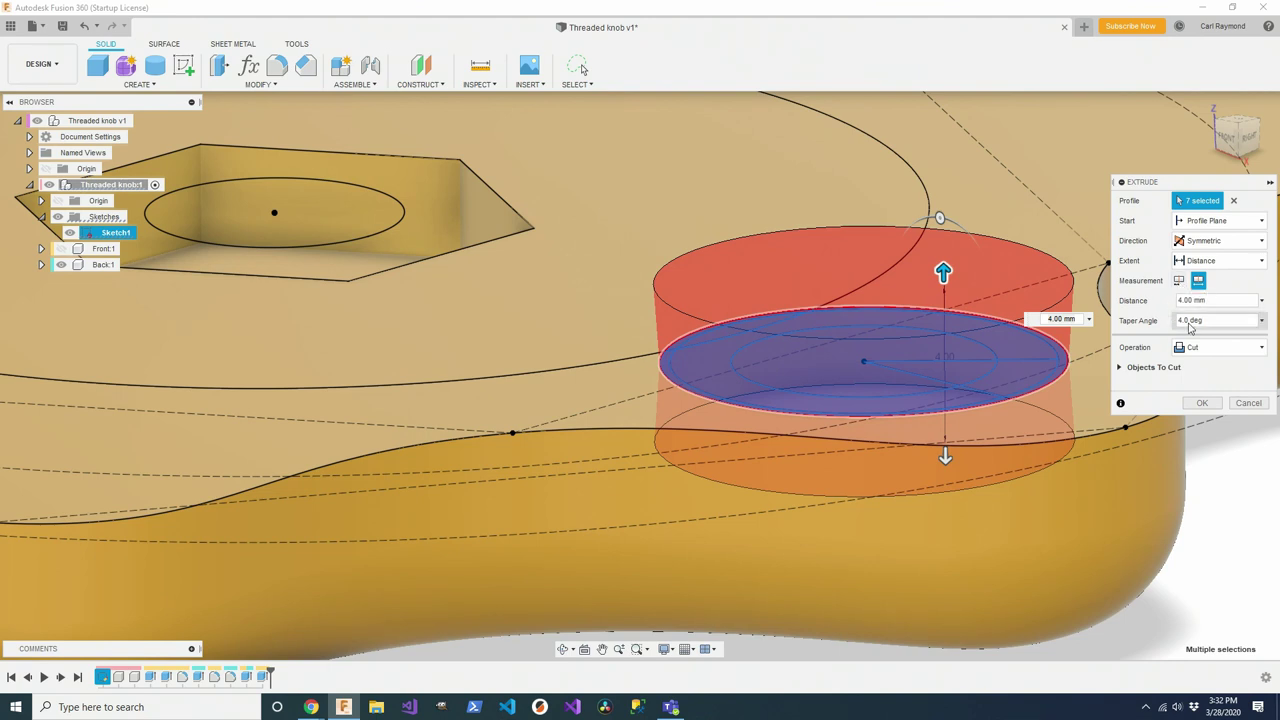
click(1202, 404)
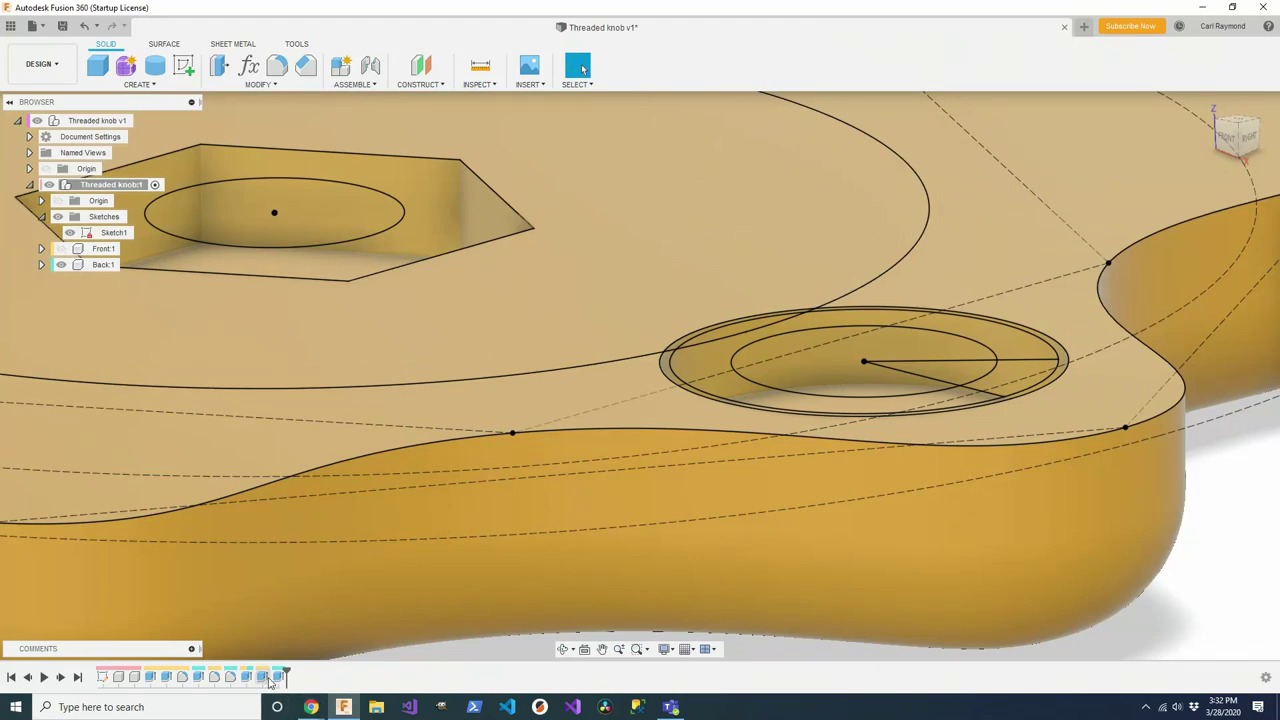
- Edit the symmetric lobe cut with the Front component shown so that it also cuts the Front body
double_click(266, 678)
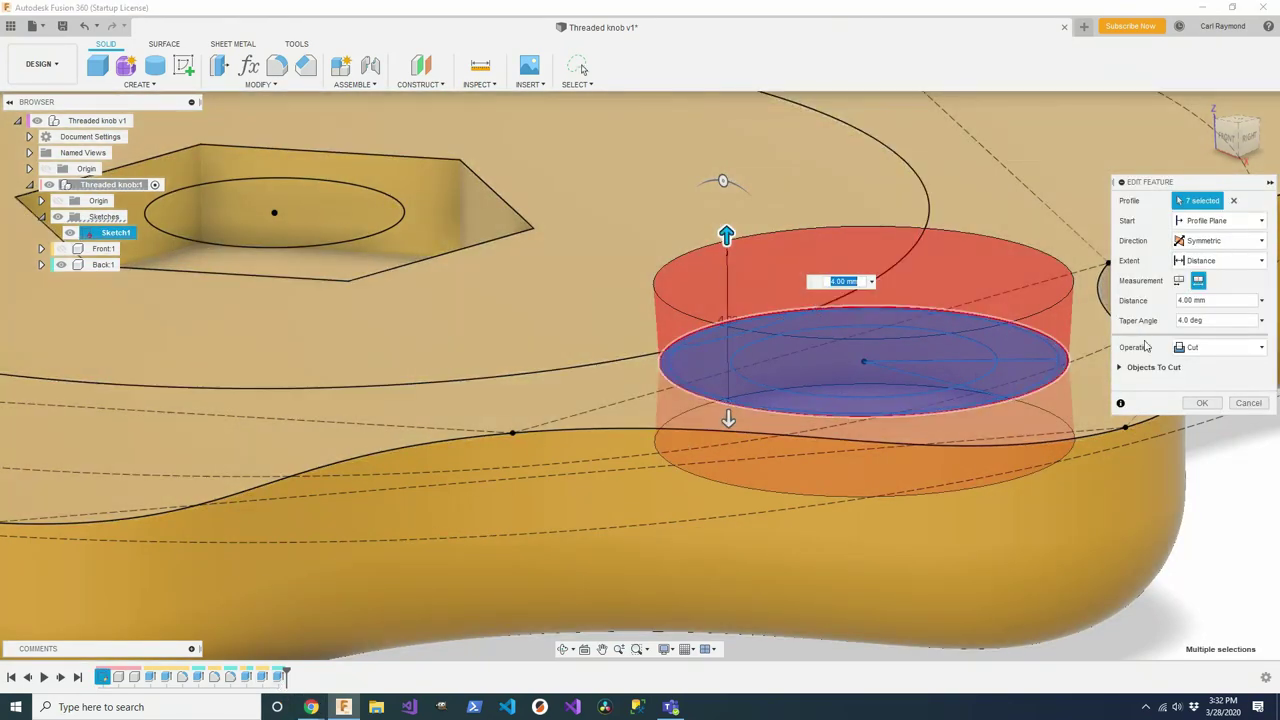
click(1121, 368)
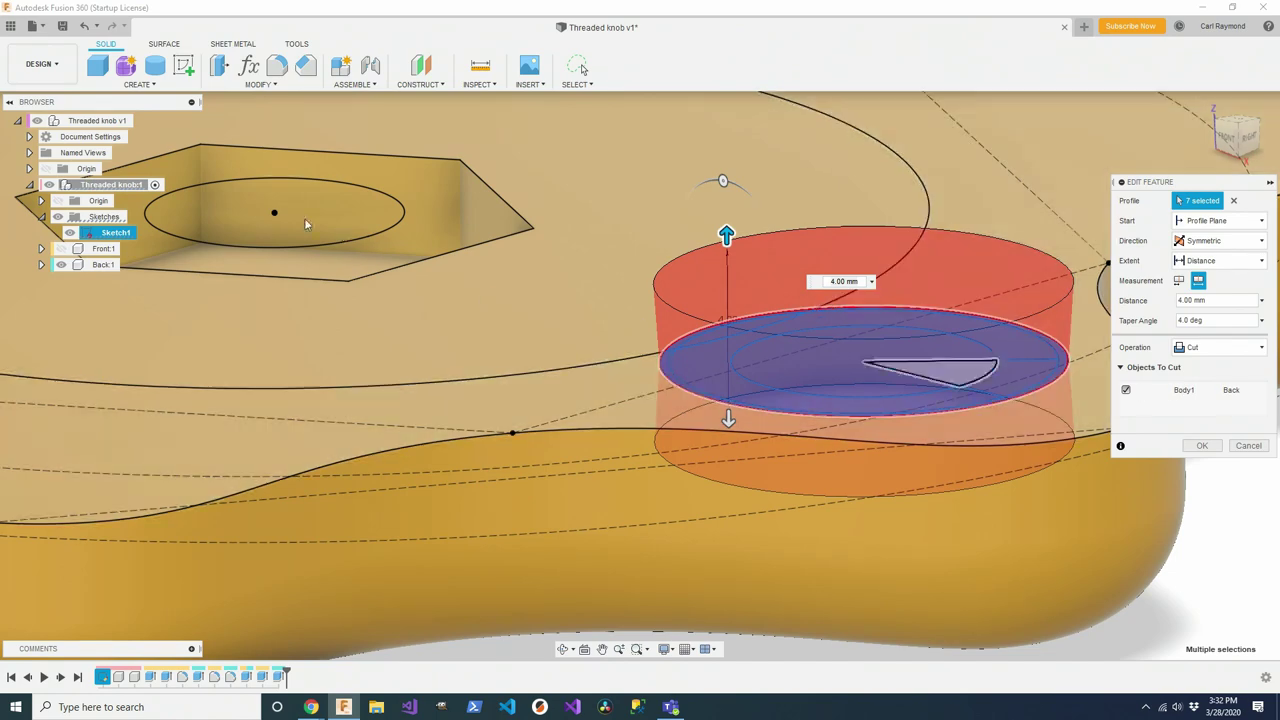
click(62, 249)
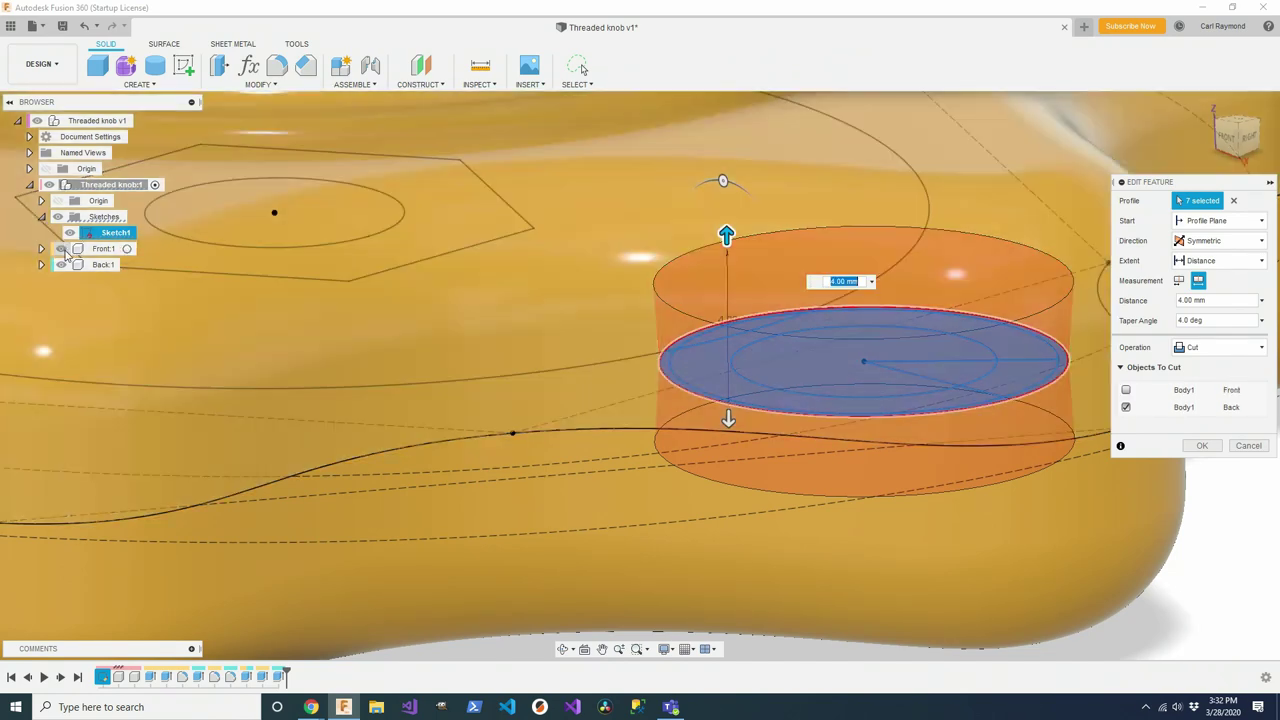
click(1126, 390)
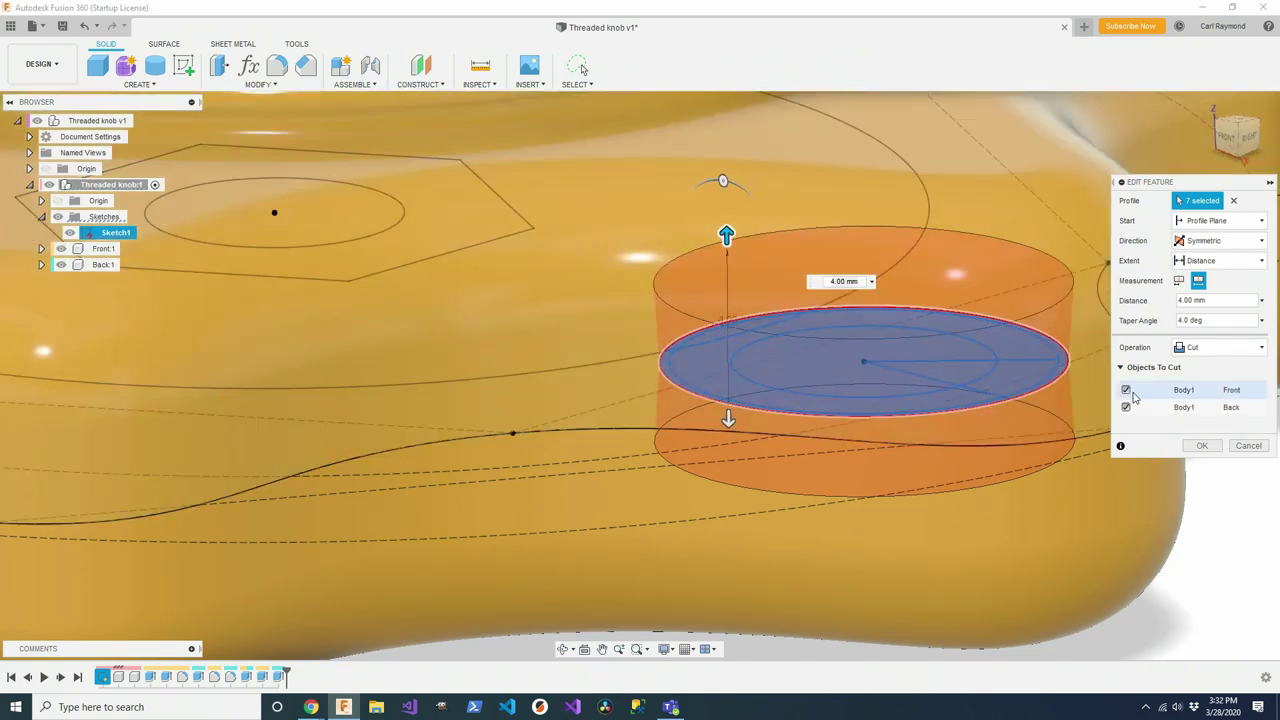
click(1202, 446)
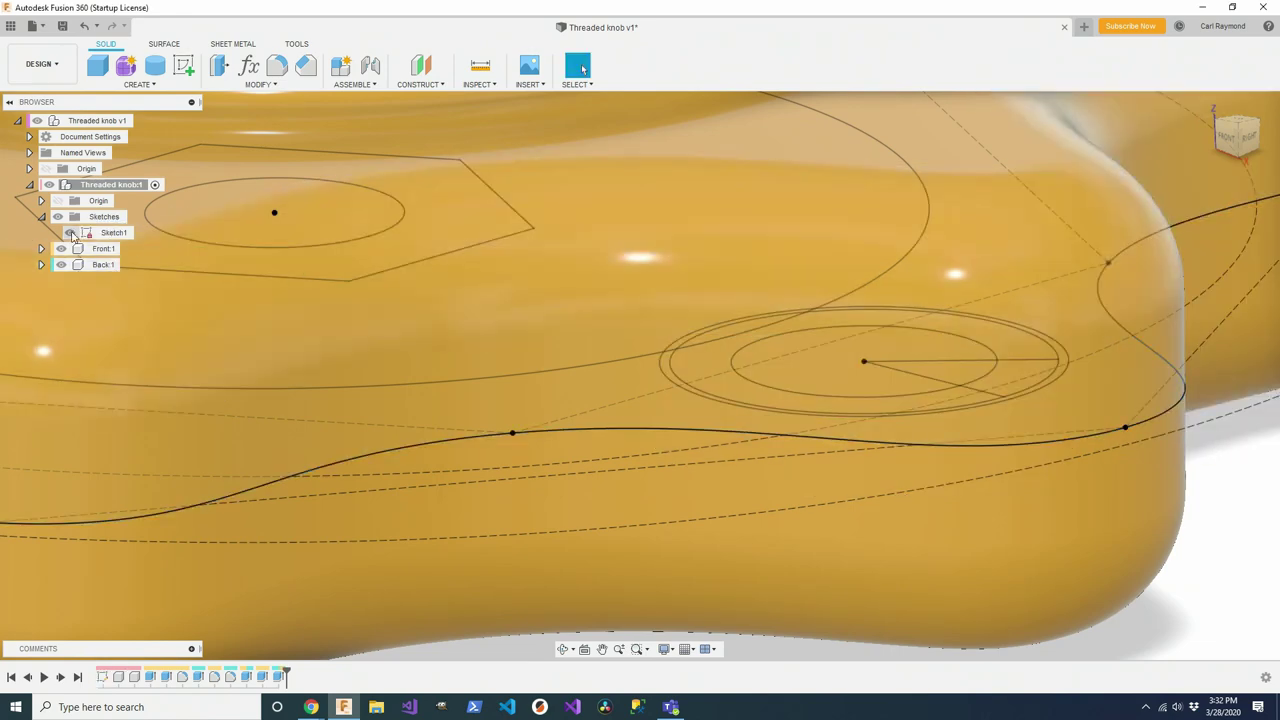
- Hide Sketch1 and examine the round lobe pocket in the Front and Back components one at a time
click(70, 233)
click(61, 264)
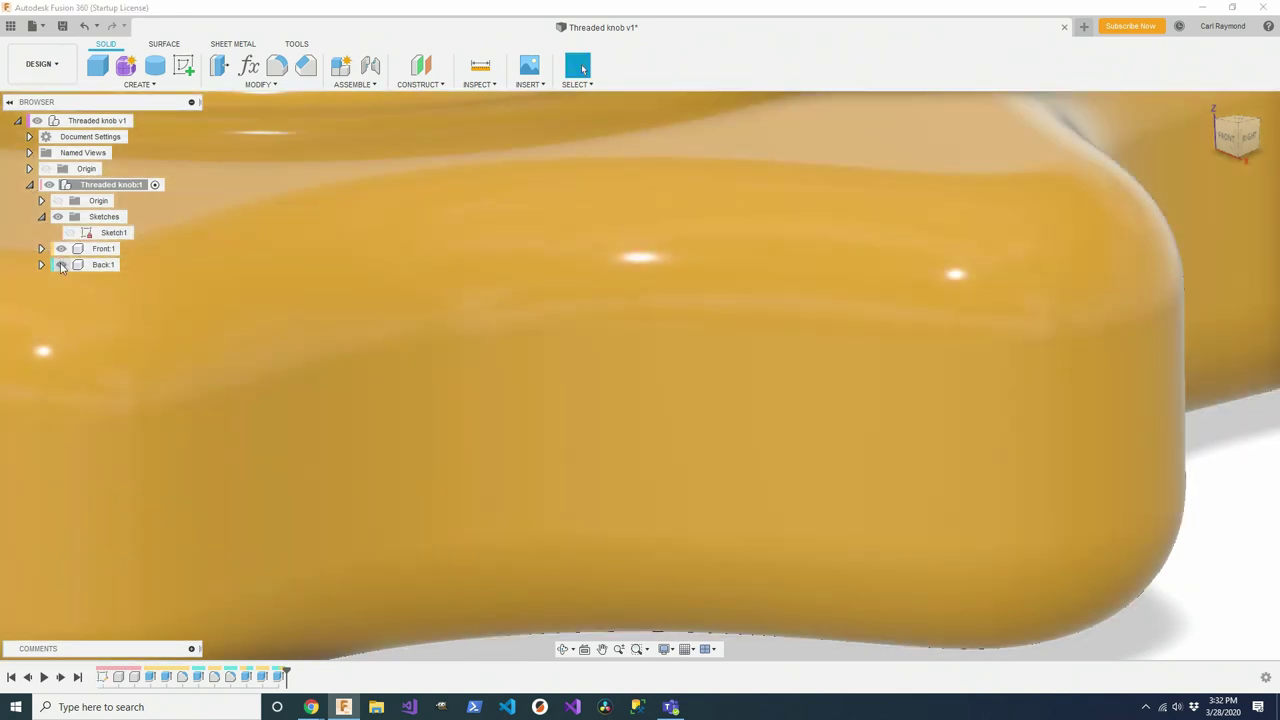
shift+middle_drag(615, 493, 724, 530)
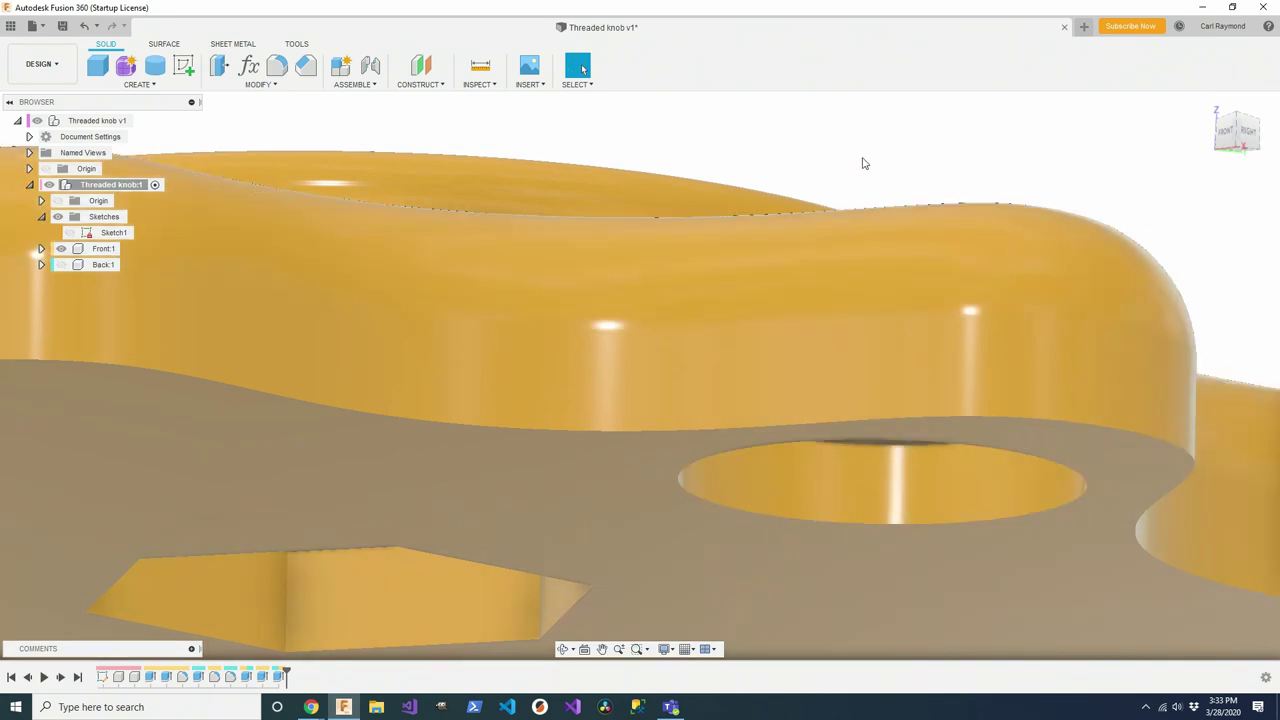
scroll(865, 172, up, 5)
click(61, 264)
click(61, 248)
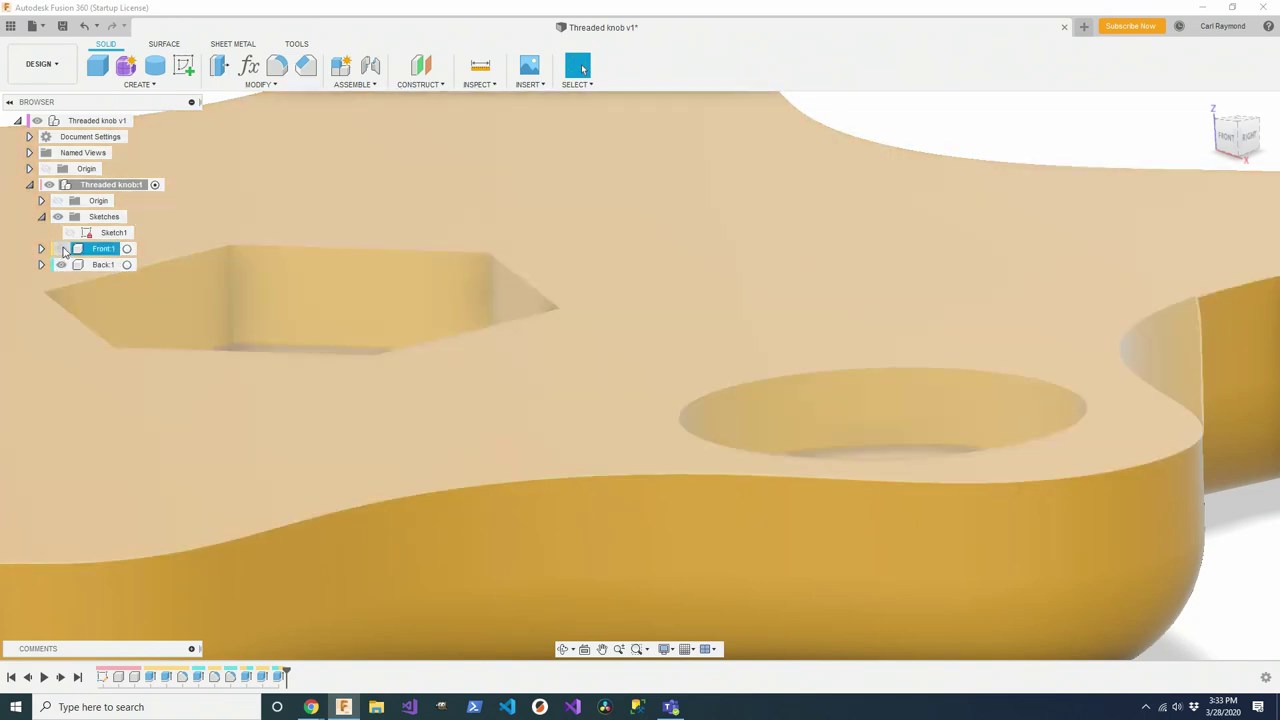
click(61, 248)
scroll(330, 268, down, 1)
scroll(168, 248, down, 3)
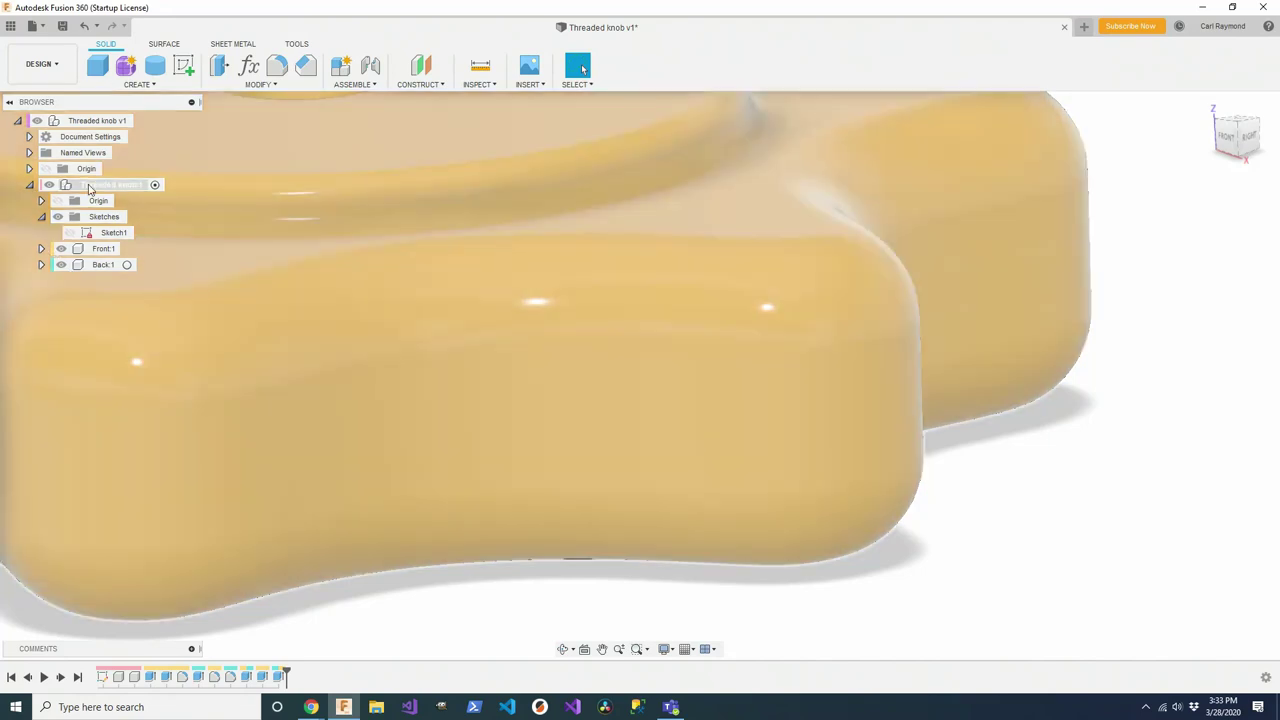
- Create a new component inside Threaded knob and name it Snap pin
right_click(89, 189)
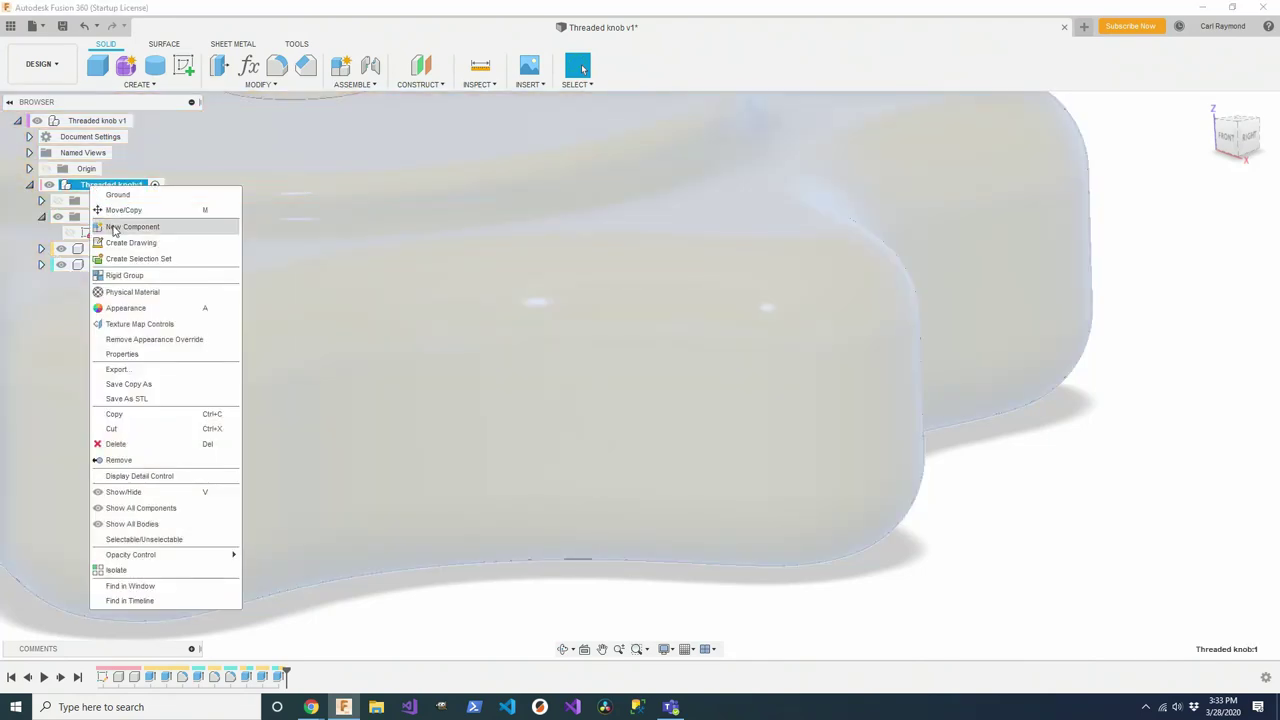
click(114, 227)
click(112, 281)
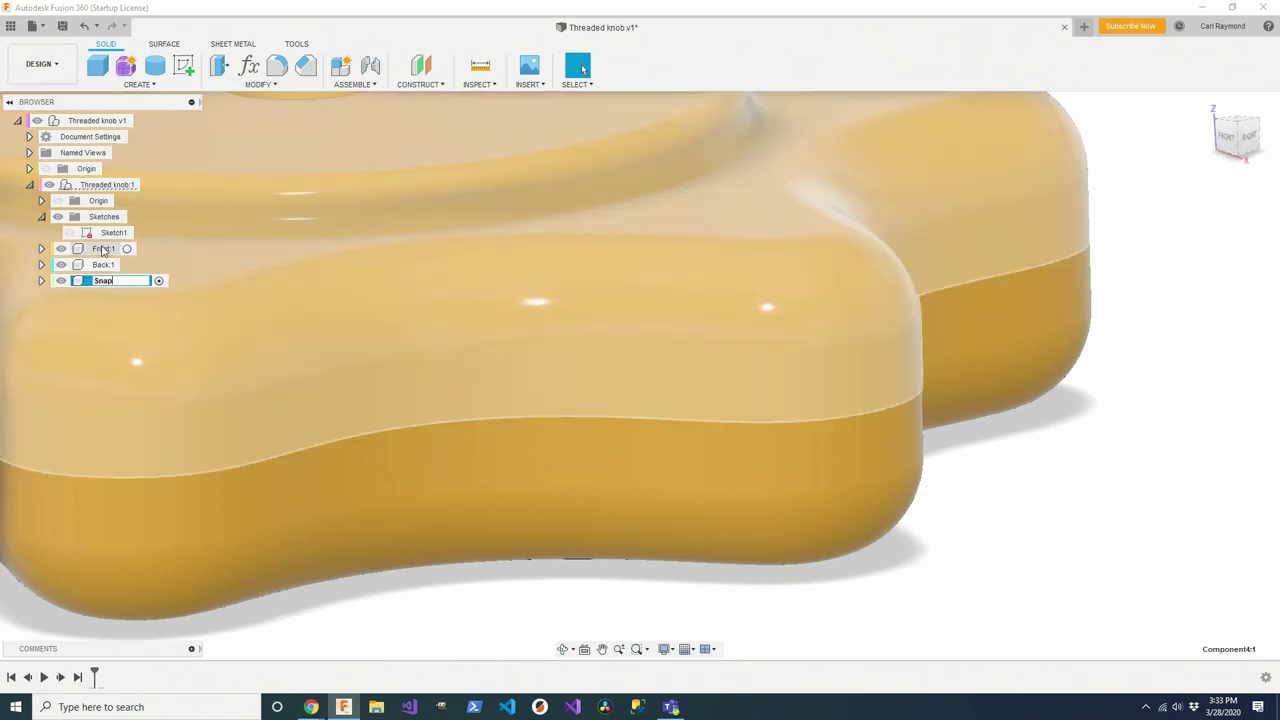
key(Return)
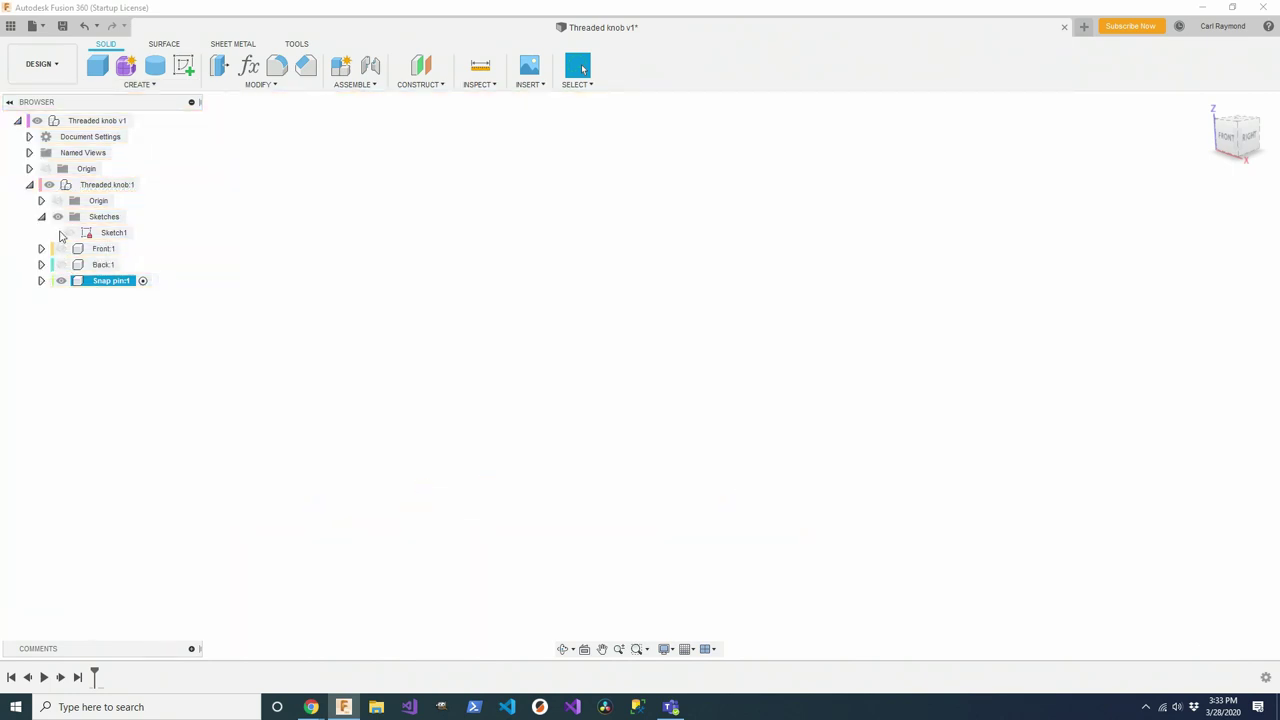
- Show Sketch1 and start an extrusion using all profiles inside the middle of the three concentric lobe circles for the snap pin
click(70, 233)
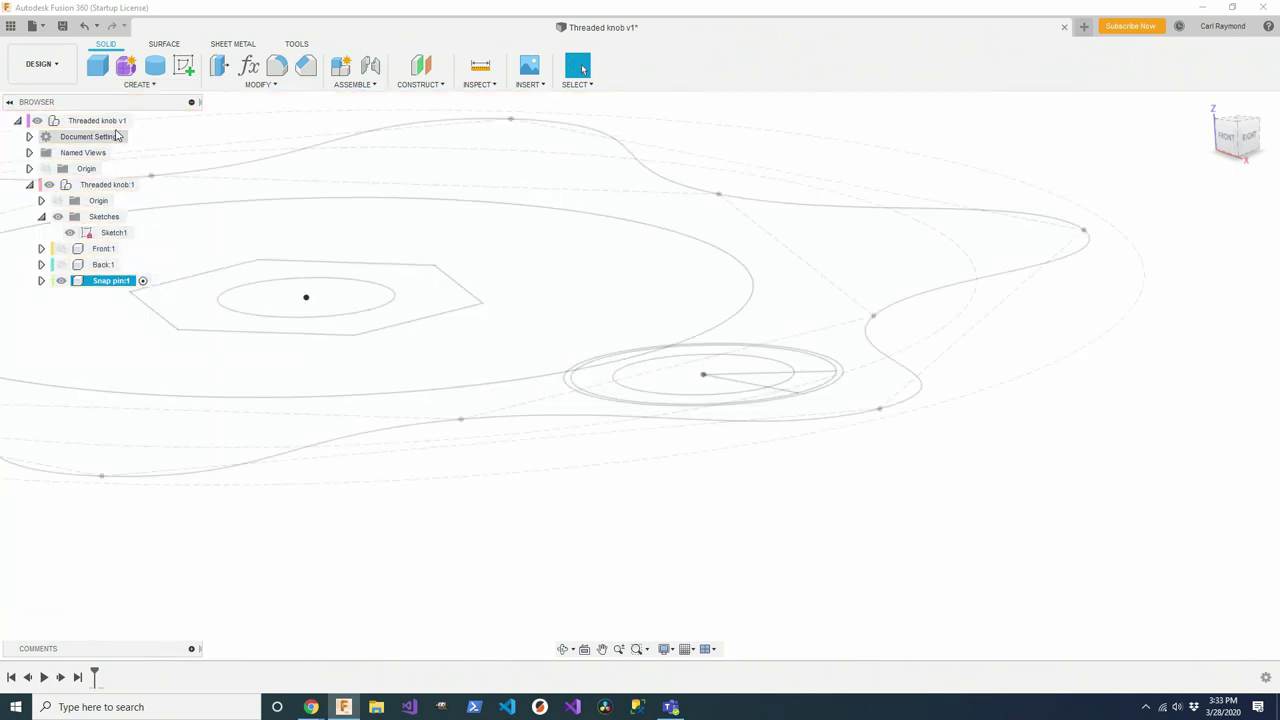
click(140, 86)
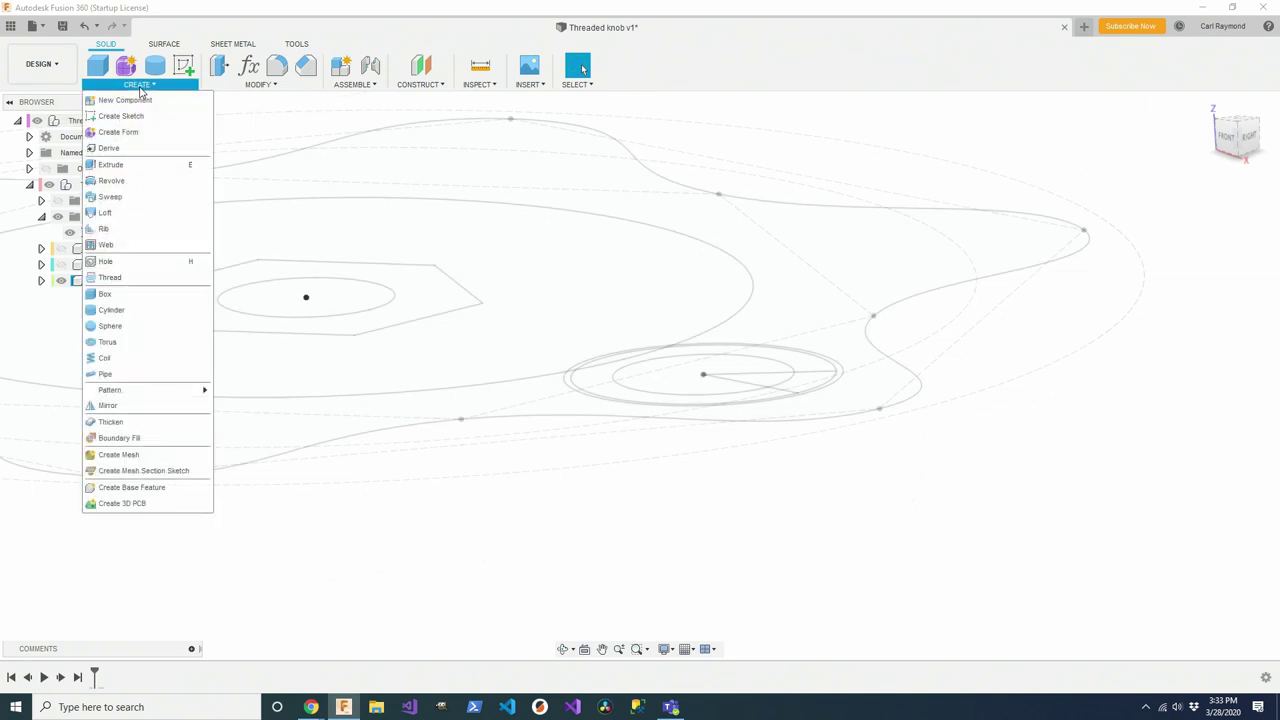
click(128, 166)
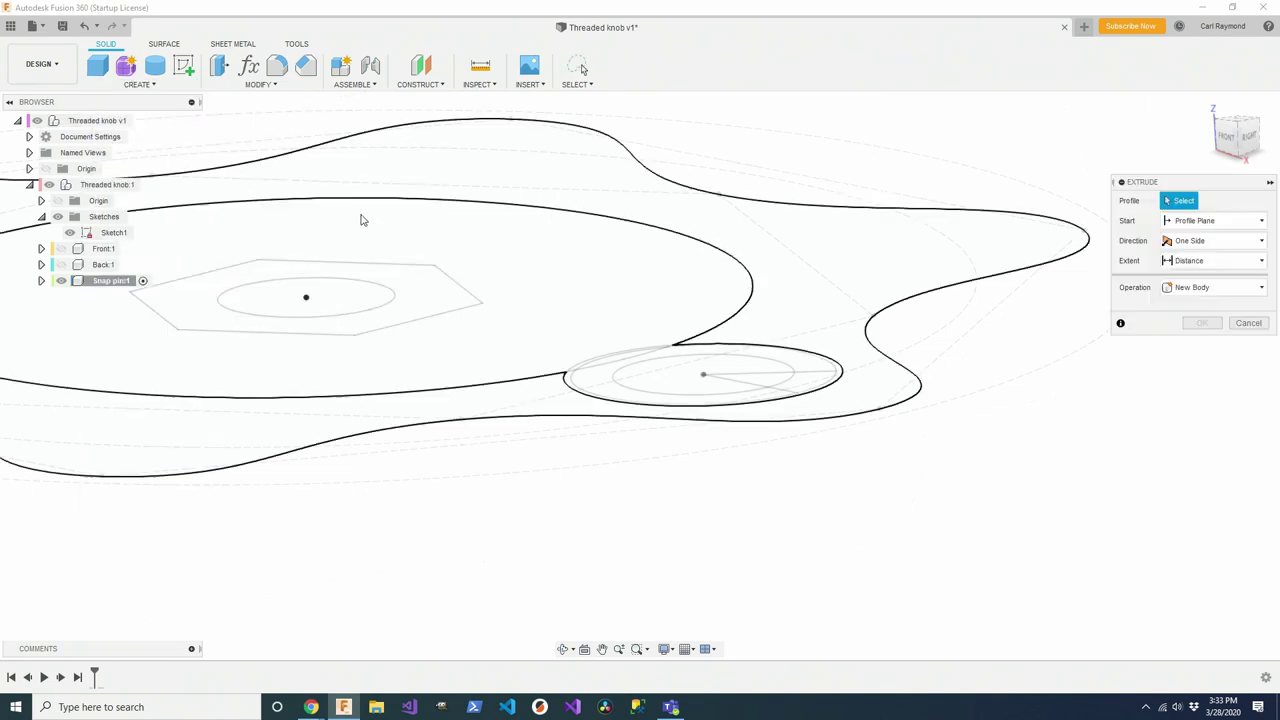
shift+middle_drag(586, 492, 765, 565)
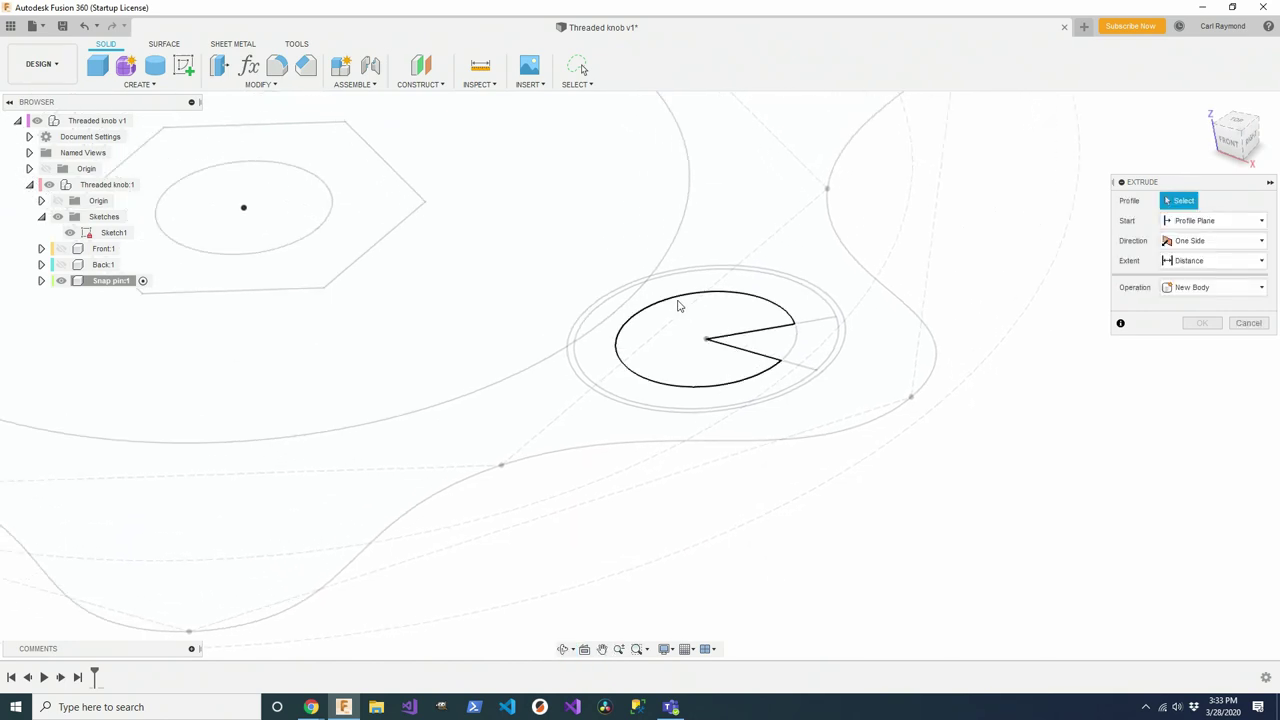
click(614, 308)
click(658, 296)
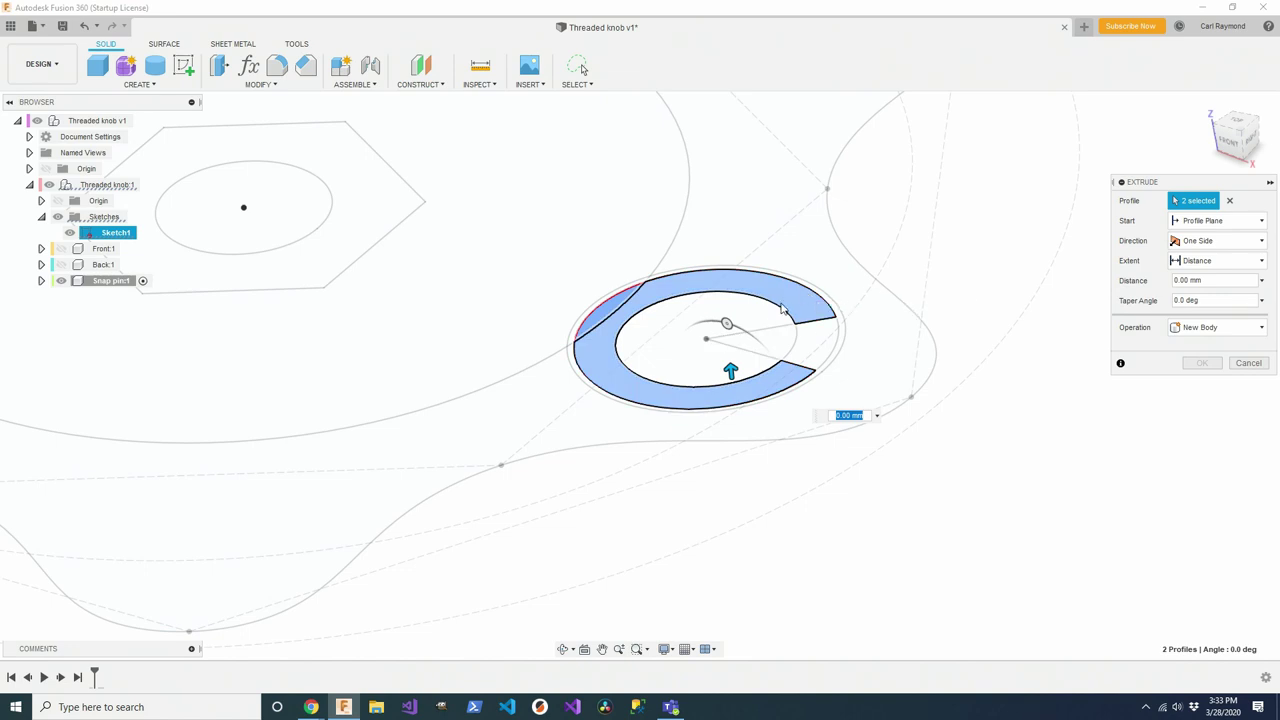
click(757, 316)
click(775, 342)
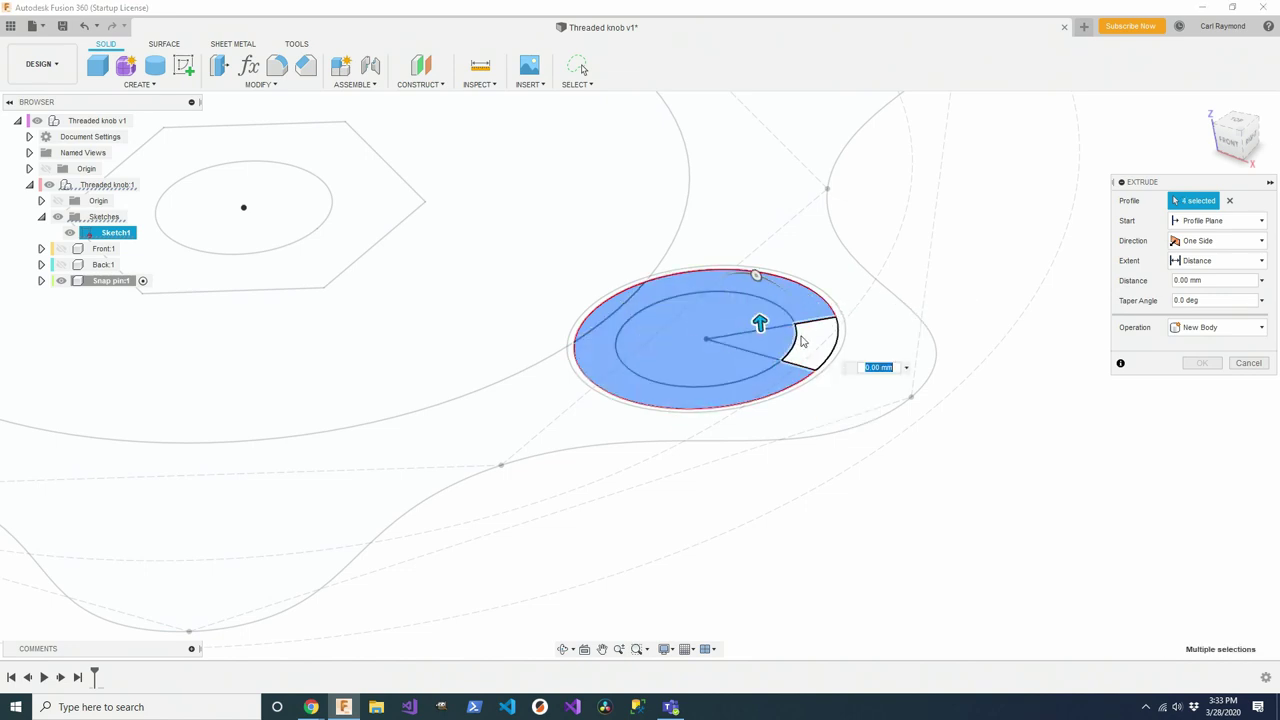
click(848, 428)
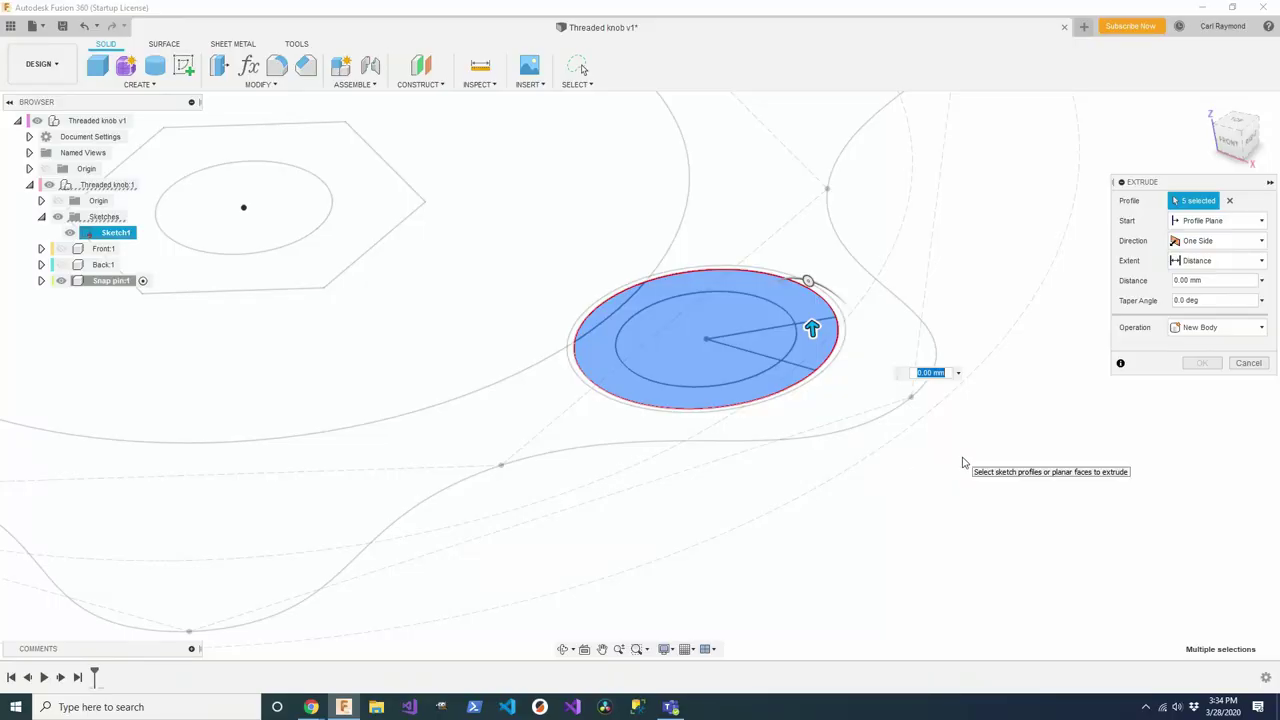
- Extrude the pin profiles symmetrically 3.5 mm per side with a 10° taper as a new body, leaving out the wedge-shaped profiles
click(1237, 241)
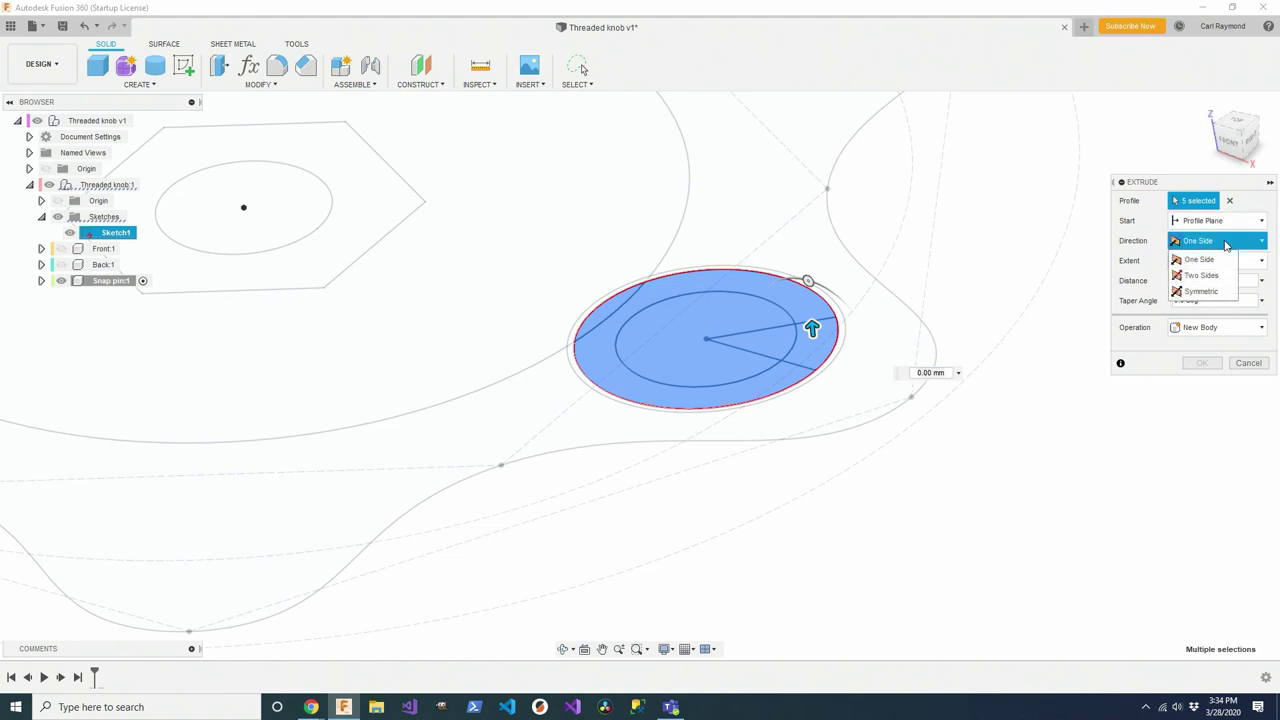
click(1208, 291)
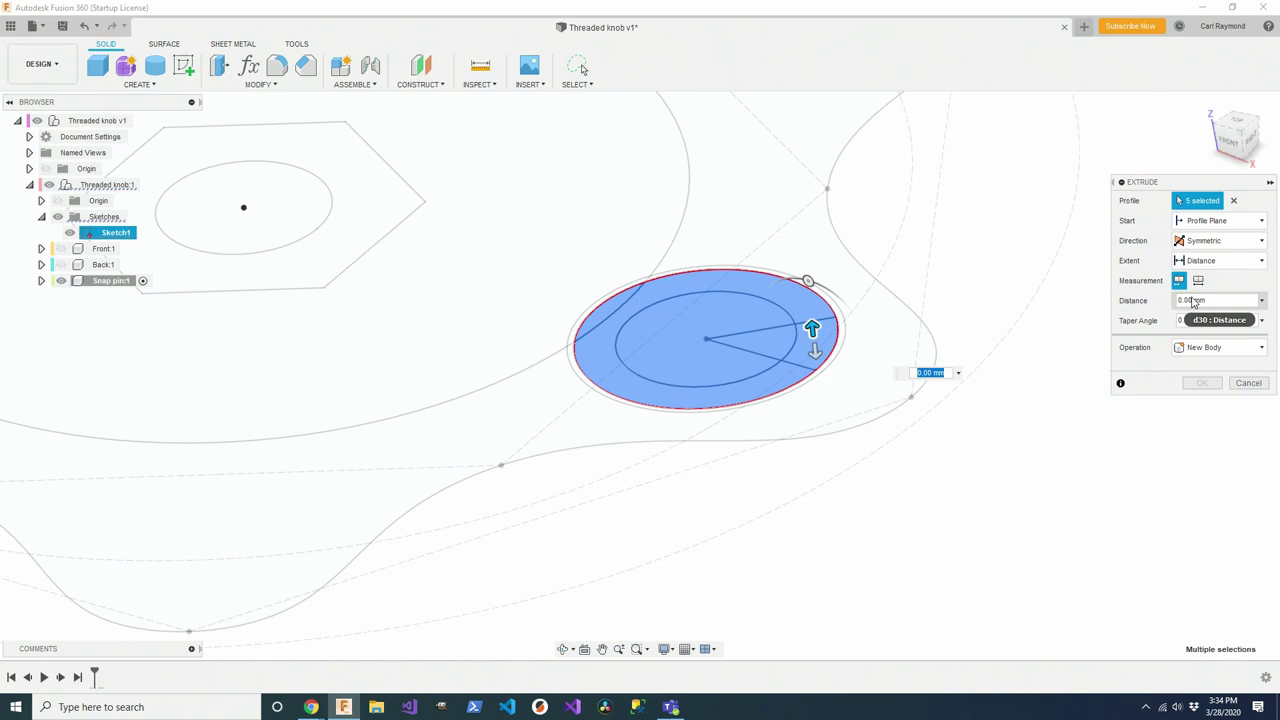
click(1192, 302)
text(3.5)
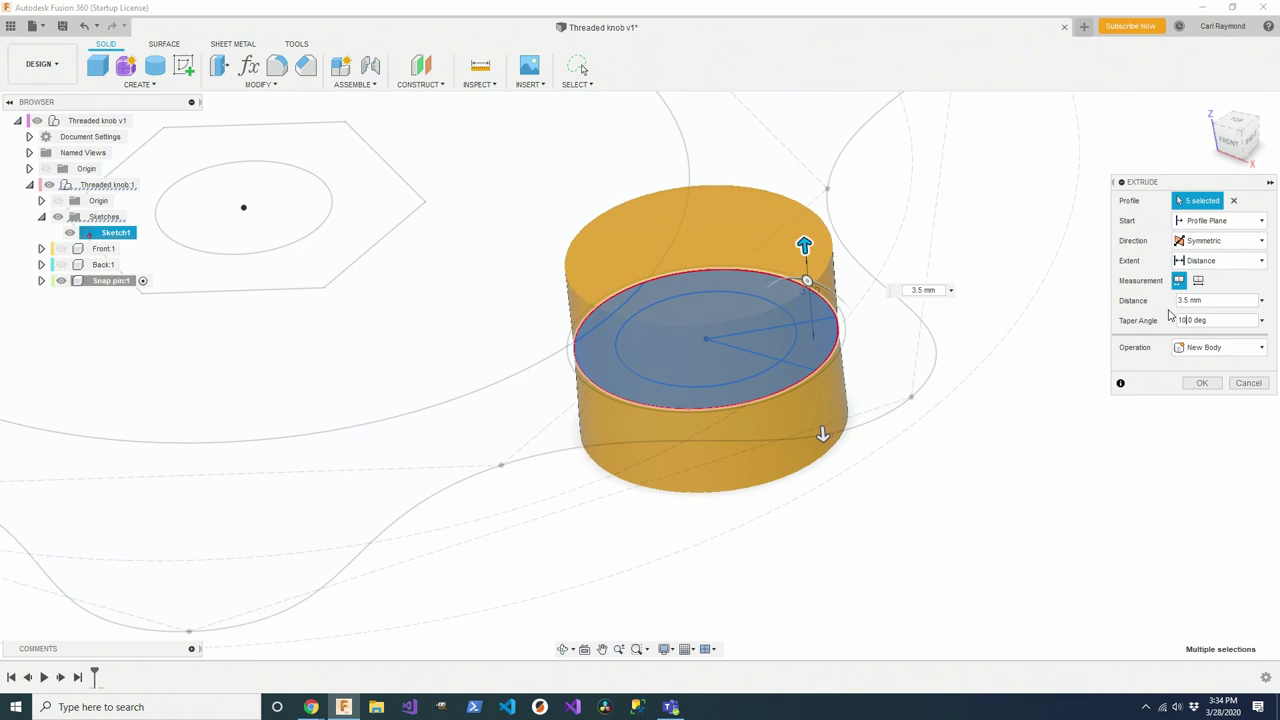
key(Tab)
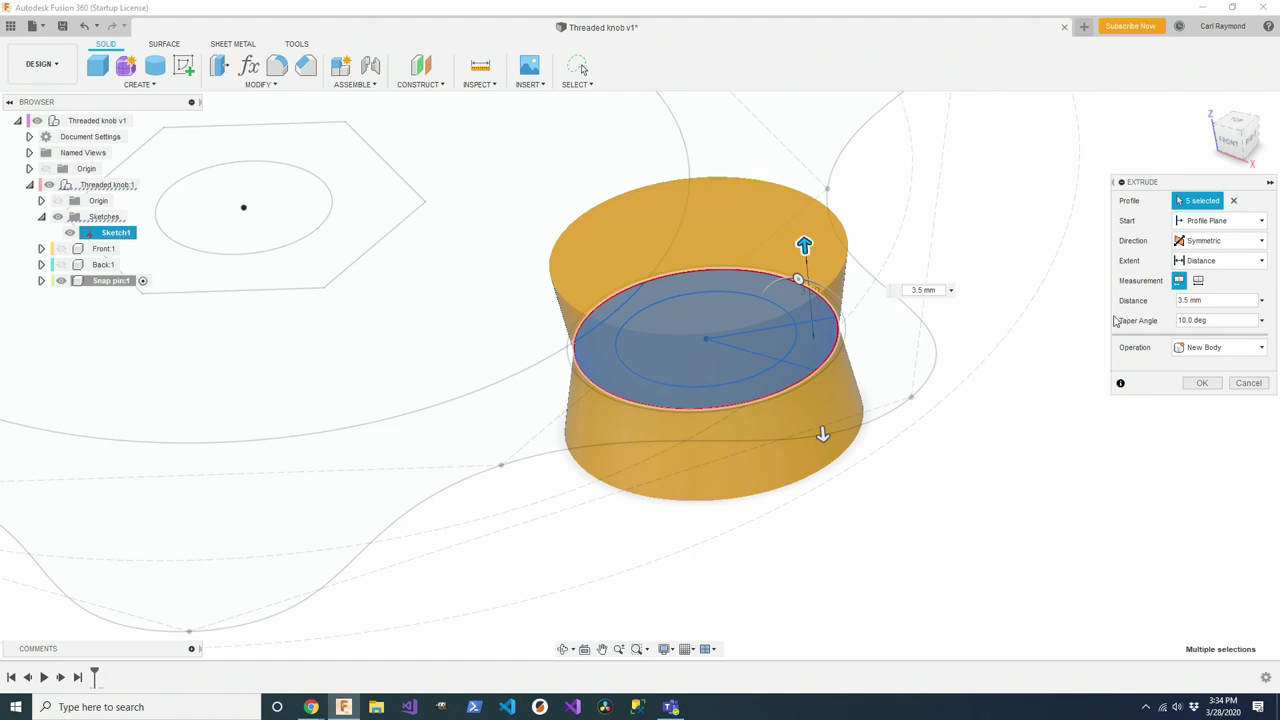
click(818, 356)
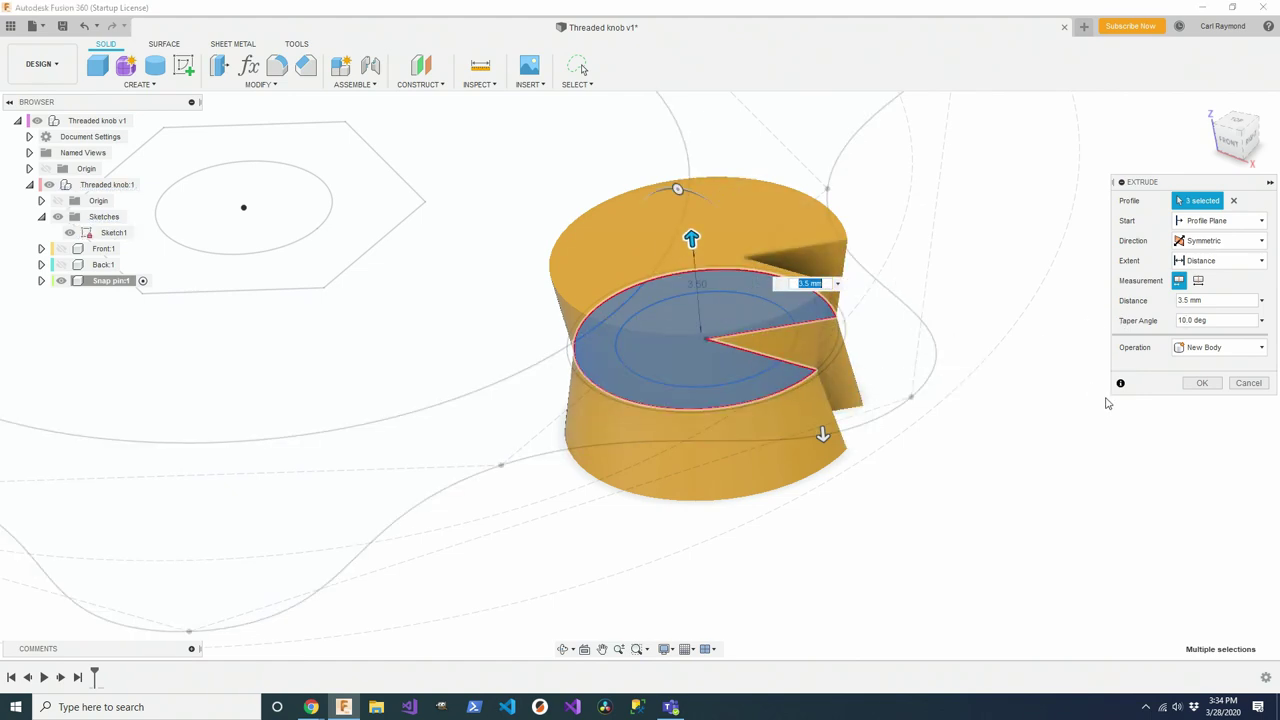
shift+middle_drag(1069, 369, 1037, 371)
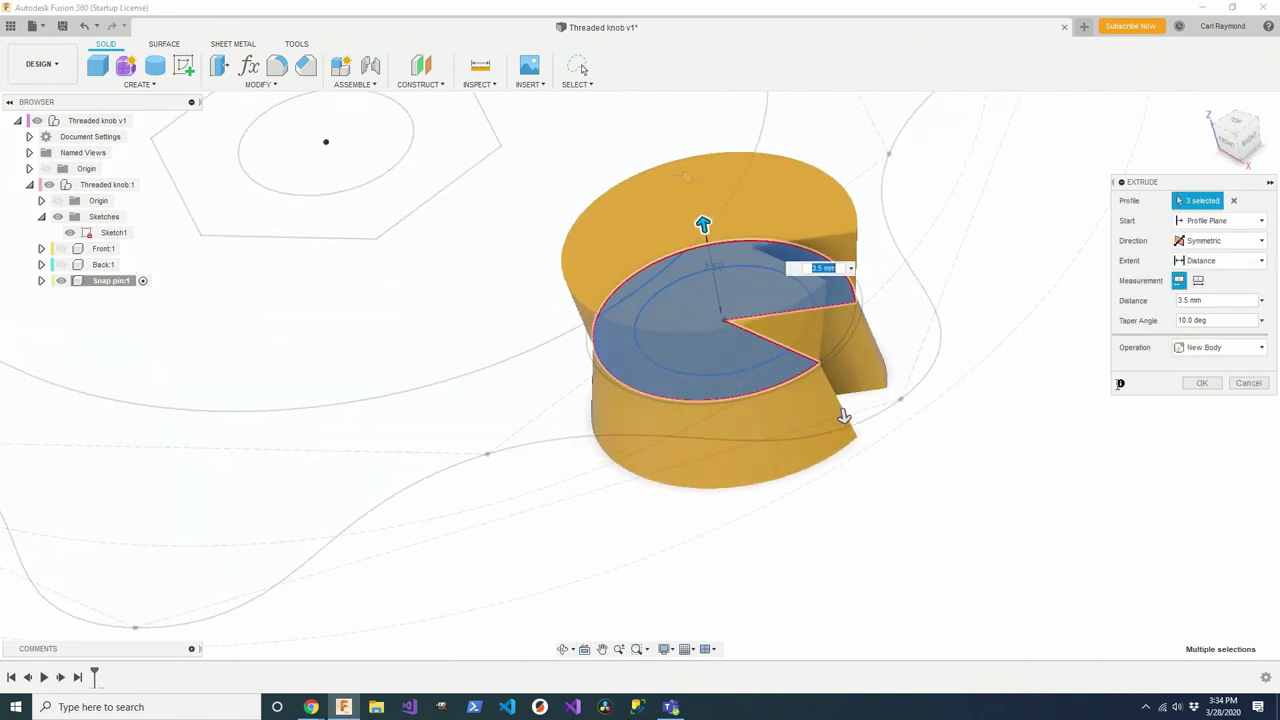
click(1202, 383)
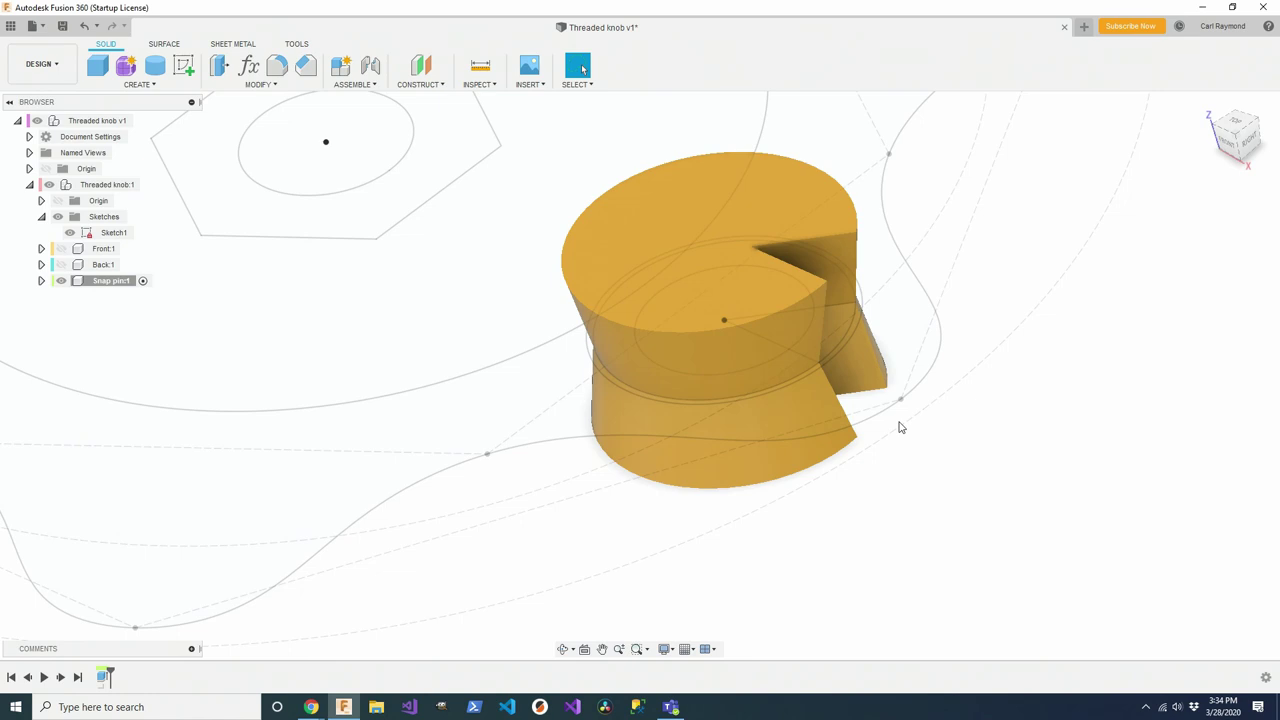
- Apply the Plastic - Translucent Matte (Red) appearance to the Snap pin component
right_click(99, 281)
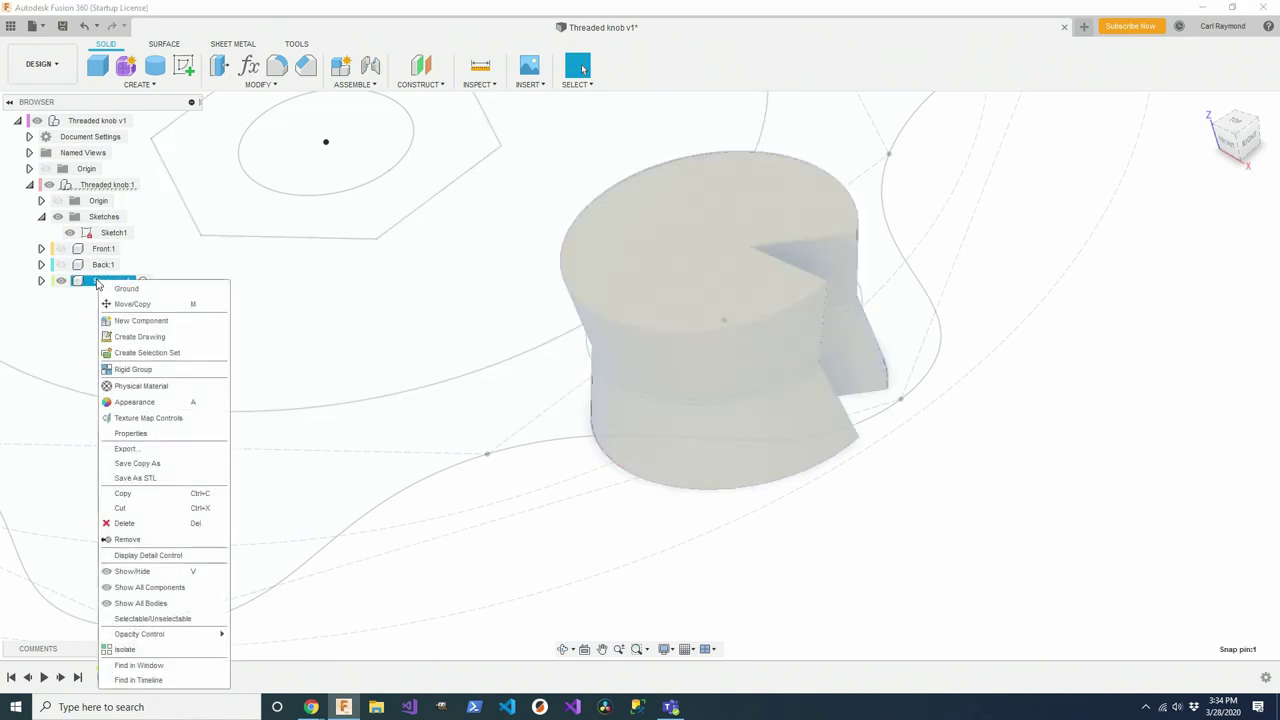
click(128, 403)
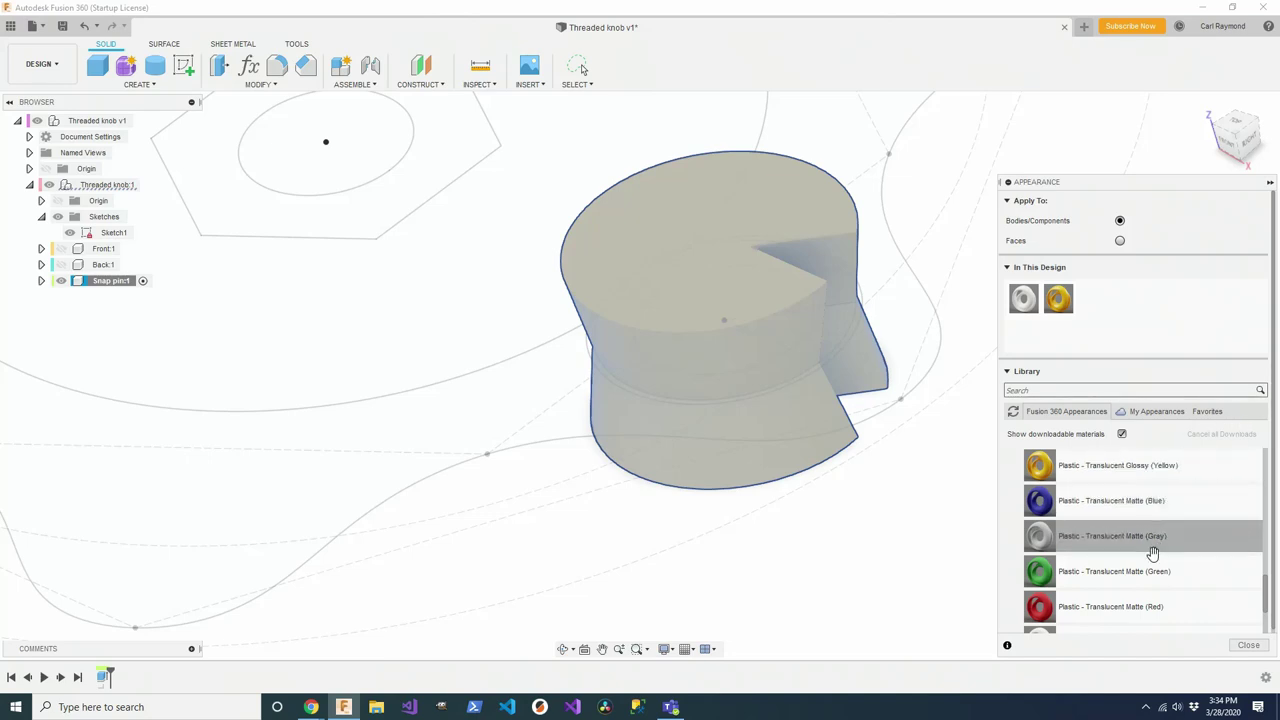
scroll(1120, 570, down, 1)
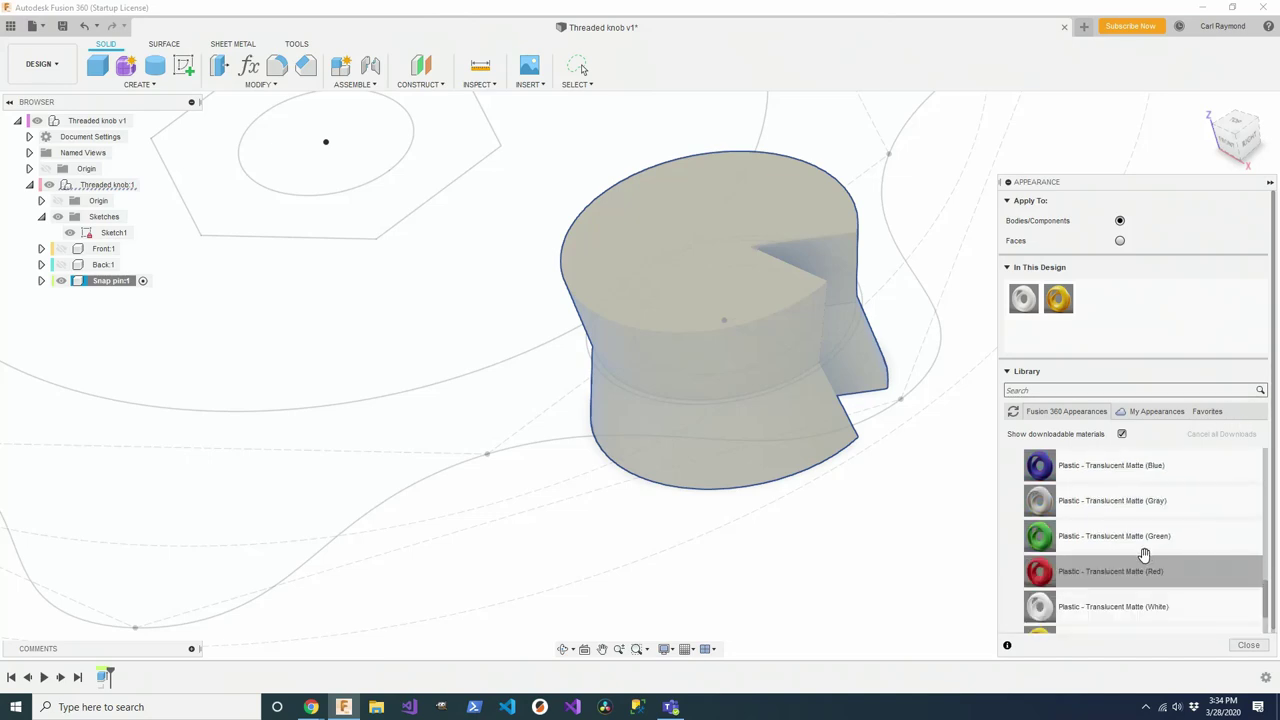
drag(1040, 578, 740, 330)
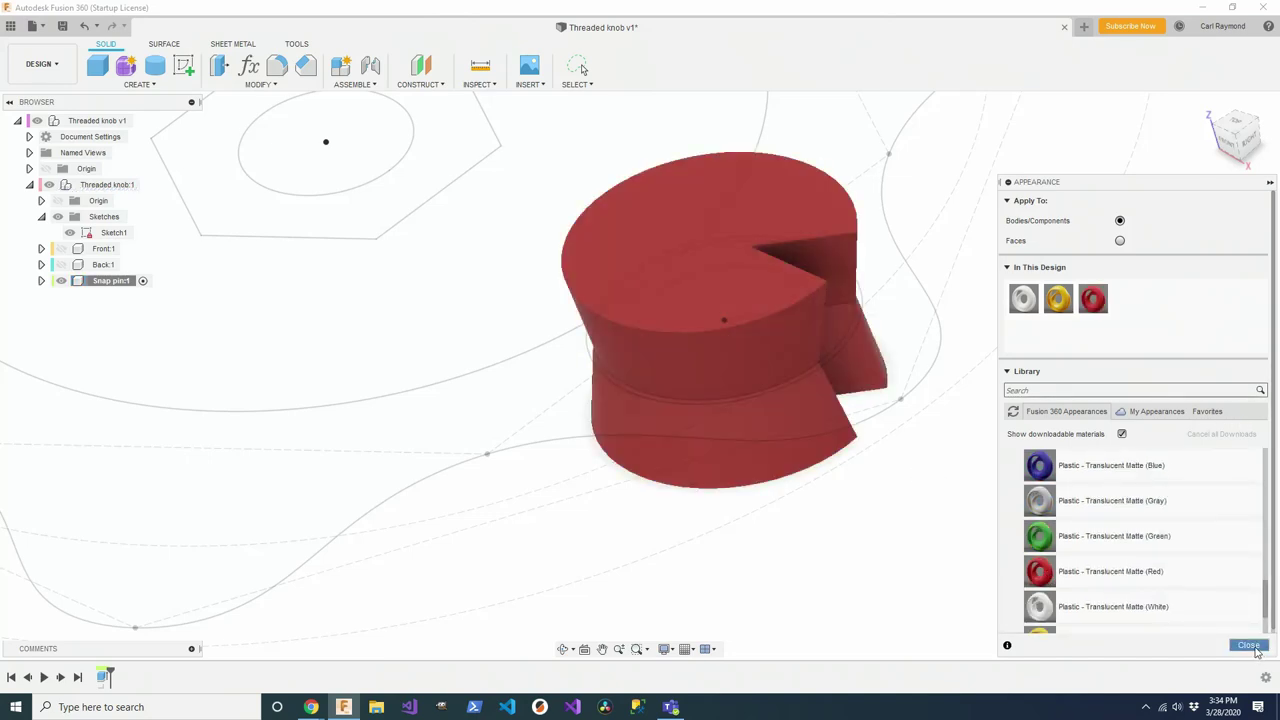
key(Escape)
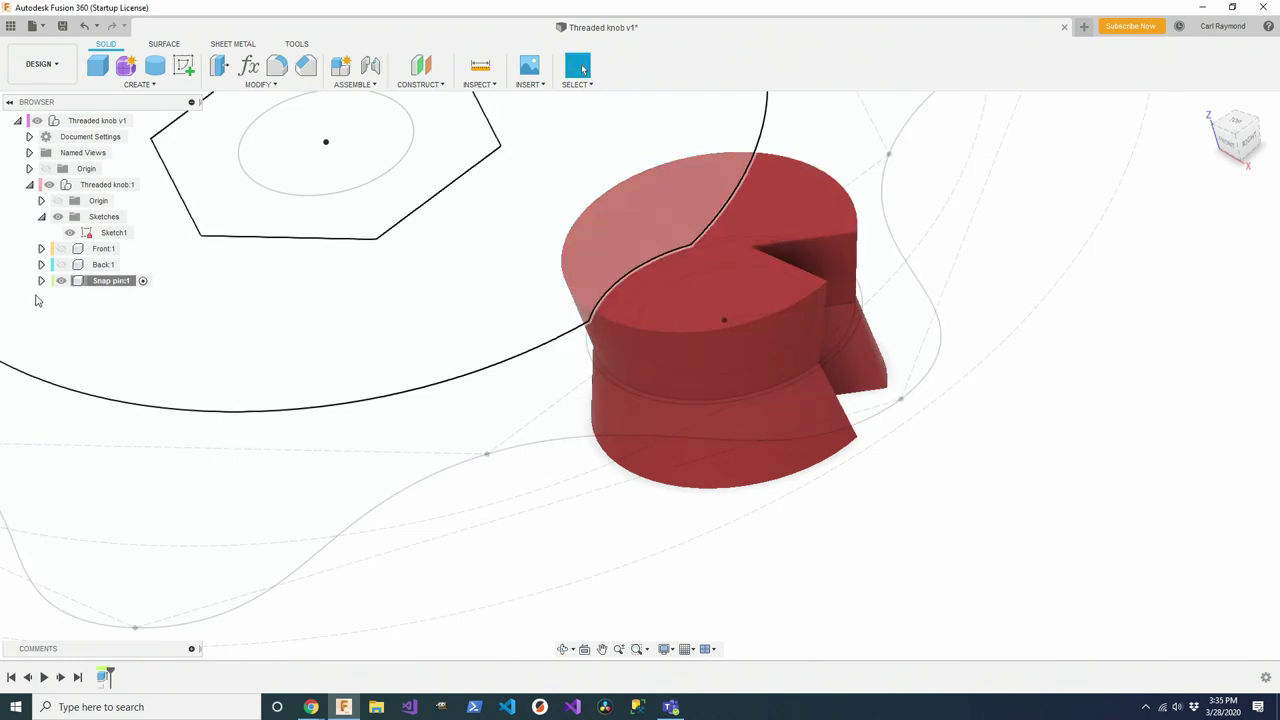
- Show the Back component, compute its interference with the Snap pin, and move the results aside to examine the overlap
click(139, 85)
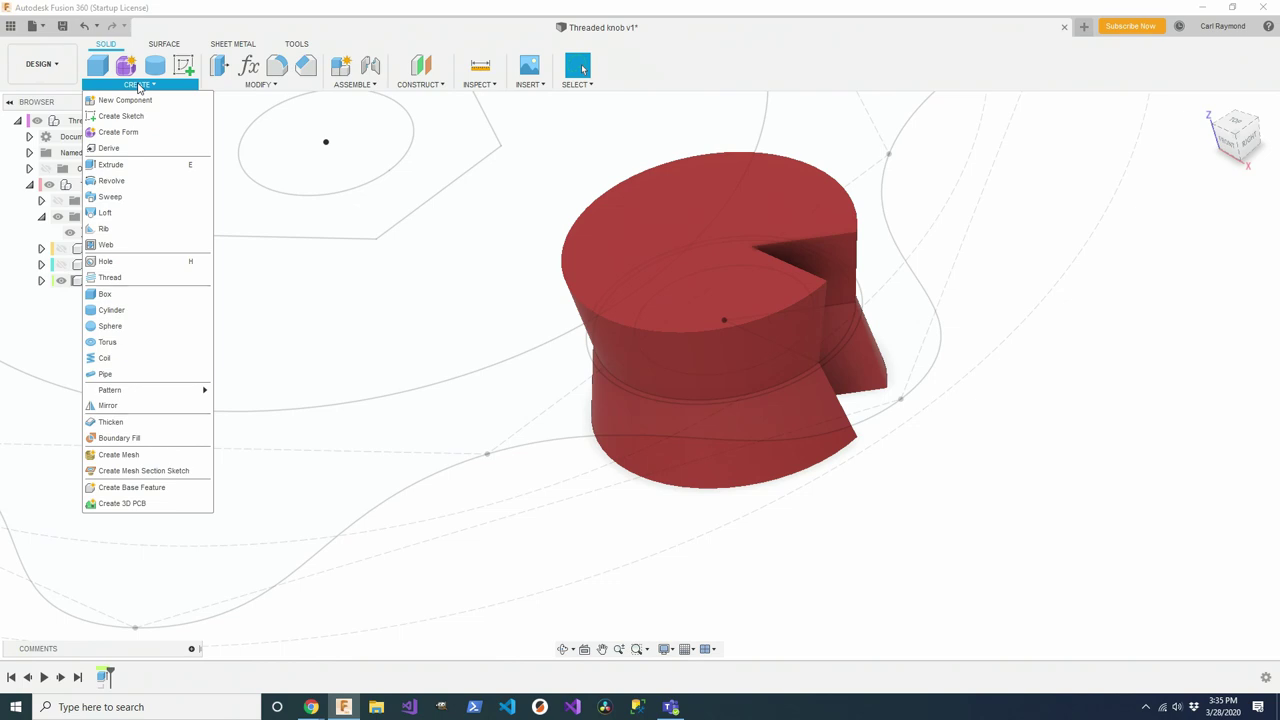
click(61, 265)
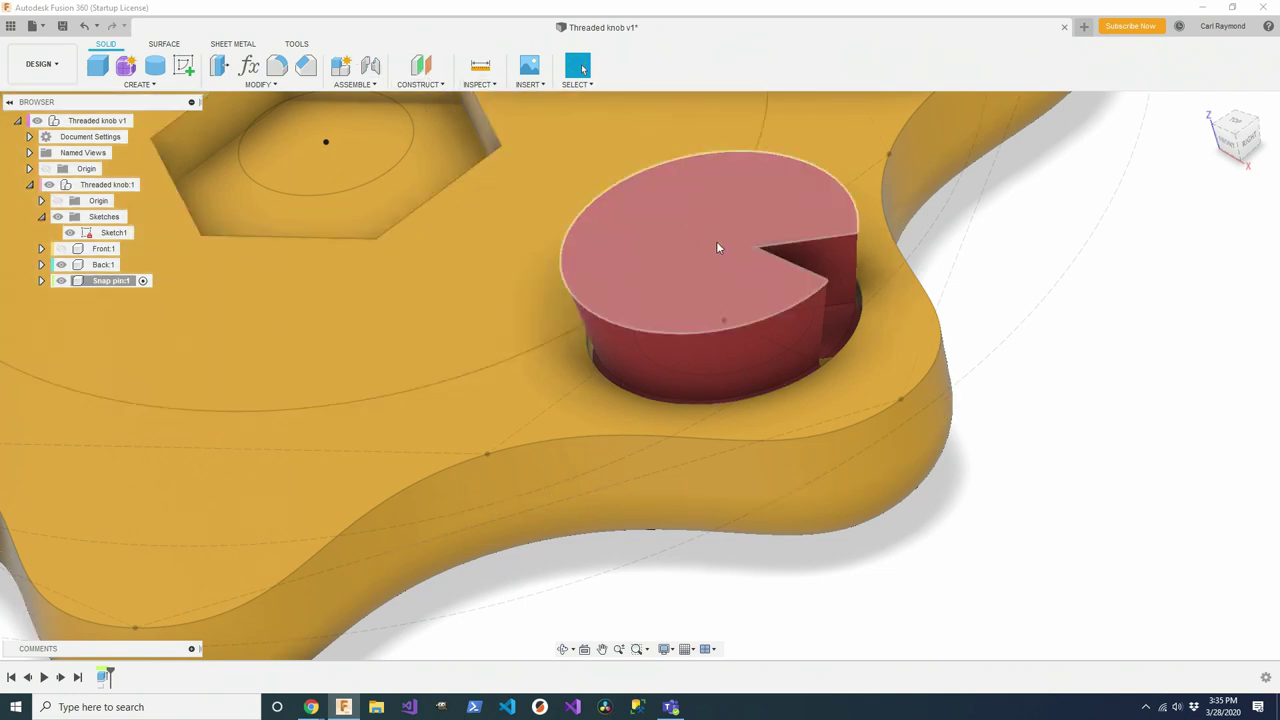
click(480, 86)
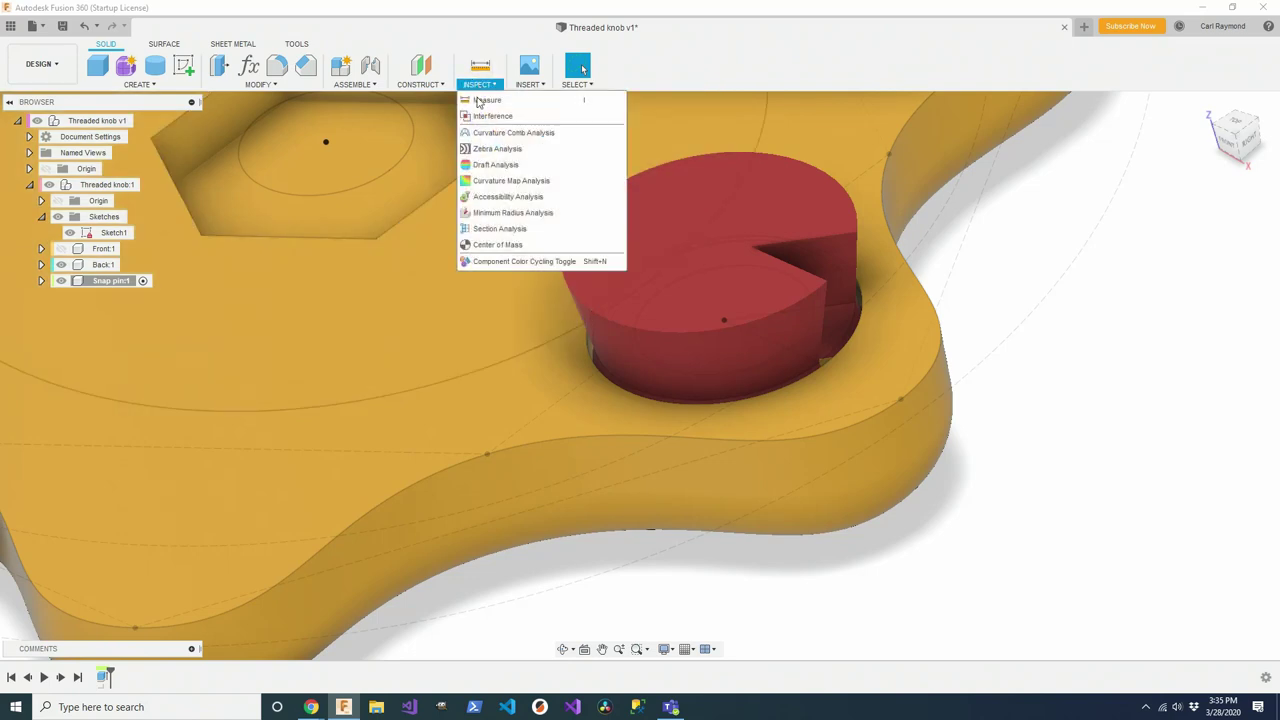
click(500, 230)
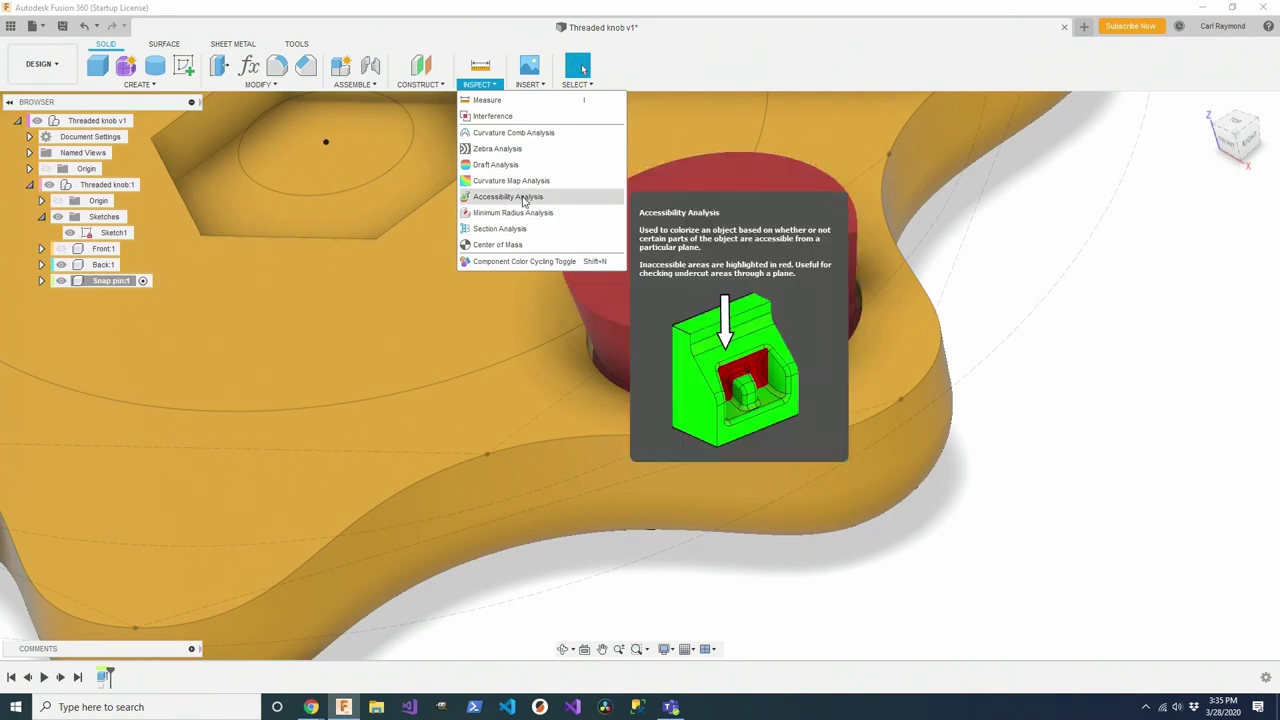
click(495, 117)
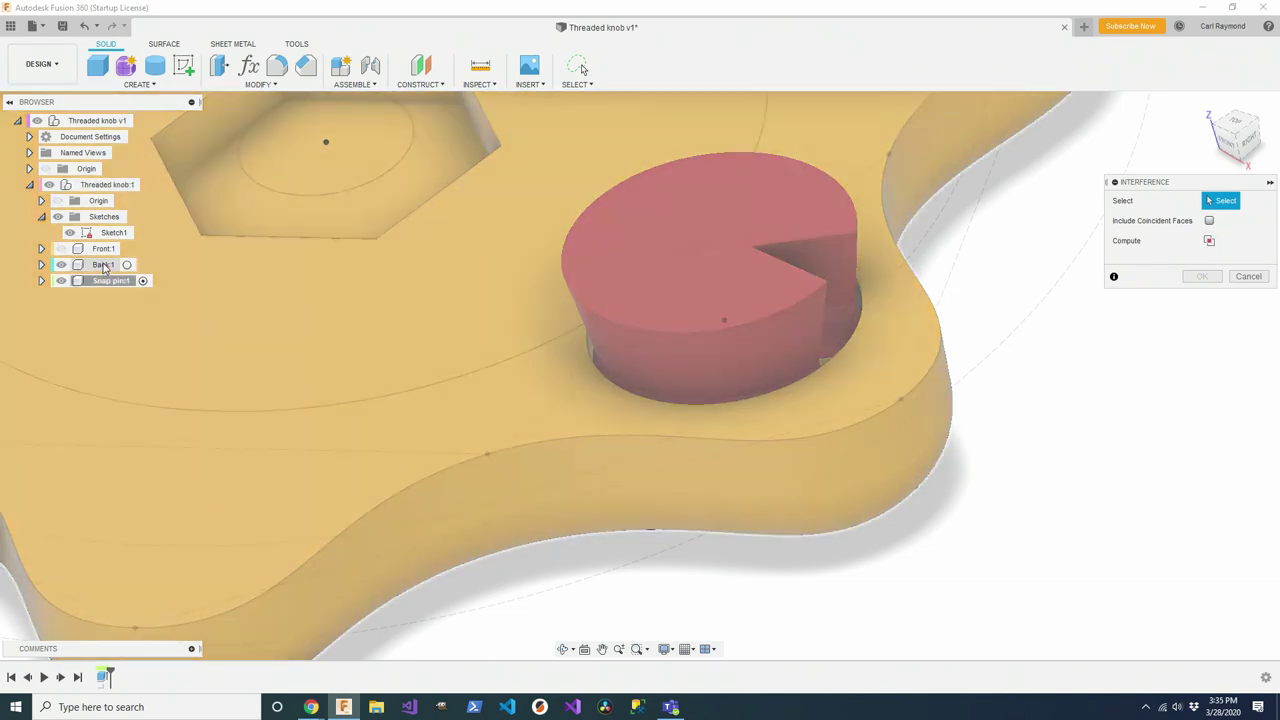
click(103, 265)
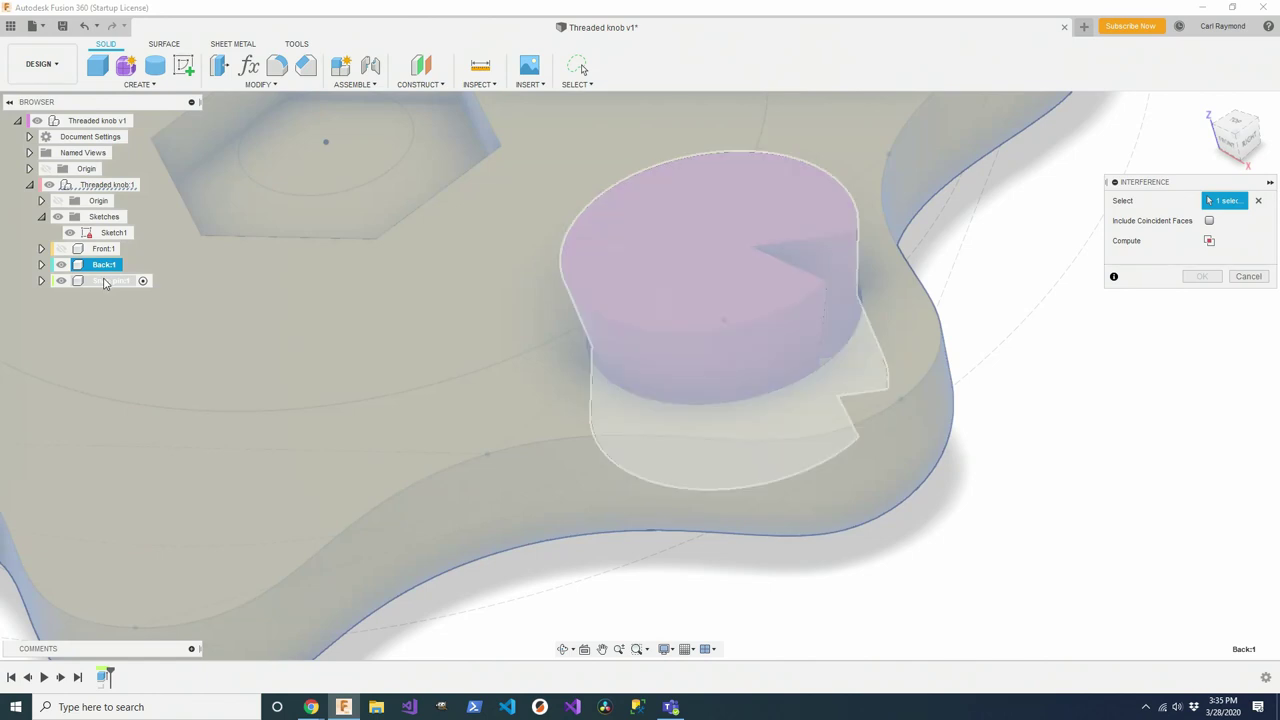
click(105, 281)
click(1209, 241)
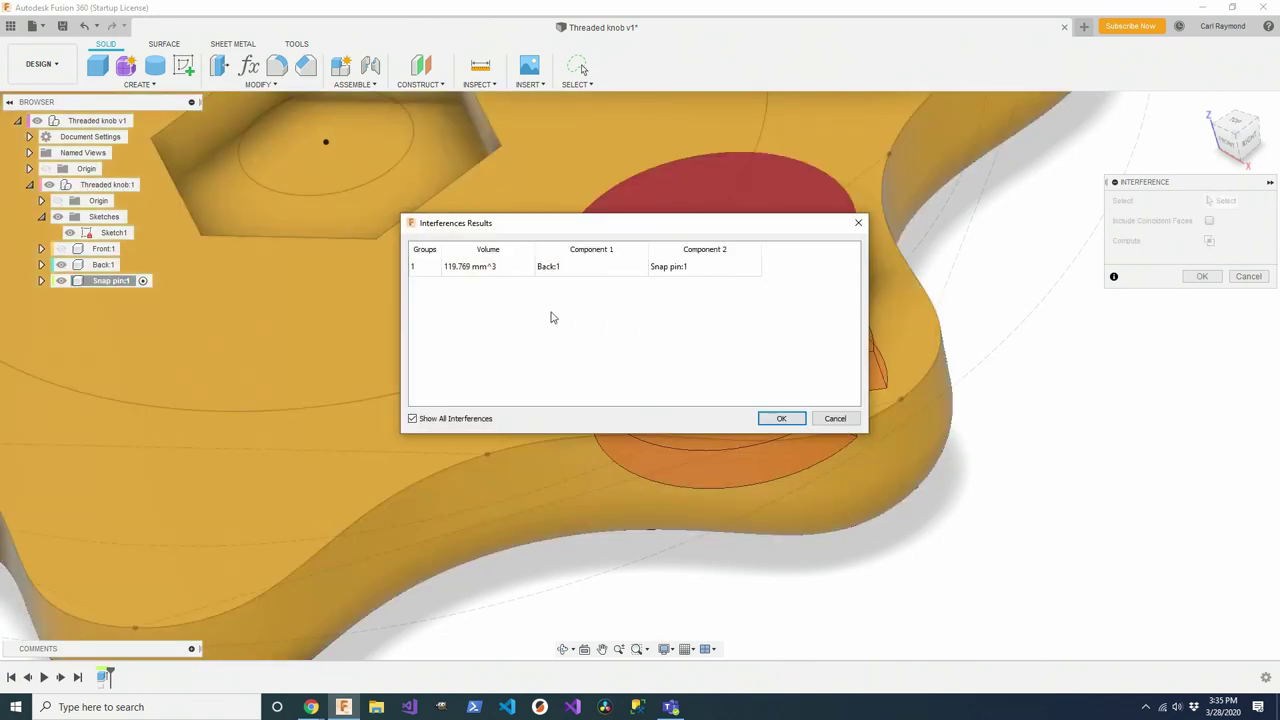
drag(520, 227, 307, 212)
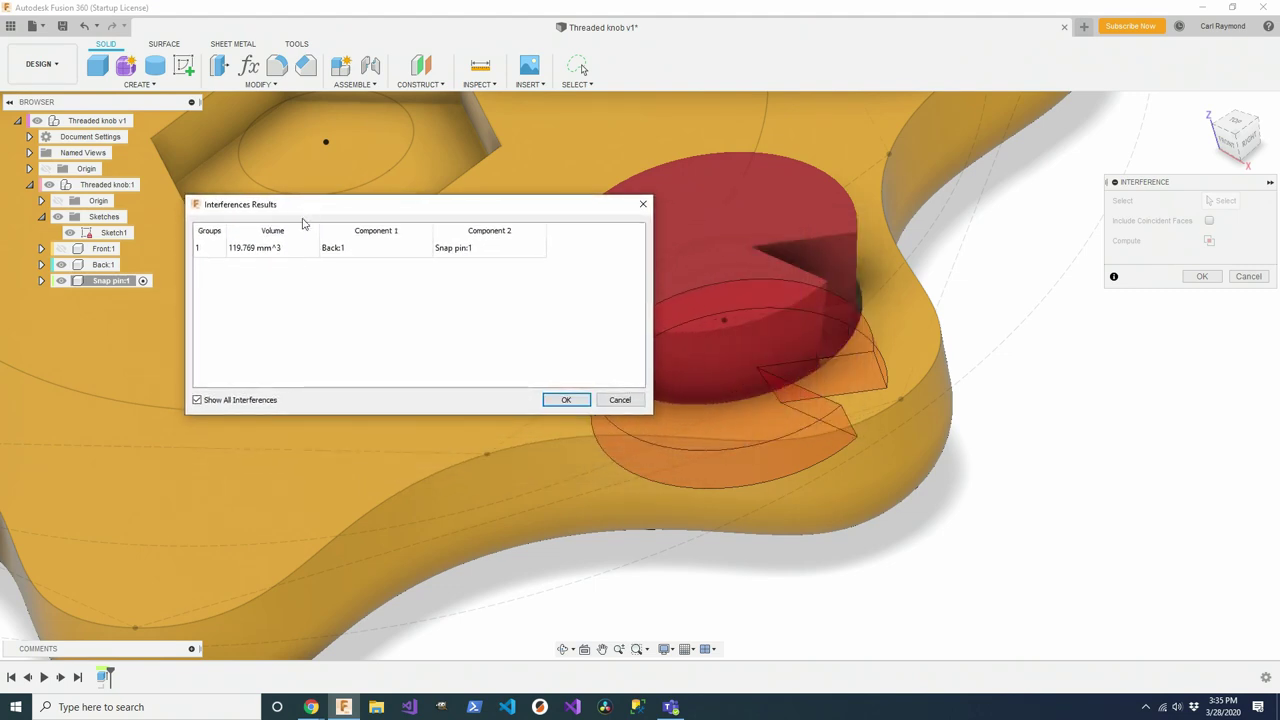